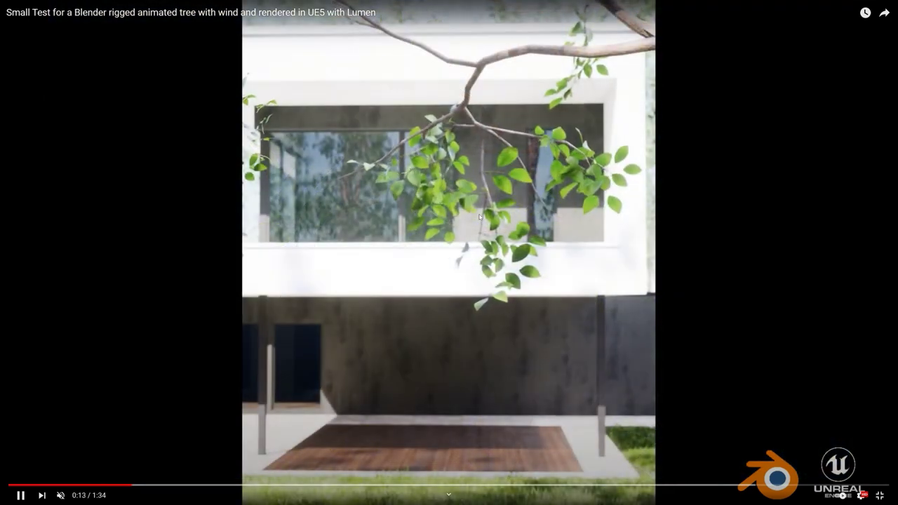
click(394, 169)
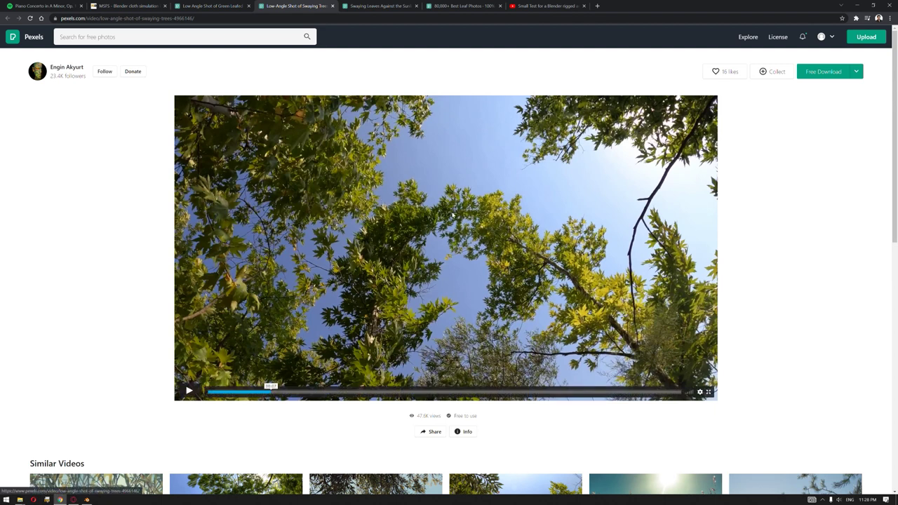
double_click(453, 216)
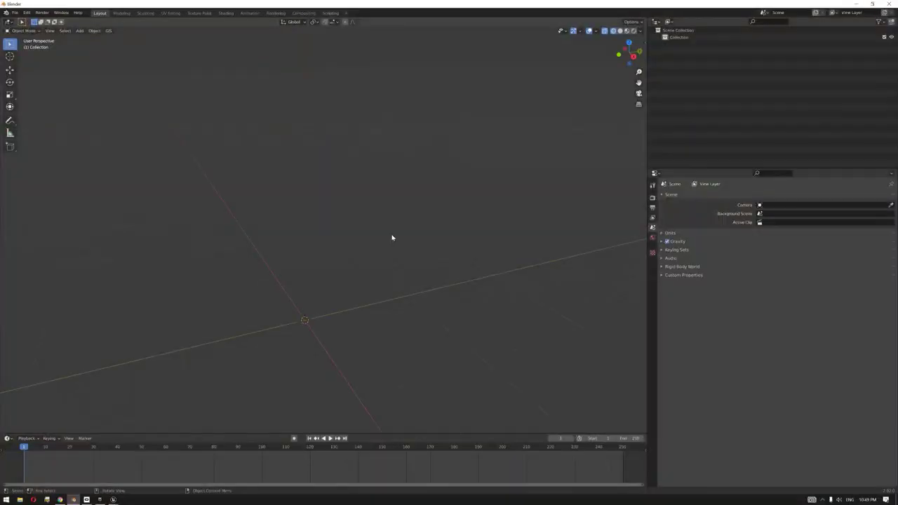
Add a cylinder mesh with 8 vertices and a 1 m radius at the world origin.
middle_drag(341, 253, 342, 252)
key(shift+a)
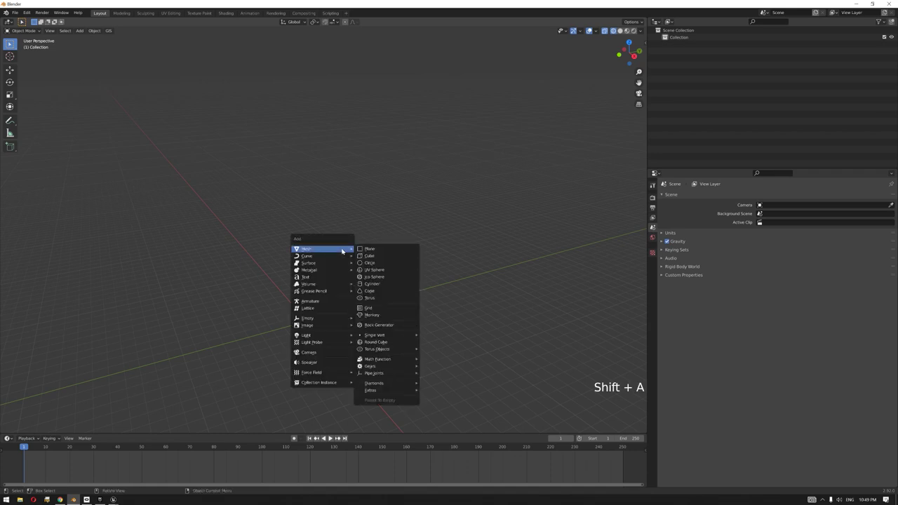
click(392, 284)
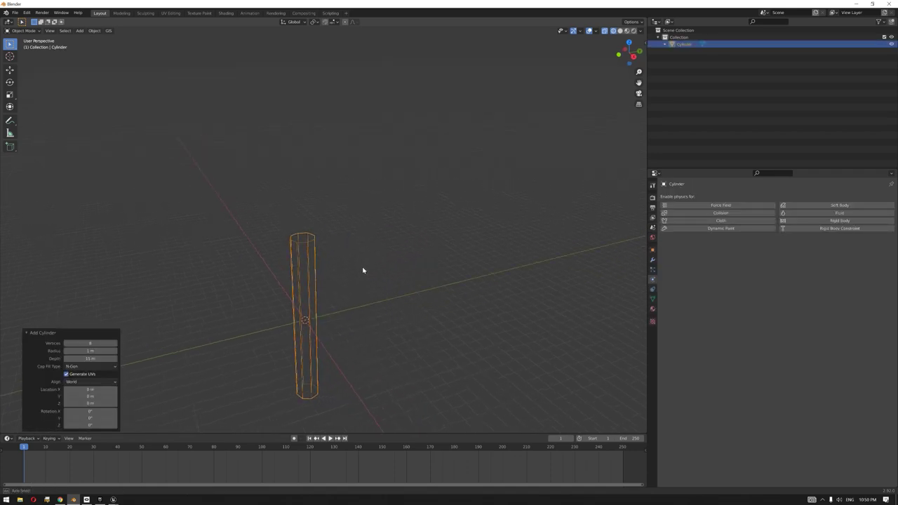
Add a second cylinder at the world origin and set its vertex count to 50.
key(shift+a)
click(404, 303)
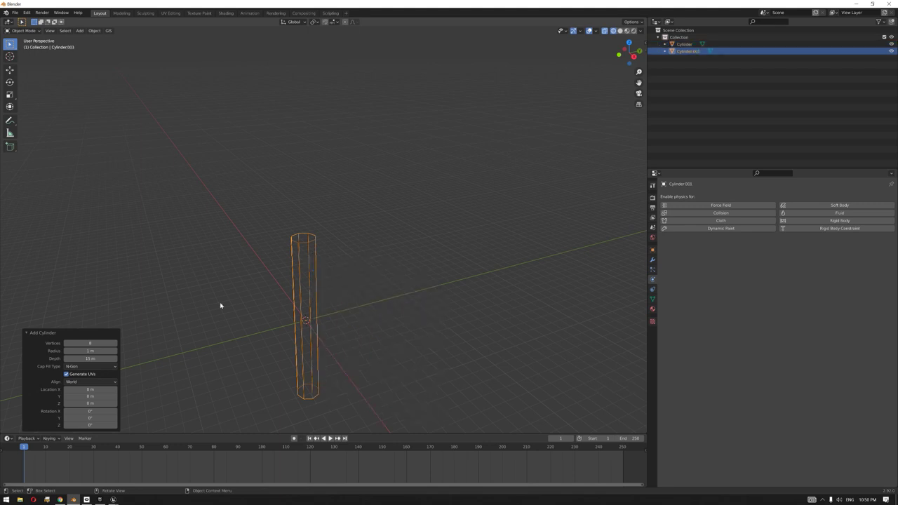
click(87, 342)
text(50)
key(Return)
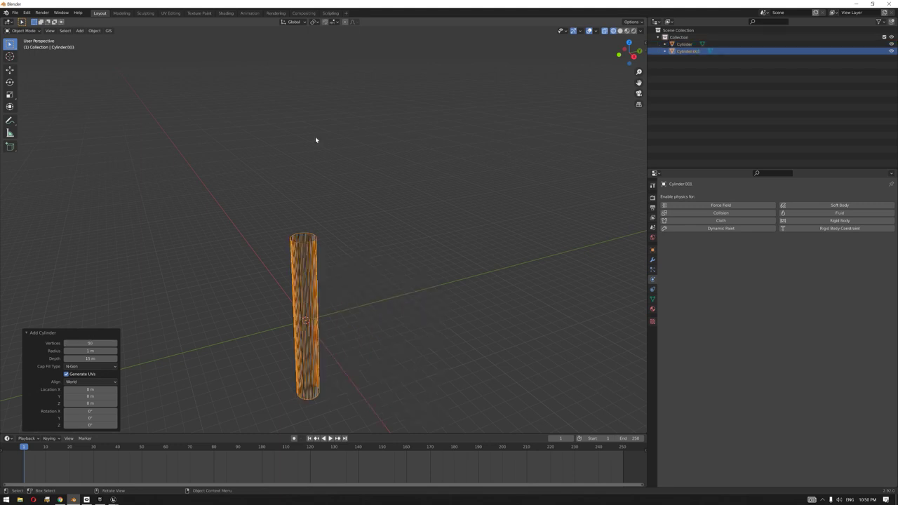
Raise both cylinders along the Z axis so their bases sit around the grid floor.
key(g)
key(z)
click(235, 225)
click(421, 255)
Move the 50-vertex cylinder sideways so it stands clear of the 8-vertex cylinder.
click(306, 263)
key(g)
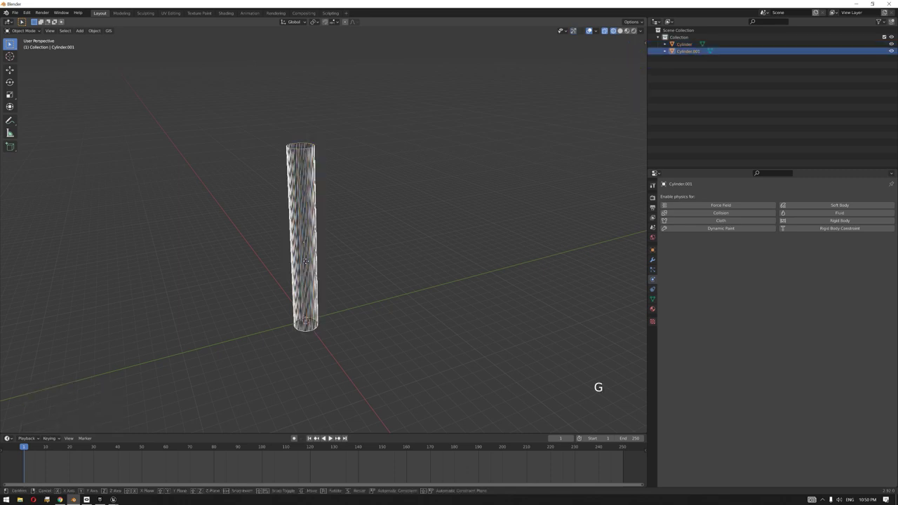
click(403, 262)
click(442, 335)
Add a Wind force field and move it to the upper part of the scene, beyond the 50-vertex cylinder.
key(shift+a)
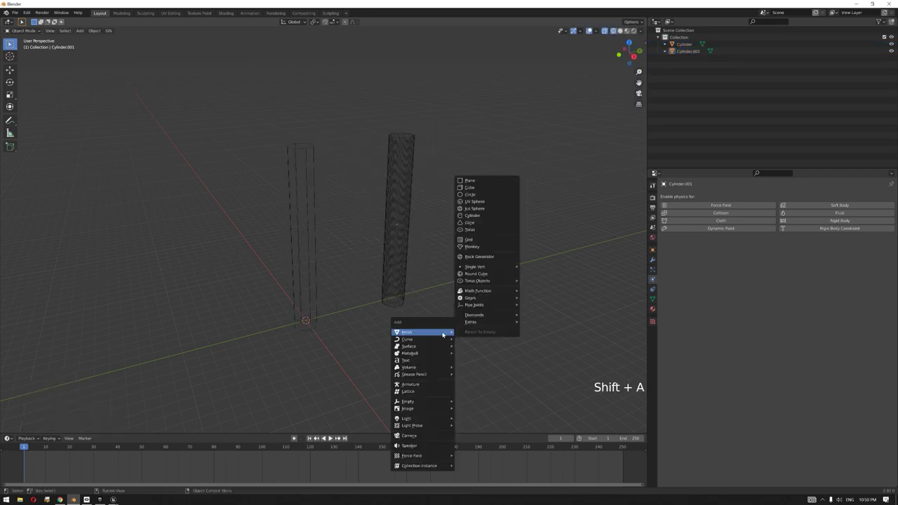
mouse_move(410, 455)
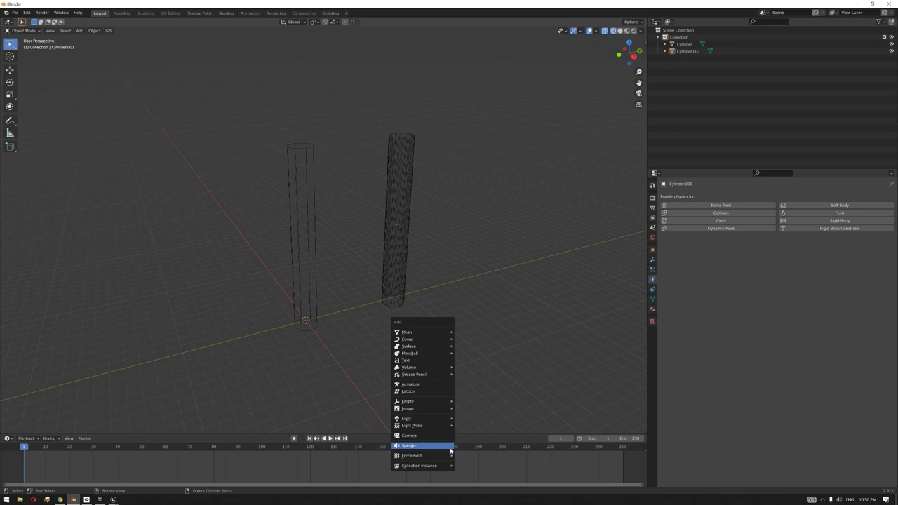
click(469, 371)
middle_drag(408, 343, 393, 316)
key(g)
click(521, 284)
key(g)
middle_click(484, 279)
click(478, 203)
Rotate the wind force field so it blows toward the two cylinders, and scale it.
key(r)
middle_click(476, 222)
click(509, 172)
key(s)
click(504, 226)
middle_drag(497, 279, 442, 203)
scroll(440, 197, up, 2)
click(438, 196)
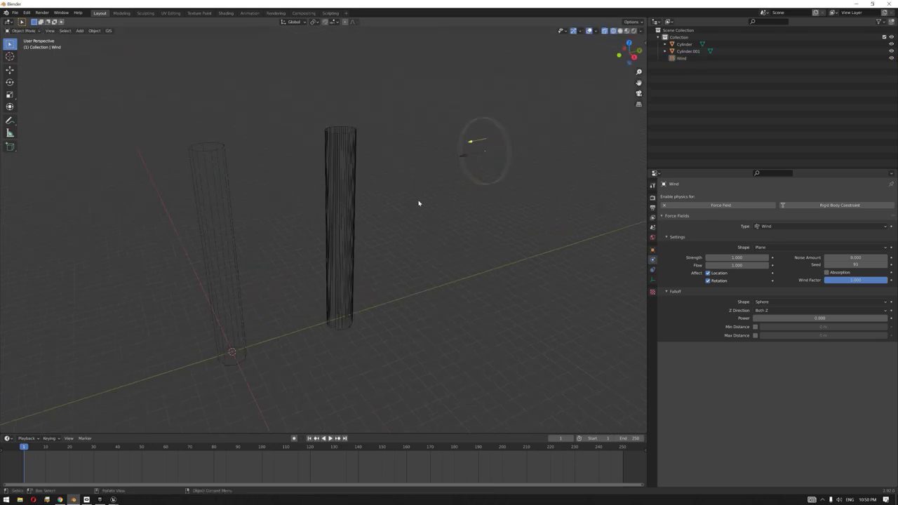
Enable Cloth physics on the 8-vertex cylinder and on the 50-vertex cylinder.
click(222, 206)
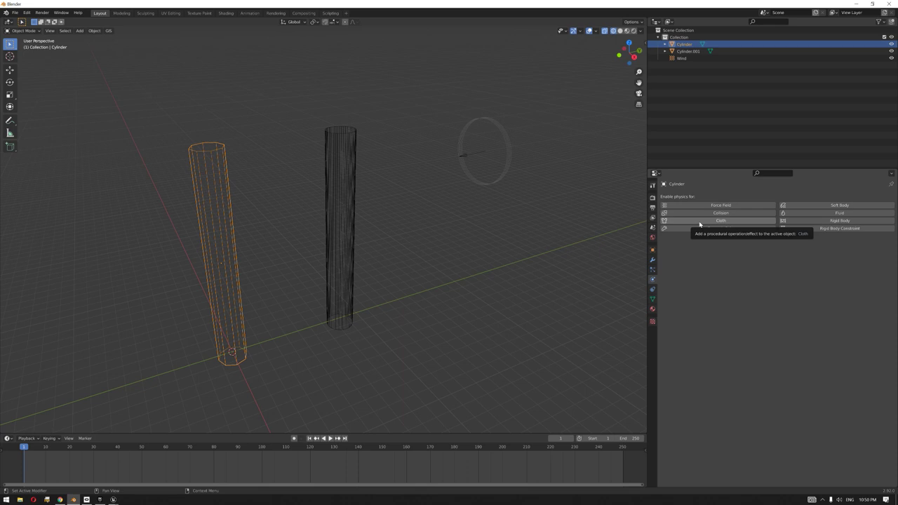
click(720, 220)
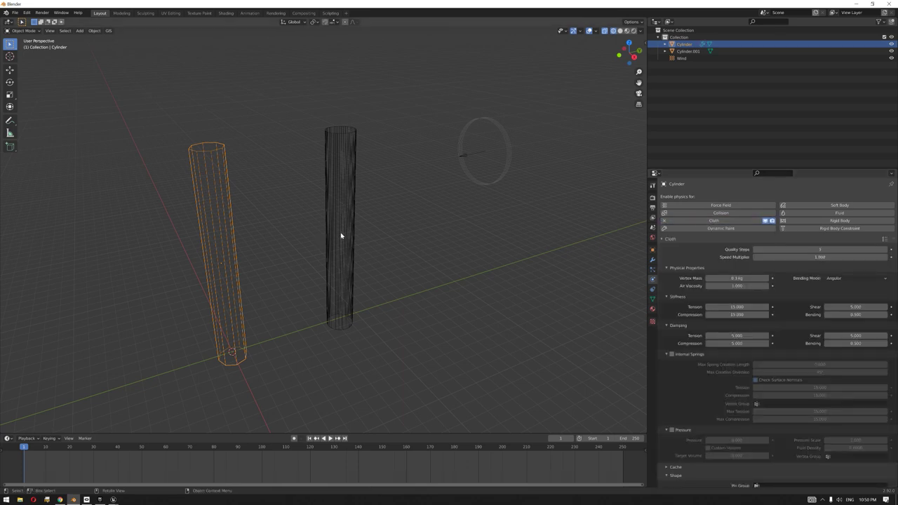
click(340, 236)
click(743, 221)
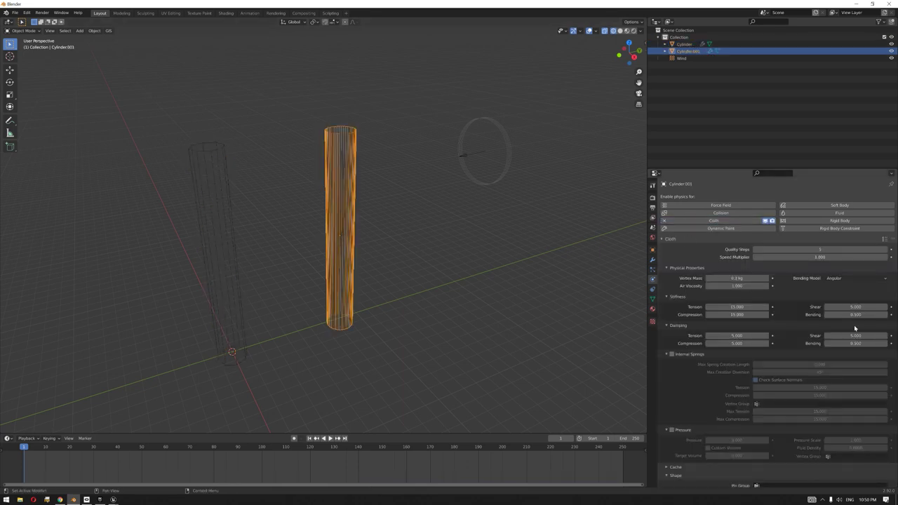
Set the cloth bending model of both cylinders to Linear.
click(847, 277)
click(837, 295)
click(239, 282)
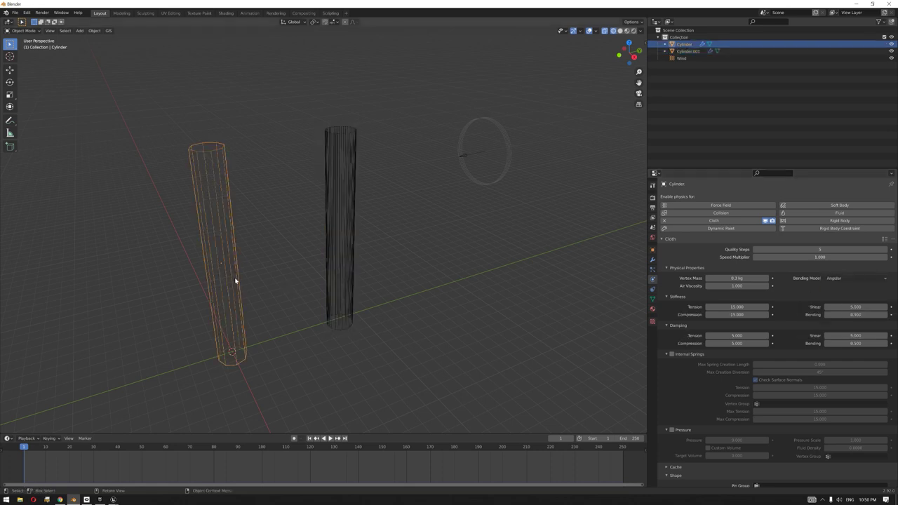
click(836, 281)
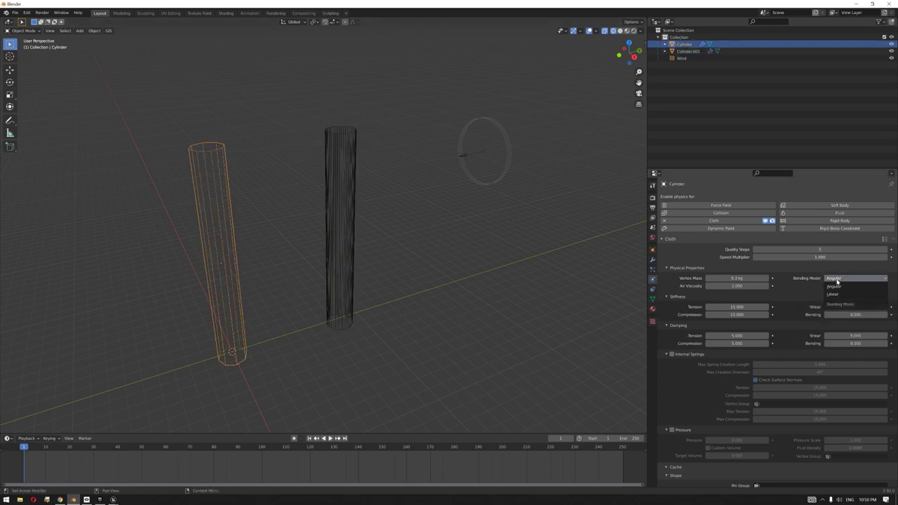
click(835, 295)
click(469, 286)
Set the wind force field's strength to 35.
scroll(392, 270, down, 2)
middle_drag(383, 269, 425, 260)
drag(497, 140, 393, 257)
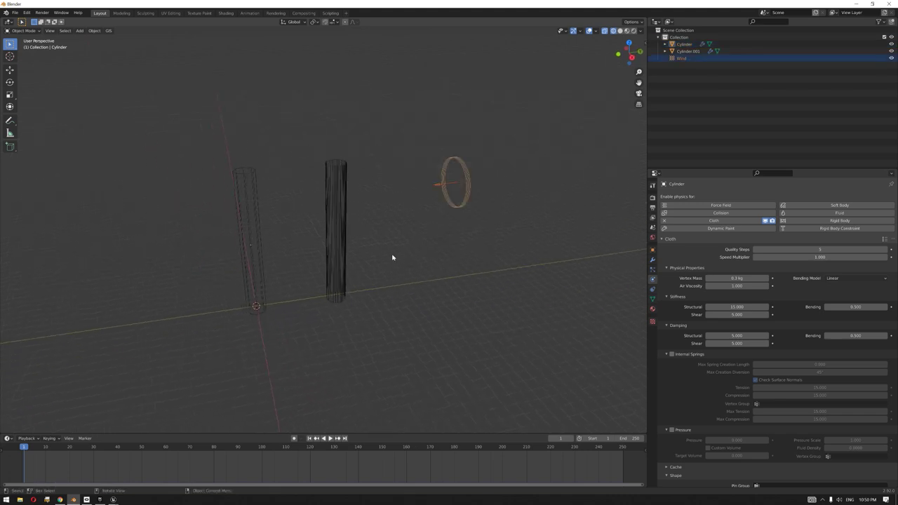
click(463, 199)
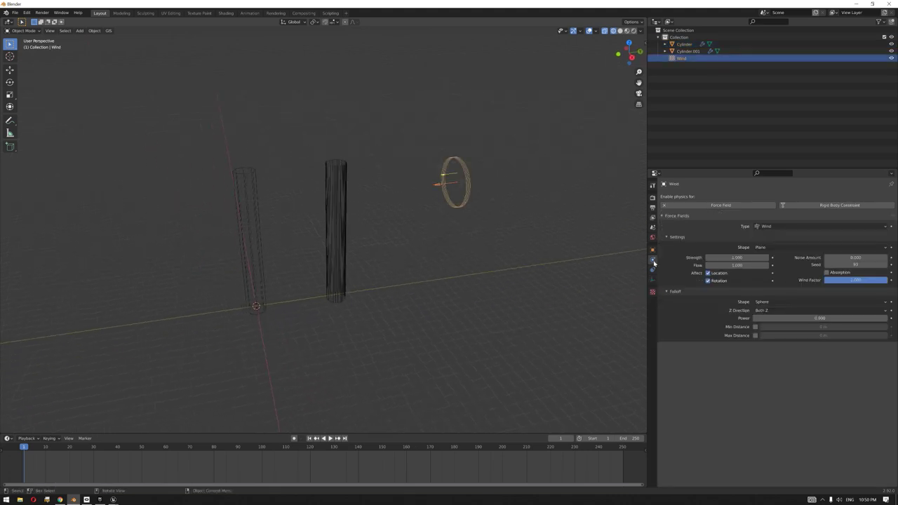
text(35)
key(Return)
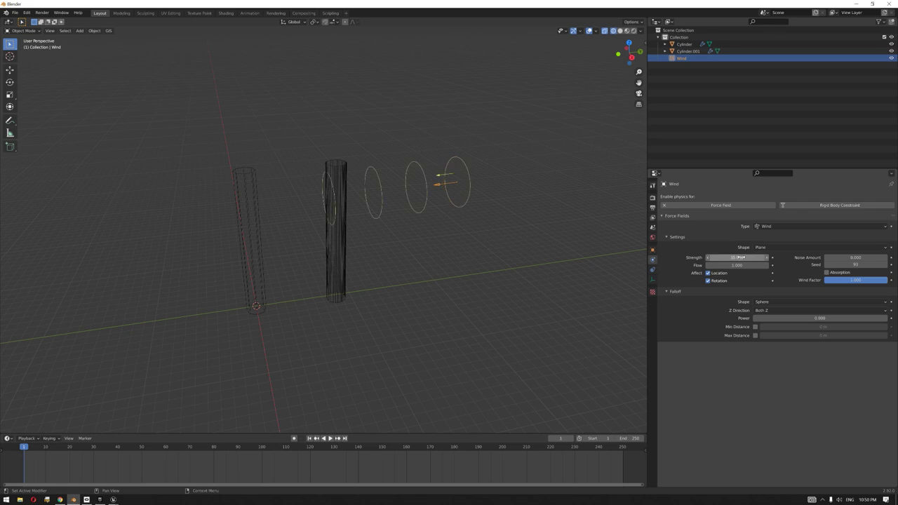
Play the cloth simulation to check how both cylinders react to the wind, and return to the first frame.
middle_drag(497, 289, 441, 306)
click(441, 306)
key(space)
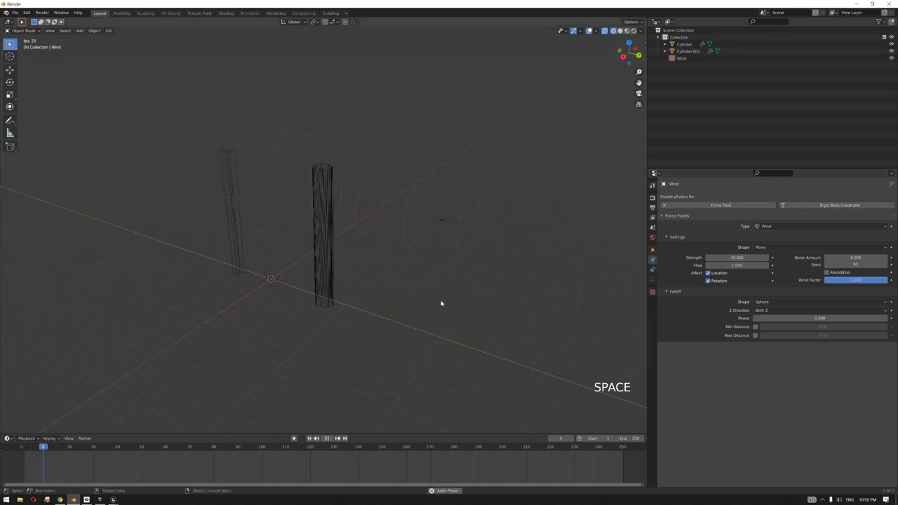
middle_drag(372, 297, 361, 295)
key(space)
key(shift+Left)
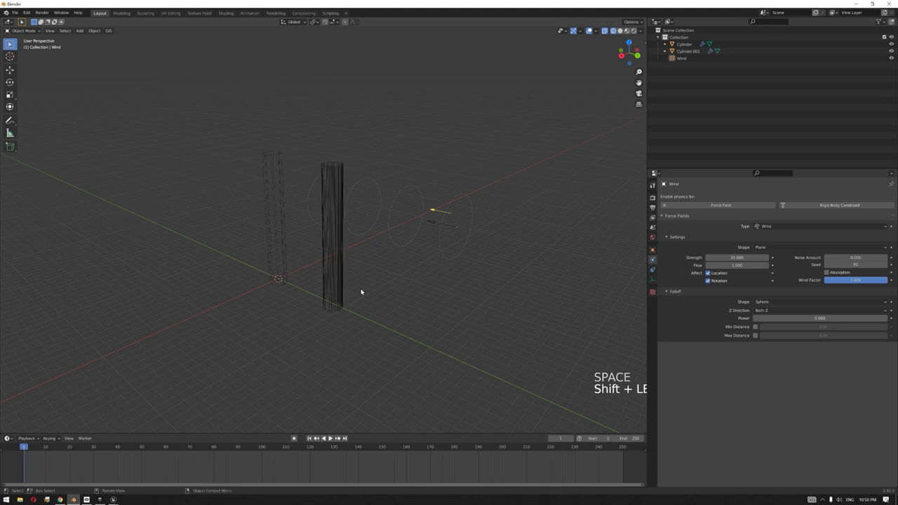
Cut six evenly spaced horizontal edge loops into the 8-vertex cylinder.
middle_drag(375, 285, 448, 295)
drag(646, 346, 677, 346)
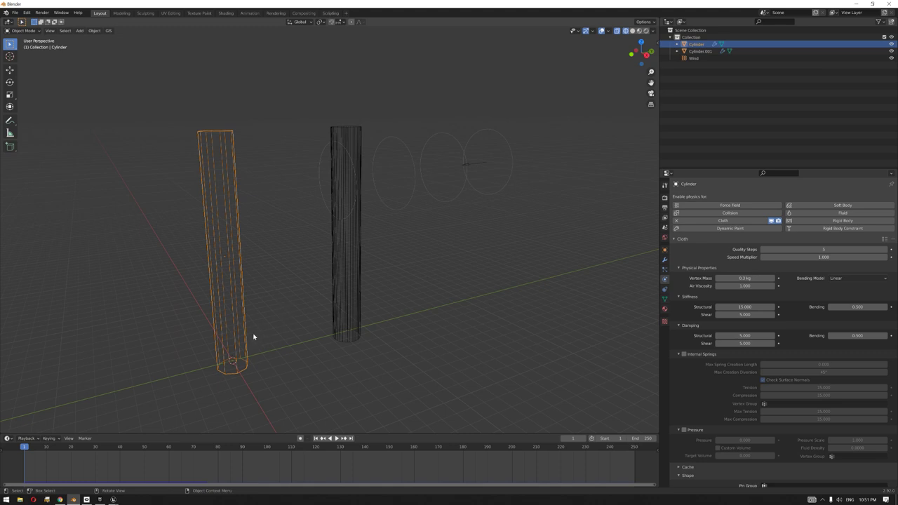
key(Tab)
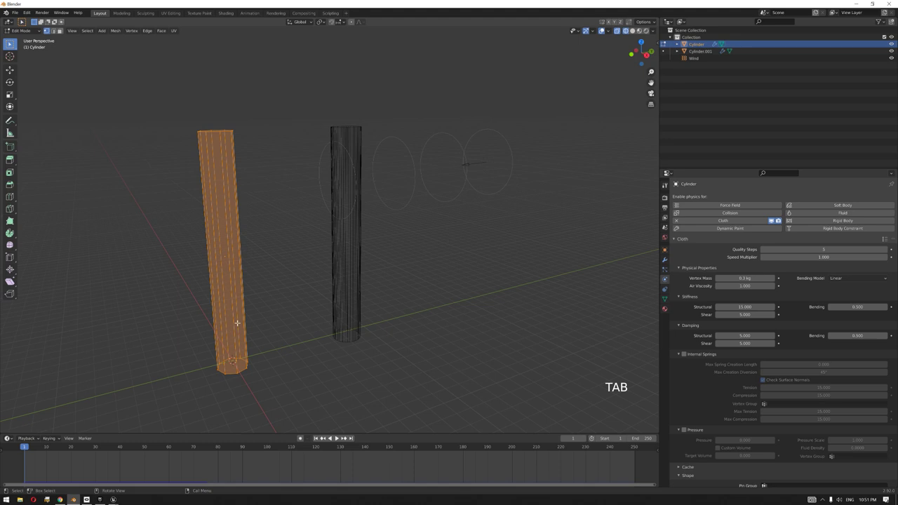
click(234, 310)
key(ctrl+r)
scroll(233, 311, up, 4)
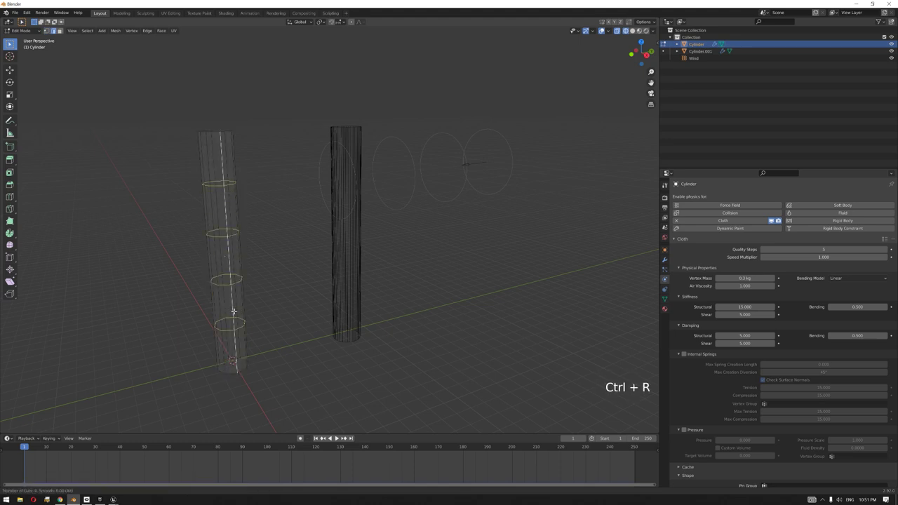
scroll(234, 311, up, 1)
click(233, 310)
right_click(234, 311)
key(Tab)
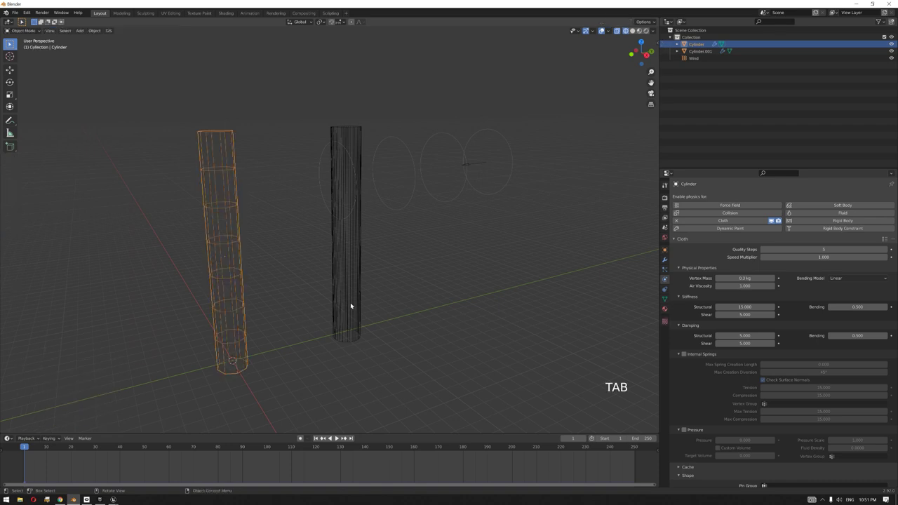
Cut a dense series of evenly spaced horizontal edge loops into the 50-vertex cylinder.
click(350, 302)
key(Tab)
click(350, 303)
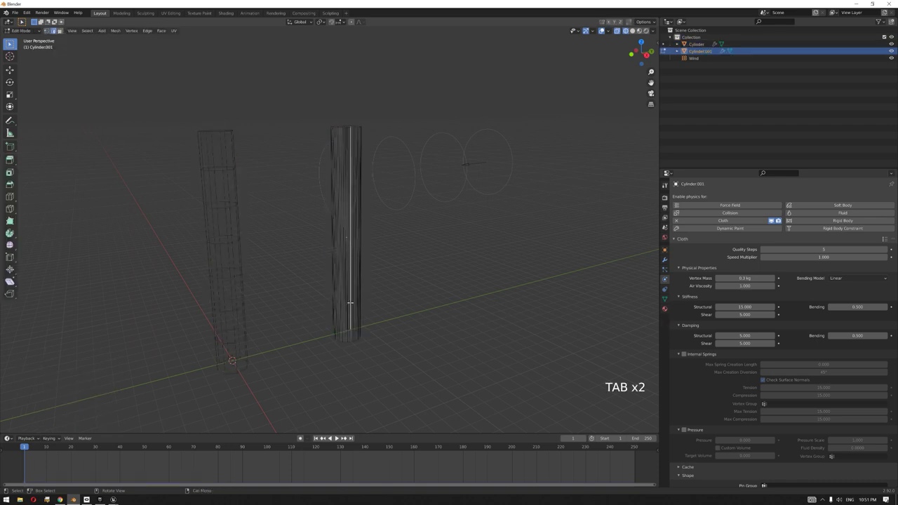
key(ctrl+r)
scroll(347, 304, up, 17)
scroll(347, 307, up, 2)
Select the lower vertices of the 8-vertex cylinder and create a vertex group named Nonmovable for them.
key(1)
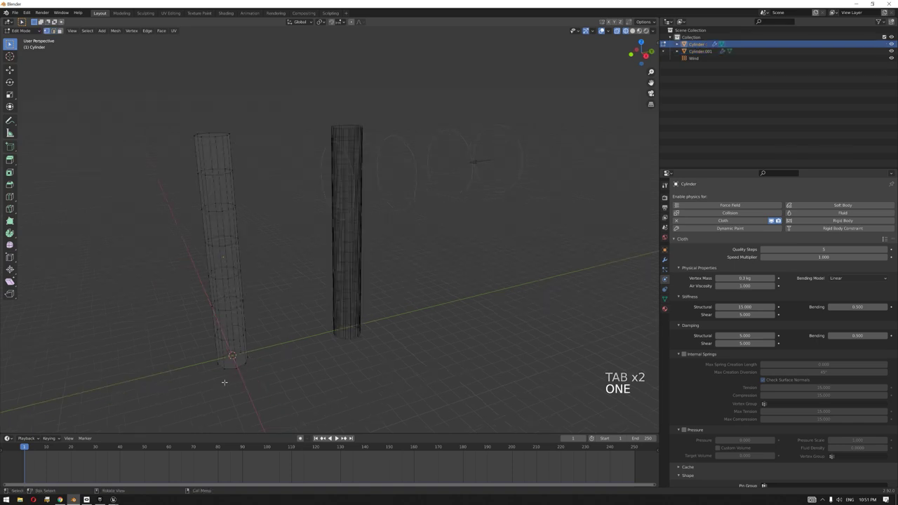
drag(191, 391, 280, 294)
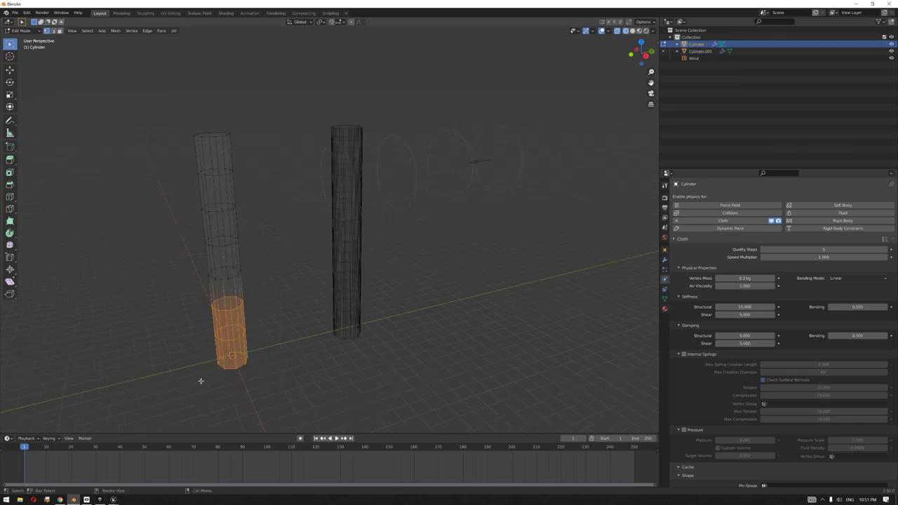
click(665, 301)
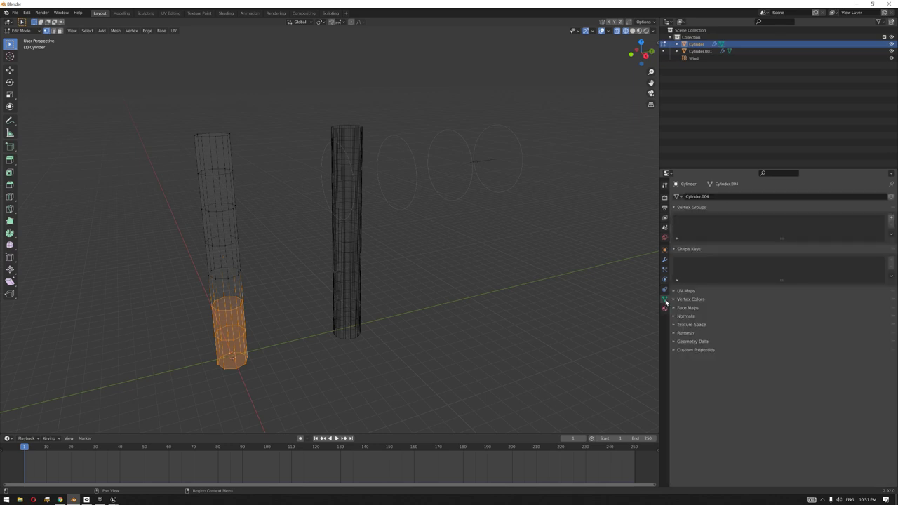
click(892, 218)
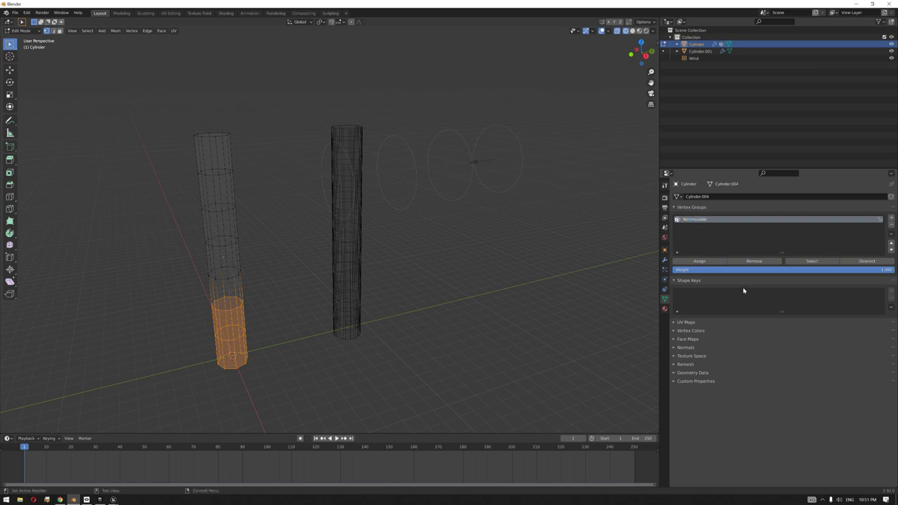
middle_drag(489, 294, 498, 304)
key(Tab)
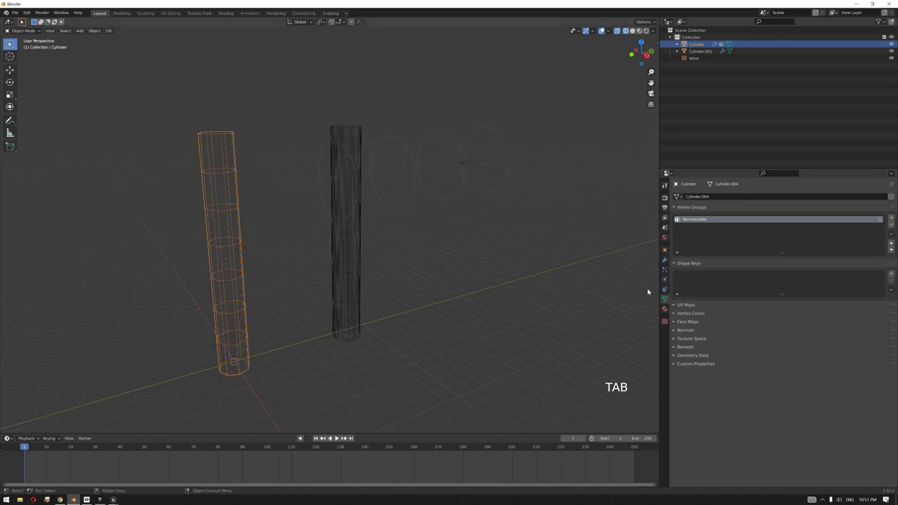
Set the Nonmovable vertex group as the cloth pin group of the 8-vertex cylinder.
click(665, 279)
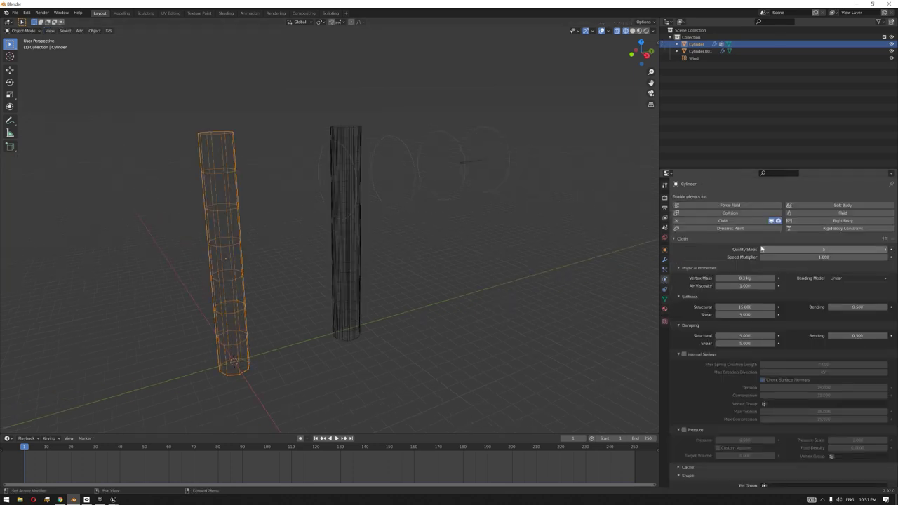
scroll(738, 395, down, 3)
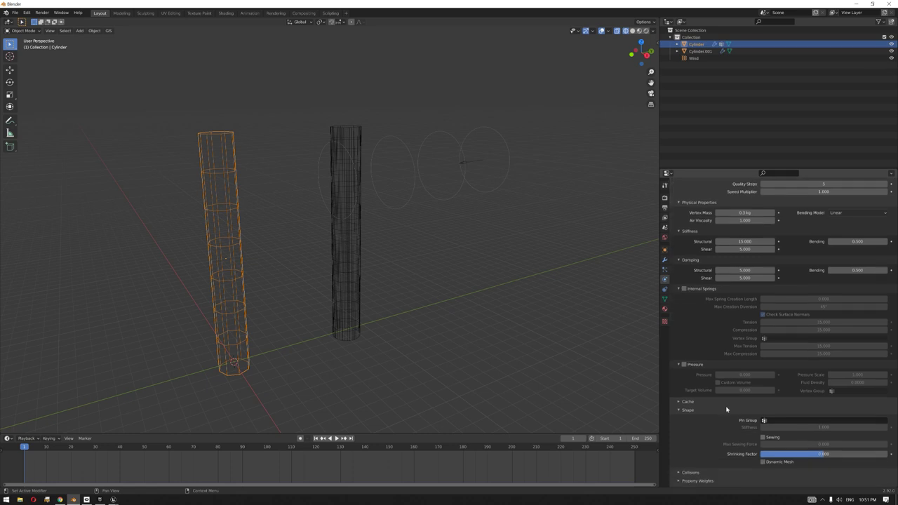
click(785, 421)
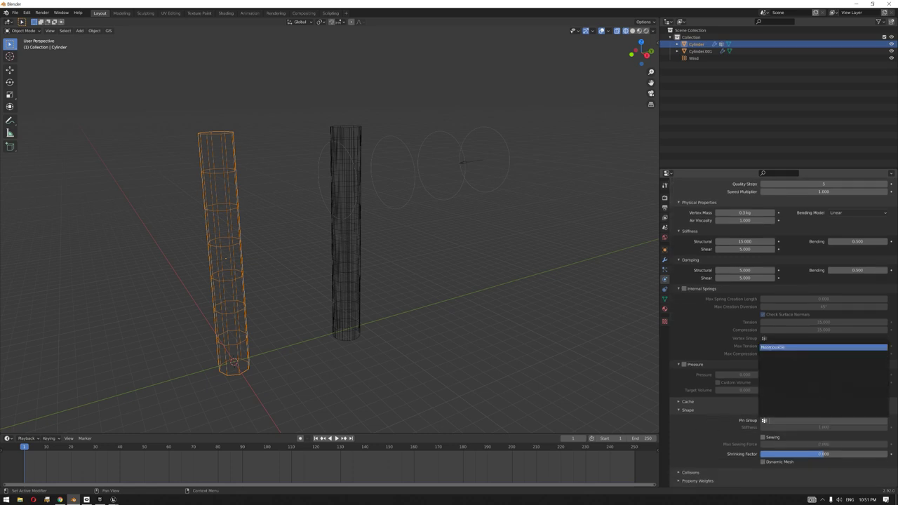
Select the lower vertices of the 50-vertex cylinder and assign them to a new vertex group named Nonmovable.
click(340, 271)
key(Tab)
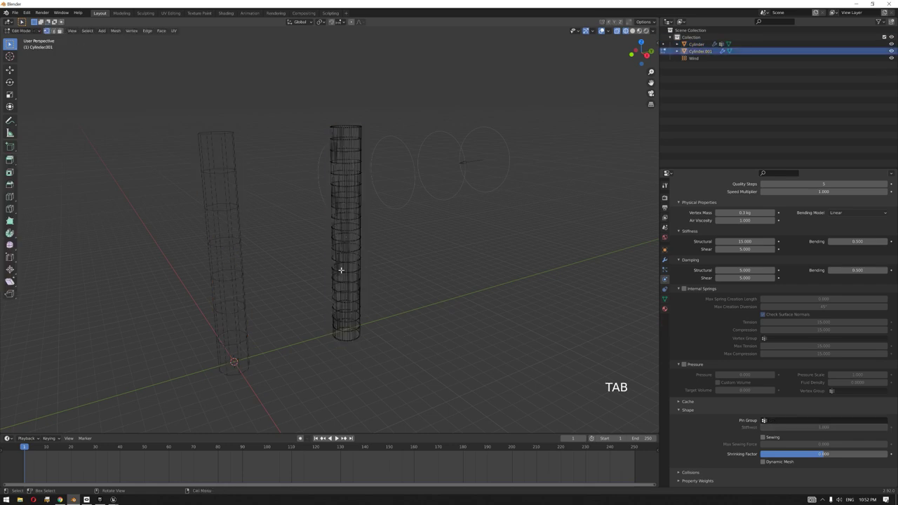
middle_drag(343, 351, 330, 361)
drag(301, 377, 381, 301)
click(665, 299)
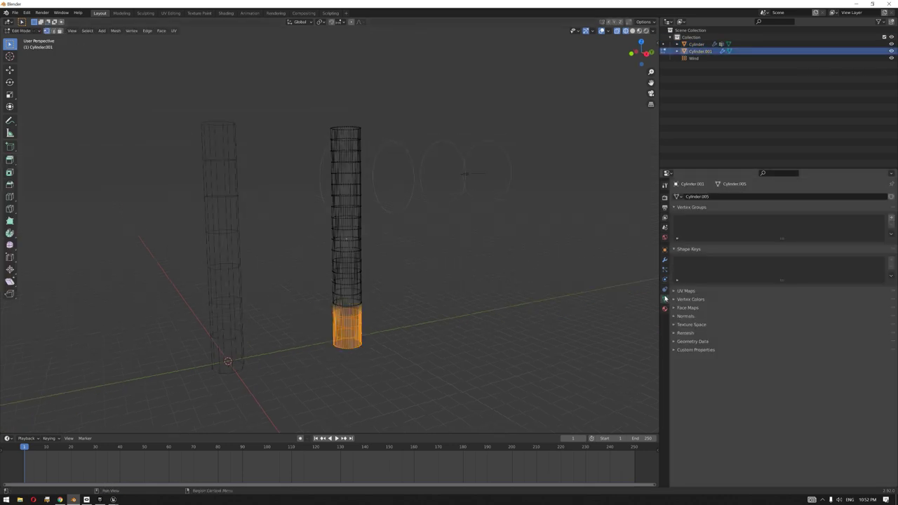
click(891, 218)
key(F2)
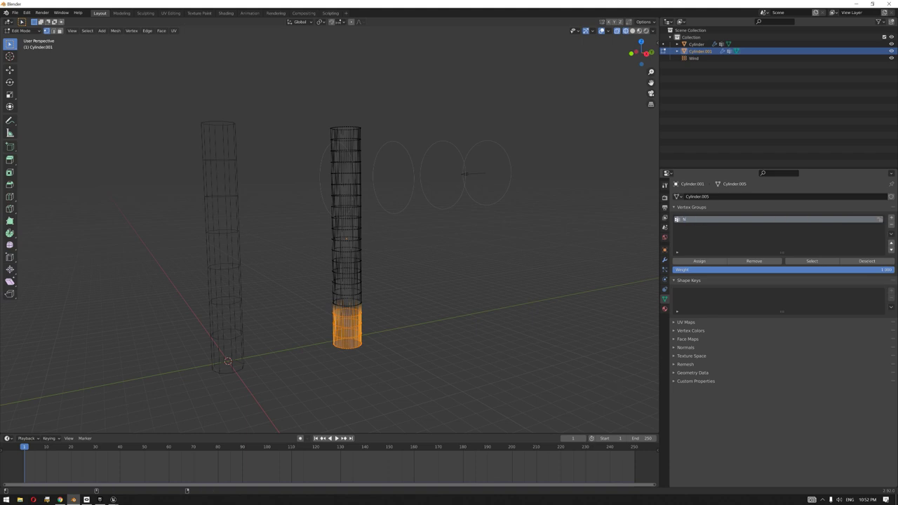
click(701, 261)
click(429, 295)
middle_drag(429, 295, 471, 320)
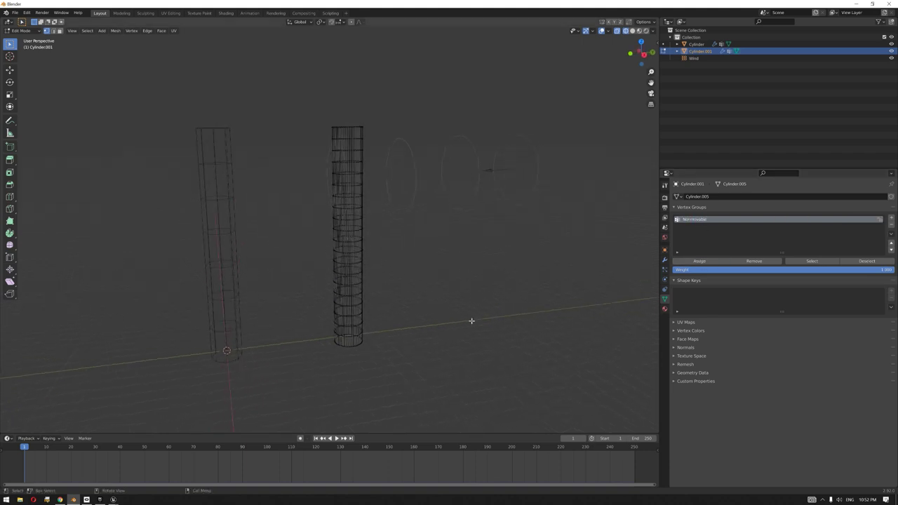
Set the Nonmovable vertex group as the cloth pin group of the 50-vertex cylinder.
click(666, 281)
scroll(770, 369, down, 4)
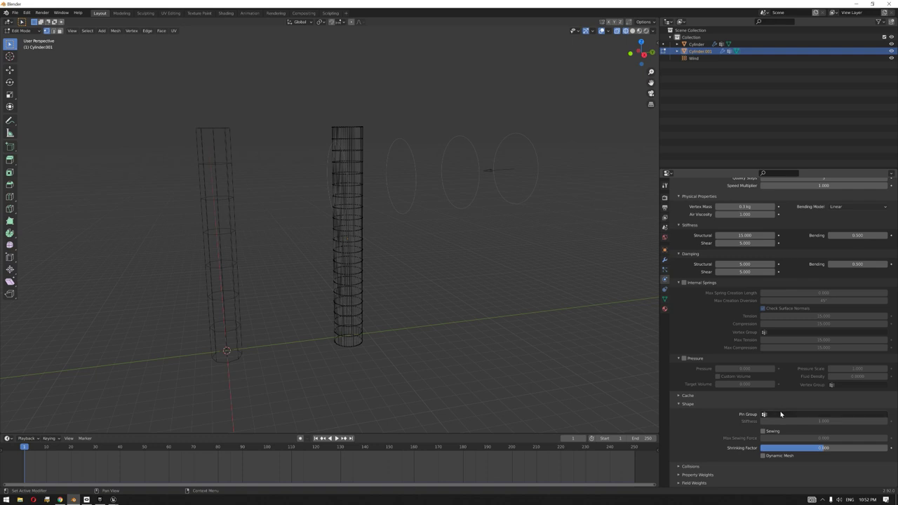
click(780, 415)
click(786, 341)
Return to Object Mode and play the simulation to compare how both pinned cylinders react to the wind.
middle_drag(471, 323, 495, 348)
key(Tab)
click(503, 344)
key(space)
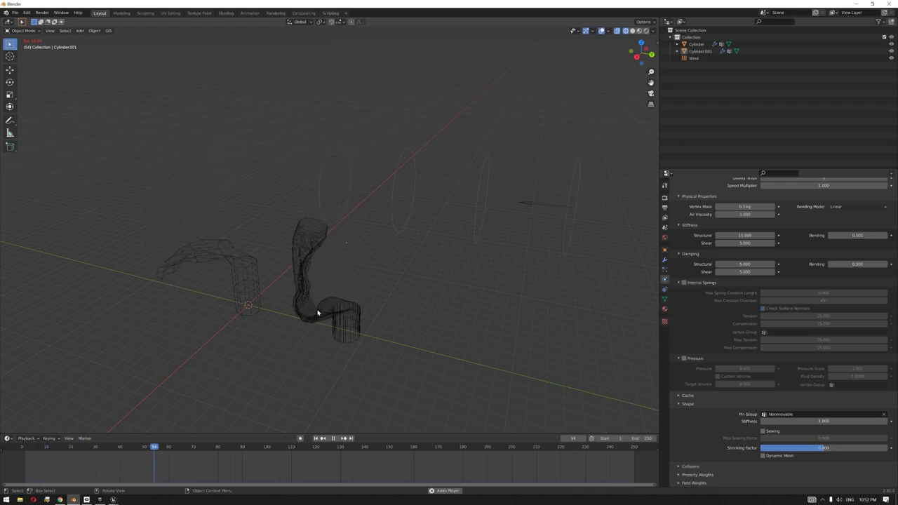
middle_drag(293, 361, 309, 386)
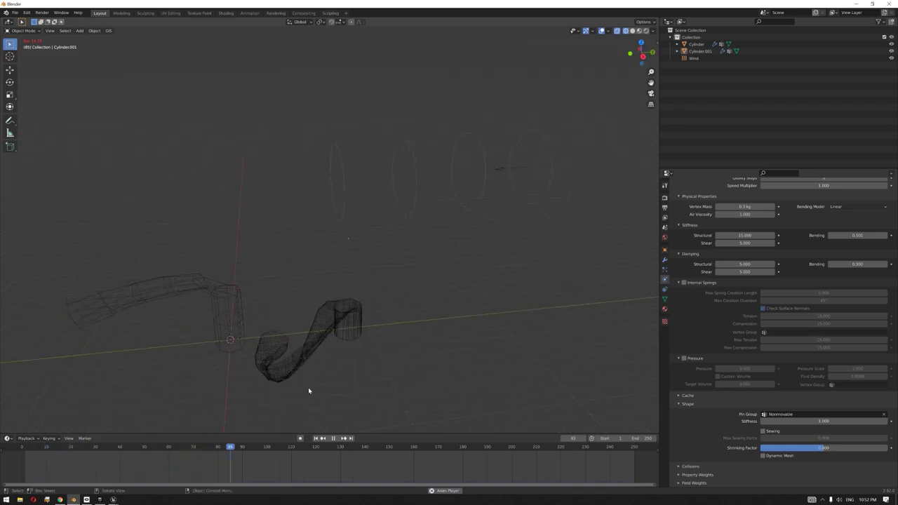
Set the 8-vertex cylinder's cloth stiffness to 15 structural and 40 bending.
click(211, 296)
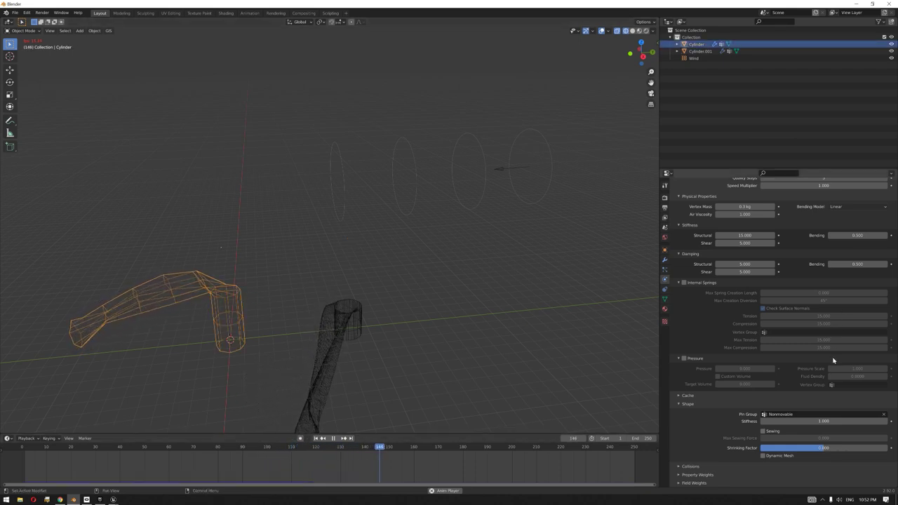
scroll(834, 360, up, 5)
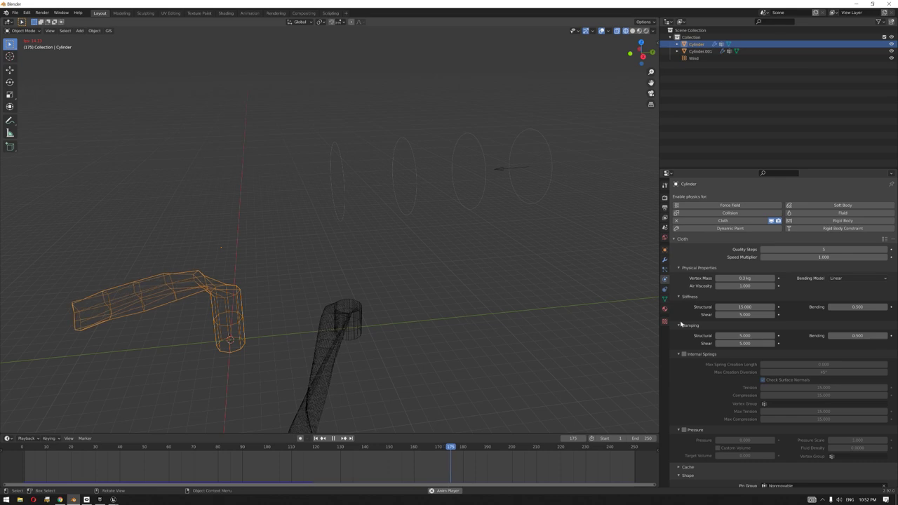
click(738, 306)
text(15)
key(Return)
click(866, 307)
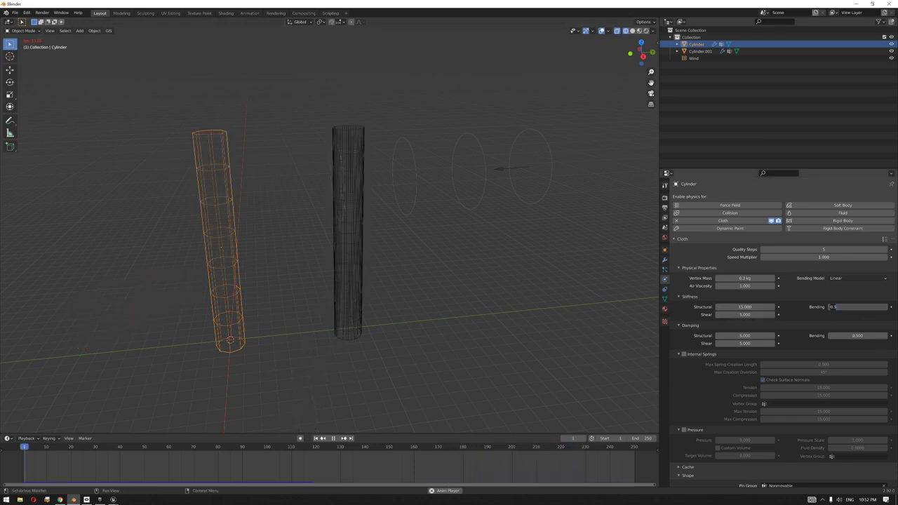
text(40)
key(Return)
Set the 8-vertex cylinder's cloth bending damping to 35.
click(863, 336)
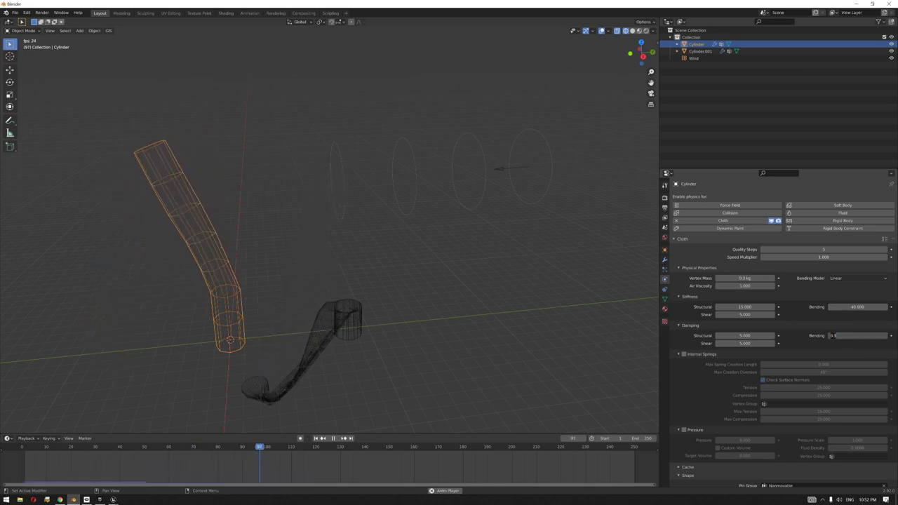
text(35)
key(Return)
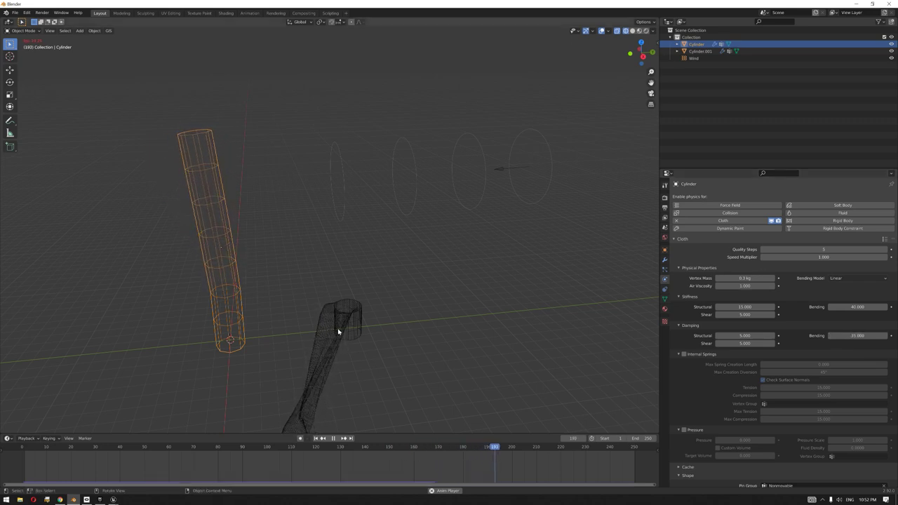
Give the 50-vertex cylinder's cloth a bending stiffness of 40 and a bending damping of 35.
click(338, 328)
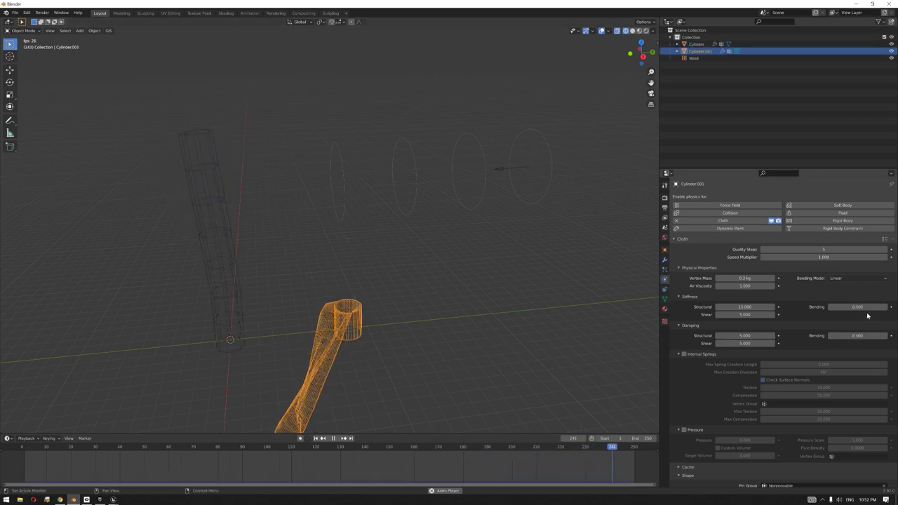
double_click(877, 335)
text(35)
key(Return)
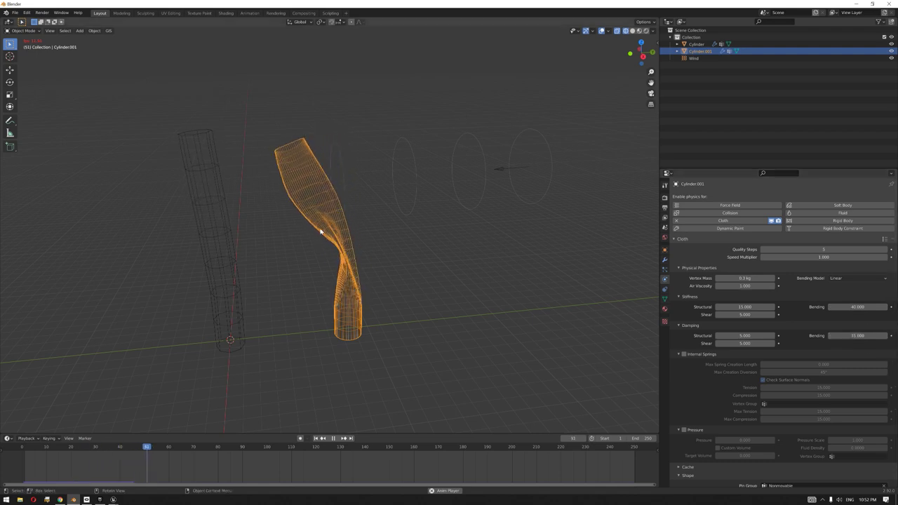
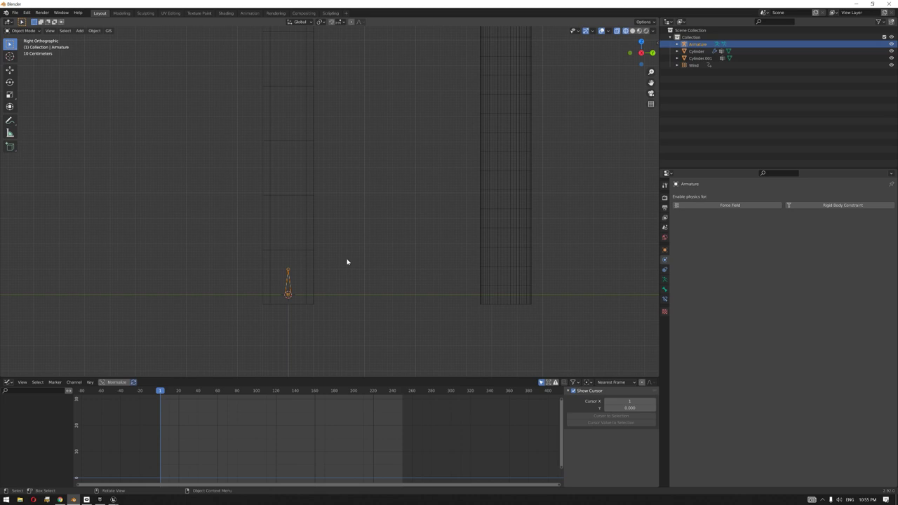
Scale the armature by about 1.73 so its single bone reaches the 8-vertex cylinder's first edge ring.
key(s)
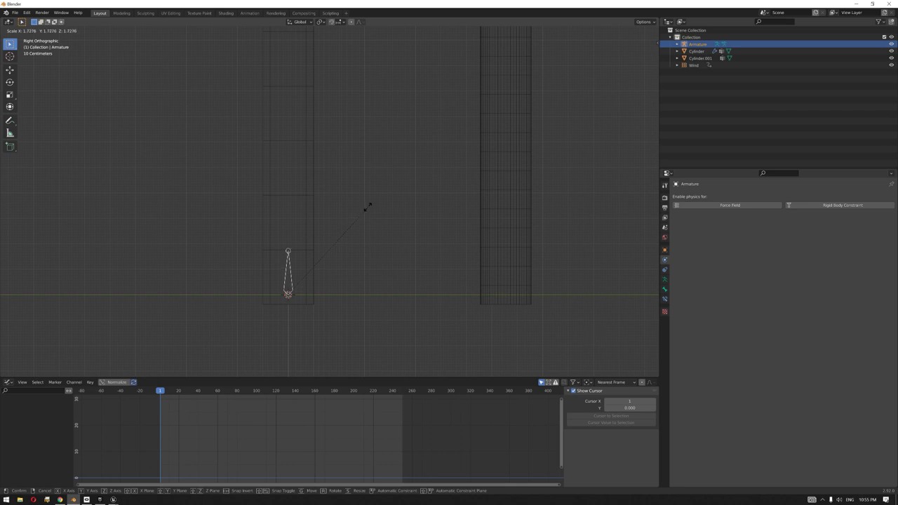
click(368, 207)
shift+middle_drag(360, 230, 359, 287)
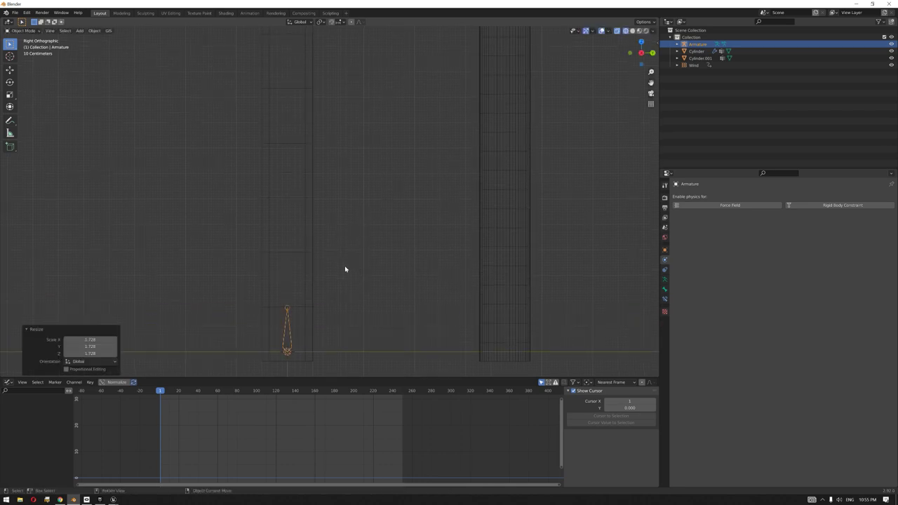
In Edit Mode, extrude three bones straight up from the bone's tip, about 2.1 m each, ending at successive edge rings.
key(Tab)
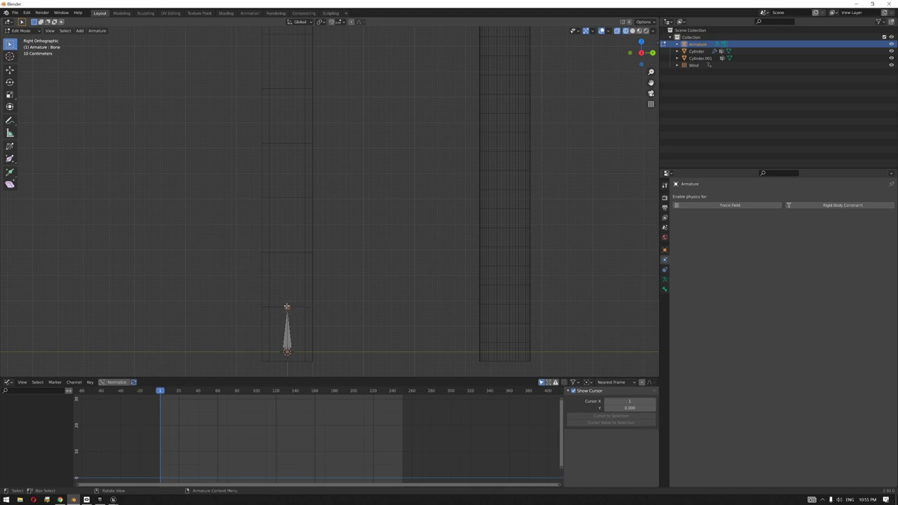
key(e)
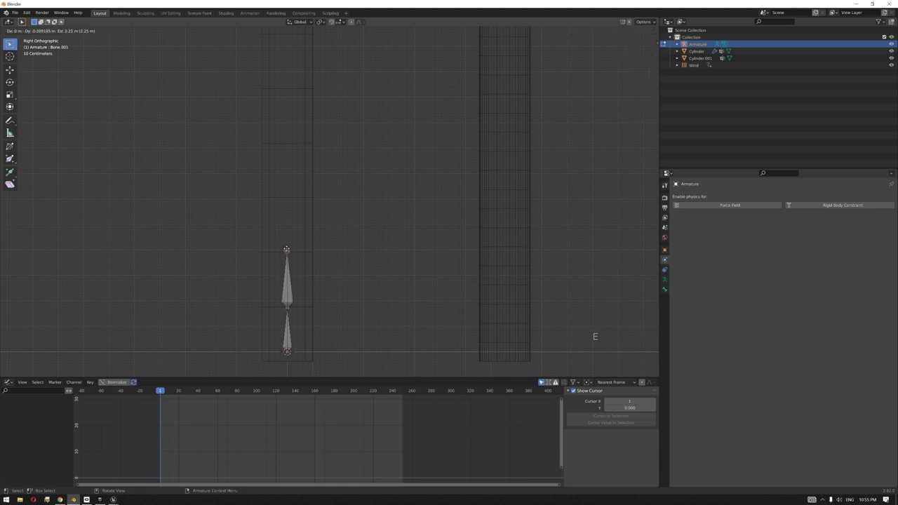
click(287, 249)
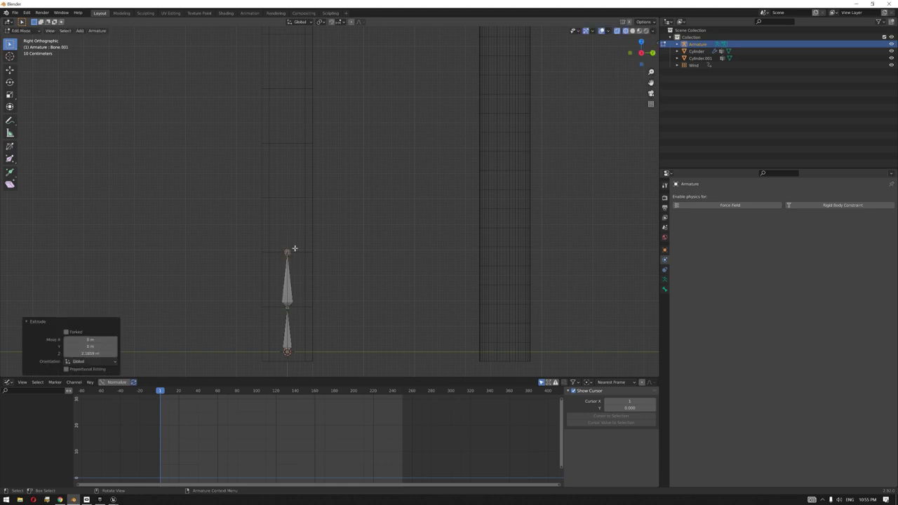
key(e)
click(302, 194)
key(e)
key(z)
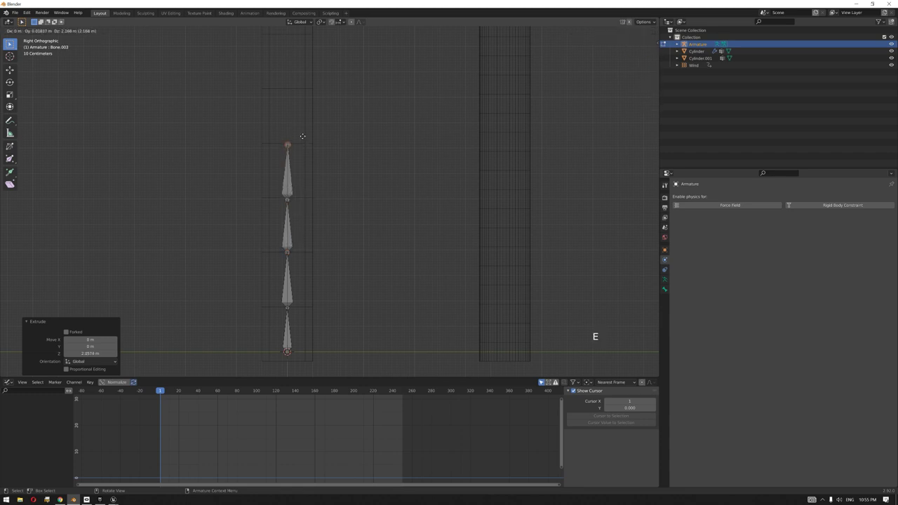
click(303, 139)
Extrude three more bones straight up, about 2.2 m each, to extend the chain to the cylinder's top edge.
shift+scroll(365, 223, up, 10)
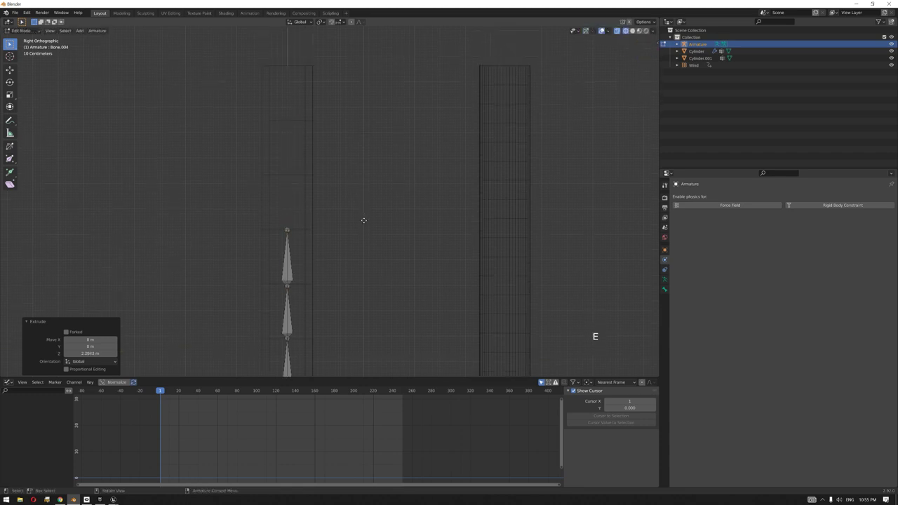
key(e)
click(361, 166)
key(e)
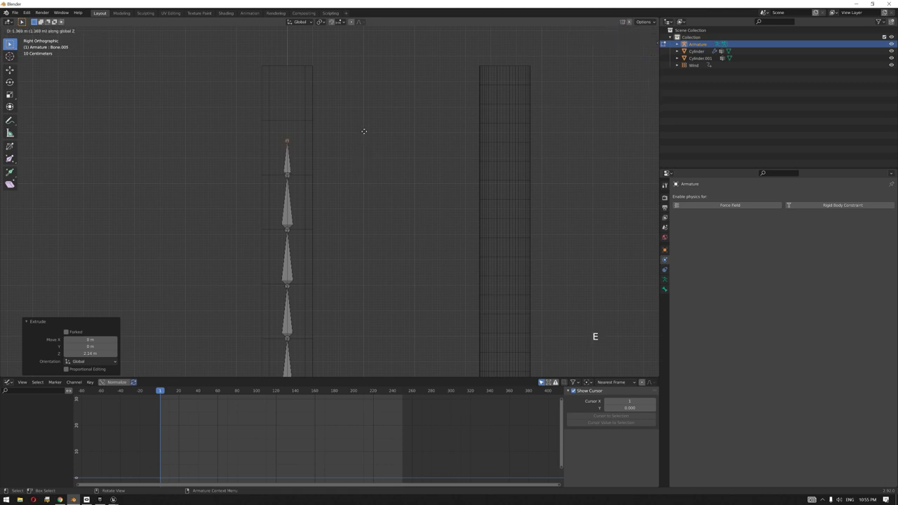
click(367, 111)
key(e)
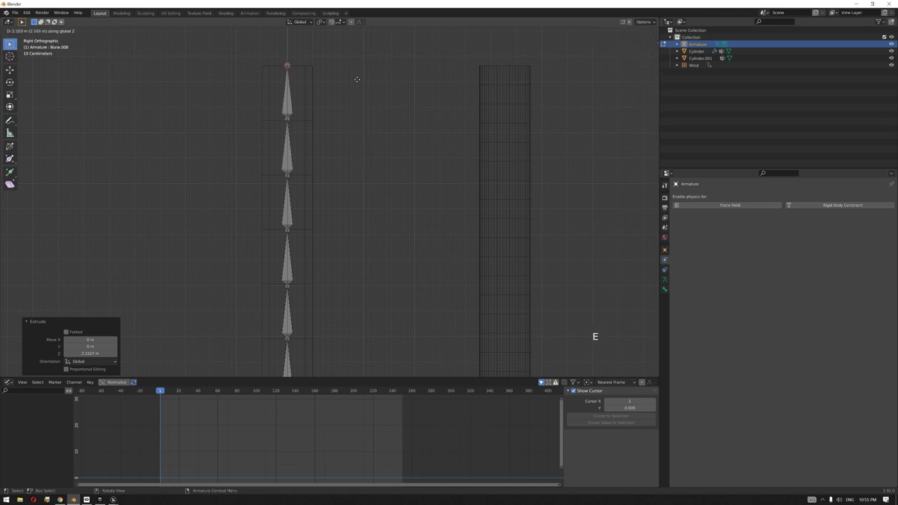
click(594, 336)
Return to Object Mode and inspect how the bone chain sits inside the 8-vertex cylinder.
middle_drag(330, 154, 316, 215)
key(Tab)
click(317, 217)
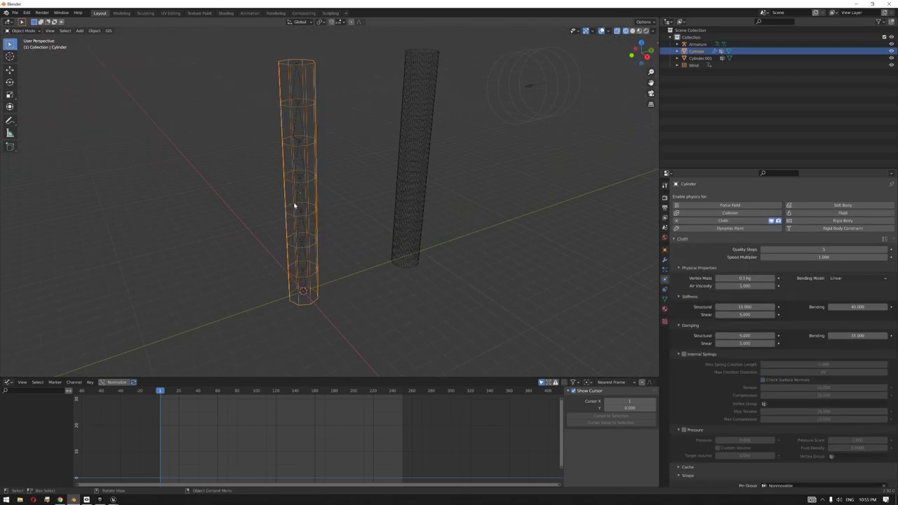
click(303, 211)
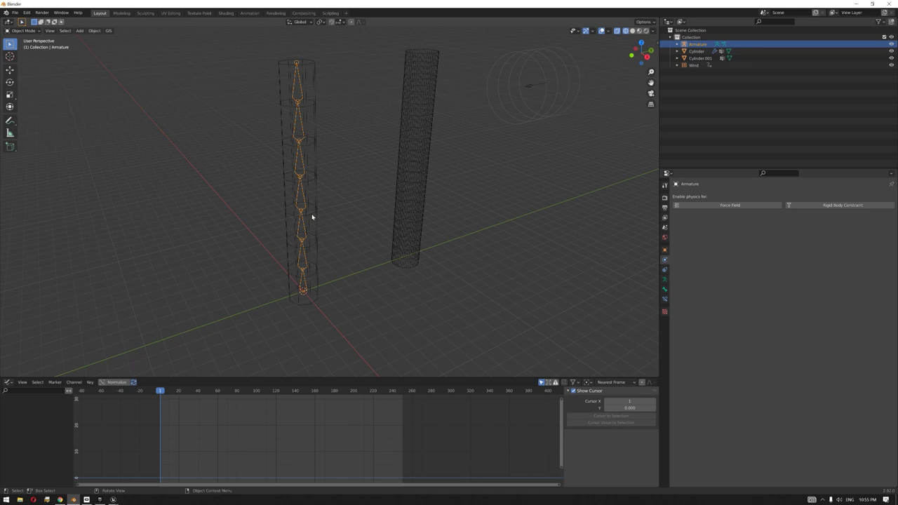
click(312, 217)
middle_drag(311, 217, 312, 264)
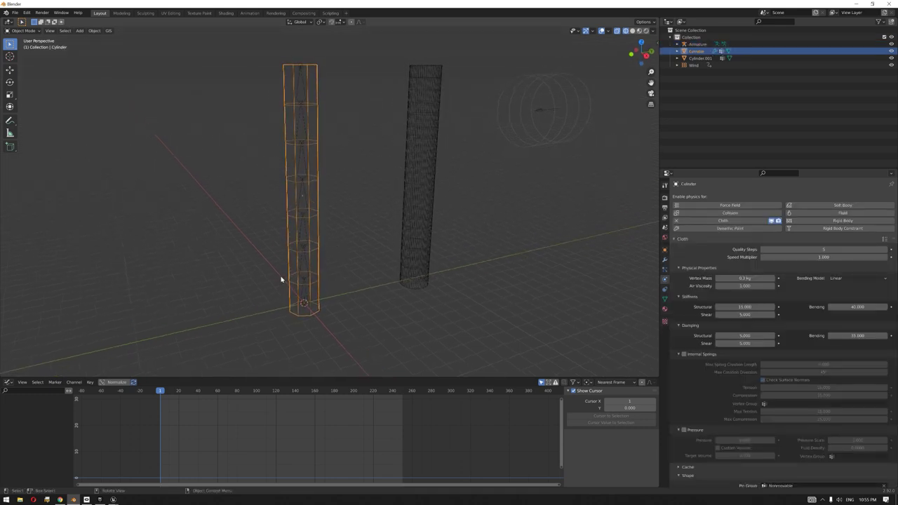
click(305, 160)
middle_drag(330, 196, 327, 192)
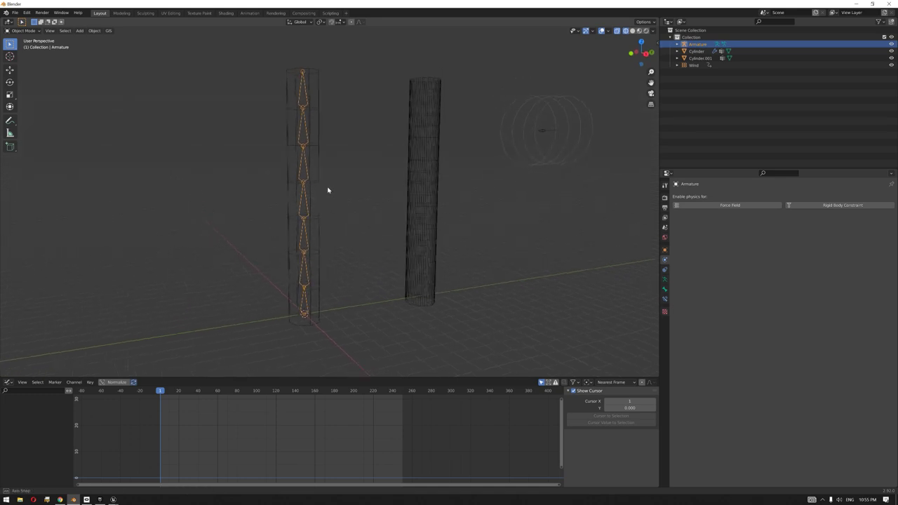
Add three vertex groups named 1, 2 and 3 to the 8-vertex cylinder.
click(313, 258)
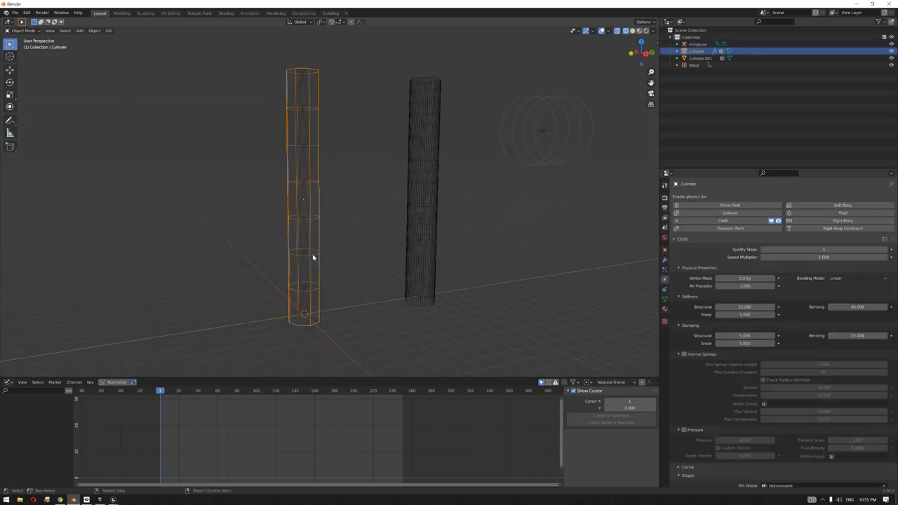
click(667, 297)
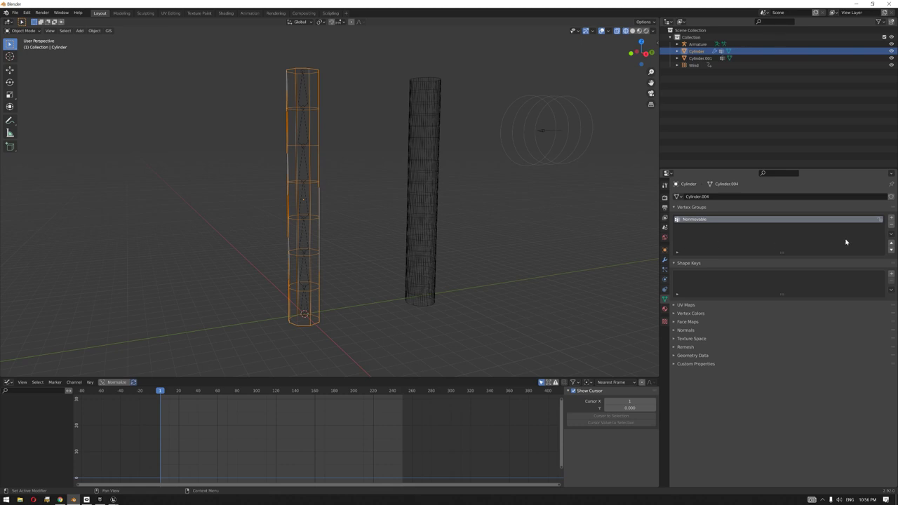
click(891, 218)
text(1)
click(890, 218)
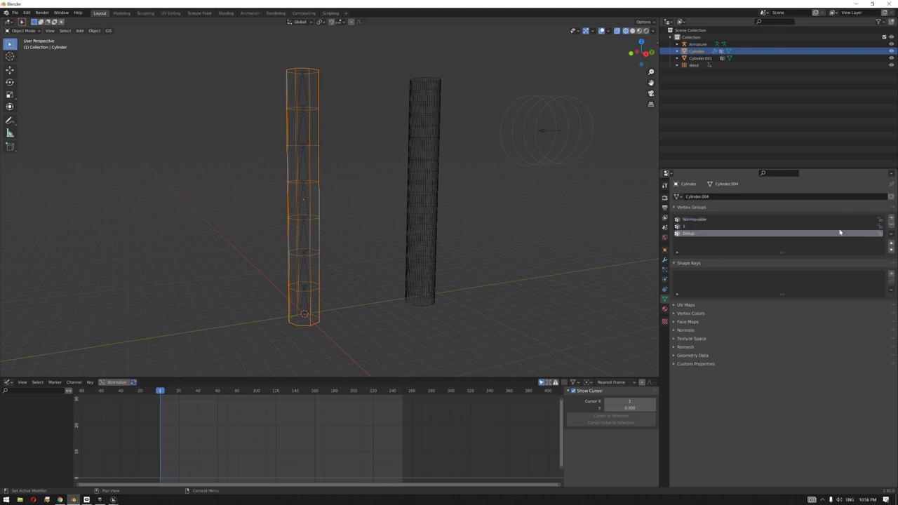
double_click(720, 235)
text(2)
click(891, 219)
double_click(858, 240)
text(3)
key(Return)
Add two more vertex groups named 4 and 5 to the cylinder.
click(890, 219)
double_click(720, 248)
text(4)
click(891, 219)
double_click(731, 248)
text(5)
Add the last two vertex groups, named 6 and 7, to the cylinder.
click(892, 220)
double_click(706, 248)
text(6)
key(Return)
click(891, 219)
double_click(721, 248)
text(7)
key(Return)
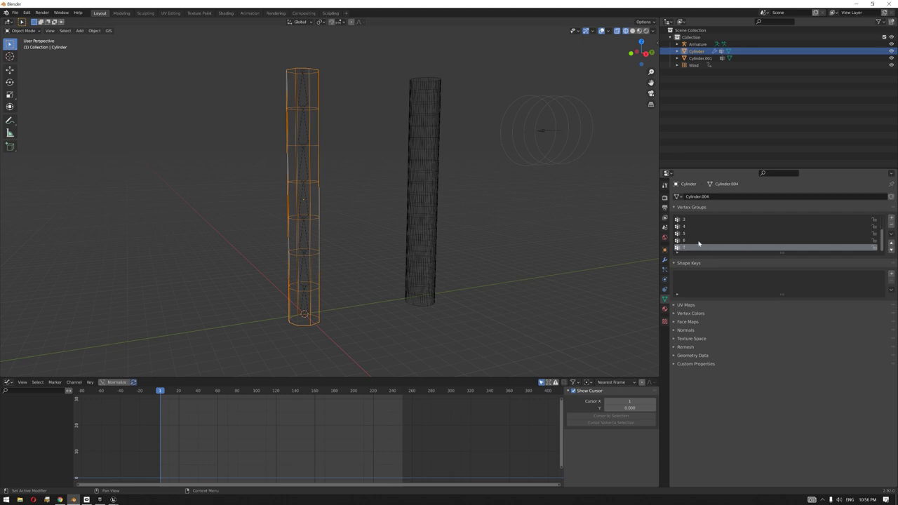
In Edit Mode, assign the vertex ring just above the cylinder's base to vertex group 1.
scroll(698, 246, up, 3)
click(693, 228)
mouse_move(339, 200)
middle_down()
mouse_move(352, 203)
mouse_move(340, 196)
middle_up()
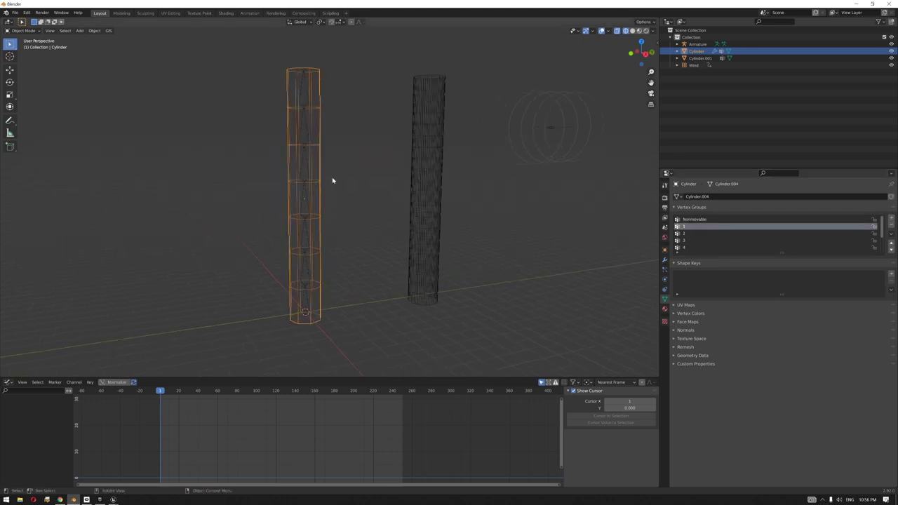
key(Tab)
click(352, 231)
middle_drag(352, 278, 344, 287)
drag(351, 278, 227, 260)
middle_drag(276, 257, 372, 251)
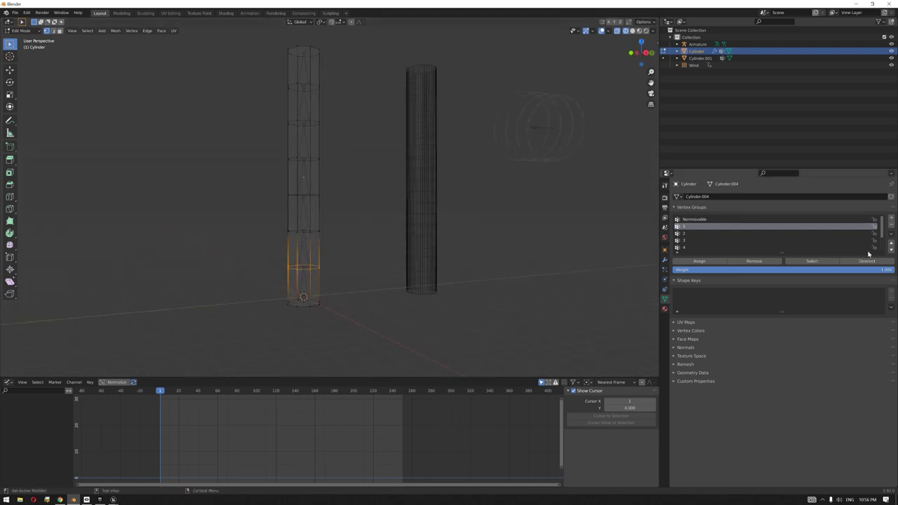
click(696, 261)
Assign the second and third vertex rings above the base to vertex groups 2 and 3 respectively.
drag(355, 223, 285, 242)
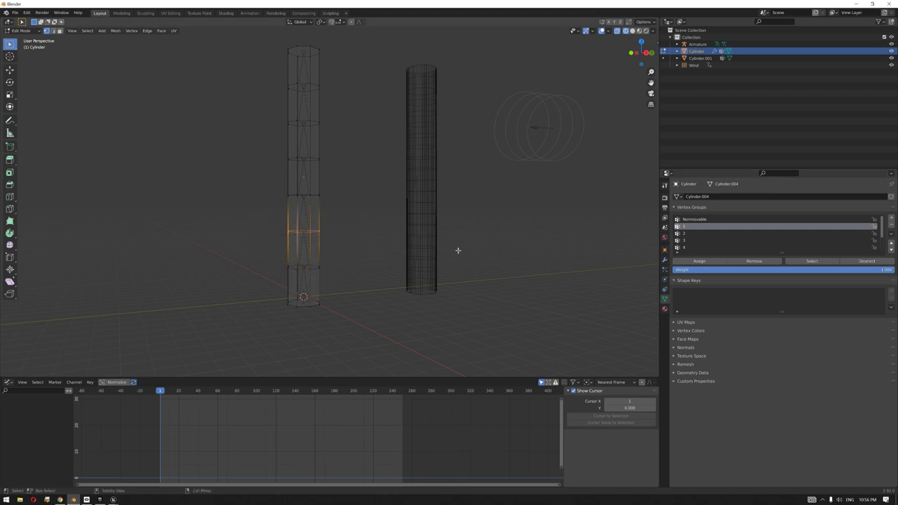
click(701, 233)
click(699, 261)
drag(362, 181, 274, 199)
click(690, 242)
click(699, 261)
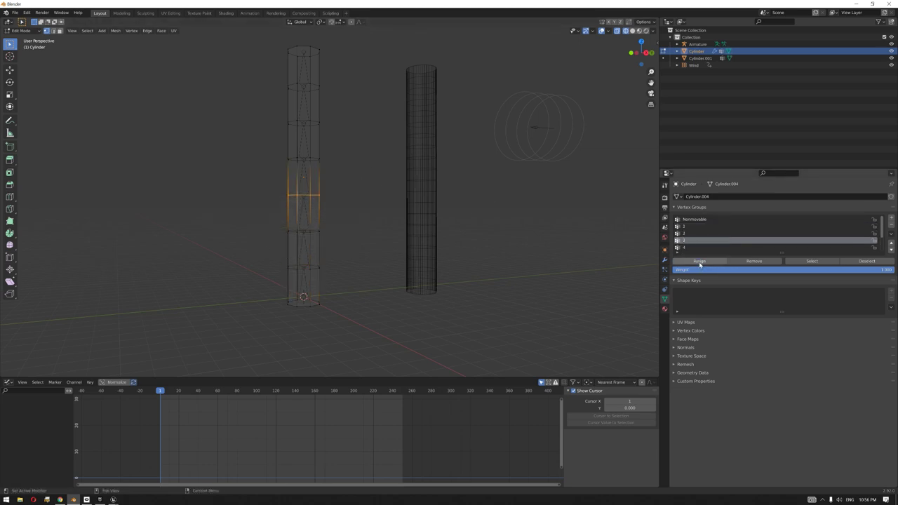
Assign the fourth and fifth vertex rings above the base to vertex groups 4 and 5 respectively.
drag(352, 150, 285, 168)
click(686, 234)
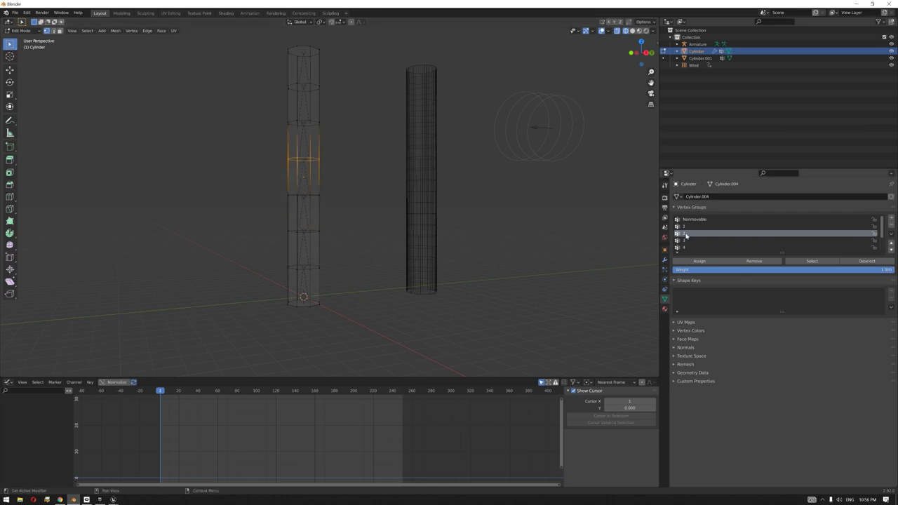
click(688, 249)
click(699, 260)
drag(355, 117, 282, 133)
scroll(682, 248, down, 1)
click(684, 248)
click(700, 260)
Assign the ring just below the cylinder's top to vertex group 6 and select the top ring.
drag(354, 78, 282, 98)
scroll(701, 238, down, 1)
click(694, 247)
click(699, 261)
drag(360, 70, 221, 28)
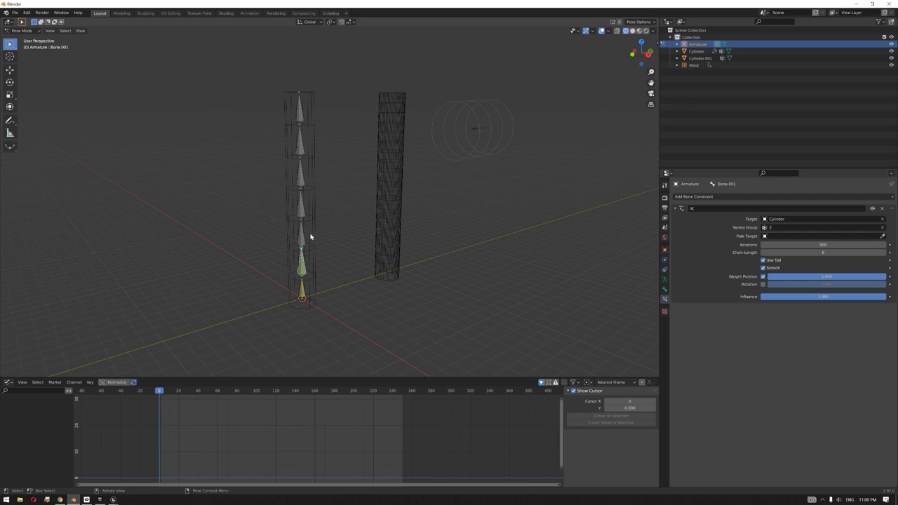
Give the third bone from the base an IK constraint targeting Cylinder with vertex group 3.
click(305, 235)
click(738, 197)
click(796, 227)
click(789, 219)
click(784, 237)
click(787, 228)
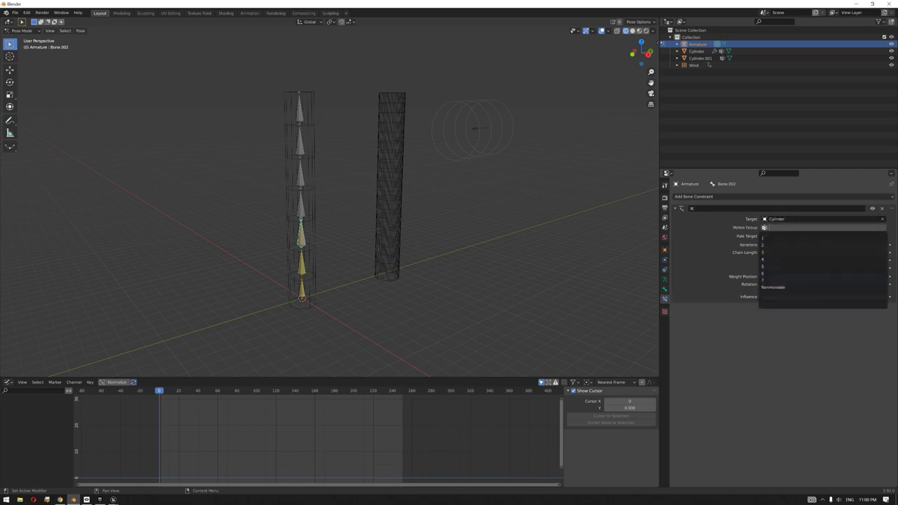
click(787, 253)
Give the fourth bone from the base an IK constraint targeting Cylinder.
click(302, 211)
click(750, 197)
click(793, 230)
click(820, 219)
click(771, 234)
Give the fifth bone from the base an IK constraint targeting Cylinder with vertex group 5.
click(307, 190)
click(743, 197)
click(794, 231)
click(793, 219)
click(786, 236)
click(787, 228)
click(787, 266)
Give the sixth bone from the base an IK constraint targeting Cylinder and its matching vertex group.
click(302, 150)
click(737, 197)
click(793, 232)
click(821, 219)
click(772, 234)
click(786, 228)
click(821, 262)
Give the topmost bone an IK constraint targeting Cylinder with vertex group 7.
click(301, 112)
click(736, 197)
click(793, 231)
click(820, 219)
click(771, 233)
click(787, 228)
click(807, 280)
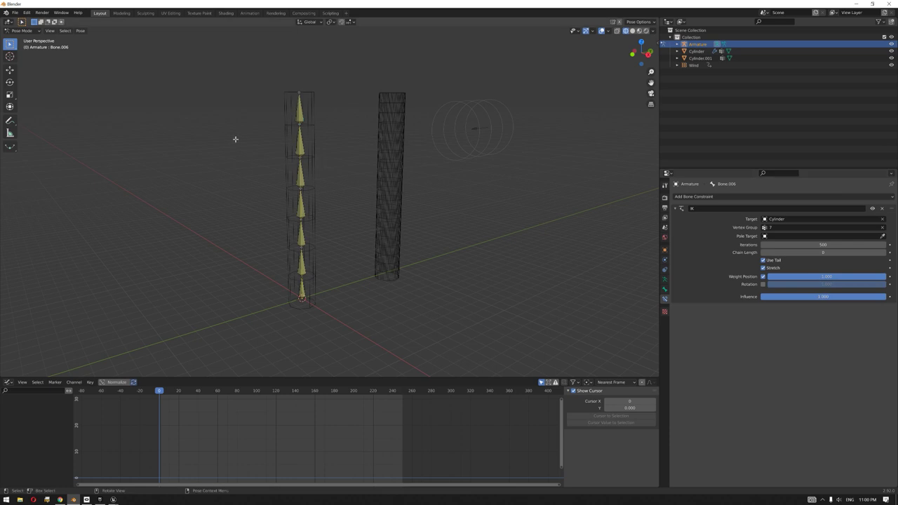
Return to Object Mode and play the simulation to check how the bones follow the 8-vertex cylinder in the wind.
key(Tab)
click(20, 31)
click(25, 40)
click(246, 147)
middle_drag(304, 166, 304, 175)
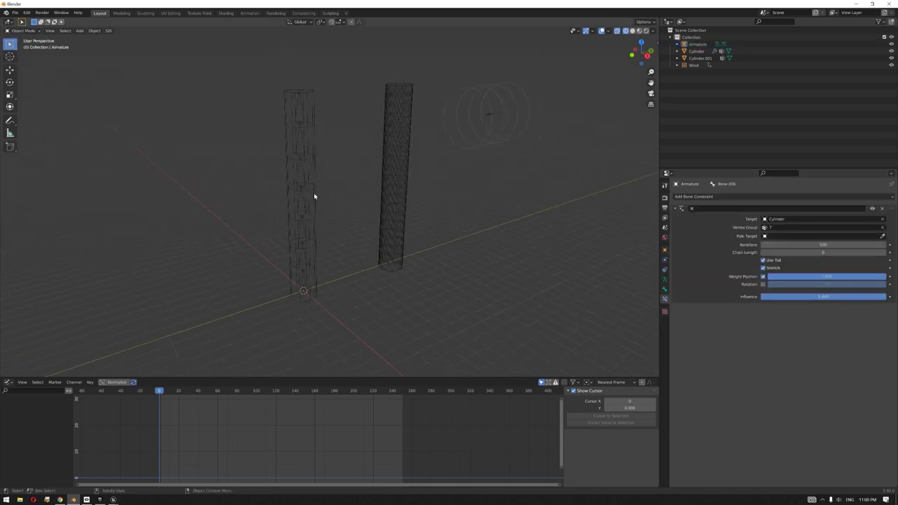
click(315, 196)
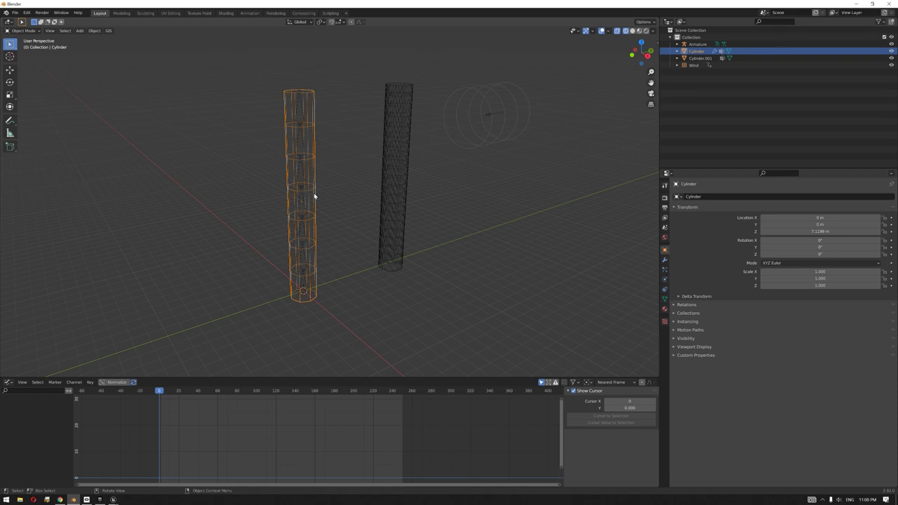
key(space)
middle_drag(353, 201, 324, 190)
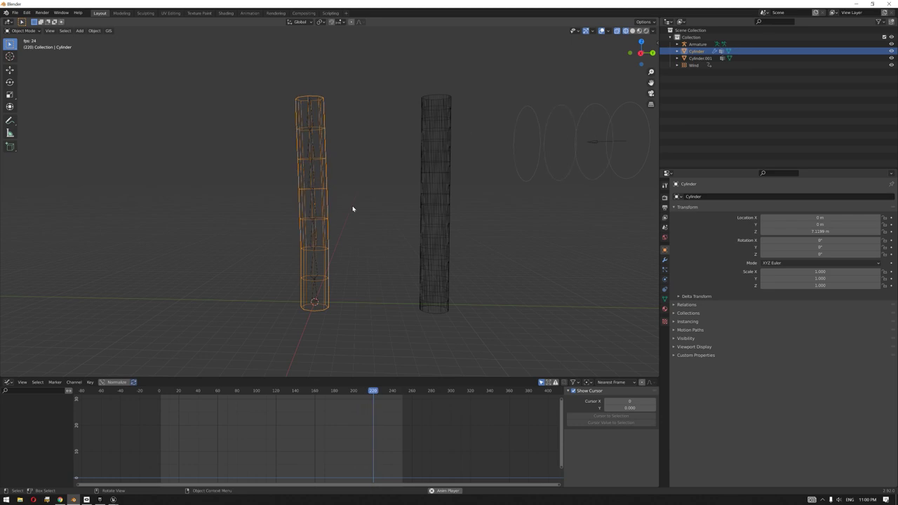
key(space)
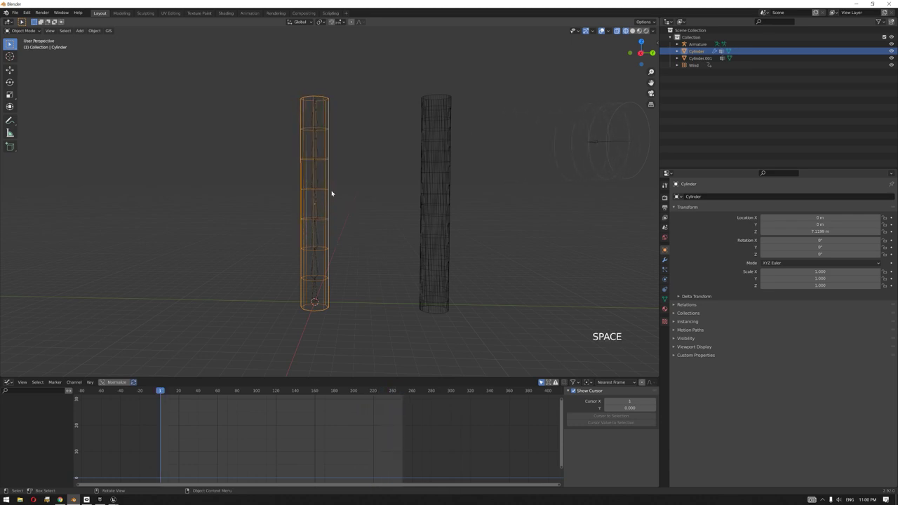
Put the armature in Pose Mode and select all of its bones.
click(310, 153)
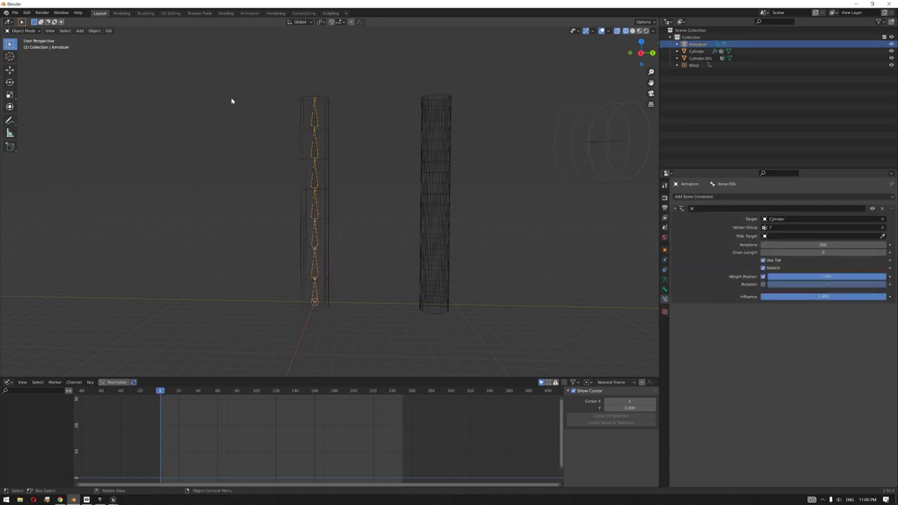
click(27, 31)
click(30, 55)
key(a)
Bake the selected bones' action with Visual Keying, Clear Constraints, Clear Parents and Clean Curves enabled.
click(80, 31)
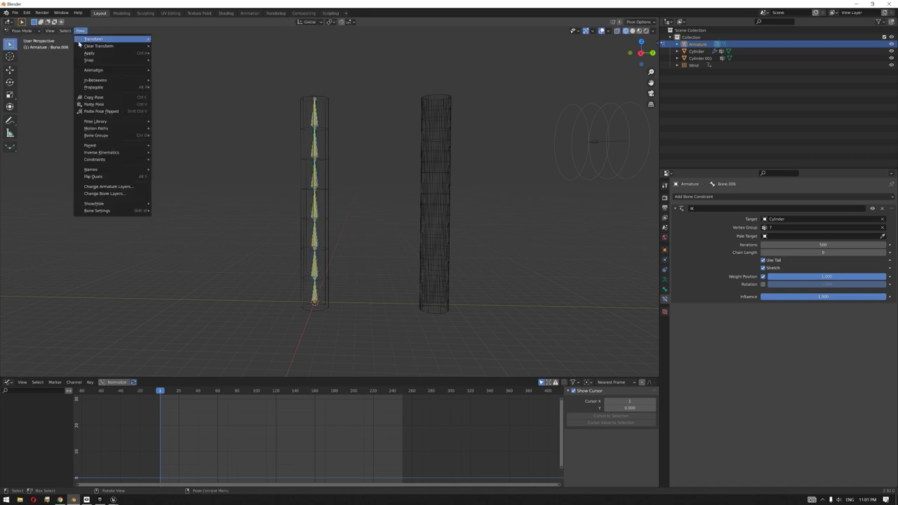
mouse_move(119, 70)
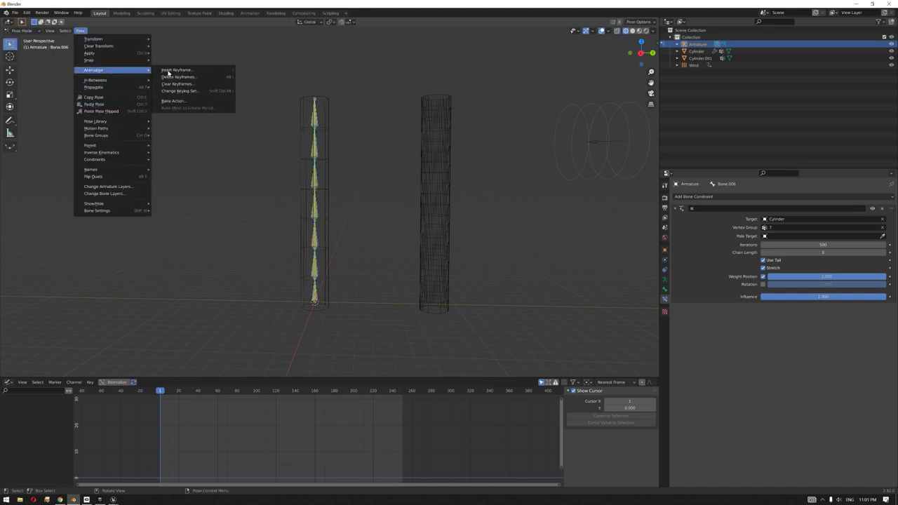
click(193, 102)
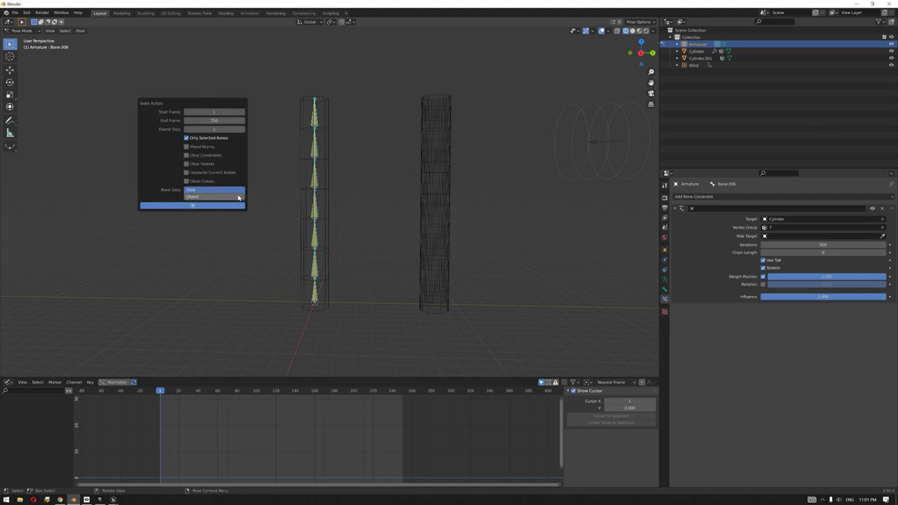
click(190, 147)
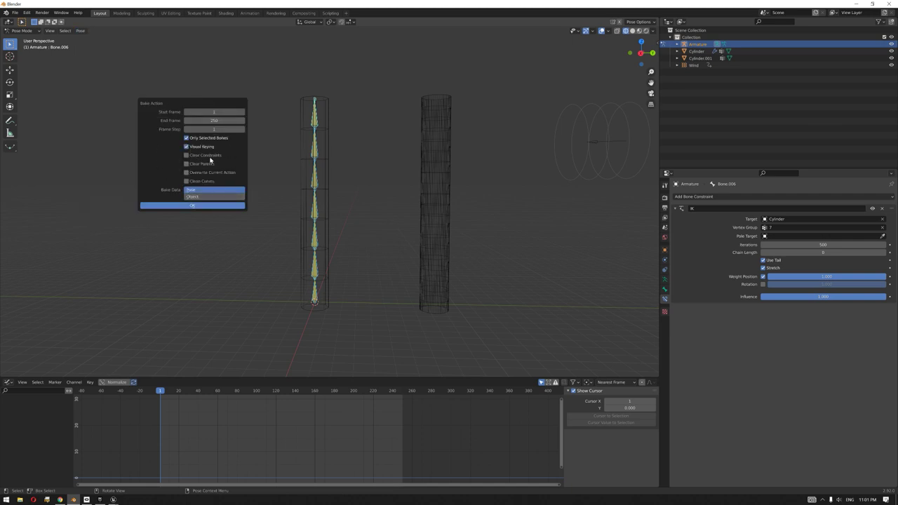
click(200, 155)
click(200, 163)
click(205, 181)
click(211, 205)
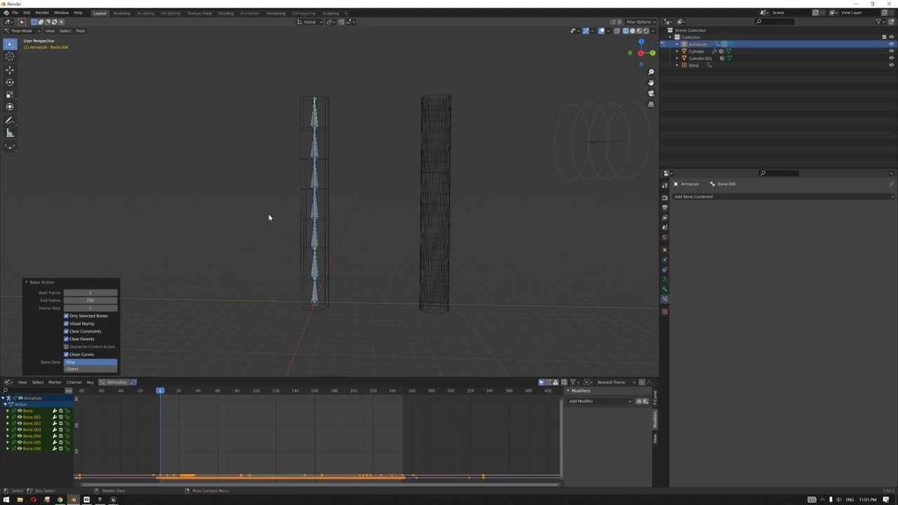
Switch the armature from Pose Mode back to Object Mode.
shift+scroll(315, 437, down, 3)
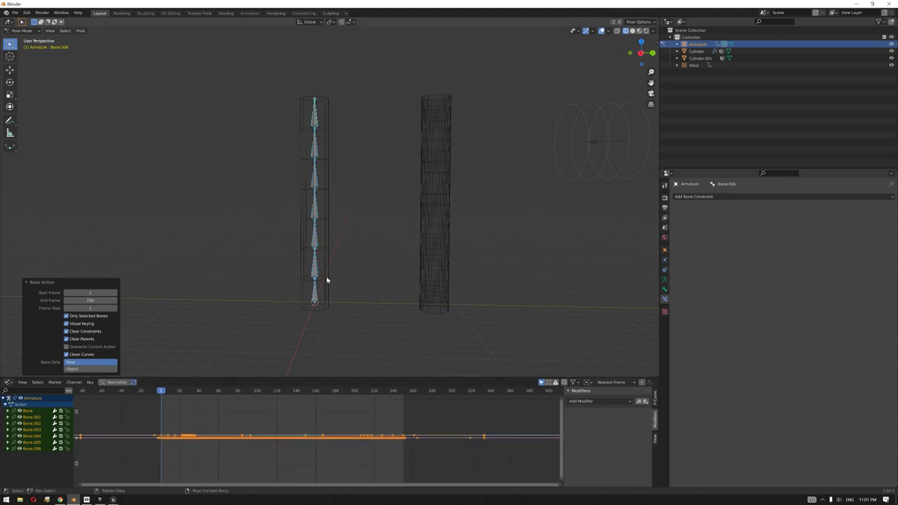
key(Tab)
click(291, 227)
click(13, 30)
click(24, 36)
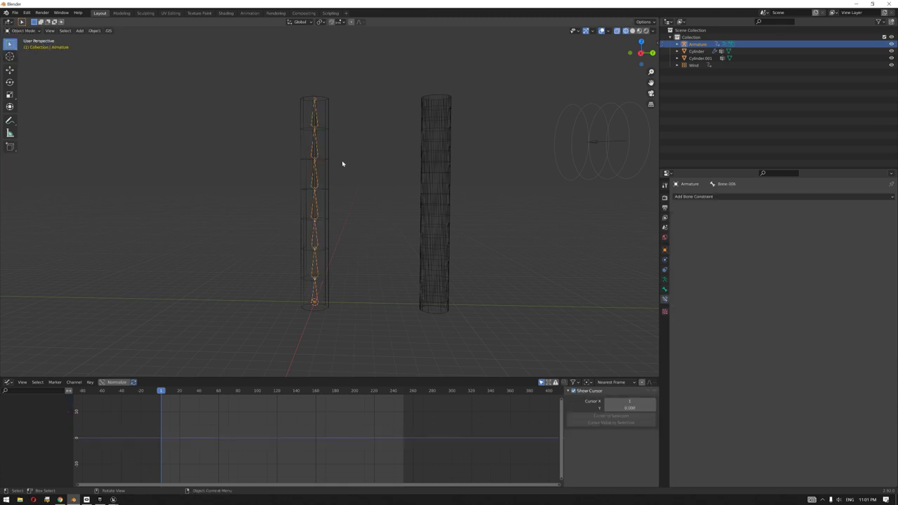
Delete the simulated low-poly Cylinder around the armature and the Wind force field.
click(329, 166)
key(Delete)
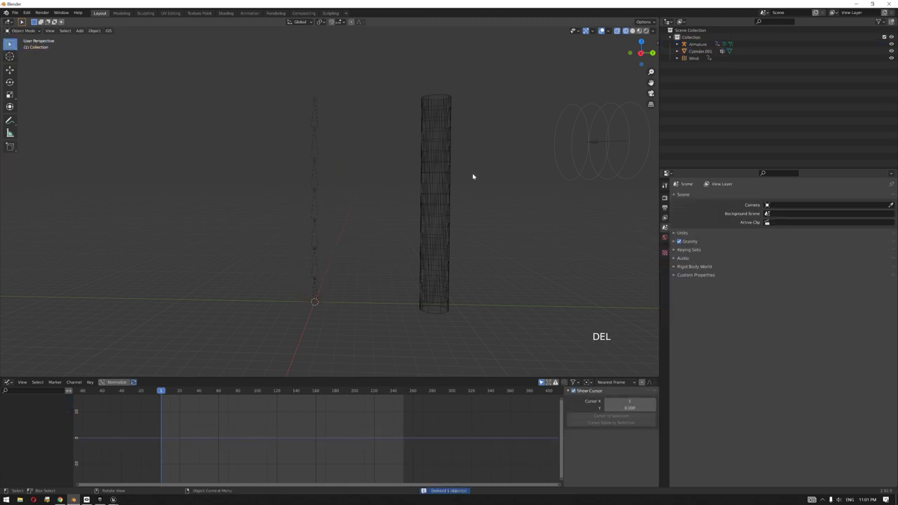
click(615, 145)
key(Delete)
Play the animation to check the baked bone motion without the simulation, and return to frame 0.
key(space)
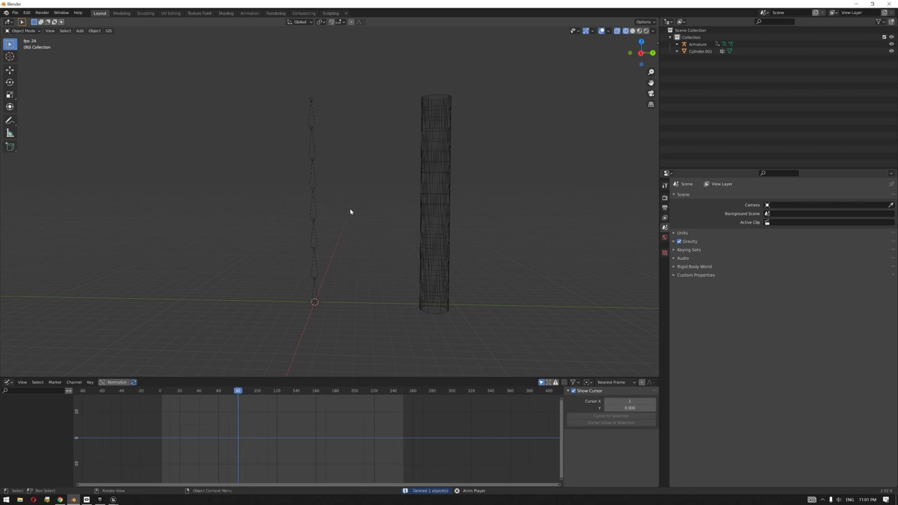
key(space)
click(150, 388)
Move Cylinder.001 along the Y axis to about 0.07 m in top view, placing it over the armature.
middle_drag(427, 182, 439, 257)
click(432, 214)
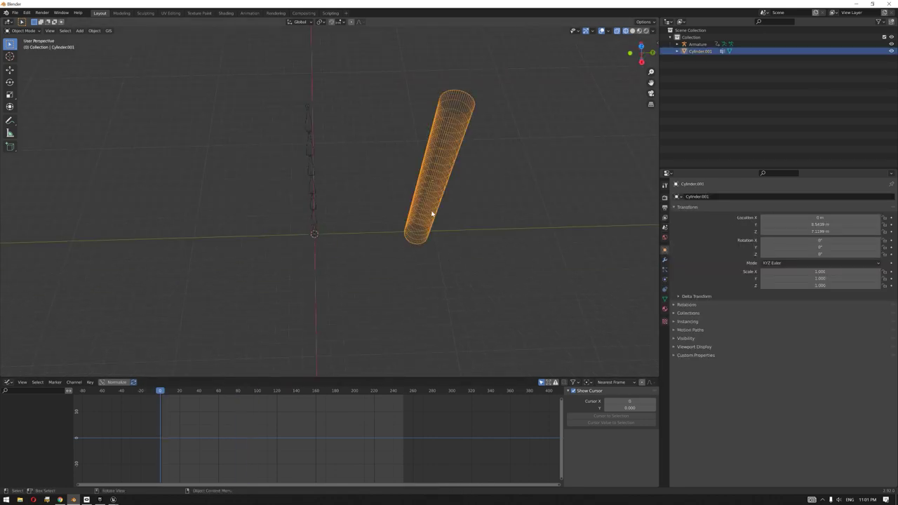
key(KP_7)
key(g)
key(y)
click(430, 331)
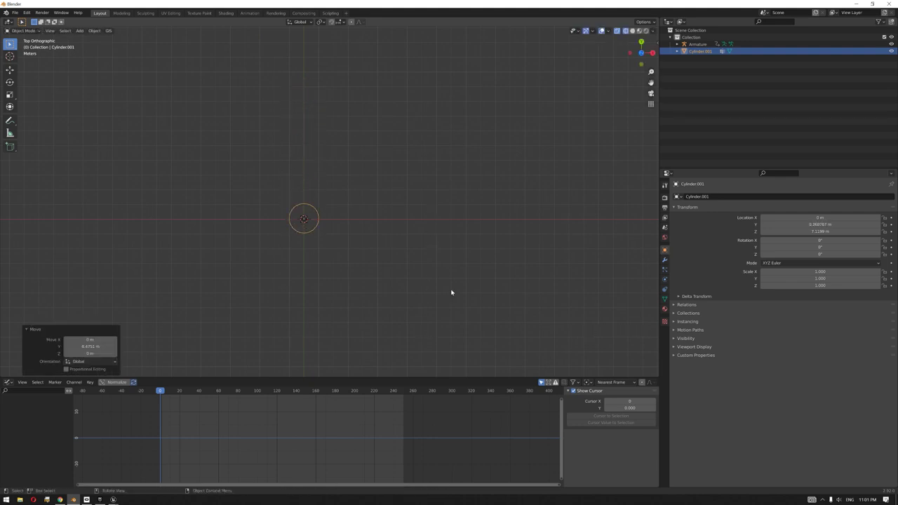
Parent Cylinder.001 to the armature with automatic weights.
middle_drag(451, 292, 409, 194)
click(395, 220)
scroll(372, 225, up, 2)
scroll(319, 222, down, 1)
middle_drag(359, 229, 328, 202)
click(300, 208)
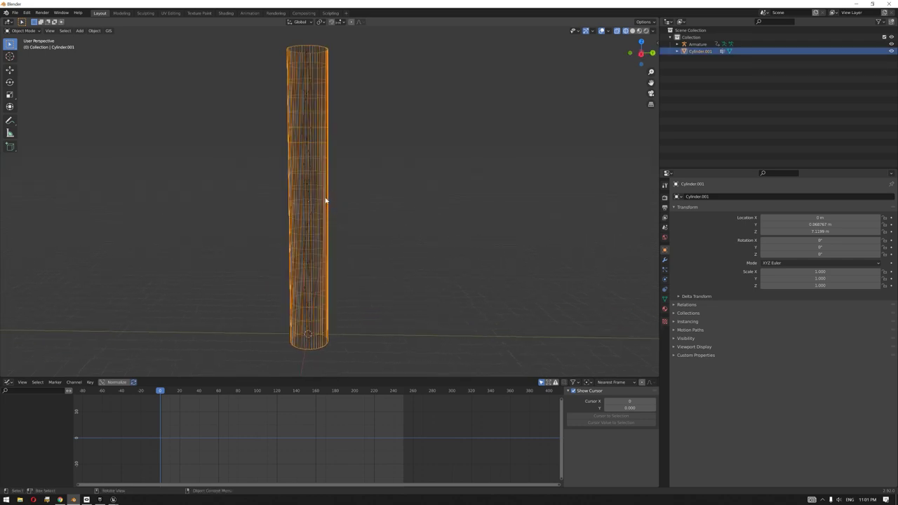
scroll(327, 201, up, 5)
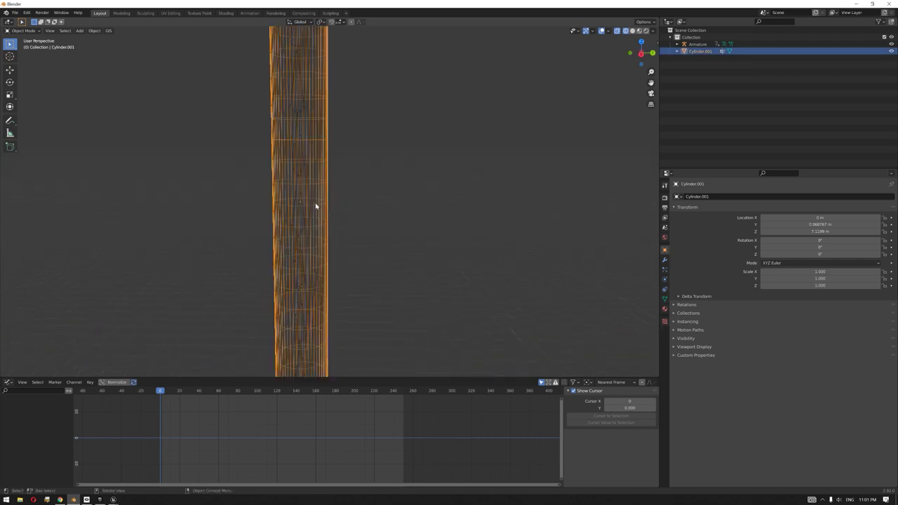
shift+click(281, 225)
scroll(376, 196, down, 5)
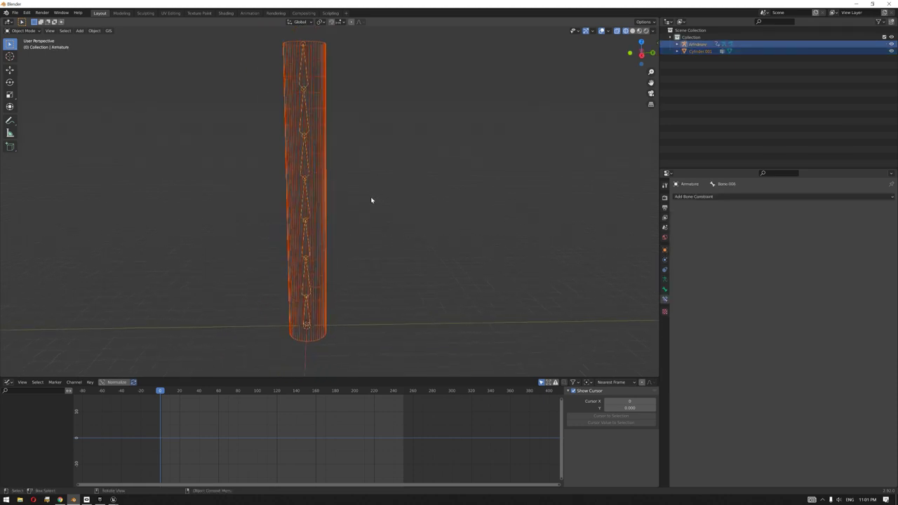
key(ctrl+p)
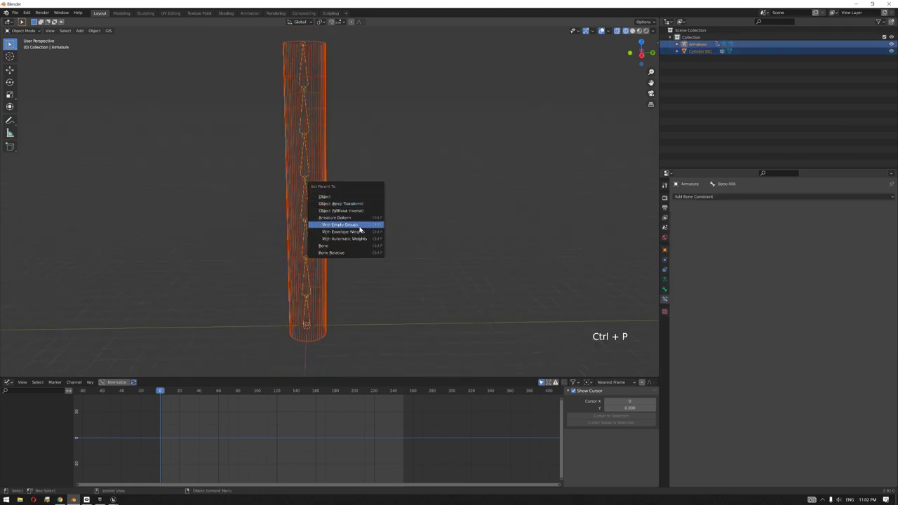
click(354, 239)
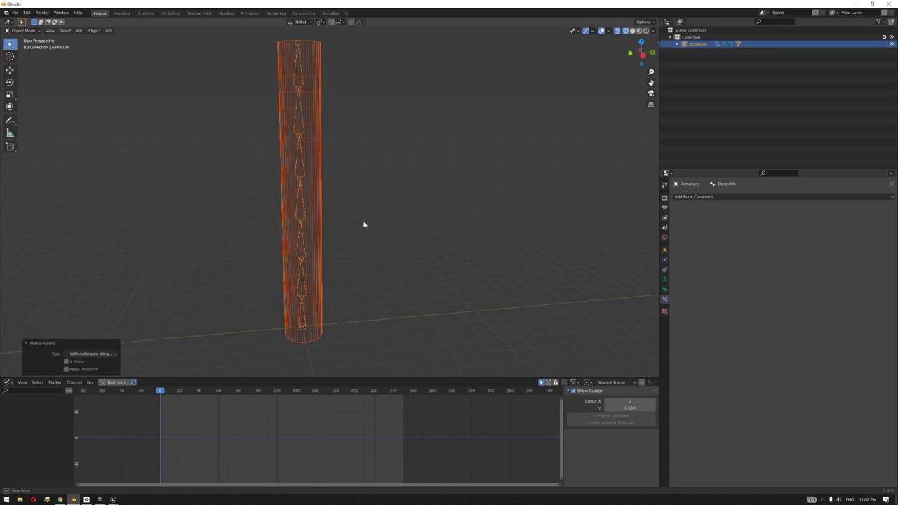
Play the animation to check how the parented cylinder deforms with the bones.
click(395, 210)
key(space)
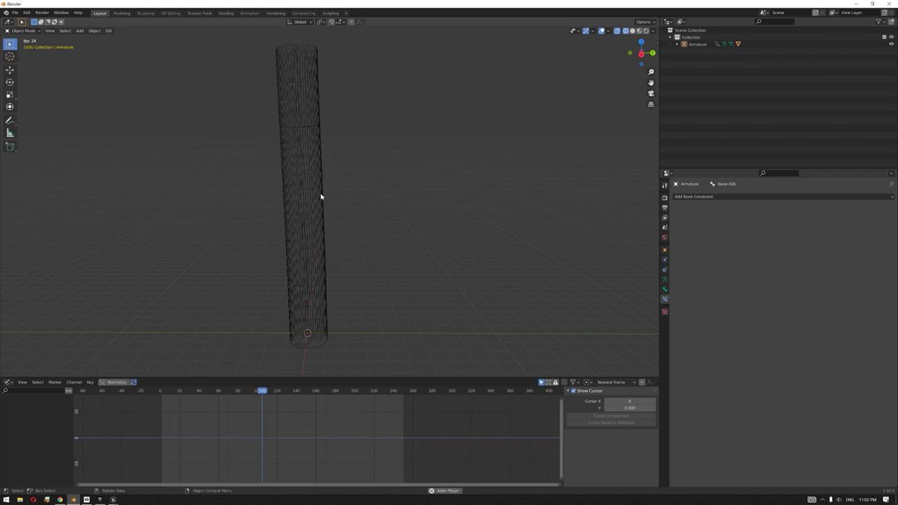
key(space)
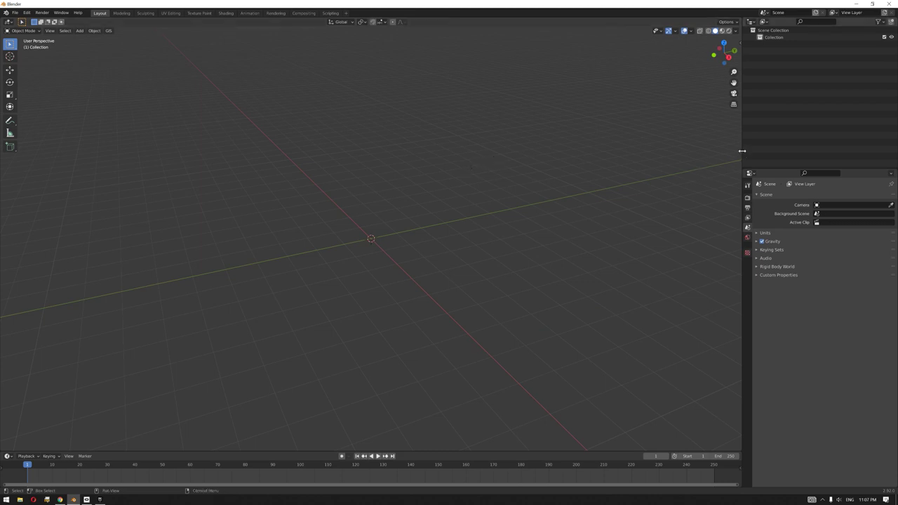
In the new empty scene, widen the editors beside the viewport and open the add-on preferences.
drag(741, 150, 646, 166)
middle_drag(411, 188, 374, 258)
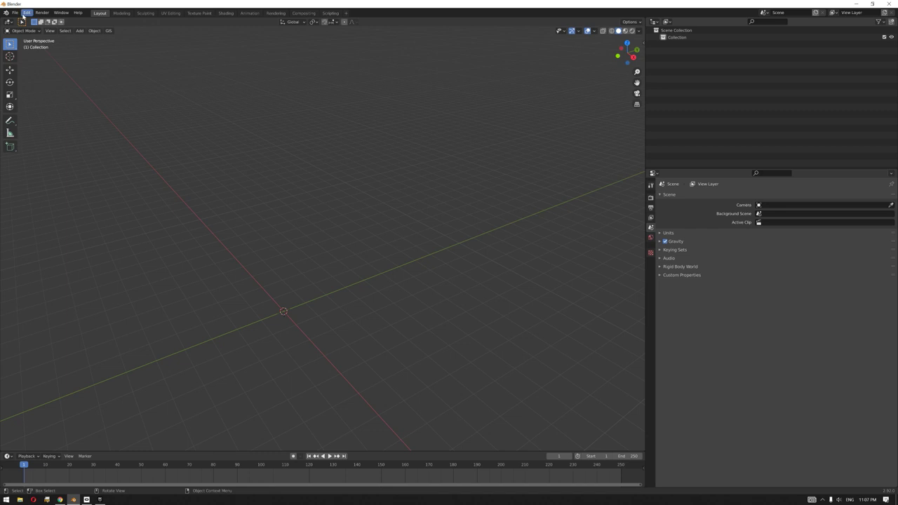
click(23, 16)
click(49, 121)
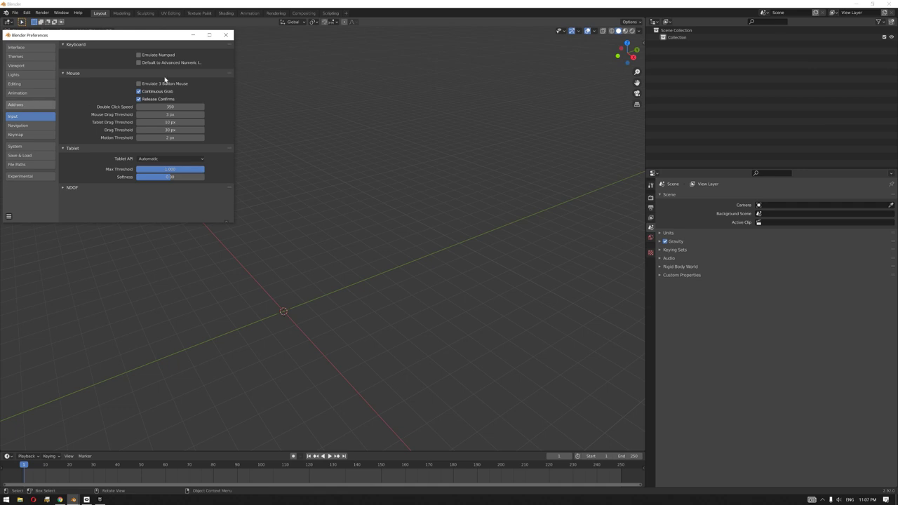
click(15, 104)
click(181, 46)
key(Escape)
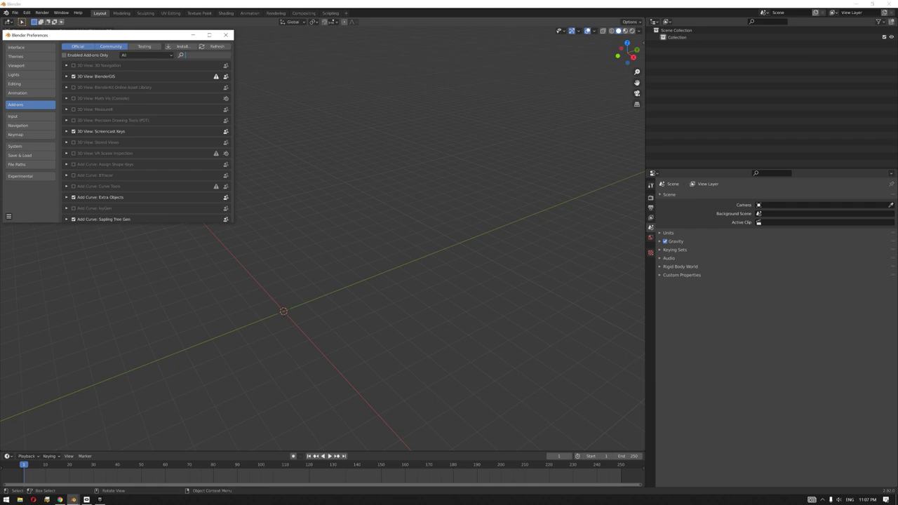
Search the add-ons for Mtree, expand its details to confirm it is enabled, and close the preferences.
text(mbla)
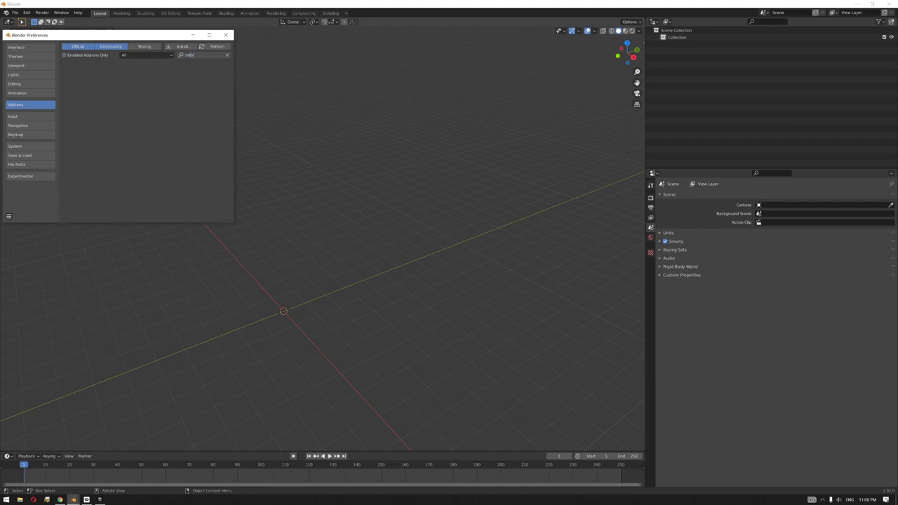
text(mtrv)
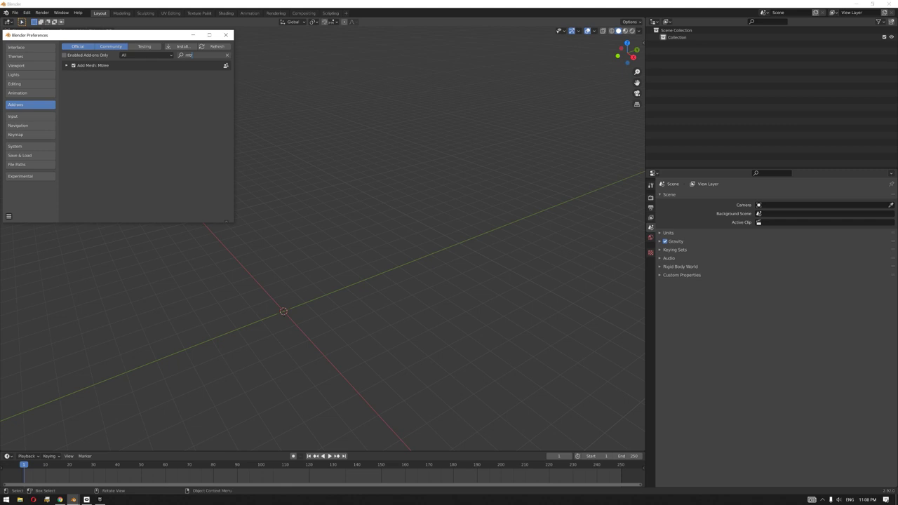
key(BackSpace)
click(67, 66)
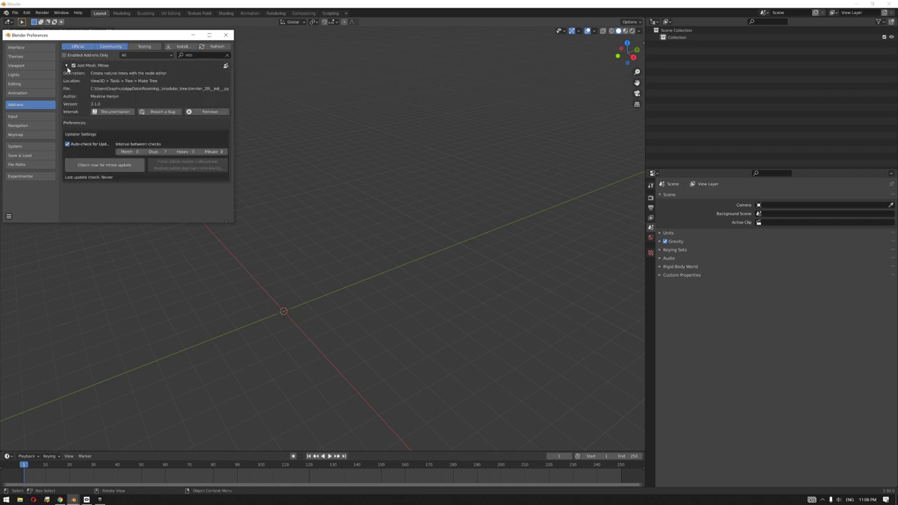
click(225, 38)
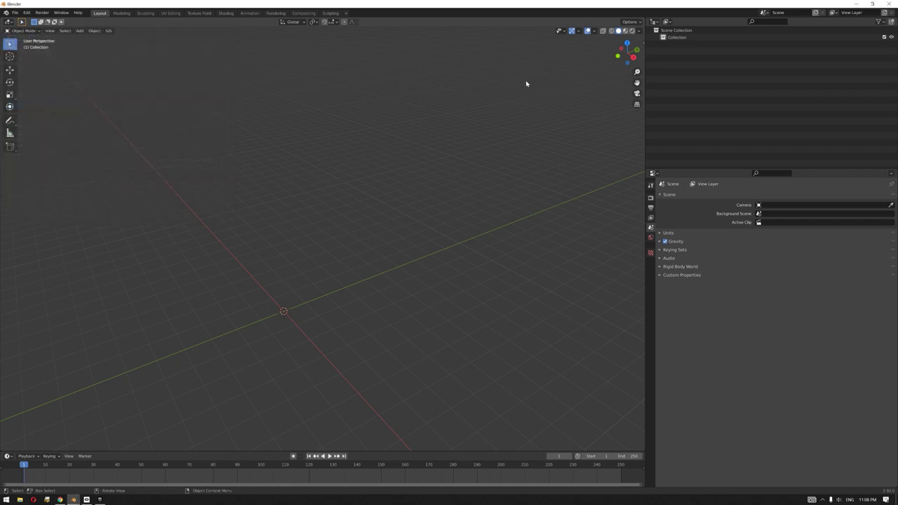
Change the Outliner area to the Mtree Node Tree editor and enlarge it.
click(655, 23)
click(655, 23)
click(655, 24)
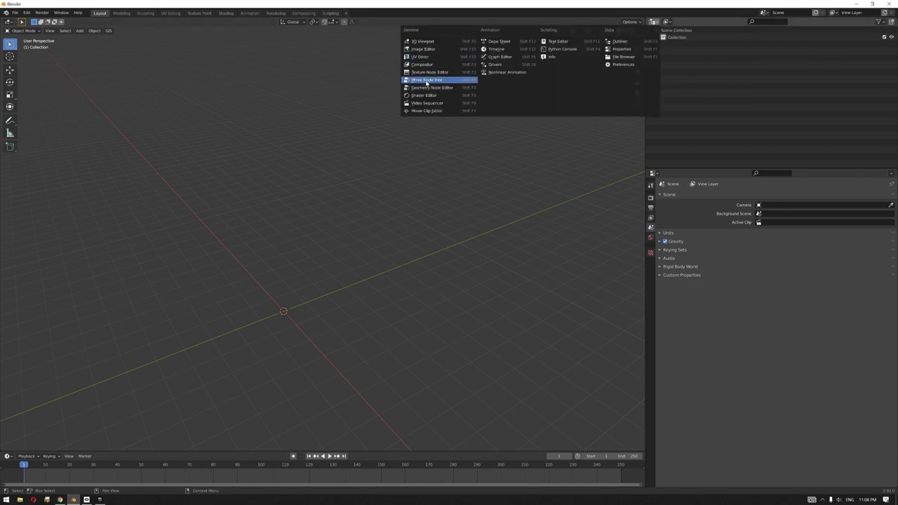
click(425, 81)
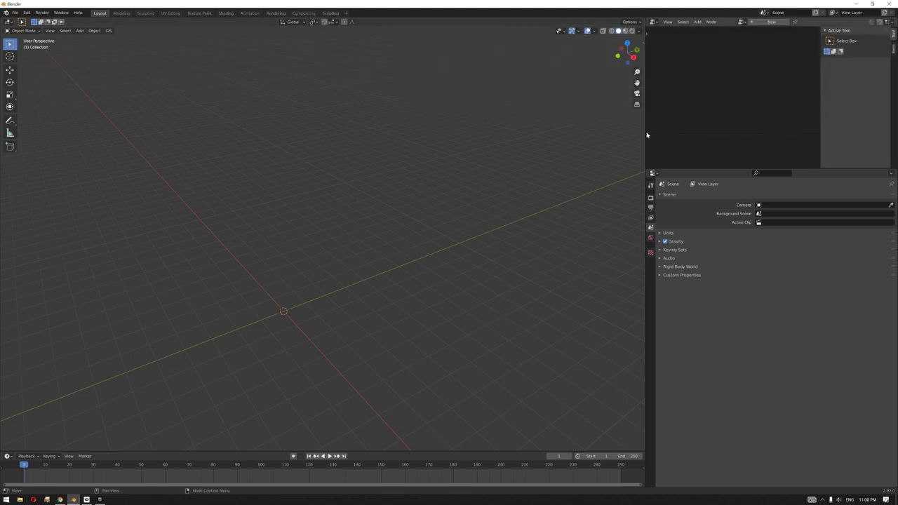
drag(645, 130, 564, 129)
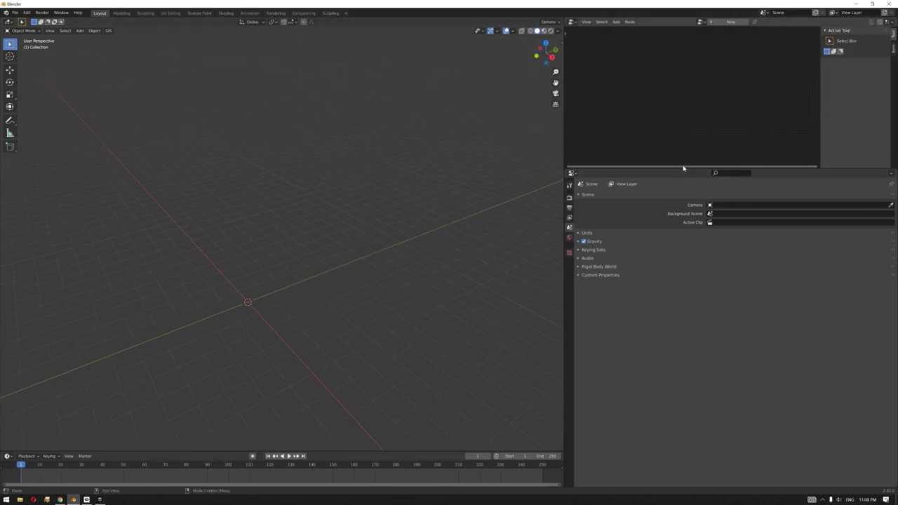
drag(682, 170, 661, 331)
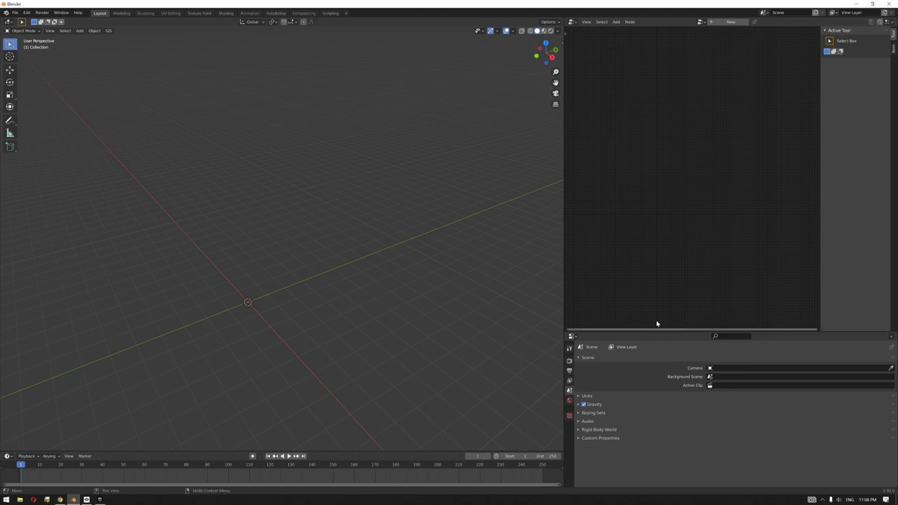
drag(564, 238, 658, 220)
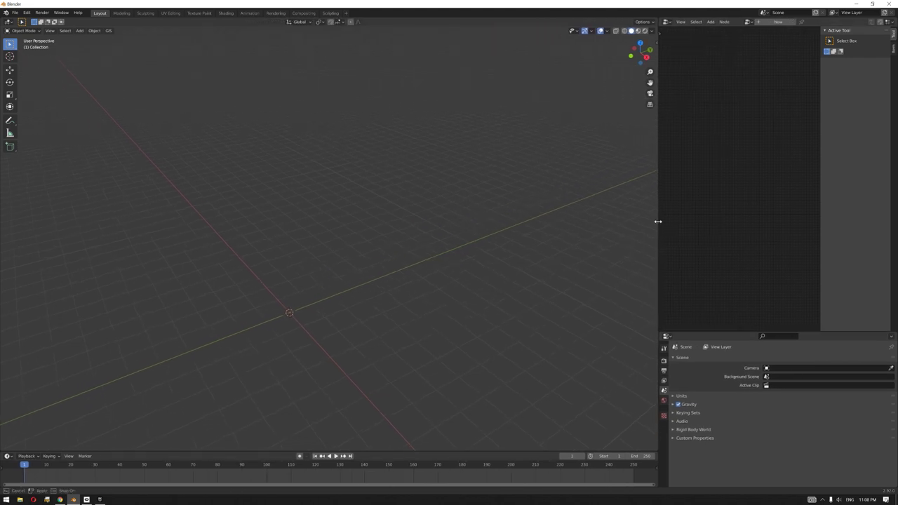
Create a new Mtree node tree and load the scots pine preset into it.
click(778, 22)
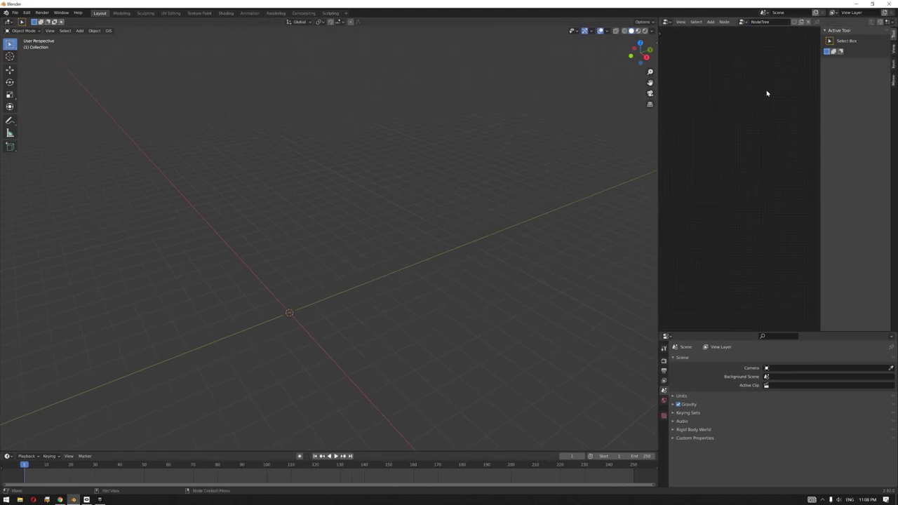
click(894, 82)
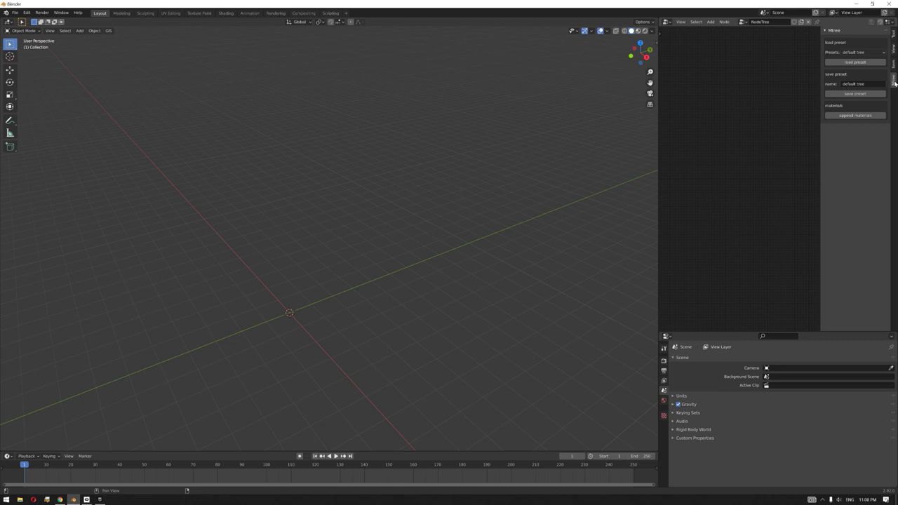
click(859, 54)
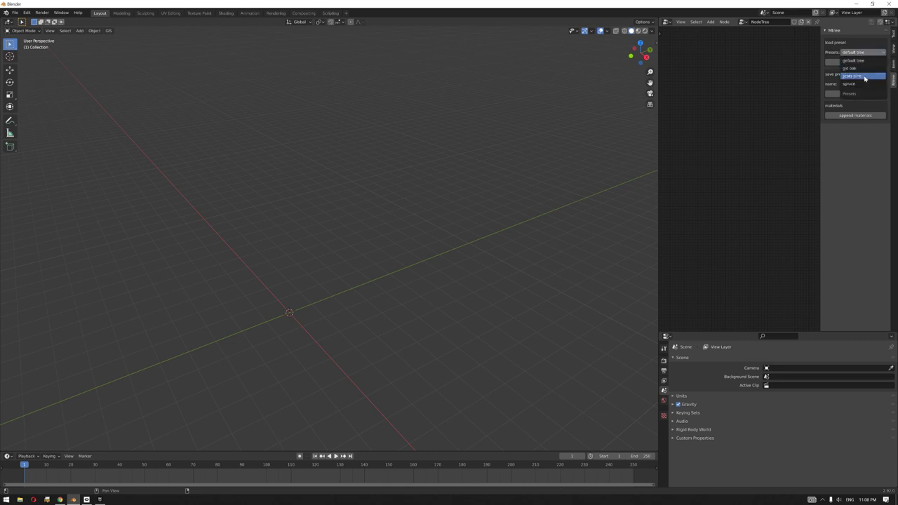
click(853, 76)
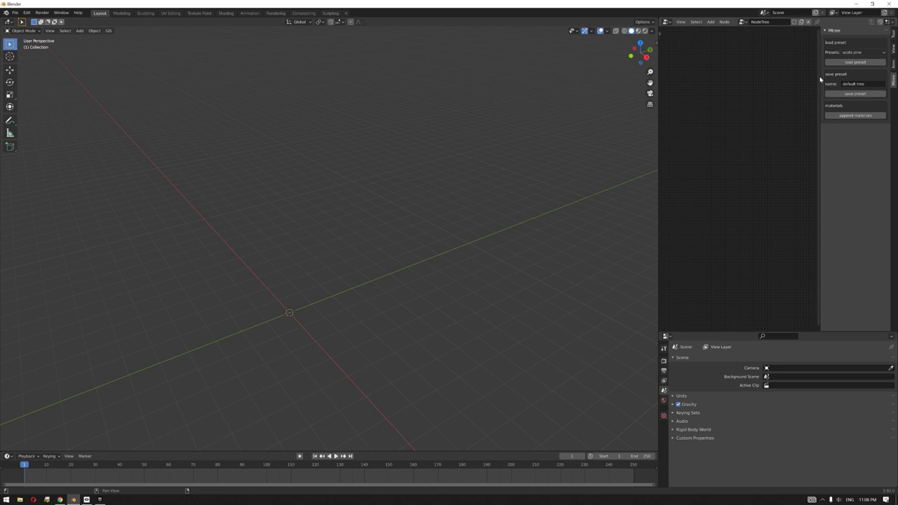
click(862, 63)
middle_drag(730, 141, 669, 100)
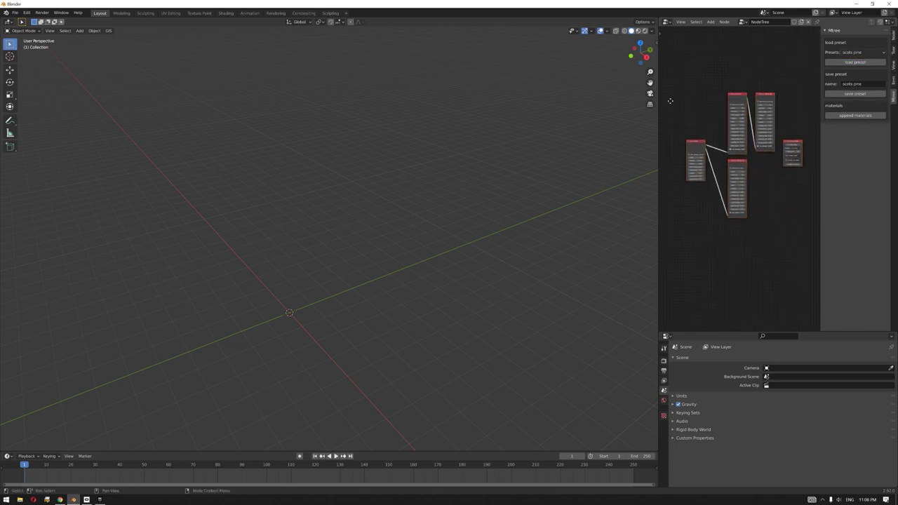
scroll(713, 98, up, 2)
Widen the node editor and generate the tree from the Tree parameters node, viewing the whole model.
drag(657, 220, 549, 216)
middle_drag(713, 179, 736, 194)
scroll(654, 209, up, 1)
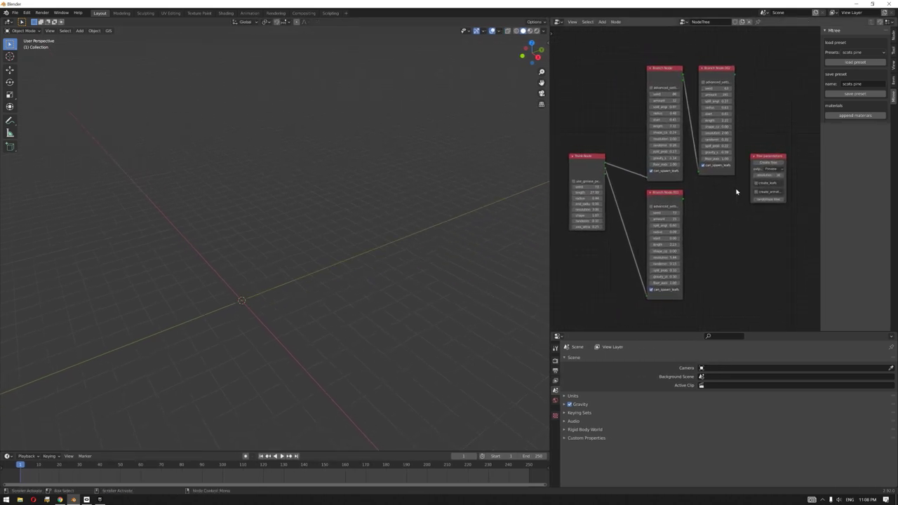
drag(639, 176, 646, 176)
scroll(782, 164, up, 1)
click(782, 161)
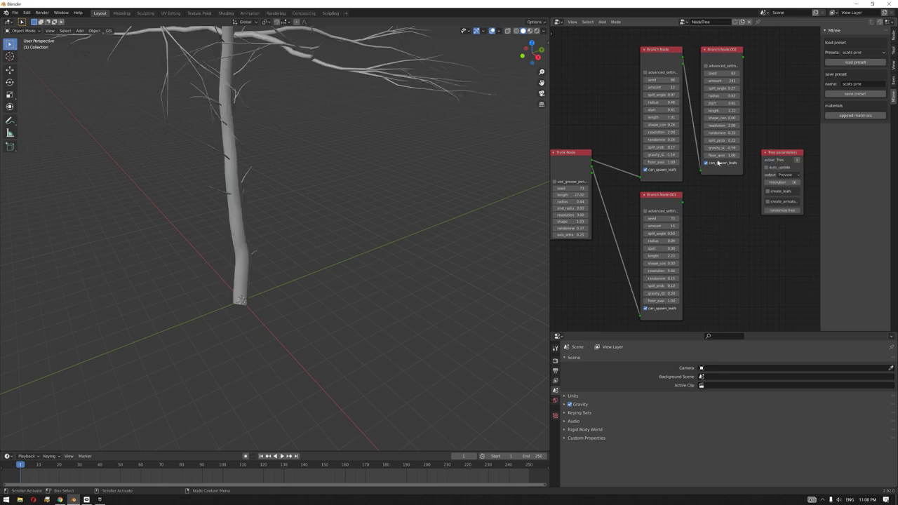
scroll(355, 210, up, 2)
scroll(353, 284, down, 2)
middle_drag(329, 261, 330, 237)
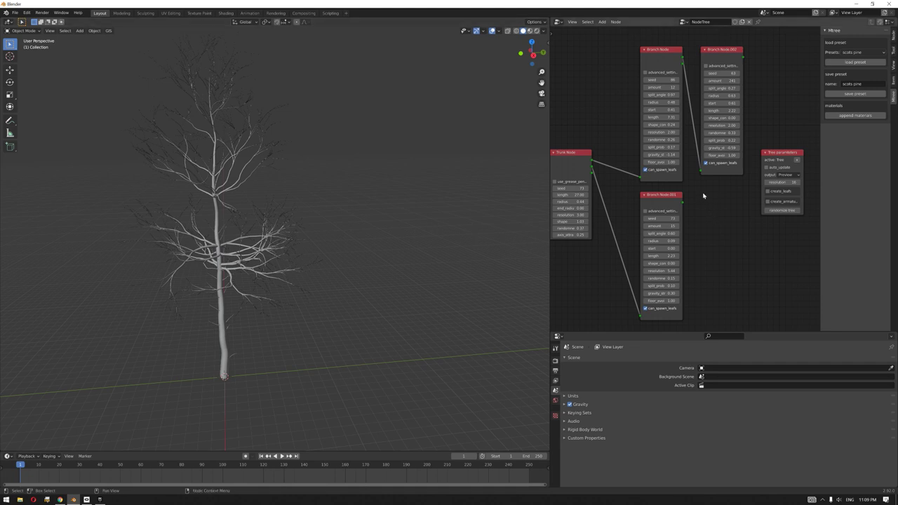
Delete Branch Node.001 and Branch Node.002 from the node tree and update the generated tree.
key(Delete)
click(718, 58)
key(Delete)
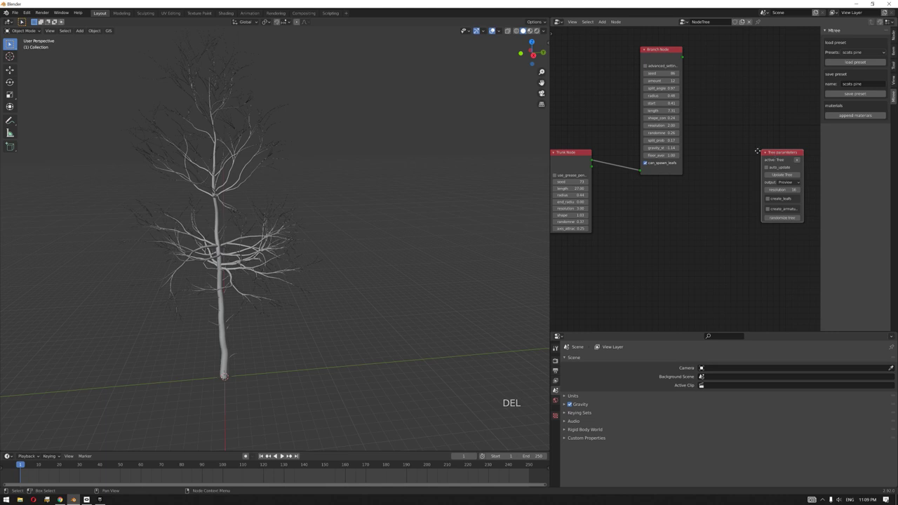
drag(769, 152, 709, 137)
key(Home)
click(780, 156)
middle_drag(272, 203, 291, 195)
Set the Branch Node's amount to 1 and update the generated tree.
middle_drag(604, 132, 607, 178)
click(724, 92)
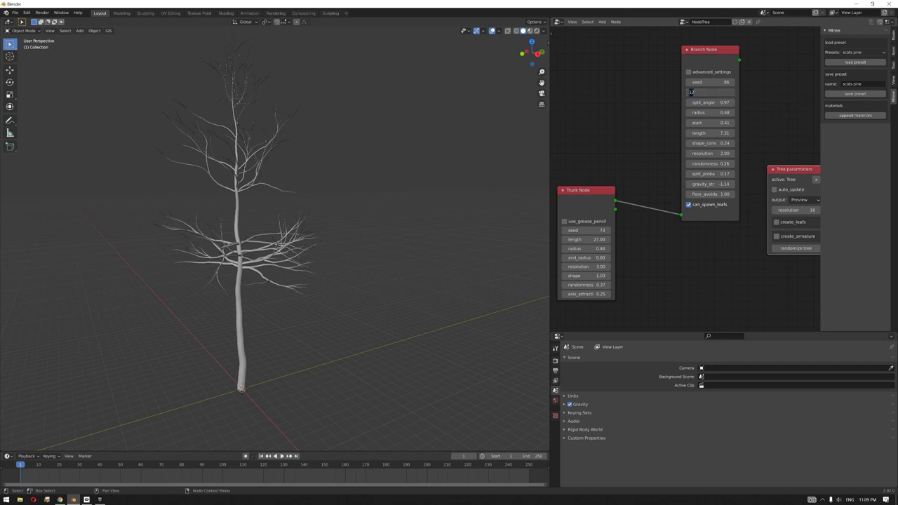
text(1)
key(Return)
click(794, 200)
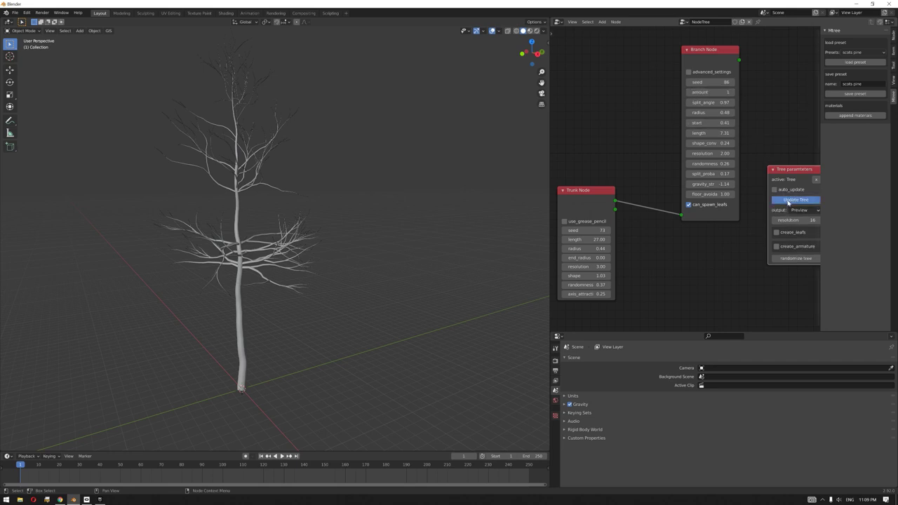
mouse_move(318, 232)
middle_down()
mouse_move(339, 263)
mouse_move(307, 267)
mouse_move(308, 229)
mouse_move(292, 232)
mouse_move(308, 236)
middle_up()
scroll(307, 266, up, 4)
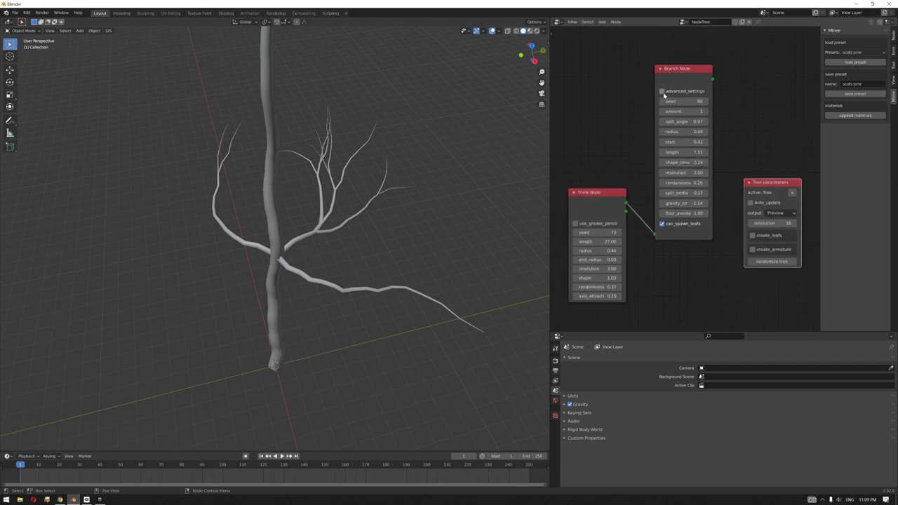
Enable the Branch Node's advanced settings, set max_split_num to 1, and update the tree with auto_update turned on.
click(662, 92)
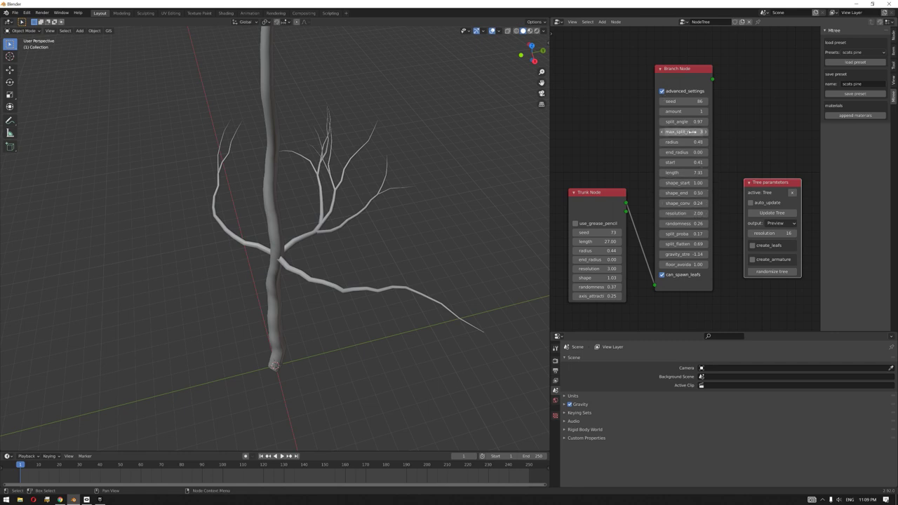
click(695, 132)
text(1)
key(Return)
click(758, 212)
middle_drag(405, 223, 495, 192)
shift+middle_drag(381, 215, 311, 260)
middle_drag(501, 251, 475, 254)
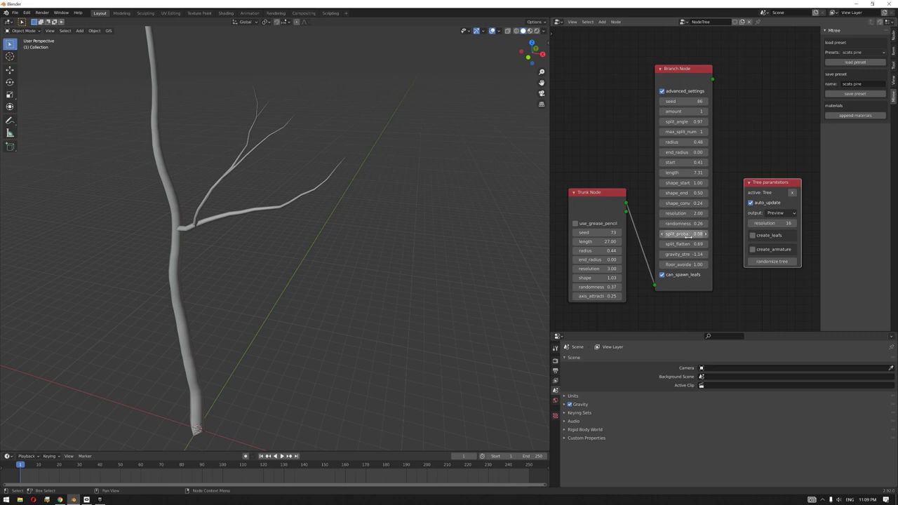
Try other split_proba values on the Branch Node.
mouse_move(680, 235)
mouse_down()
mouse_move(726, 235)
mouse_move(677, 233)
mouse_up()
click(706, 236)
click(705, 236)
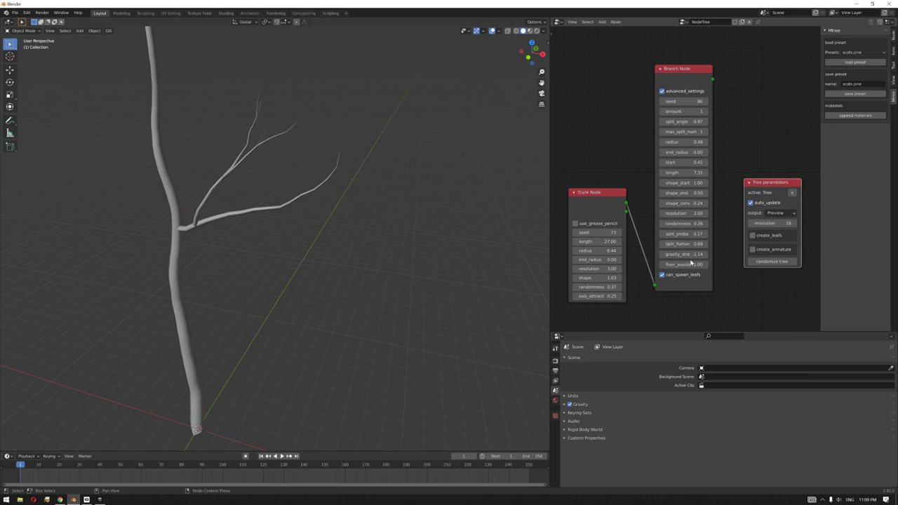
Set the Branch Node's gravity strength to -0.48, shape_start to 1.03, shape_end to 3.02, start to 0.44 and radius to 0.39.
drag(691, 254, 712, 254)
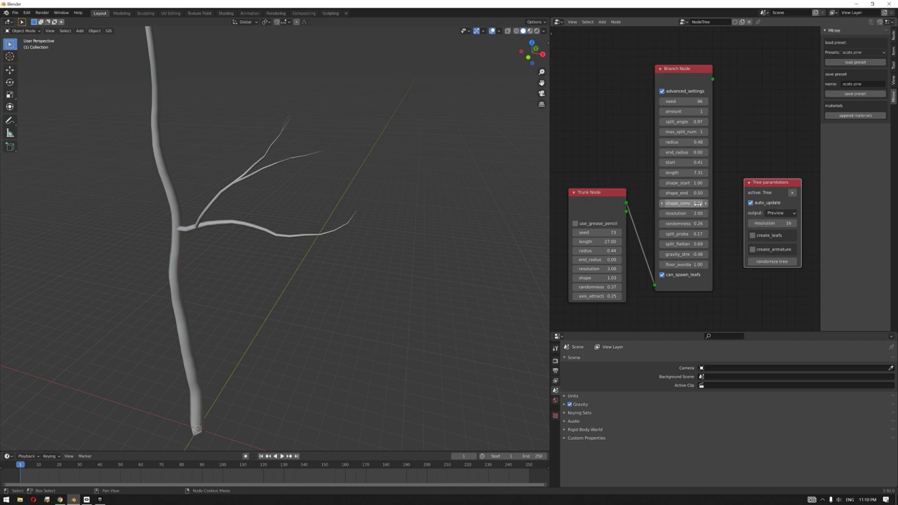
middle_drag(720, 184, 721, 197)
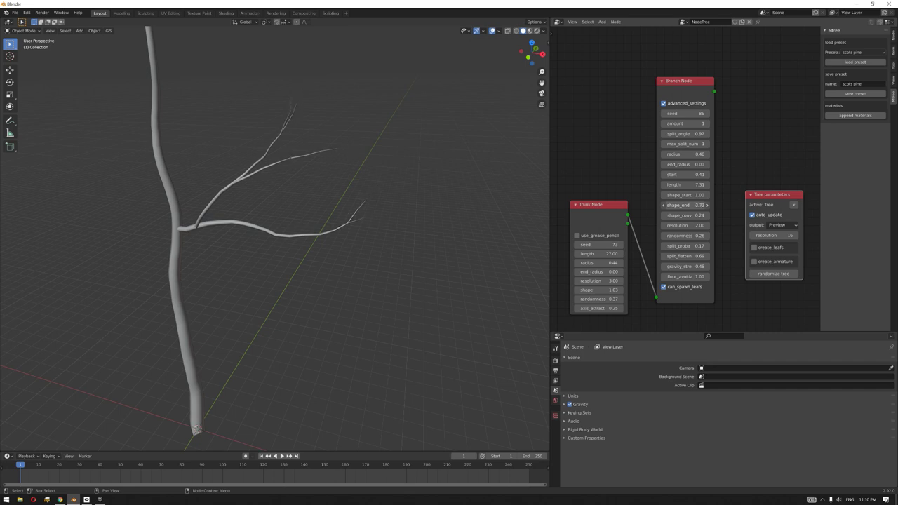
mouse_move(683, 195)
mouse_down()
mouse_move(674, 195)
mouse_move(690, 195)
mouse_up()
drag(682, 176, 685, 155)
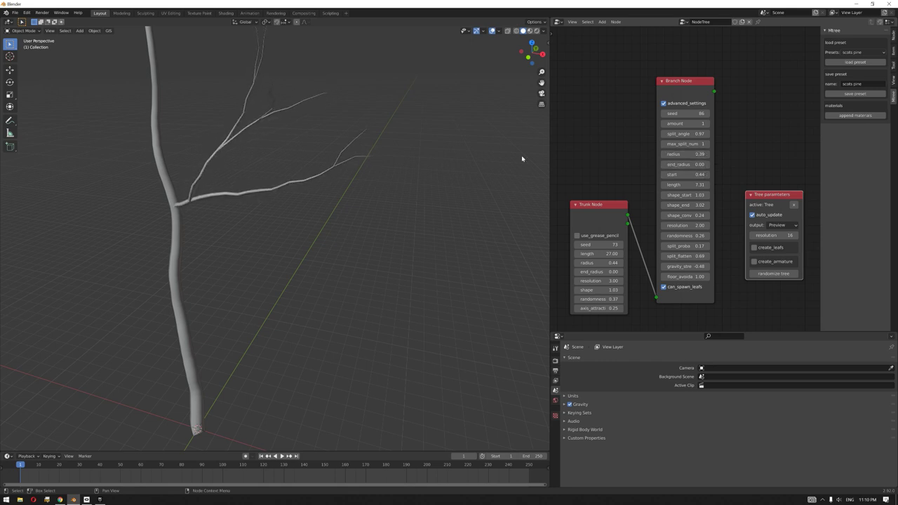
Set the Branch Node's split_angle to 0.76 and check the fork from another angle.
scroll(391, 222, up, 5)
middle_drag(339, 226, 407, 210)
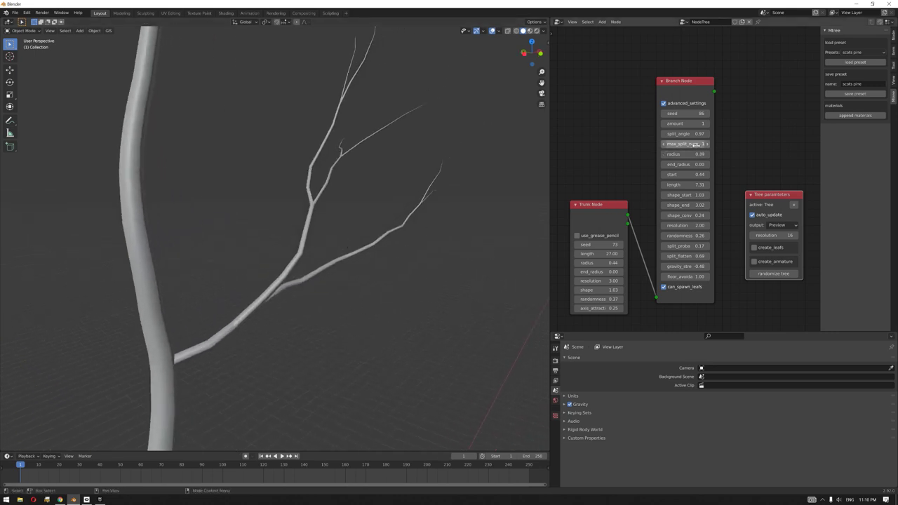
mouse_move(700, 134)
mouse_down()
mouse_move(715, 134)
mouse_move(683, 133)
mouse_up()
middle_drag(301, 211, 365, 222)
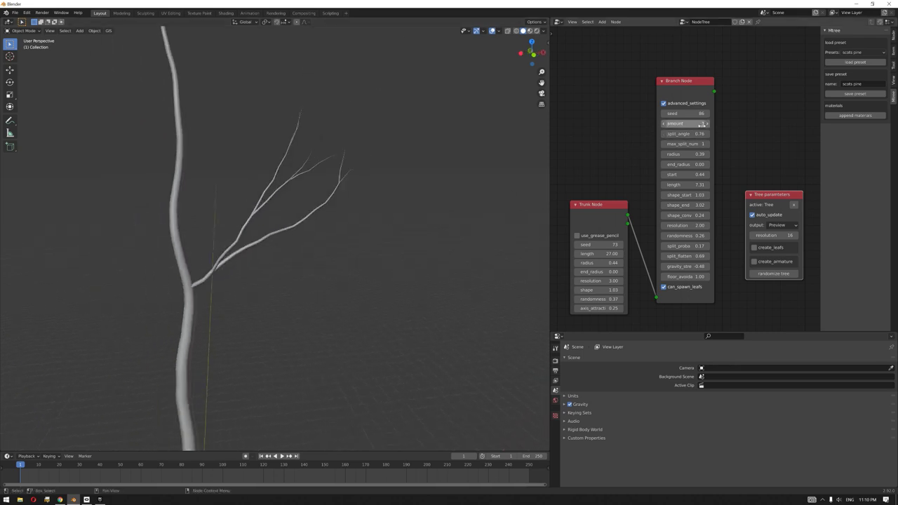
Set the Branch Node's amount to 11, length to 5.00 and shape_end to 1.34.
click(707, 126)
click(707, 127)
click(707, 127)
click(707, 126)
click(707, 126)
click(707, 126)
click(707, 127)
click(705, 123)
click(706, 123)
click(706, 123)
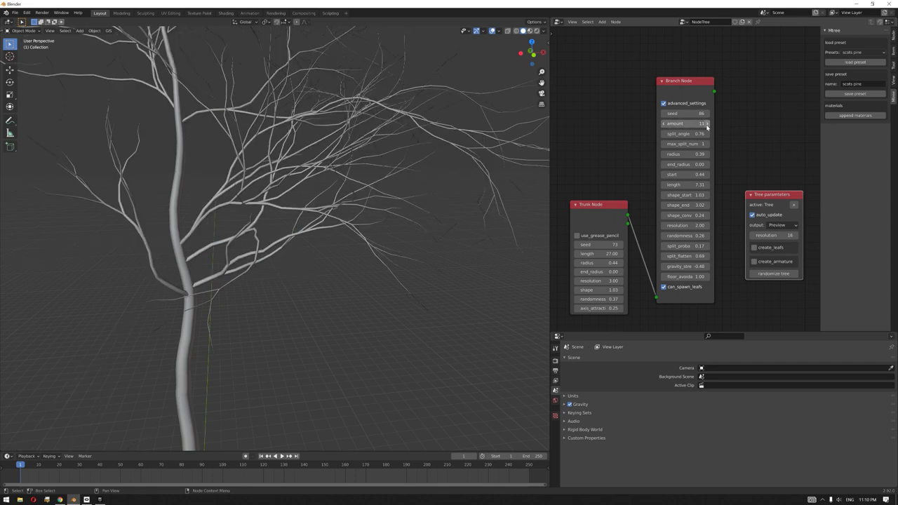
scroll(360, 237, down, 3)
middle_drag(360, 236, 357, 277)
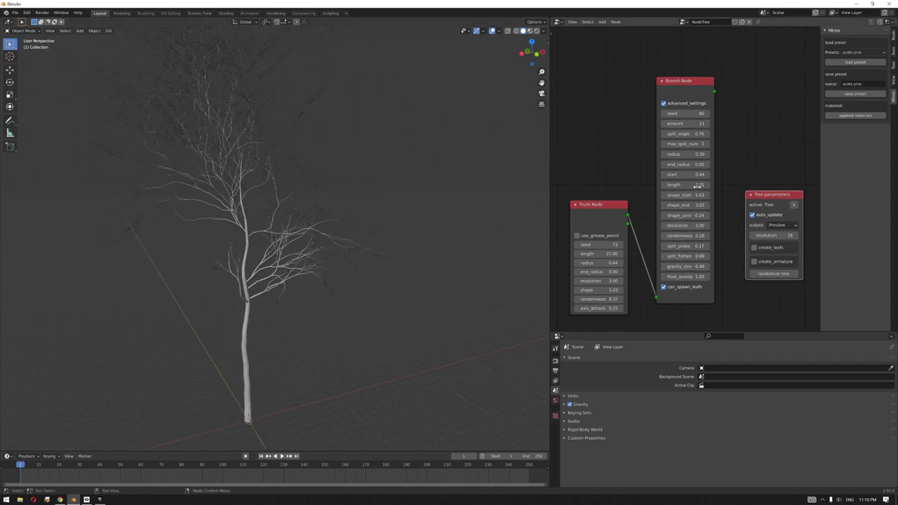
key(Return)
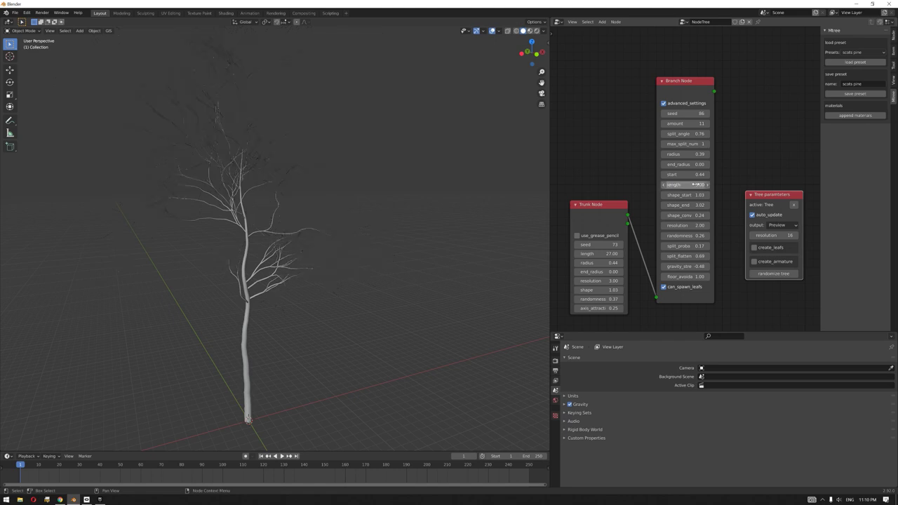
scroll(381, 262, up, 1)
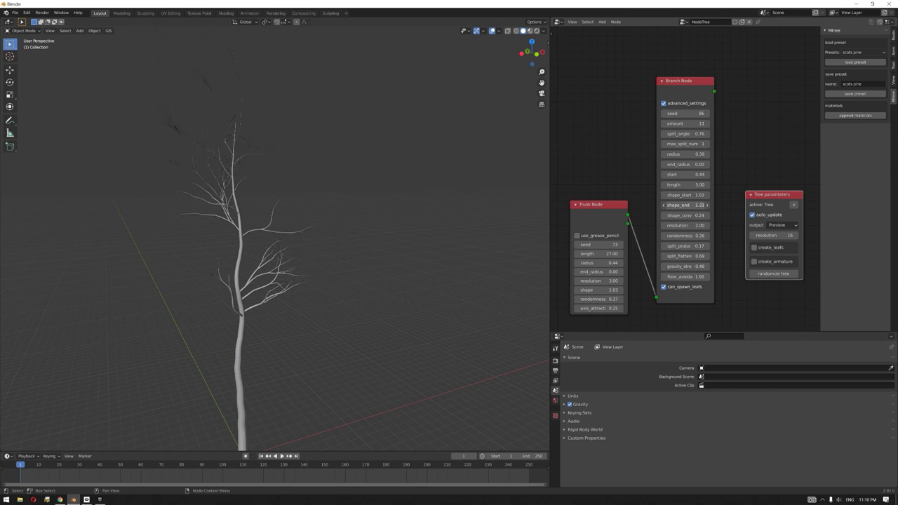
scroll(334, 304, up, 8)
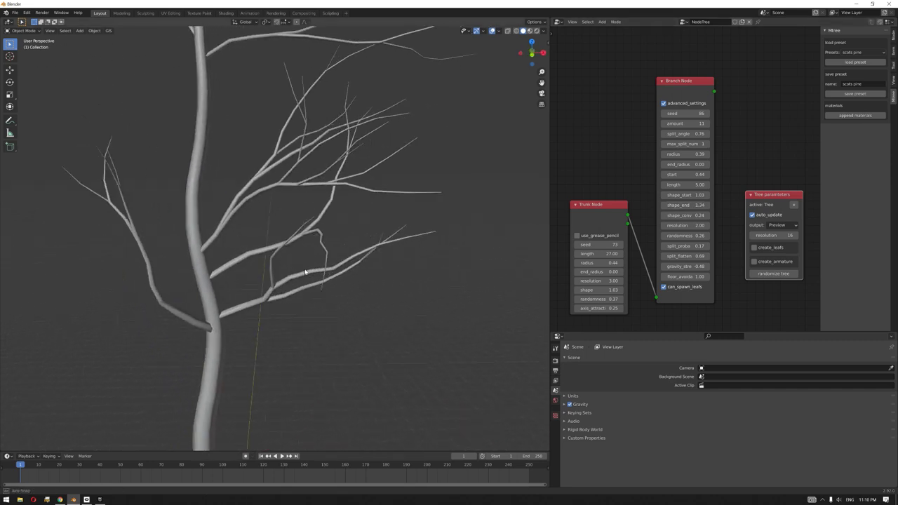
Set the Branch Node's split_proba to 0.05 and its amount to 22.
drag(670, 247, 624, 246)
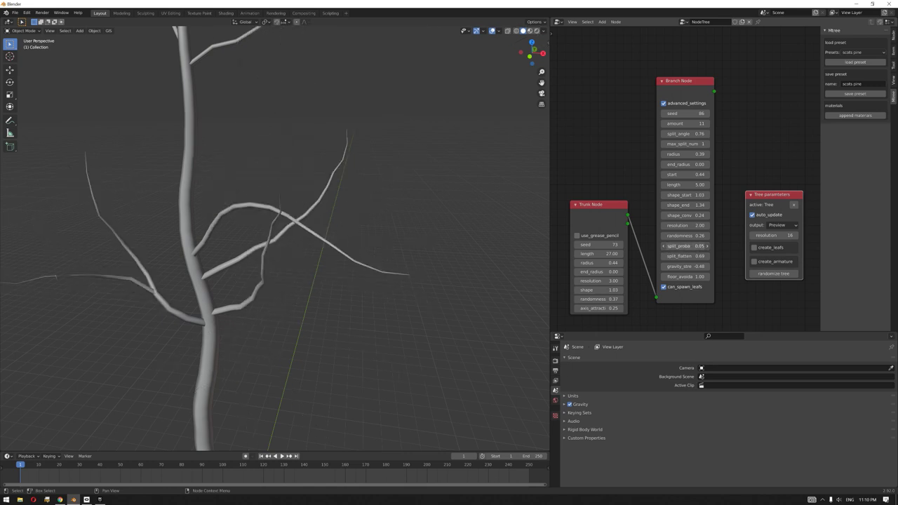
scroll(262, 253, down, 5)
middle_drag(263, 253, 315, 260)
scroll(292, 253, down, 2)
click(707, 124)
click(706, 123)
click(706, 123)
click(707, 124)
click(707, 123)
click(707, 124)
click(707, 123)
click(707, 124)
click(707, 123)
click(707, 123)
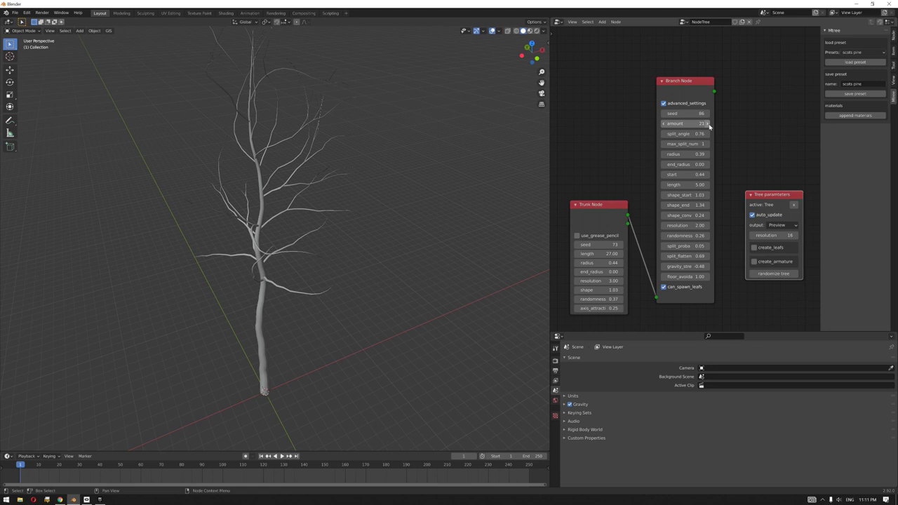
click(707, 123)
middle_drag(351, 232, 365, 266)
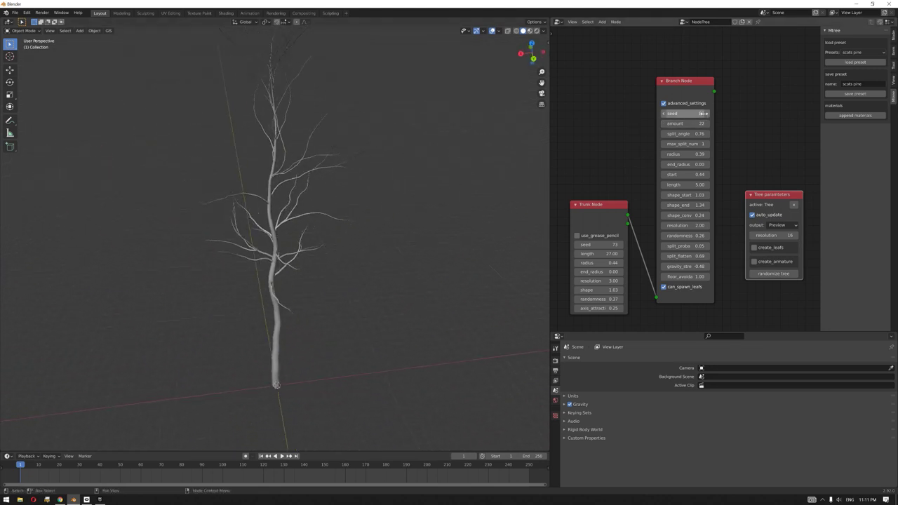
Step through branch layouts by raising the Branch Node's seed to 99.
click(707, 114)
click(707, 114)
click(707, 113)
click(707, 114)
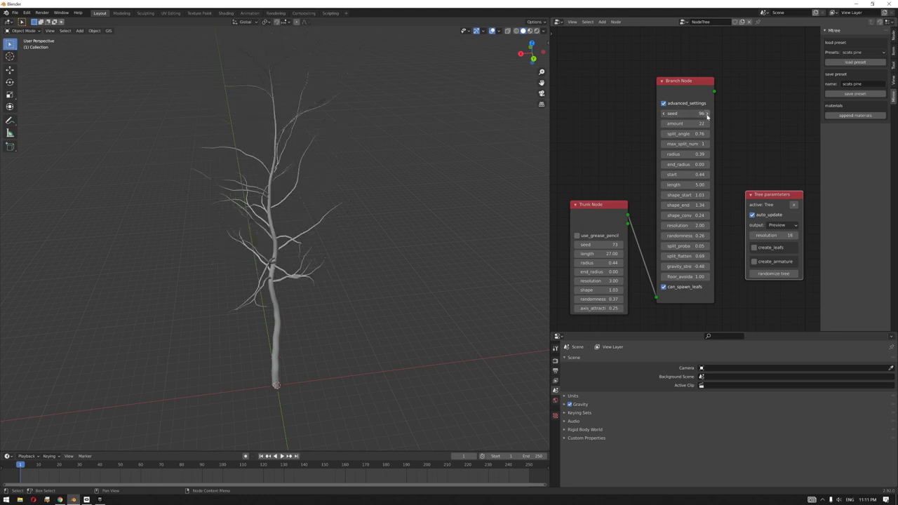
click(707, 113)
click(707, 114)
click(707, 113)
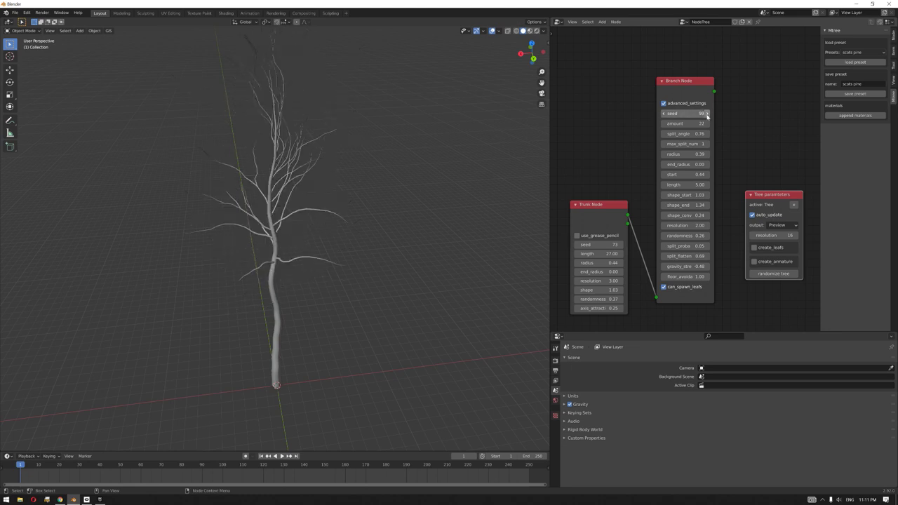
Reduce the Branch Node's amount to 17 and set its gravity strength to 0.54.
middle_drag(305, 234, 331, 194)
click(663, 124)
click(663, 123)
click(663, 123)
click(663, 124)
click(663, 123)
mouse_move(362, 237)
middle_down()
mouse_move(451, 241)
mouse_move(315, 232)
mouse_move(370, 235)
middle_up()
mouse_move(685, 268)
mouse_down()
mouse_move(669, 268)
mouse_move(730, 267)
mouse_move(691, 266)
mouse_up()
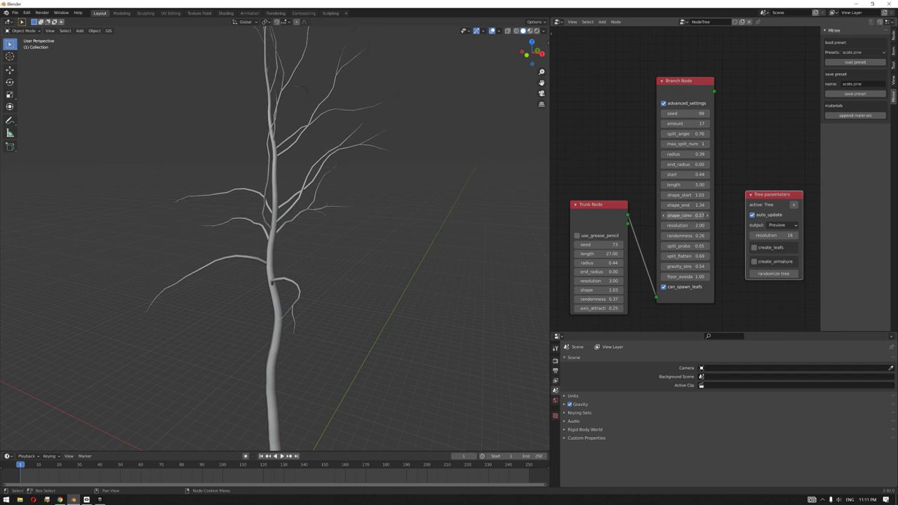
Set the Branch Node's amount to 13 and its shape convexity to 0.42.
click(663, 124)
click(663, 124)
click(663, 124)
click(664, 124)
middle_drag(505, 168, 391, 255)
Make room in the node tree by moving the Tree parameters node farther away and the Branch Node closer to the Trunk Node.
middle_drag(719, 209, 686, 167)
scroll(683, 168, down, 3)
drag(723, 173, 768, 161)
middle_drag(736, 225, 721, 205)
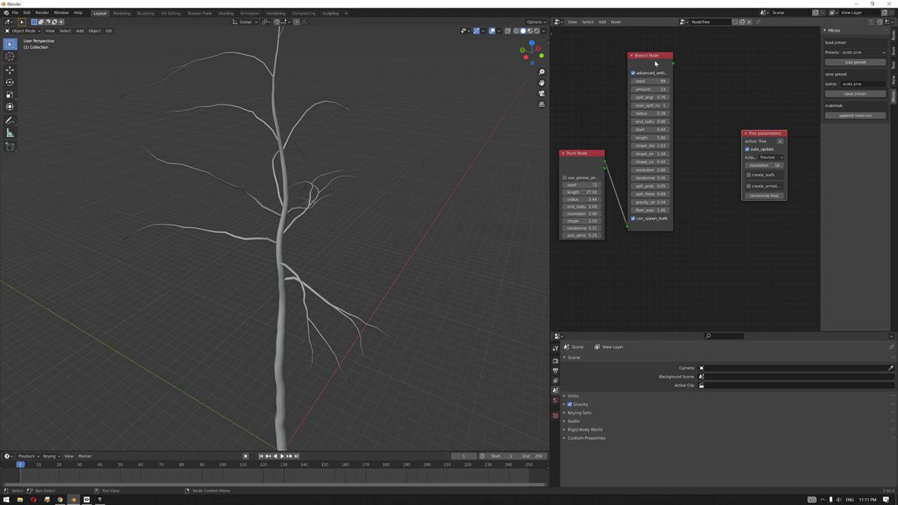
drag(655, 63, 644, 61)
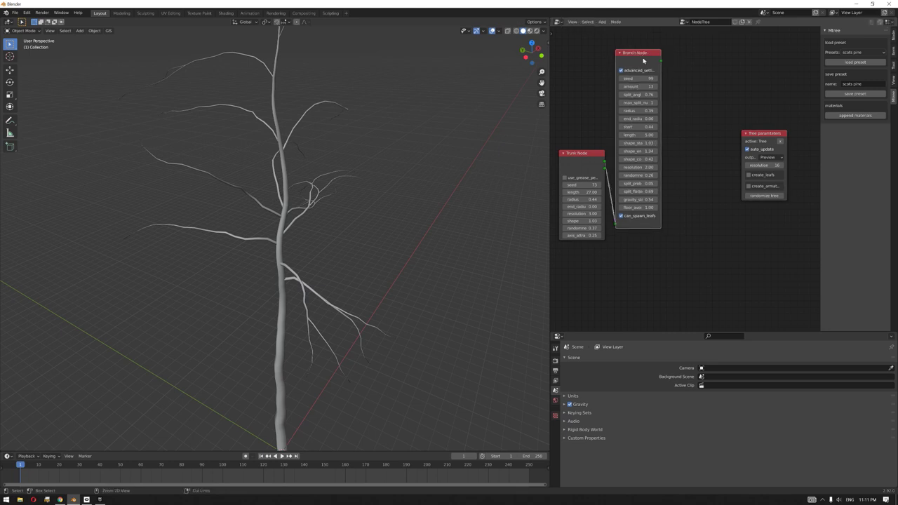
Duplicate the Branch Node, place the copy beside it, and connect the original's output to the copy's input.
key(ctrl+v)
drag(641, 56, 666, 142)
click(689, 52)
drag(674, 220, 673, 224)
Set the duplicated branch node's amount to 80 and its radius to about 0.81.
middle_drag(417, 246, 447, 239)
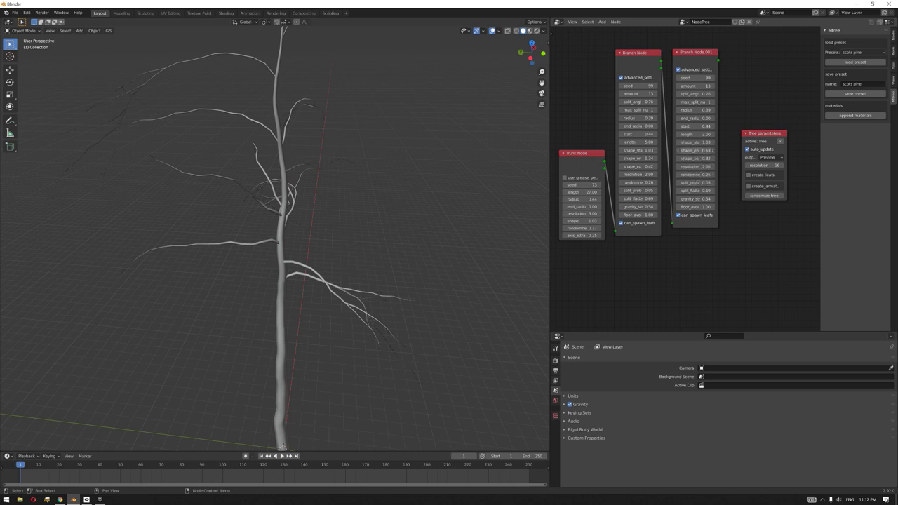
click(714, 87)
text(19)
key(Return)
middle_drag(235, 219, 261, 198)
drag(700, 110, 684, 111)
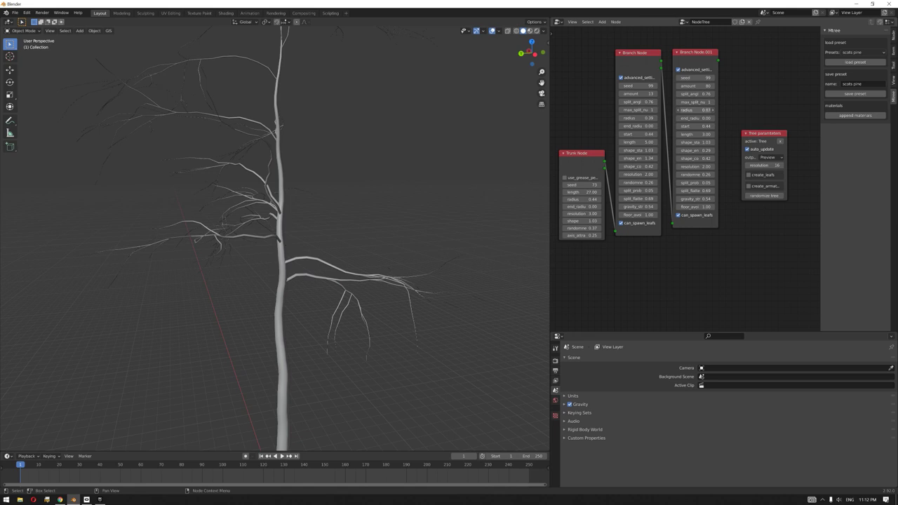
Set the duplicated branch node's seed to 102 and the first Branch Node's seed to 118 and amount to 14.
click(712, 78)
click(655, 87)
click(656, 87)
click(655, 87)
click(655, 87)
click(656, 87)
click(656, 87)
click(655, 87)
click(655, 85)
click(655, 85)
click(655, 86)
click(655, 86)
click(655, 85)
click(655, 86)
click(655, 86)
click(655, 86)
click(655, 85)
middle_drag(338, 223, 330, 242)
click(655, 94)
click(655, 86)
scroll(329, 230, down, 2)
scroll(431, 234, up, 2)
mouse_move(329, 242)
middle_down()
mouse_move(291, 250)
mouse_move(310, 232)
mouse_move(337, 245)
mouse_move(331, 240)
middle_up()
scroll(291, 251, up, 2)
scroll(311, 234, down, 2)
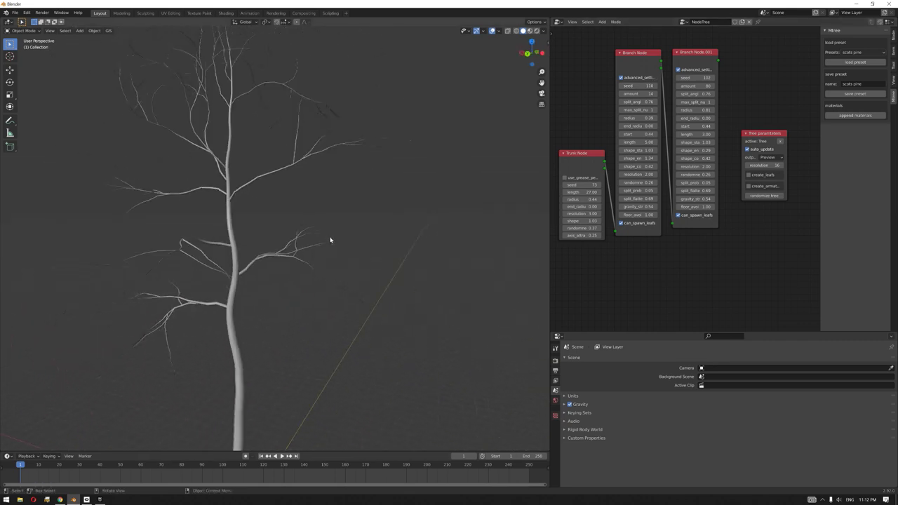
Select the generated tree in the viewport and review its overall branching.
middle_drag(363, 268, 259, 266)
click(242, 241)
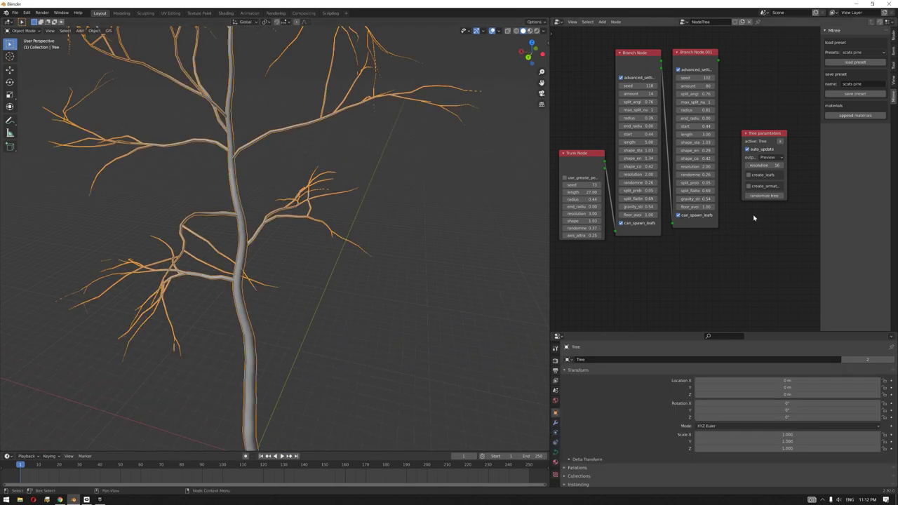
scroll(756, 215, up, 2)
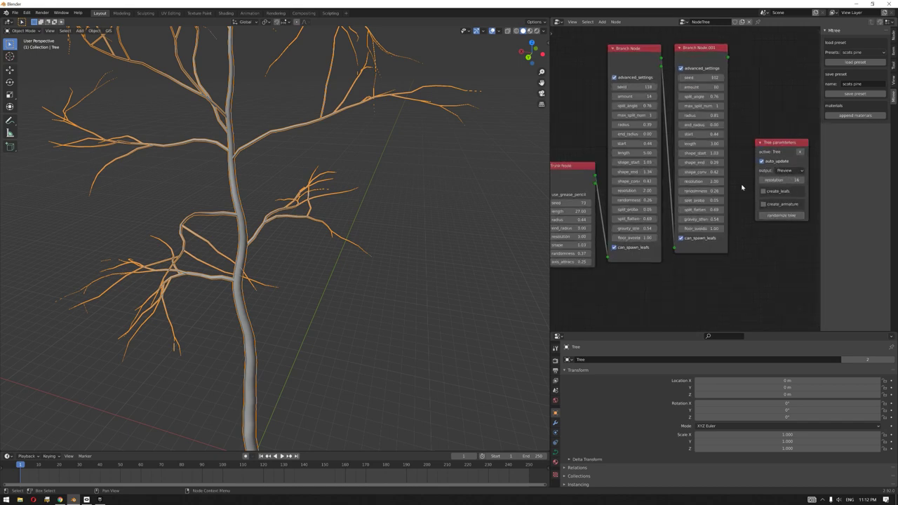
middle_drag(316, 197, 332, 246)
scroll(357, 204, down, 3)
middle_drag(764, 259, 731, 219)
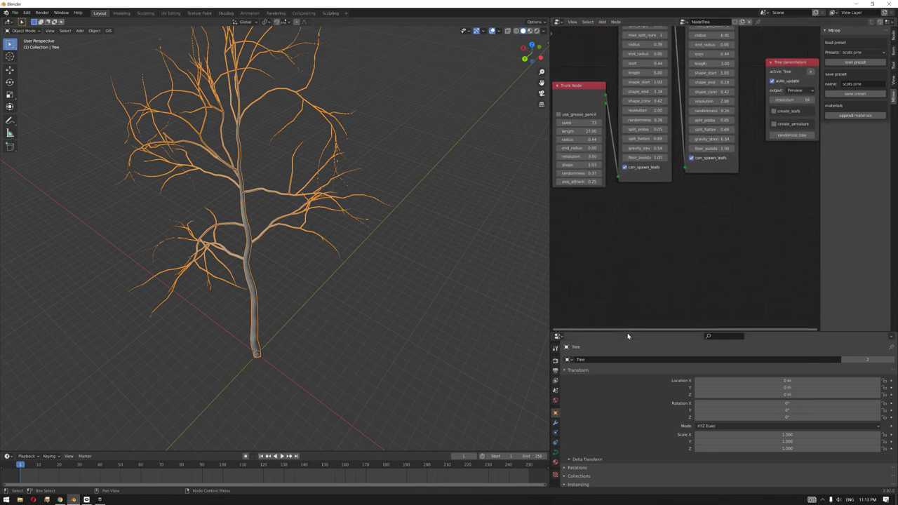
Enlarge the Properties editor and the 3D viewport, and change the Mtree node editor back to the Outliner.
drag(627, 335, 611, 200)
middle_drag(705, 182, 689, 226)
click(618, 21)
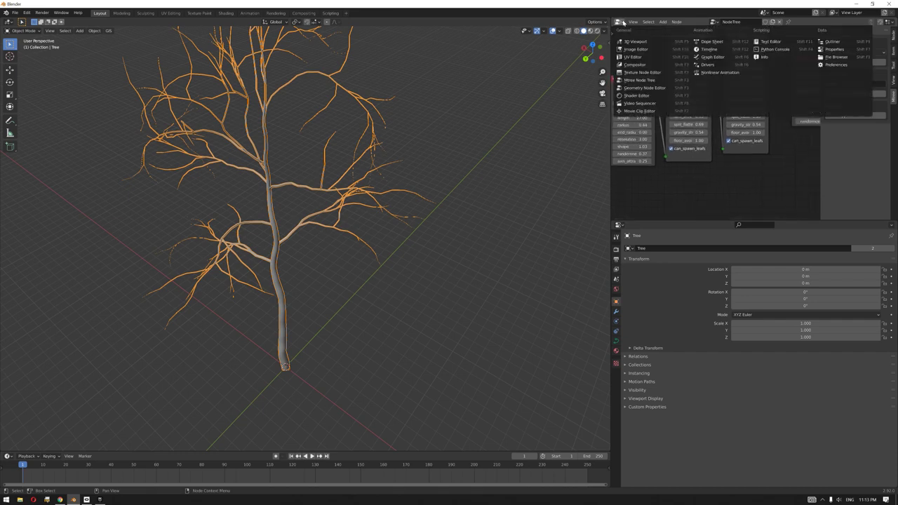
click(832, 42)
Set the tree curve's bevel depth to 0 m in its geometry settings.
middle_drag(325, 215, 322, 290)
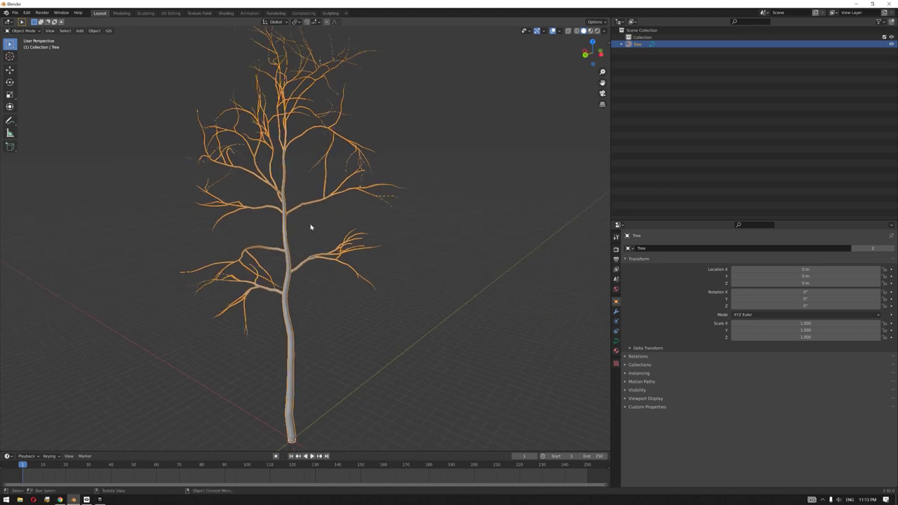
middle_drag(309, 243, 328, 268)
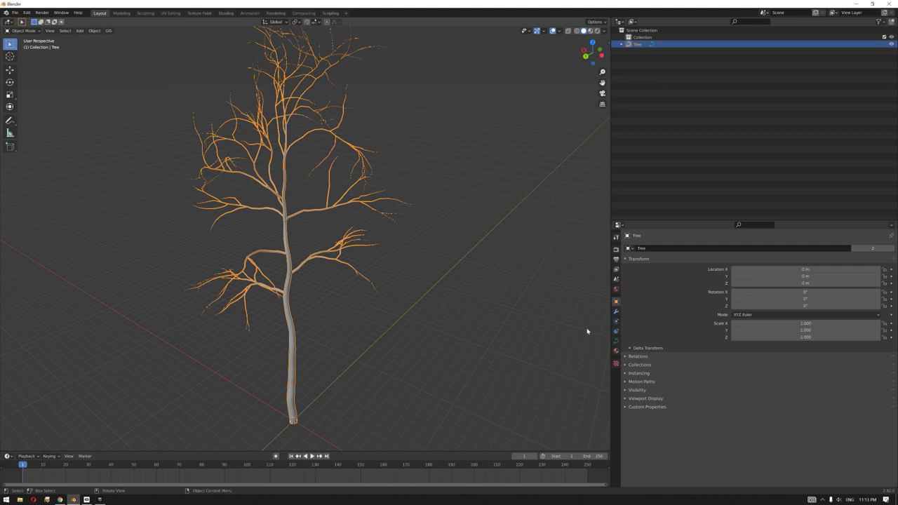
click(617, 342)
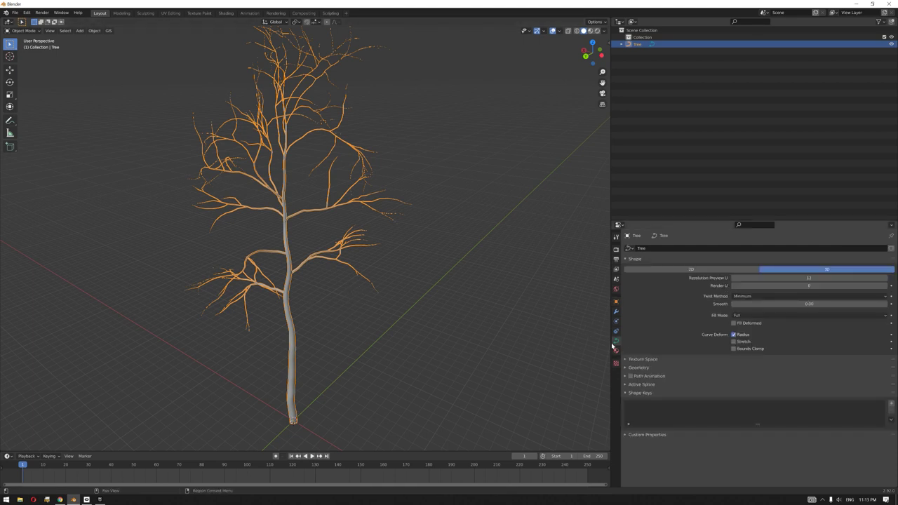
click(643, 370)
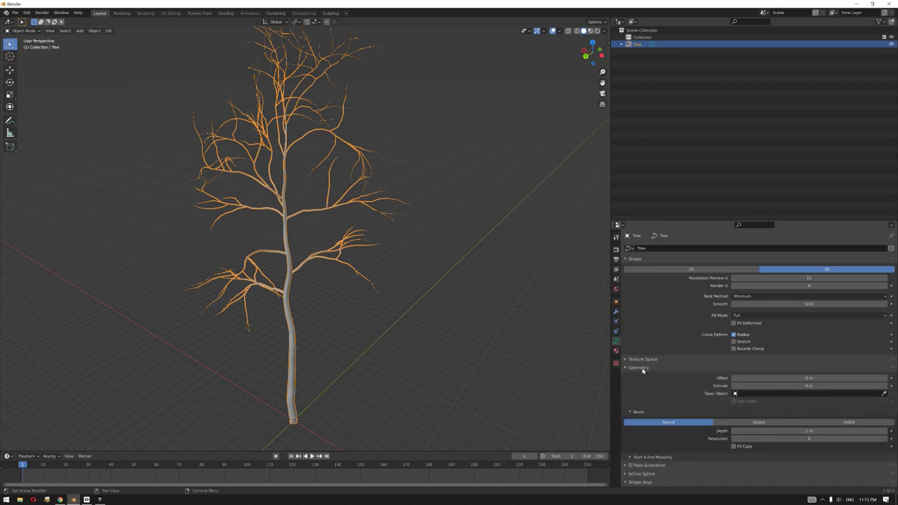
click(807, 433)
text(0)
key(Return)
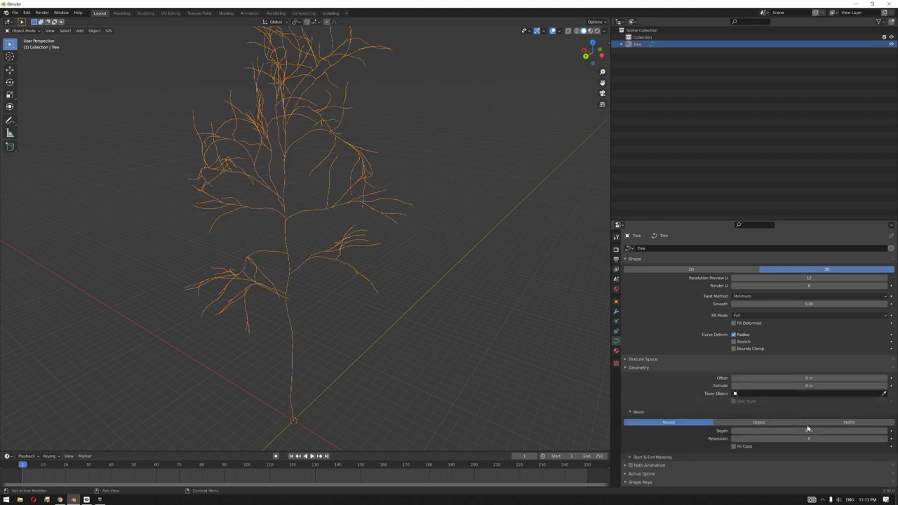
Convert the tree curve to a mesh.
middle_drag(393, 287, 315, 263)
key(Tab)
key(Tab)
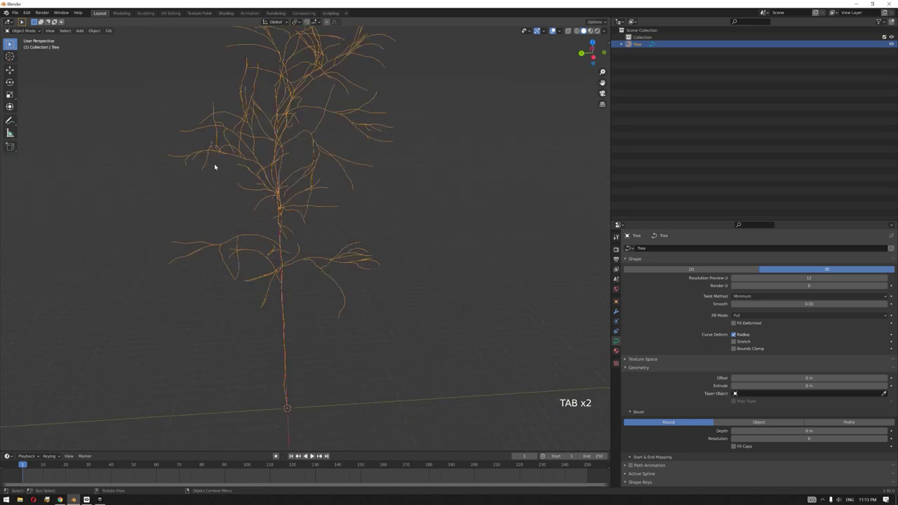
click(94, 30)
mouse_move(126, 214)
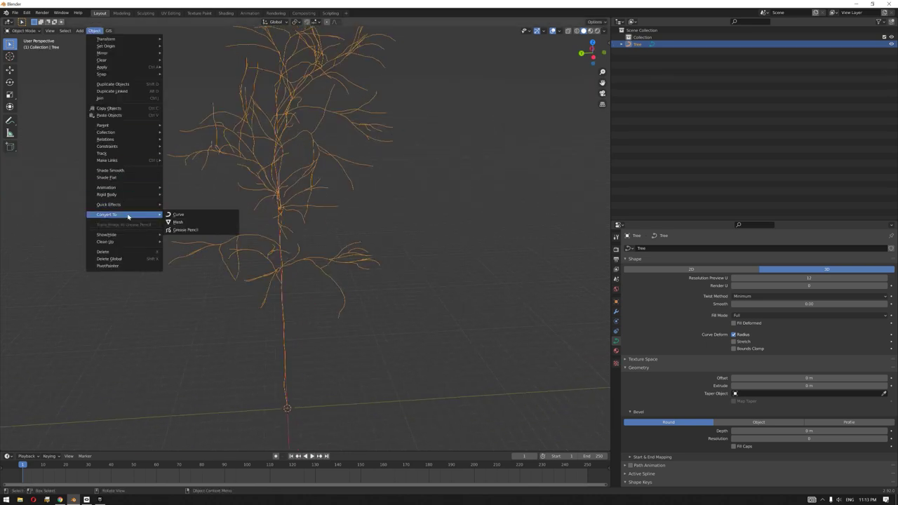
click(226, 224)
Select all vertices of the tree mesh, merge them by distance, and return to Object Mode.
key(Tab)
key(a)
key(a)
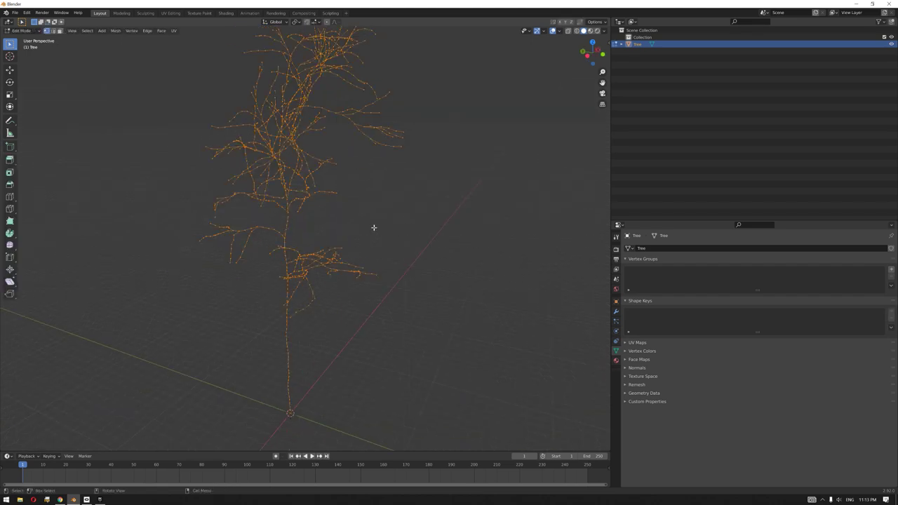
right_click(373, 223)
mouse_move(355, 342)
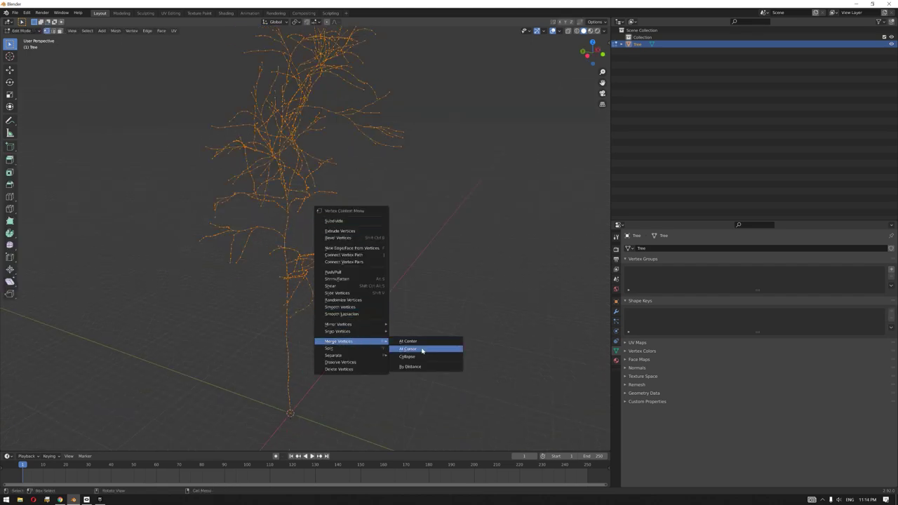
click(423, 368)
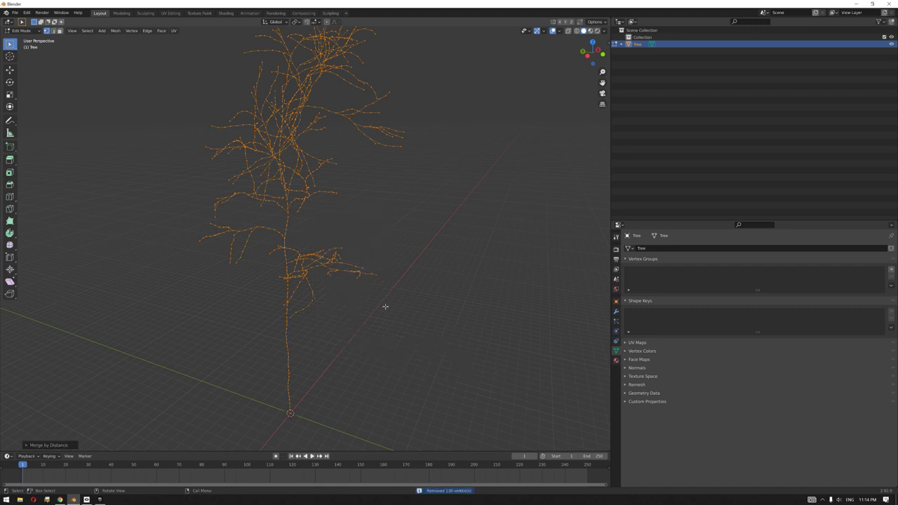
middle_drag(397, 353, 409, 325)
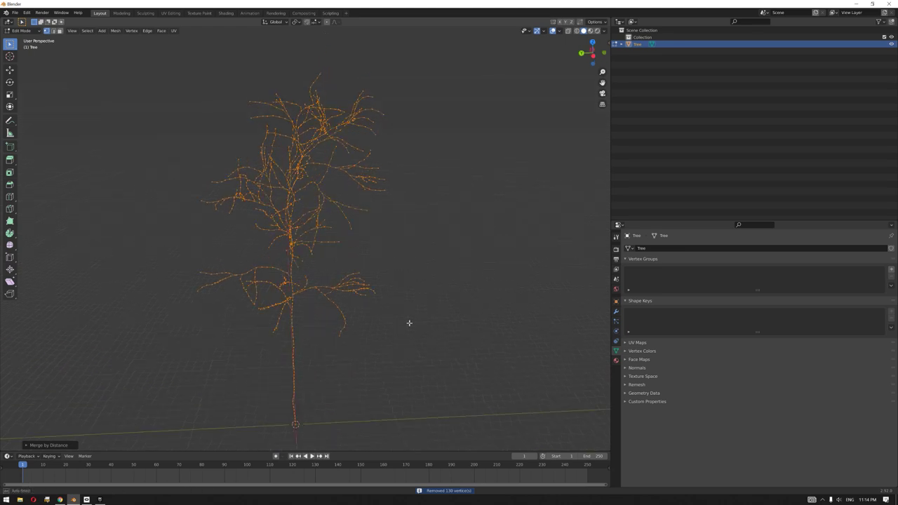
key(Tab)
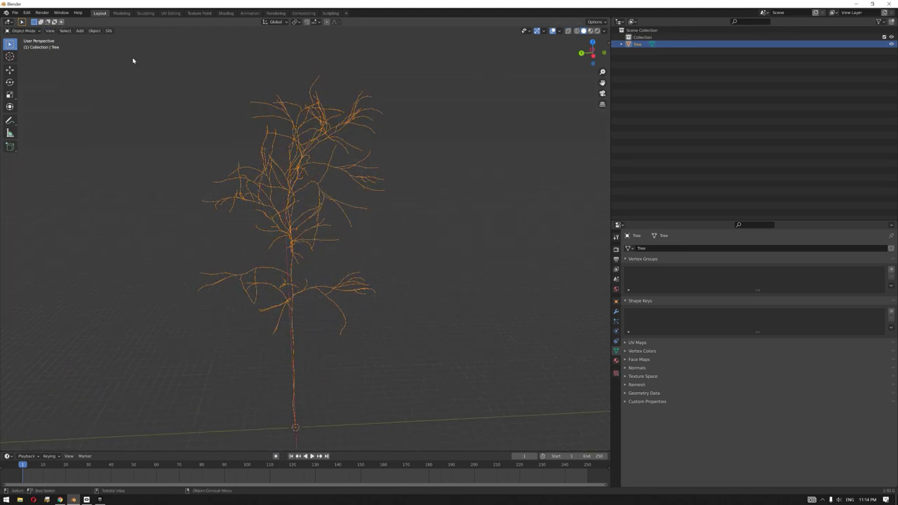
Enter Edit Mode on the tree and display its vertex indices in the viewport overlays.
middle_drag(320, 124, 362, 132)
key(Tab)
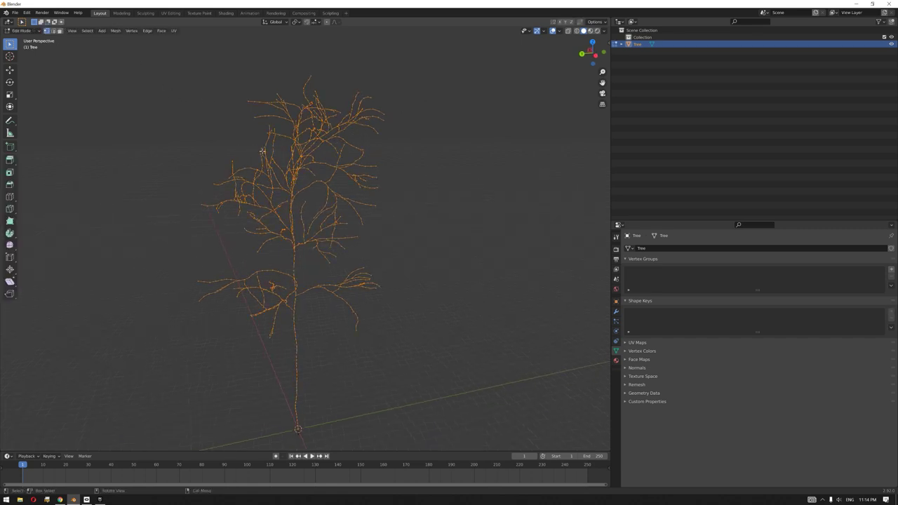
click(559, 31)
click(559, 31)
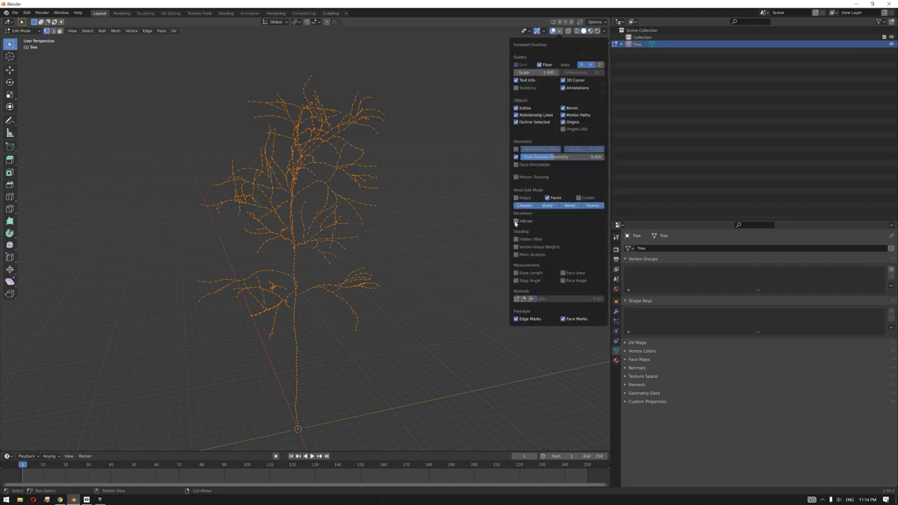
click(516, 221)
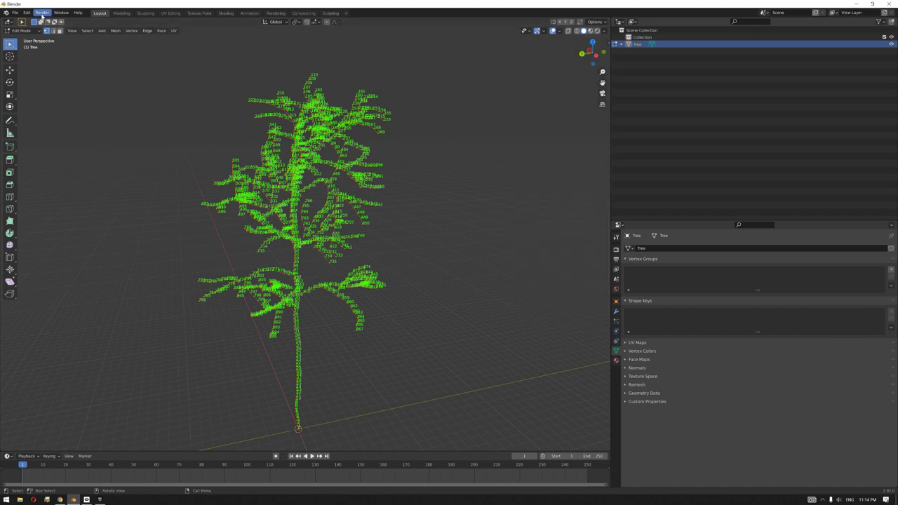
Check the Developer Extras option in the Interface preferences, and close the preferences.
click(26, 13)
click(43, 120)
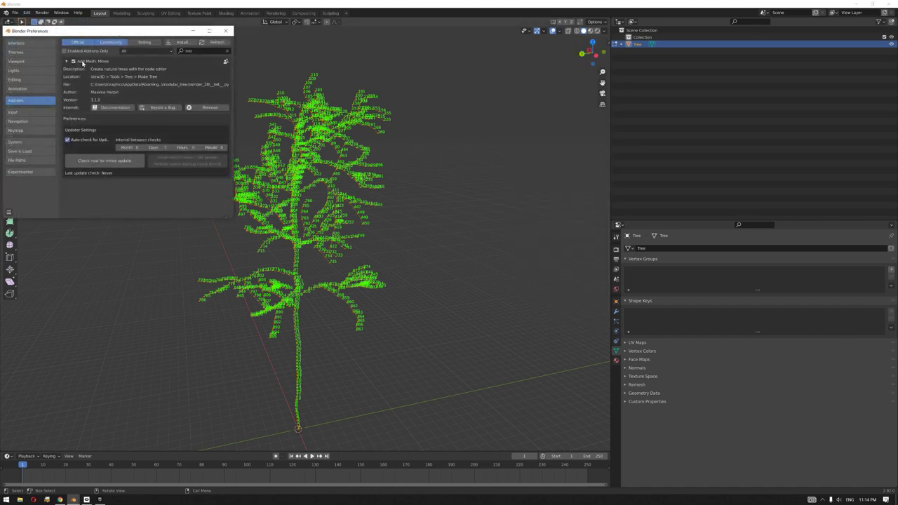
click(31, 45)
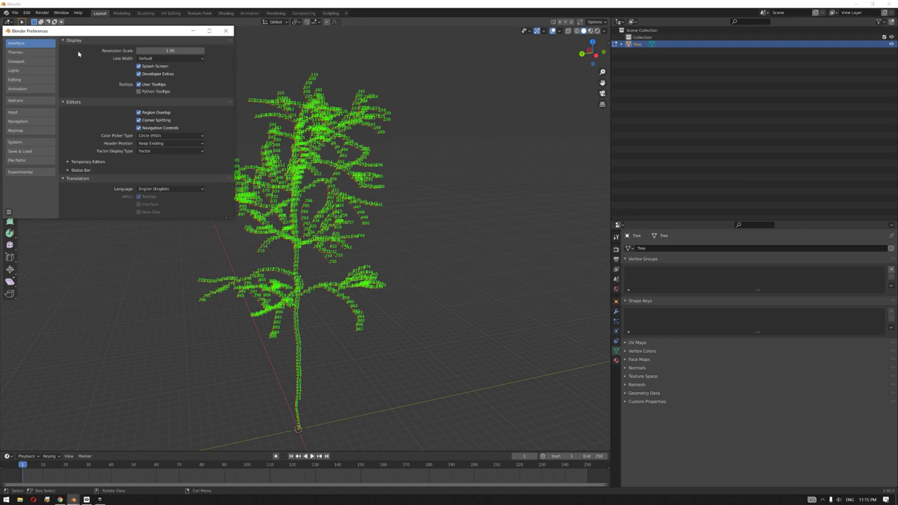
click(225, 30)
Open the Sort Elements options for the selected tree vertices.
middle_drag(476, 63, 329, 218)
scroll(355, 168, down, 1)
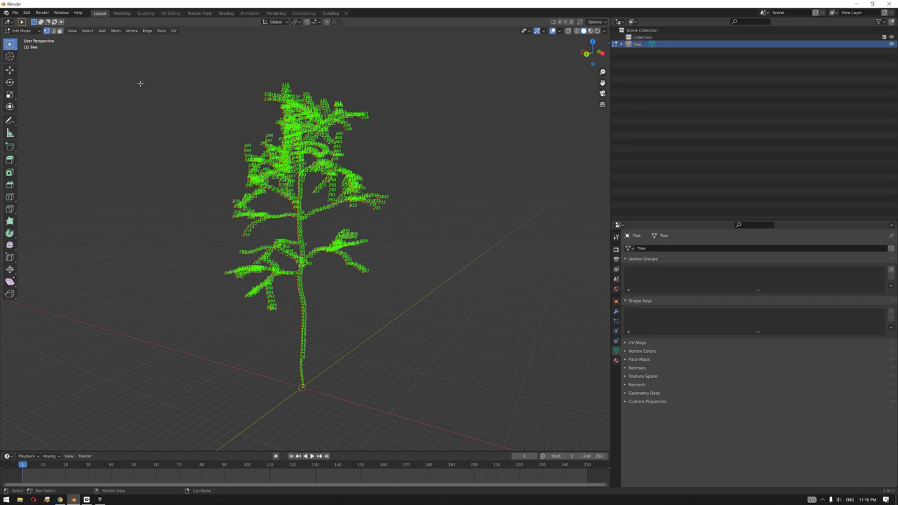
click(131, 31)
mouse_move(116, 31)
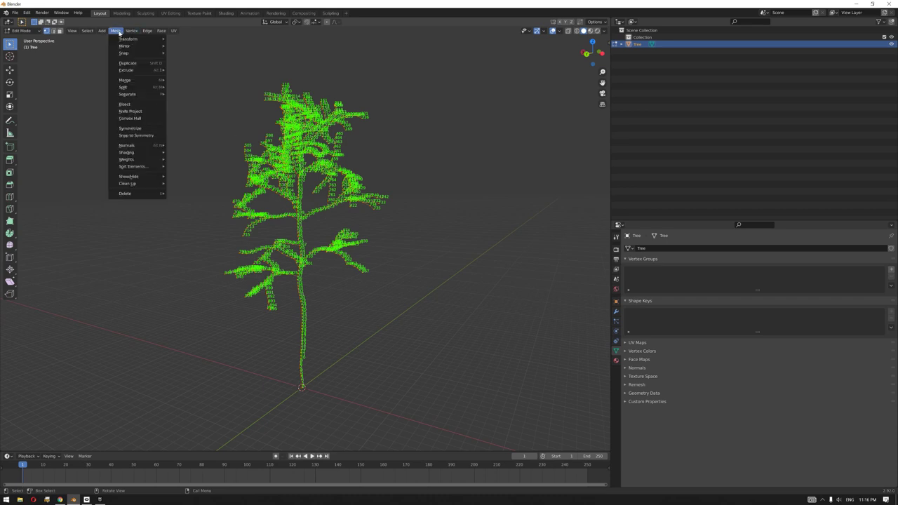
mouse_move(143, 167)
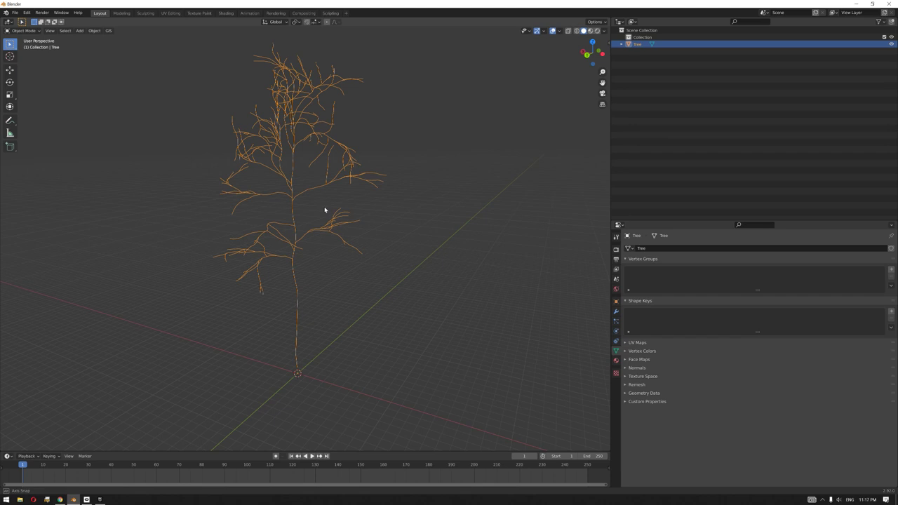
Display the tree's modifier properties, re-enter Edit Mode, and hide the vertex indices overlay.
middle_drag(324, 209, 312, 209)
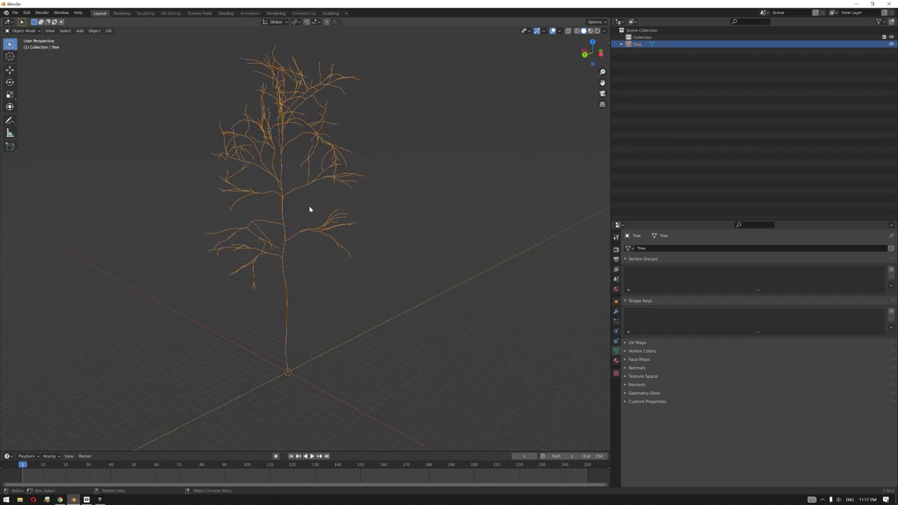
click(616, 311)
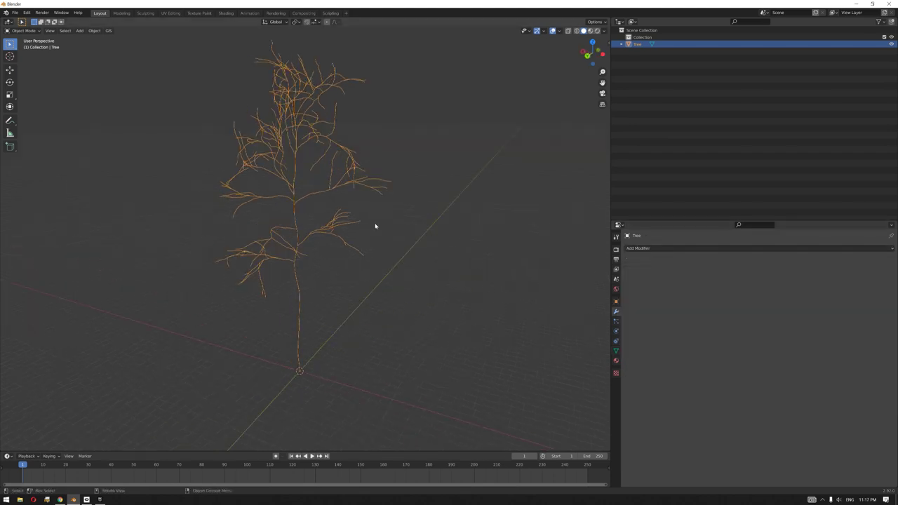
middle_drag(375, 226, 340, 232)
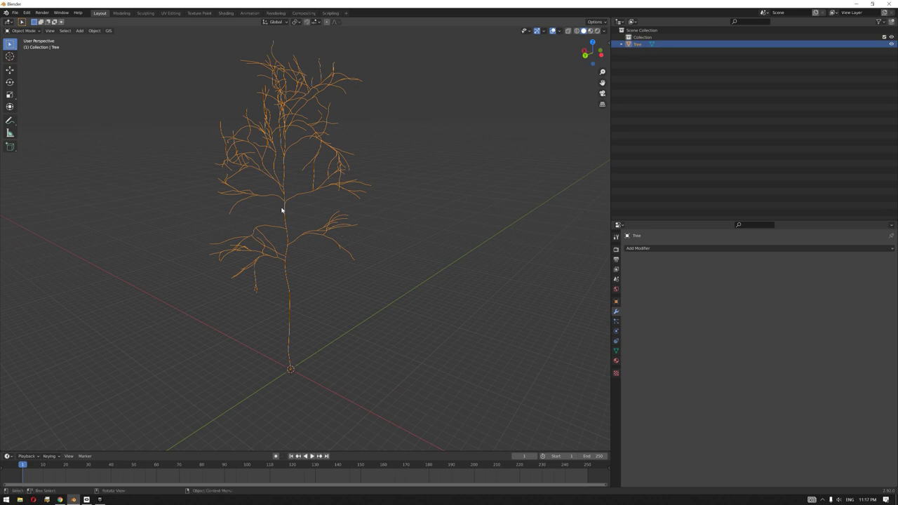
key(Tab)
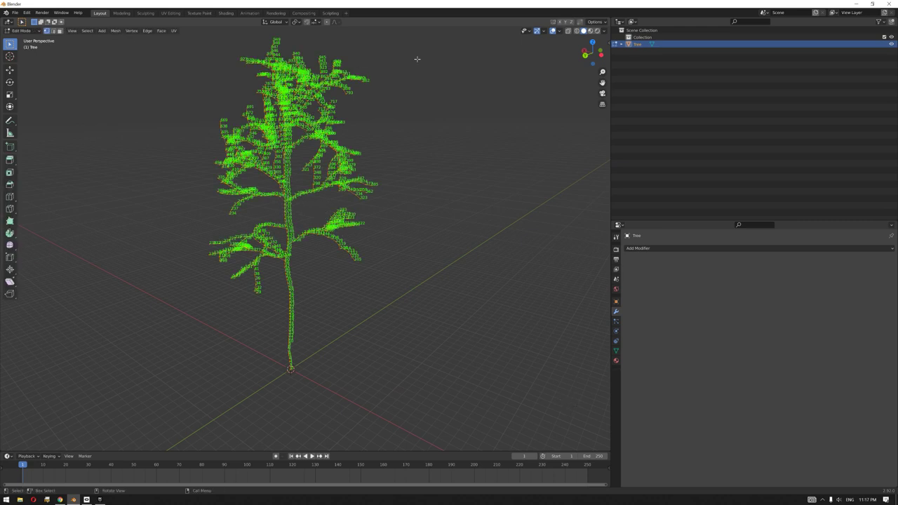
click(559, 31)
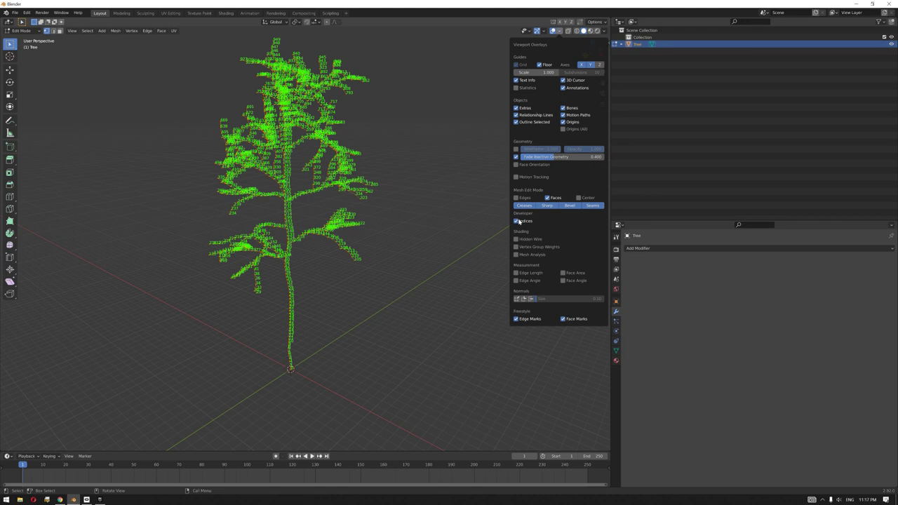
click(518, 221)
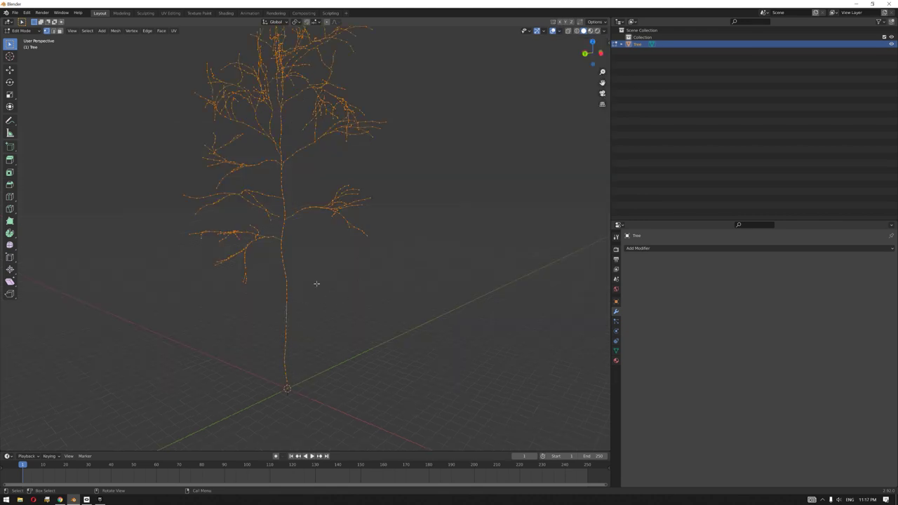
Simplify the tree mesh by applying Checker Deselect and dissolving the still selected vertices, and return to Object Mode.
middle_drag(312, 282, 316, 307)
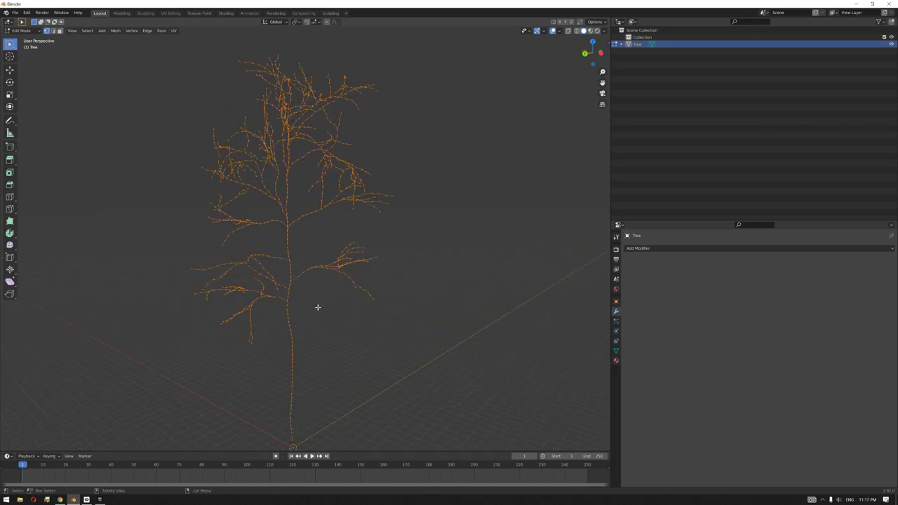
click(88, 31)
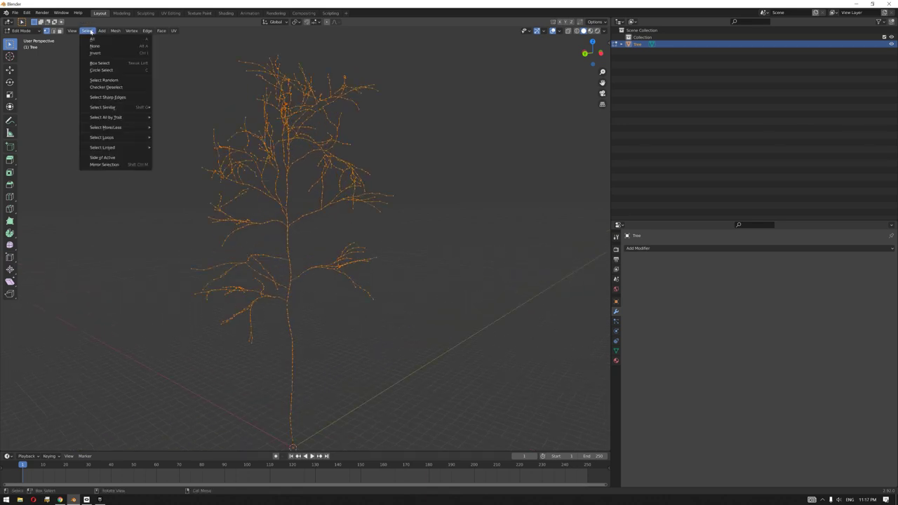
click(116, 87)
scroll(275, 201, up, 5)
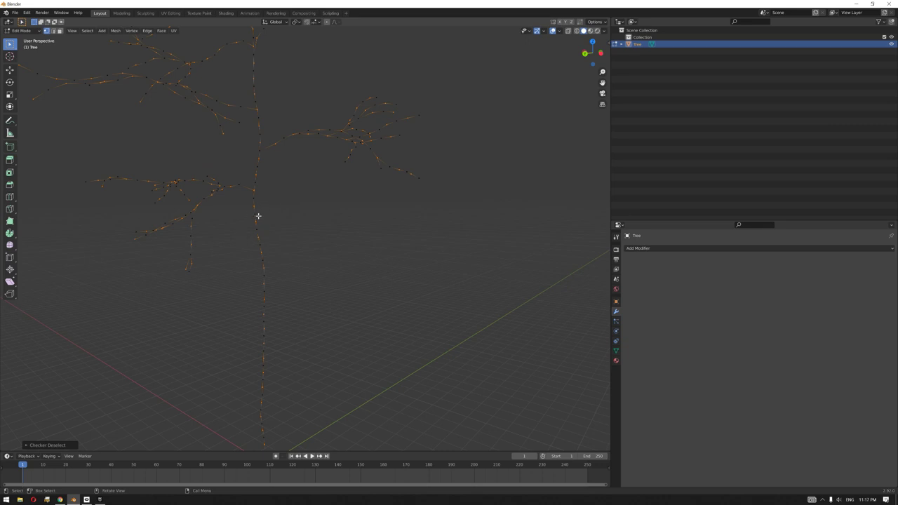
right_click(306, 194)
key(Escape)
right_click(262, 179)
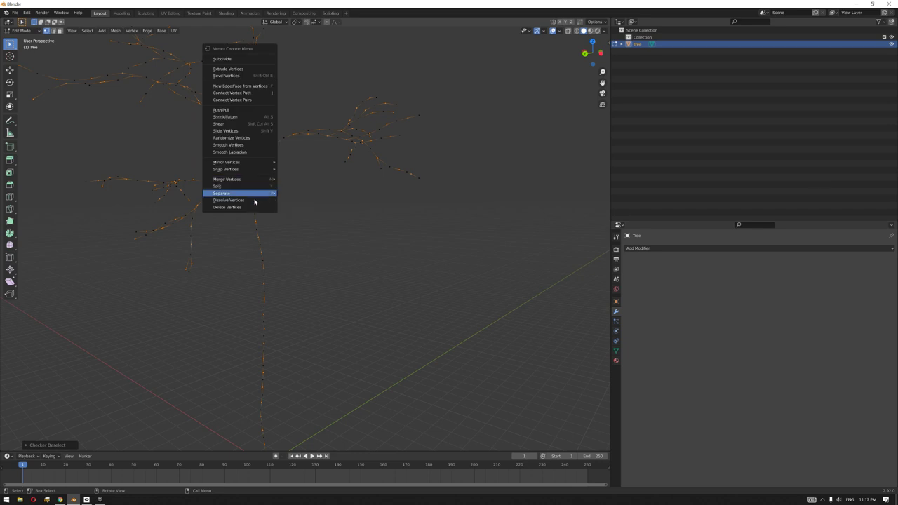
click(255, 203)
scroll(256, 210, down, 2)
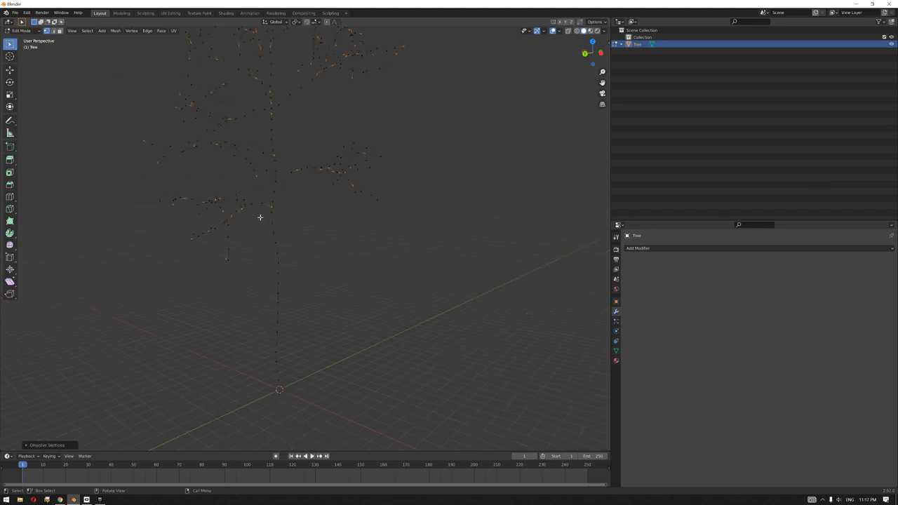
scroll(265, 216, down, 1)
shift+middle_drag(286, 214, 358, 247)
key(Tab)
scroll(299, 251, down, 1)
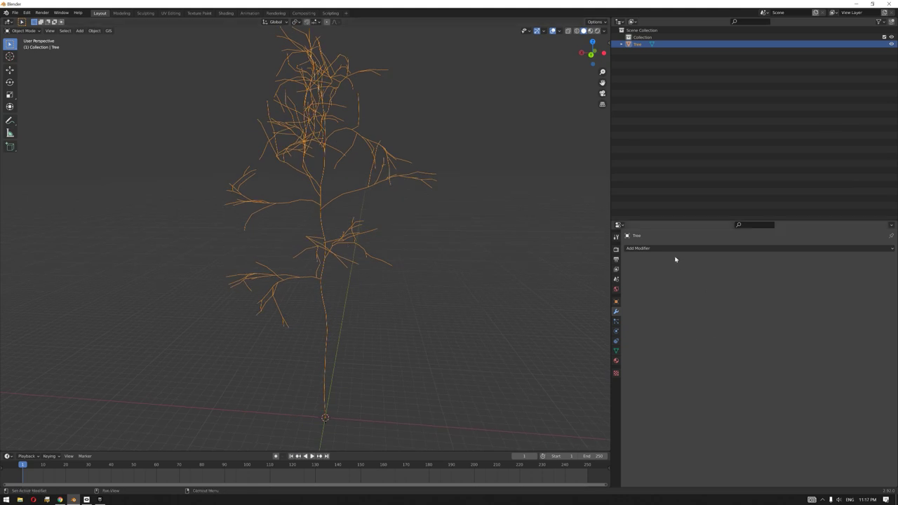
Add a Skin modifier to the tree and enter Edit Mode on its mesh.
click(673, 249)
click(702, 359)
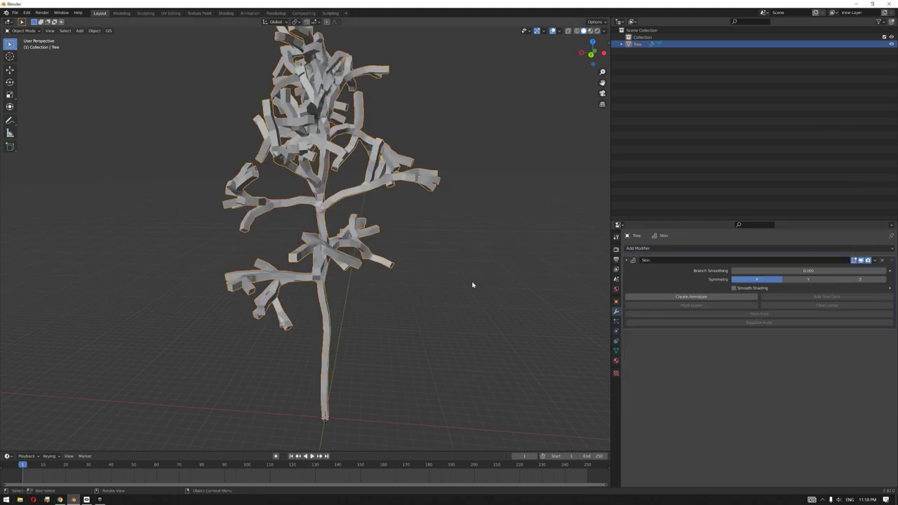
middle_drag(370, 274, 396, 315)
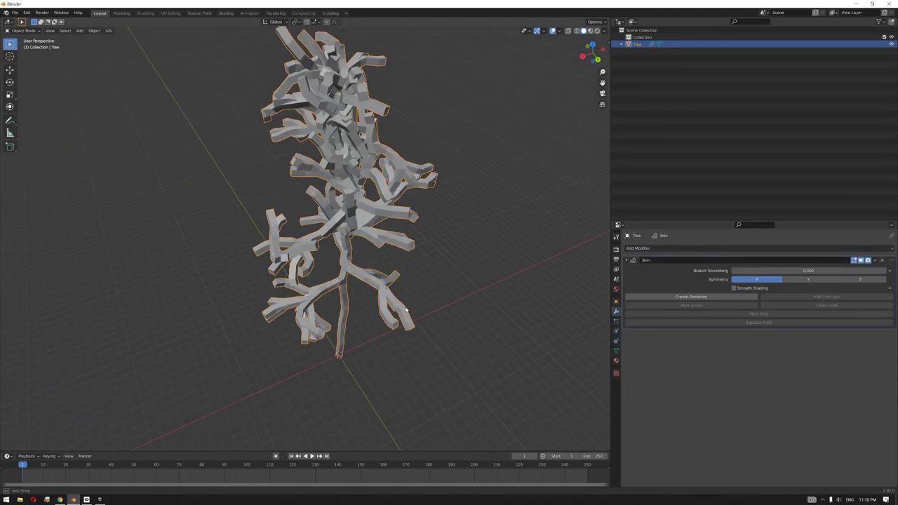
scroll(381, 248, up, 2)
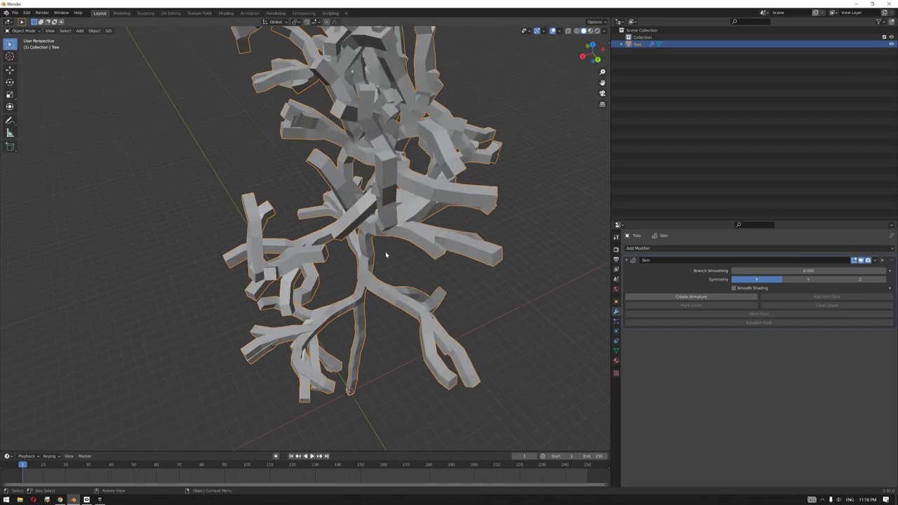
key(Tab)
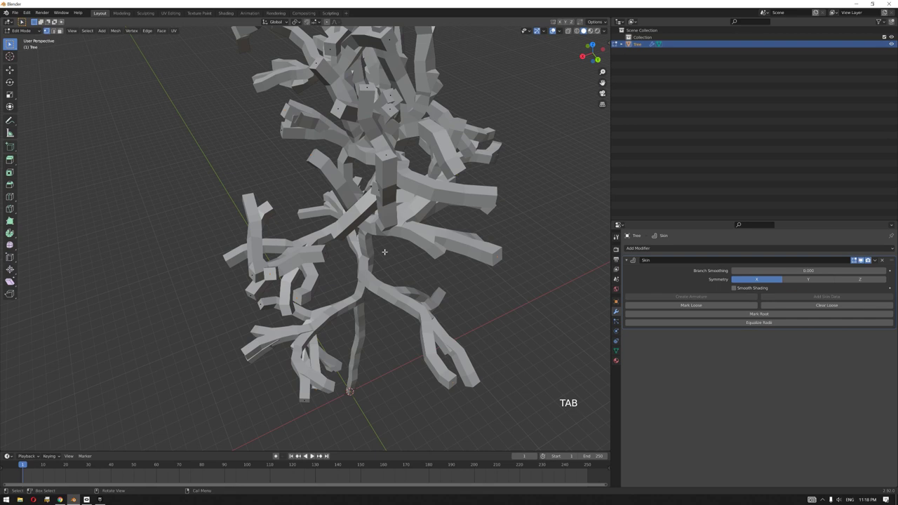
Reduce the mean skin radius X and Y for all tree vertices, and return to Object Mode.
key(1)
key(a)
middle_drag(471, 219, 490, 200)
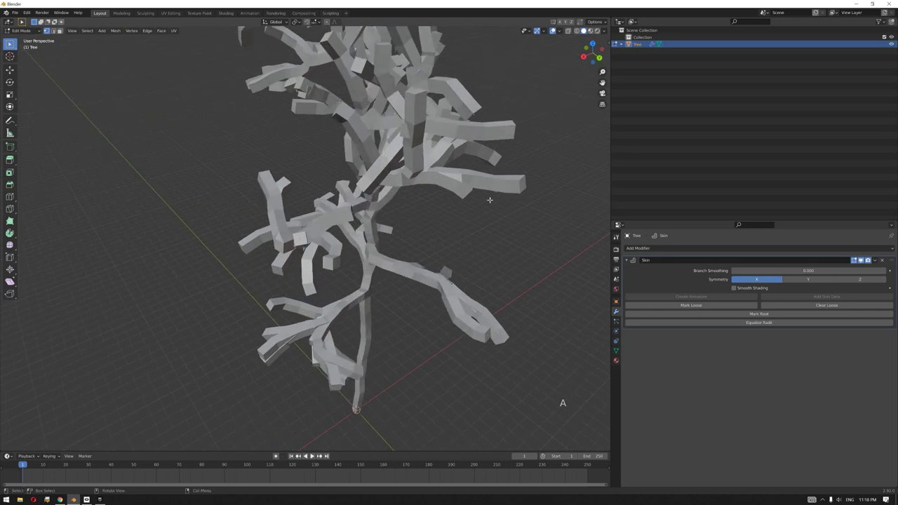
key(n)
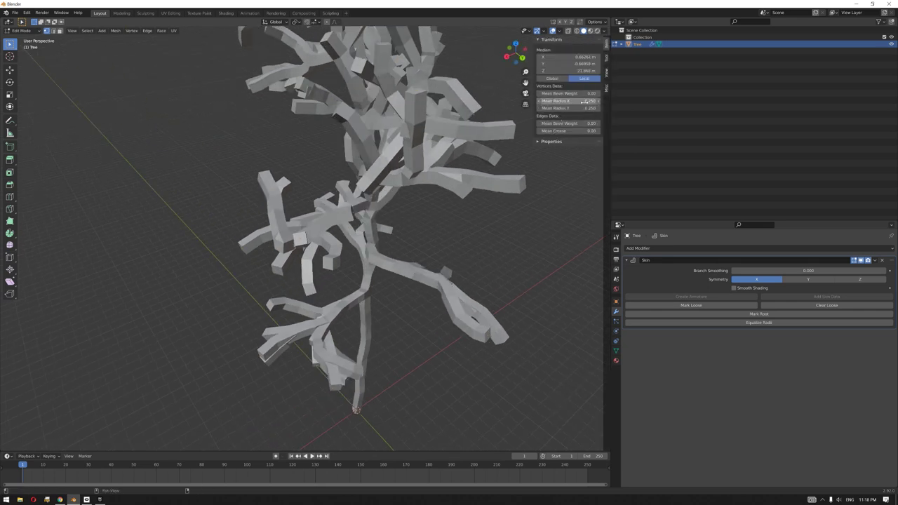
click(586, 101)
text(0)
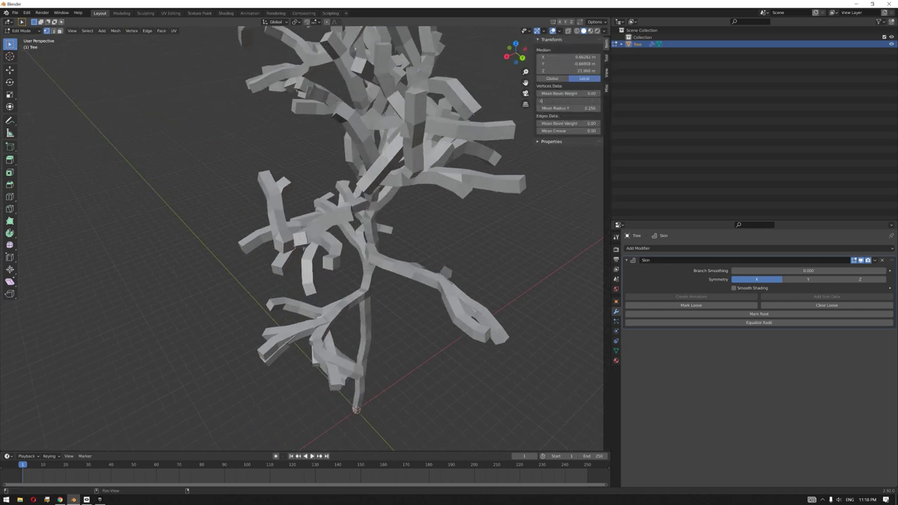
key(Return)
click(589, 108)
text(.05)
key(Return)
middle_drag(294, 186, 373, 183)
key(Tab)
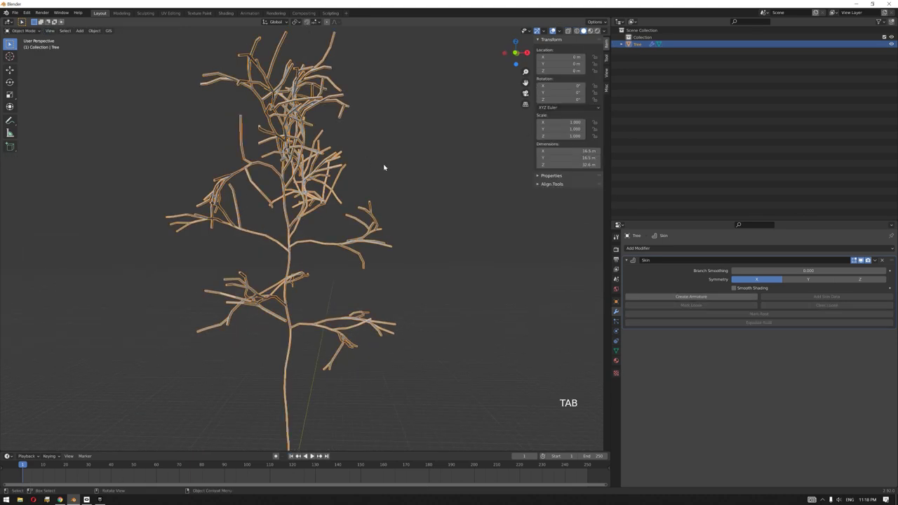
Create an armature from the tree's Skin modifier and switch the viewport to wireframe shading.
click(720, 300)
mouse_move(411, 276)
middle_down()
mouse_move(390, 326)
mouse_move(405, 250)
middle_up()
key(z)
scroll(330, 301, up, 8)
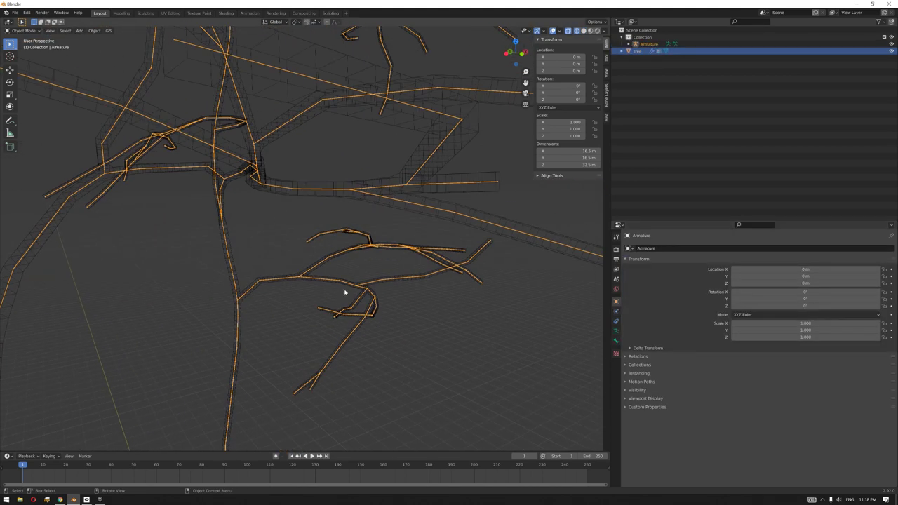
scroll(346, 285, down, 10)
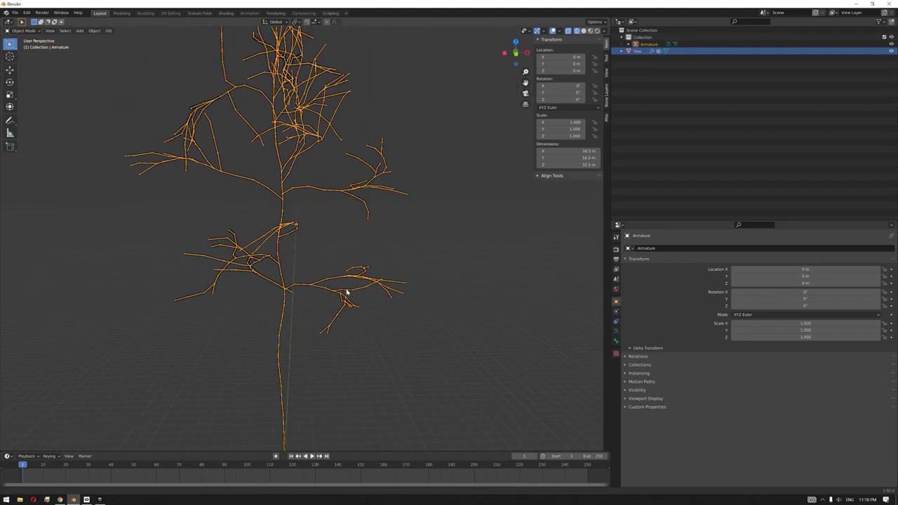
scroll(390, 308, up, 2)
middle_drag(410, 306, 377, 334)
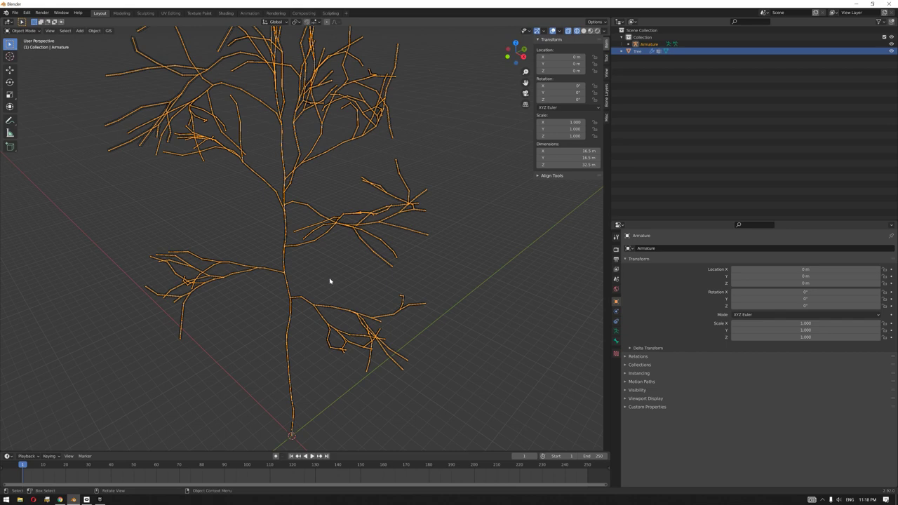
middle_drag(407, 201, 435, 199)
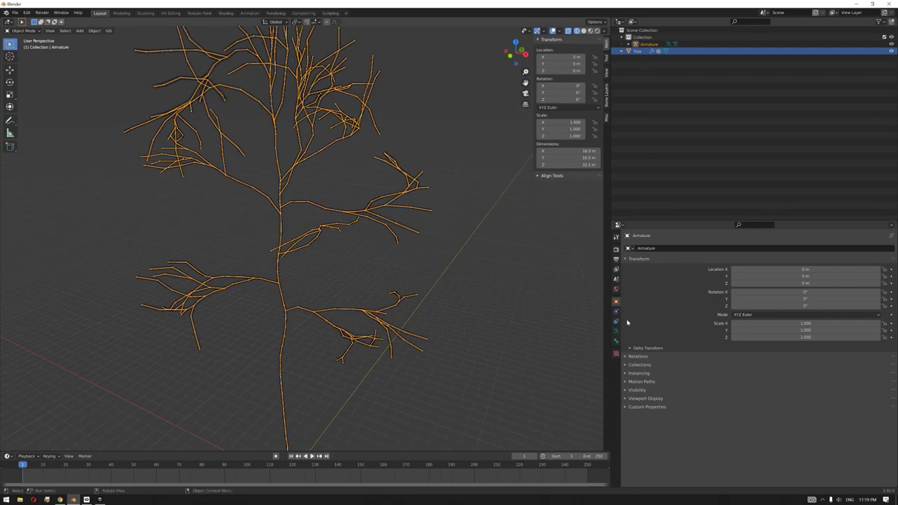
Select the tree mesh and sort its bone vertex groups by name.
scroll(378, 252, up, 4)
click(451, 242)
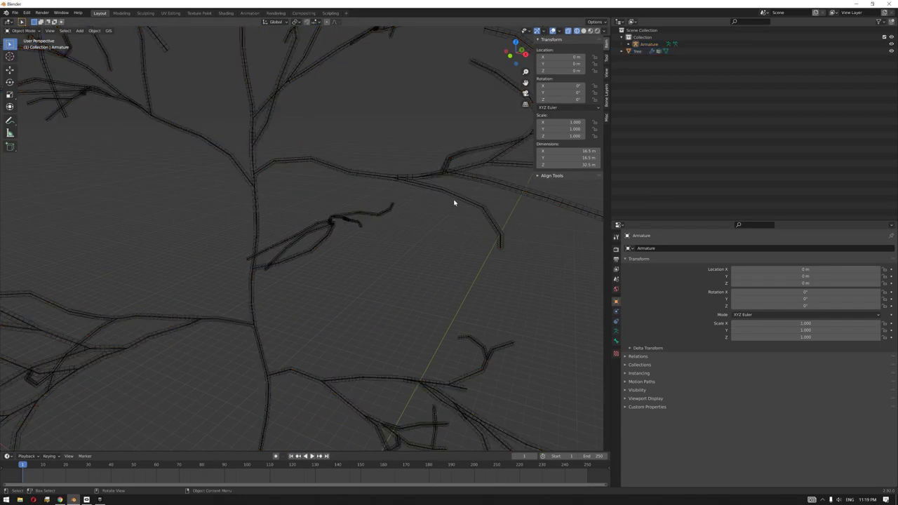
click(454, 200)
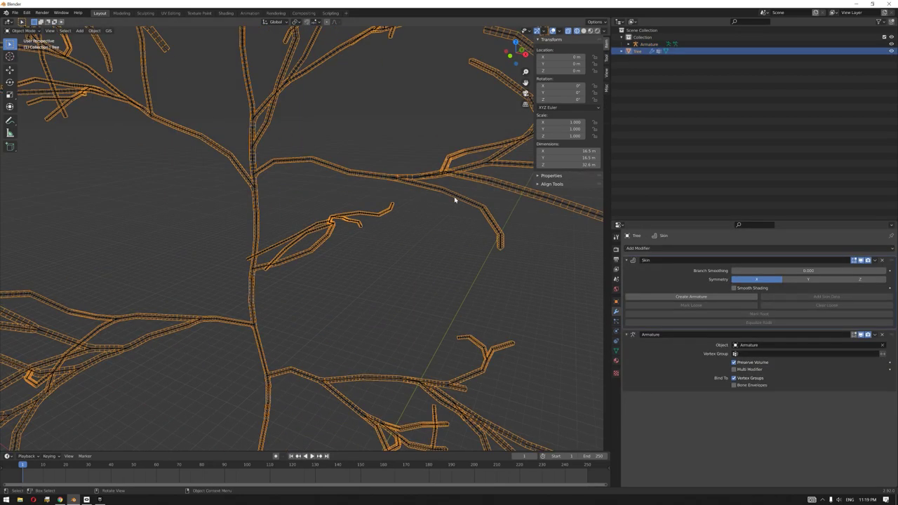
click(616, 350)
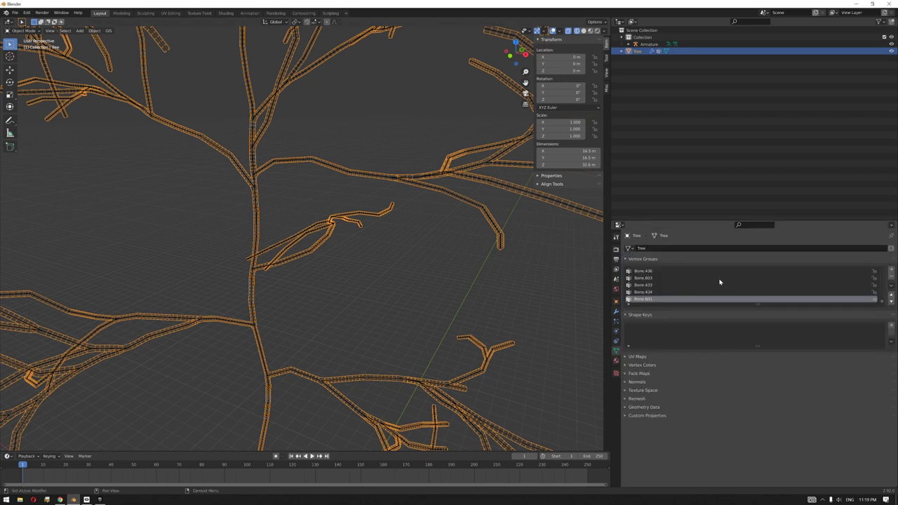
click(890, 286)
click(868, 293)
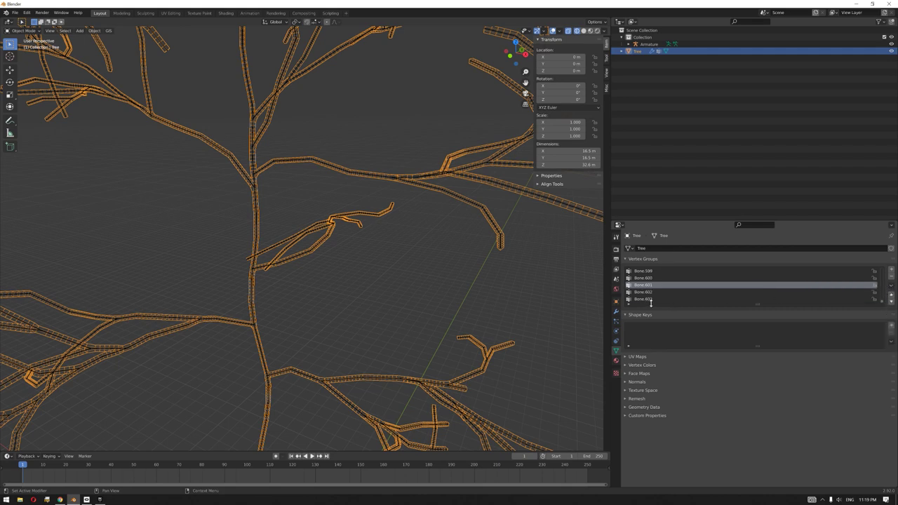
Deselect the tree mesh and select the armature instead.
scroll(342, 279, down, 2)
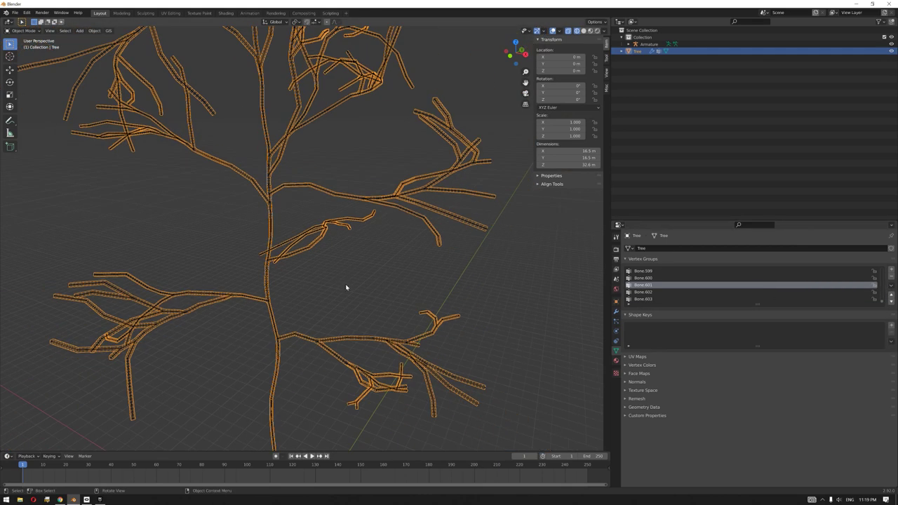
click(346, 288)
scroll(327, 276, down, 2)
middle_drag(327, 277, 307, 266)
scroll(312, 291, up, 2)
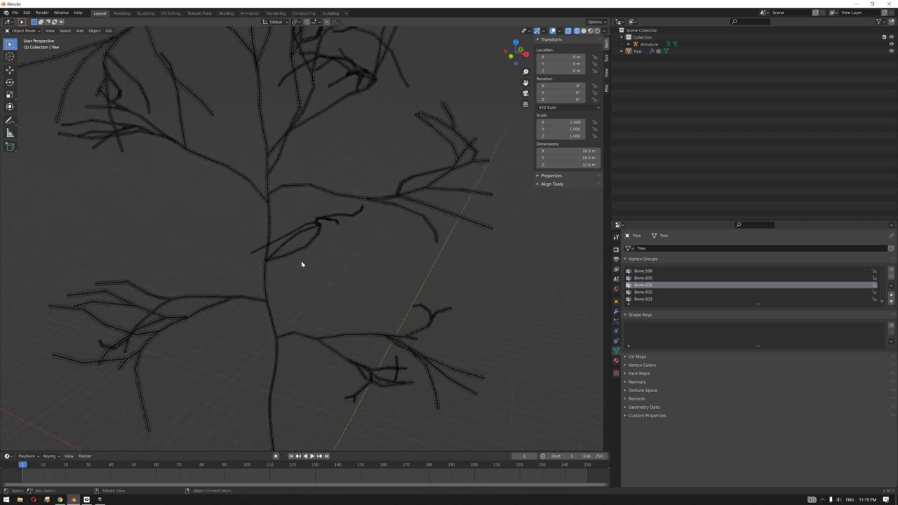
click(268, 205)
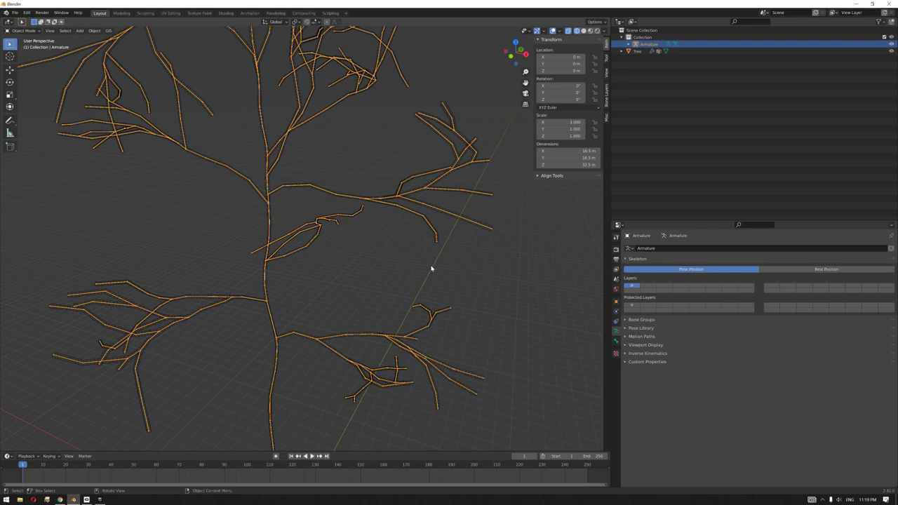
scroll(363, 255, down, 3)
middle_drag(353, 255, 331, 295)
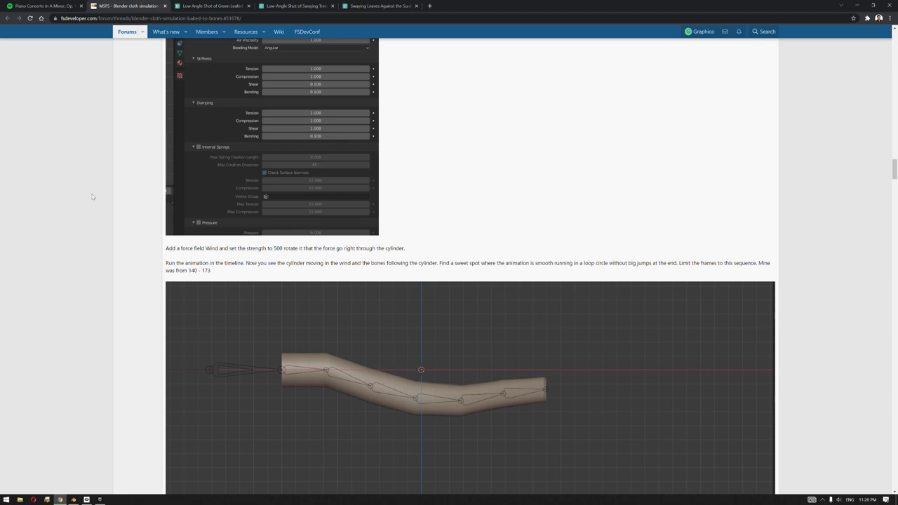
Read through the Blender cloth simulation forum thread in the browser to the post with the Python script for assigning vertex groups to bone constraints.
scroll(91, 196, down, 15)
scroll(98, 217, down, 8)
scroll(100, 227, down, 20)
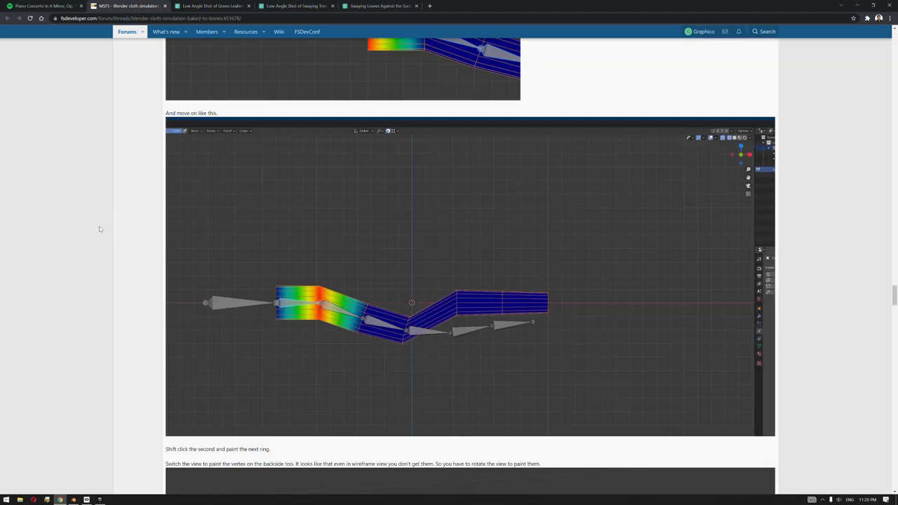
scroll(100, 235, down, 20)
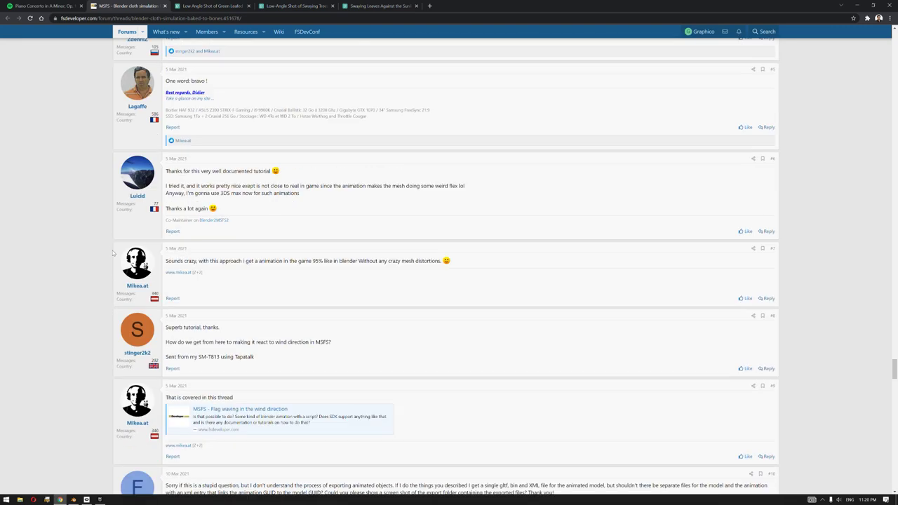
scroll(274, 283, down, 20)
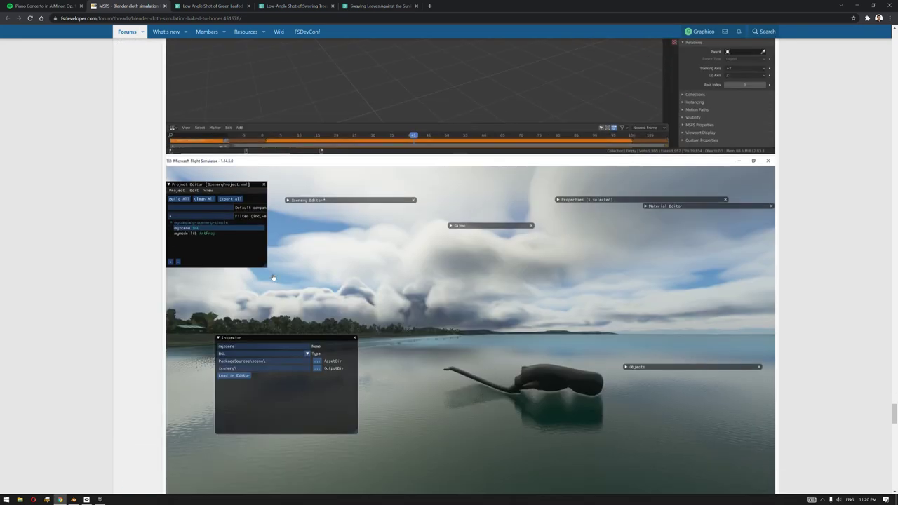
scroll(396, 266, down, 3)
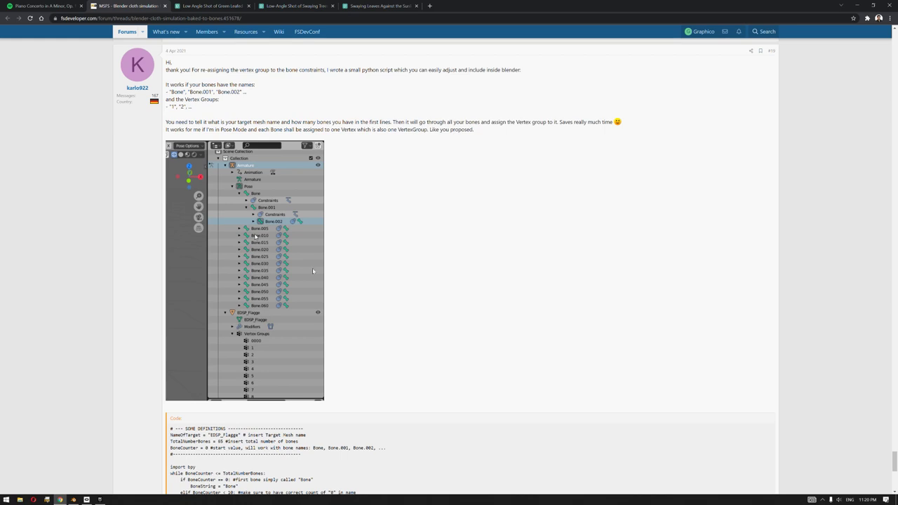
scroll(399, 263, up, 2)
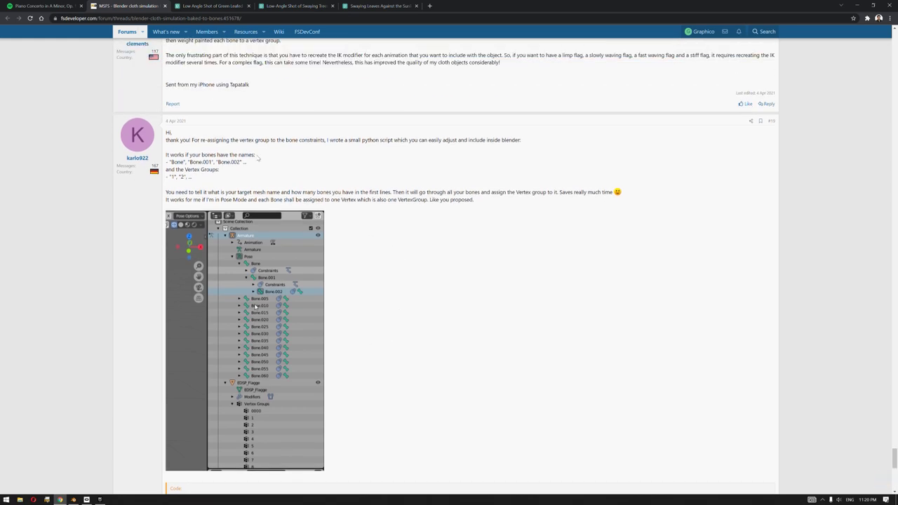
scroll(316, 156, down, 1)
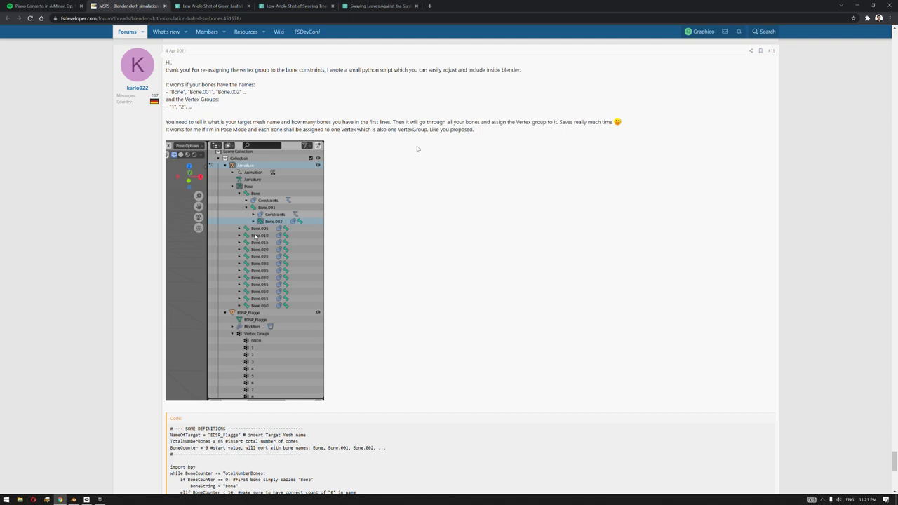
scroll(400, 154, down, 1)
scroll(351, 197, up, 2)
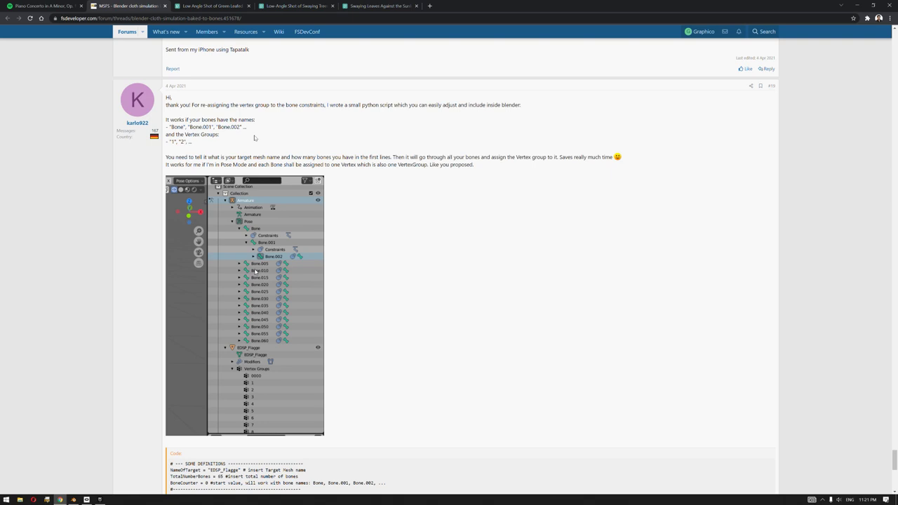
scroll(254, 140, down, 1)
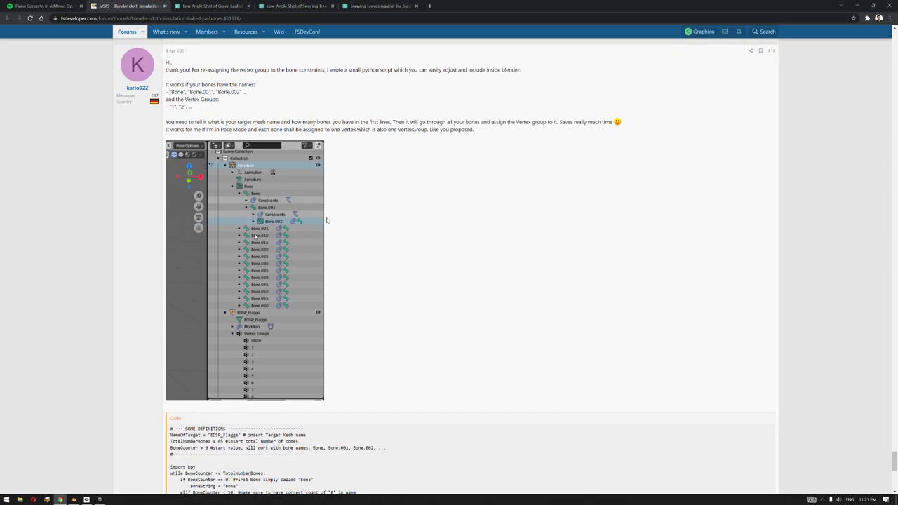
scroll(327, 220, down, 4)
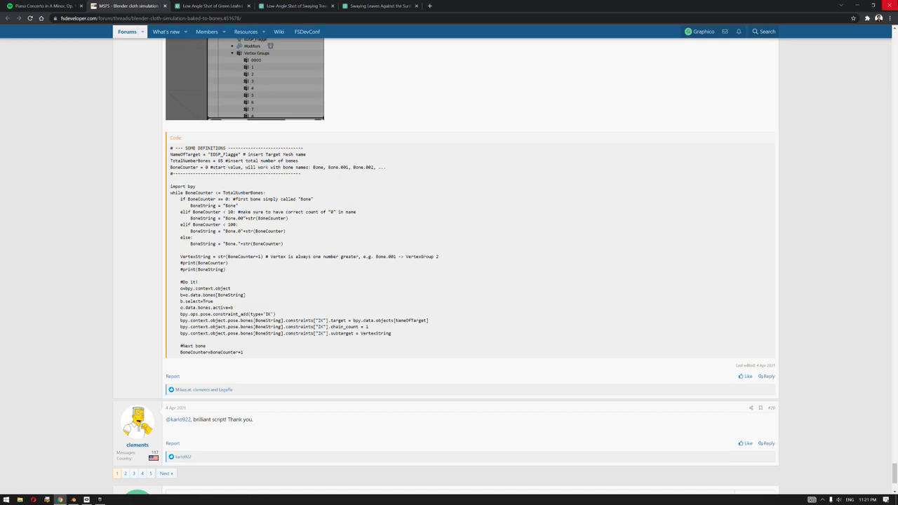
Switch back to Blender, go to the Scripting workspace, and open the saved Python rig script file.
click(856, 5)
click(857, 5)
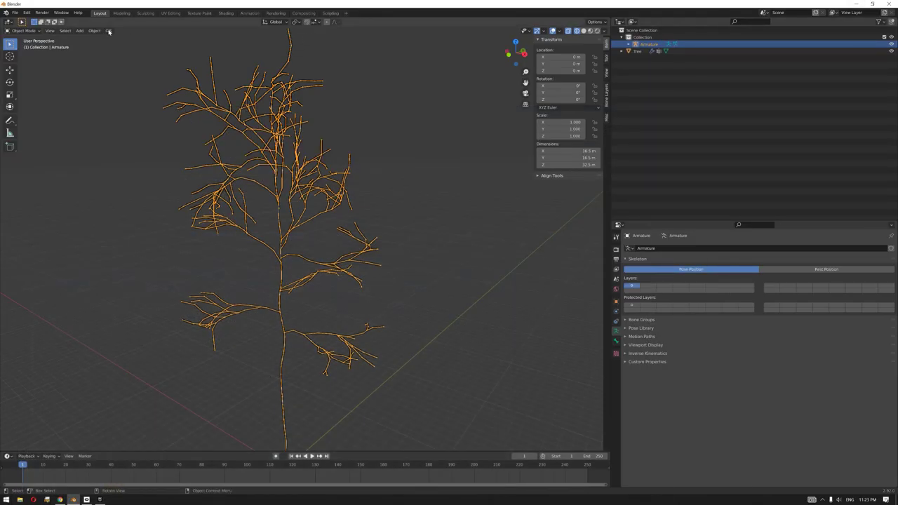
click(330, 13)
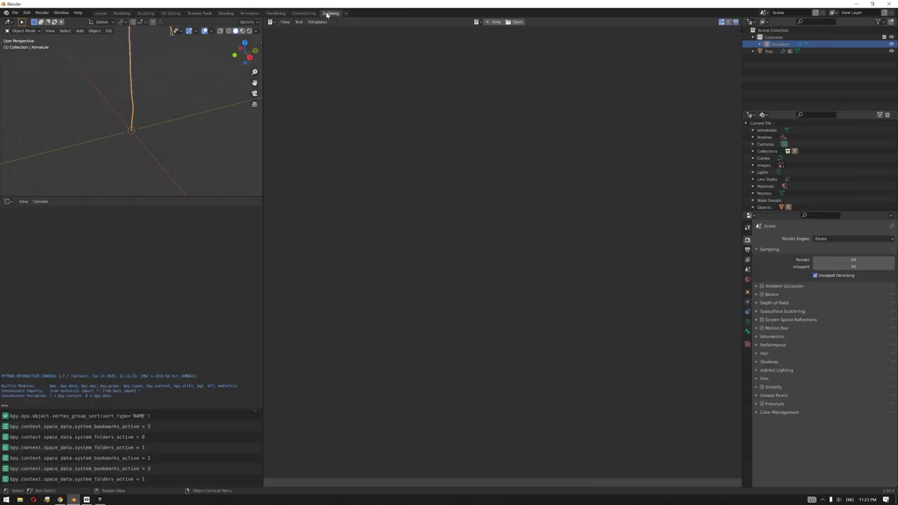
click(517, 21)
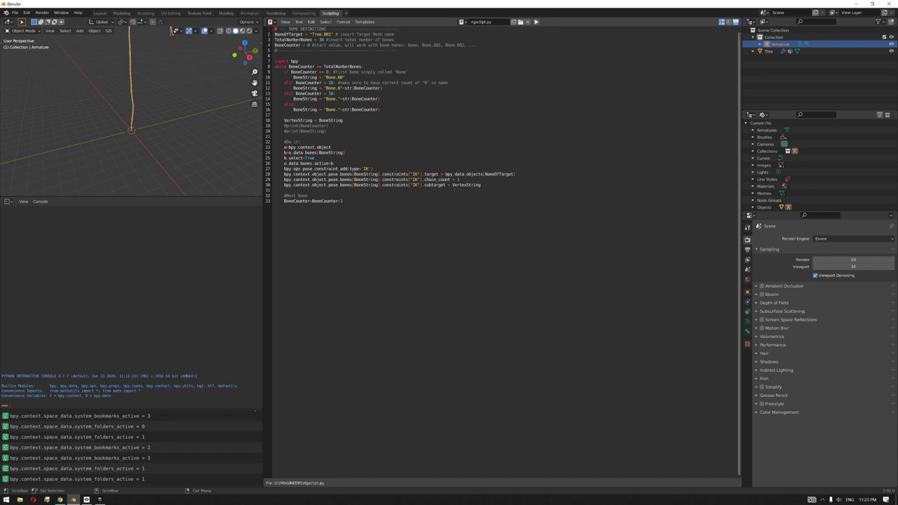
Check the forum post's script and its bone and vertex group naming rules in the browser, and return to Blender.
key(alt+Tab)
scroll(297, 259, down, 6)
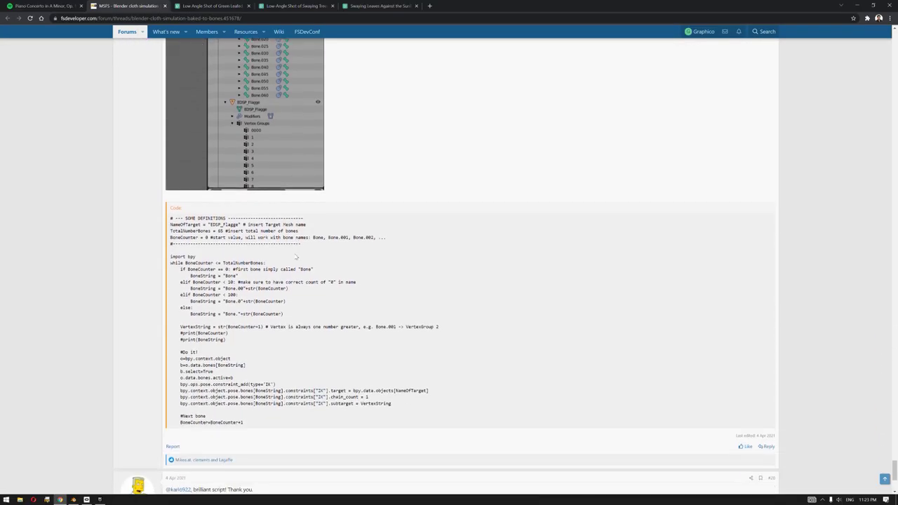
scroll(296, 257, down, 1)
scroll(267, 264, up, 6)
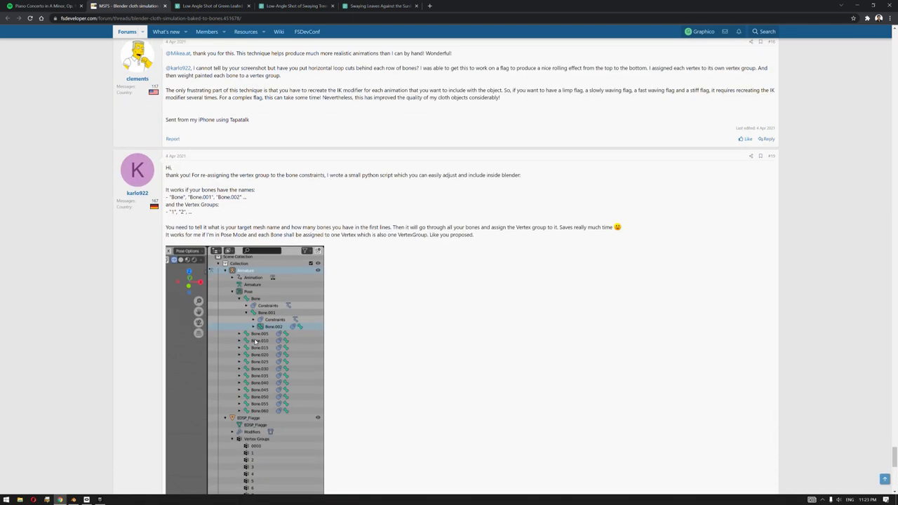
scroll(301, 226, down, 2)
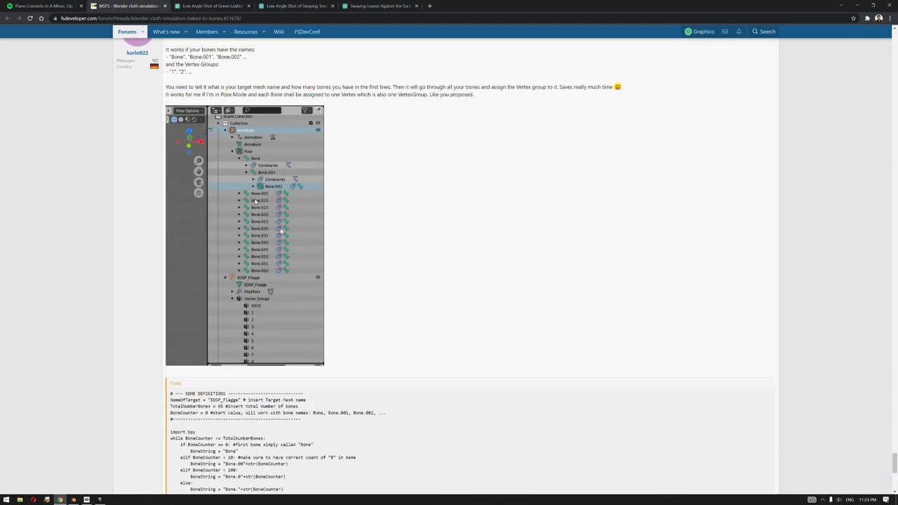
scroll(278, 239, up, 1)
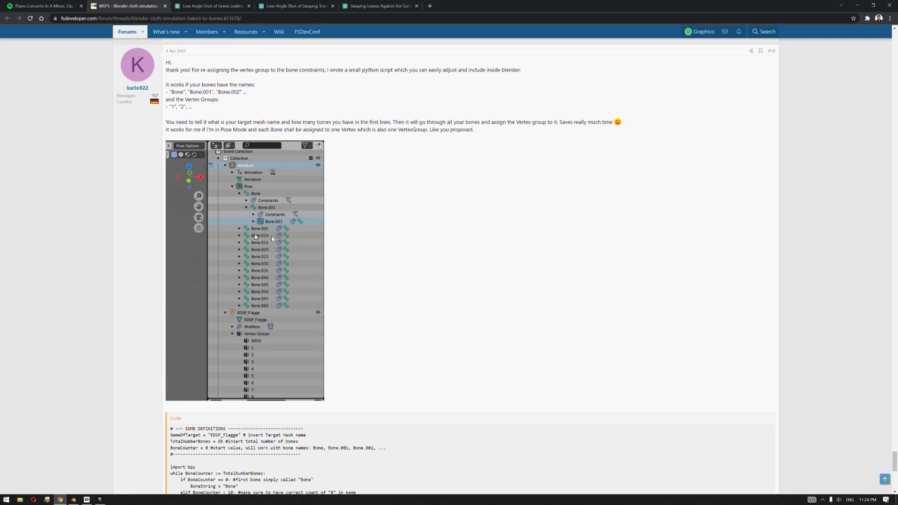
scroll(279, 204, down, 2)
click(857, 5)
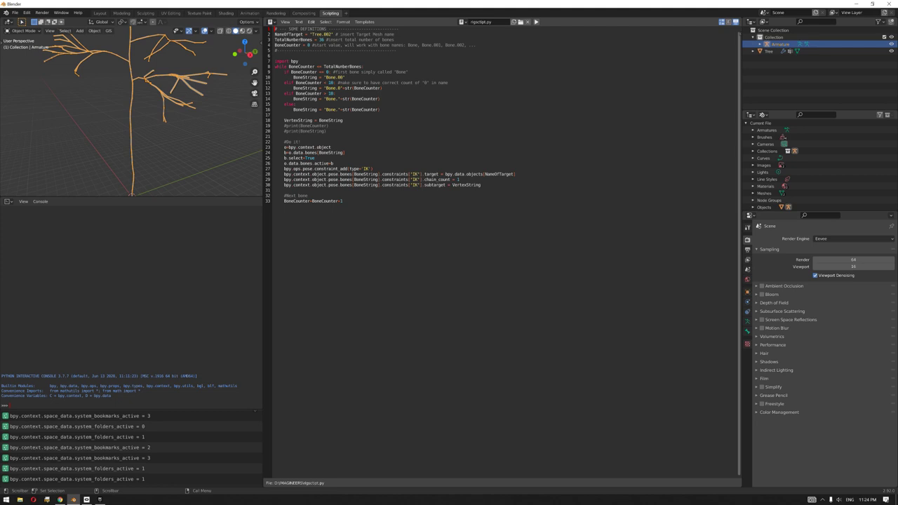
Join the Python console area into the 3D viewport above it to enlarge the viewport.
right_click(166, 197)
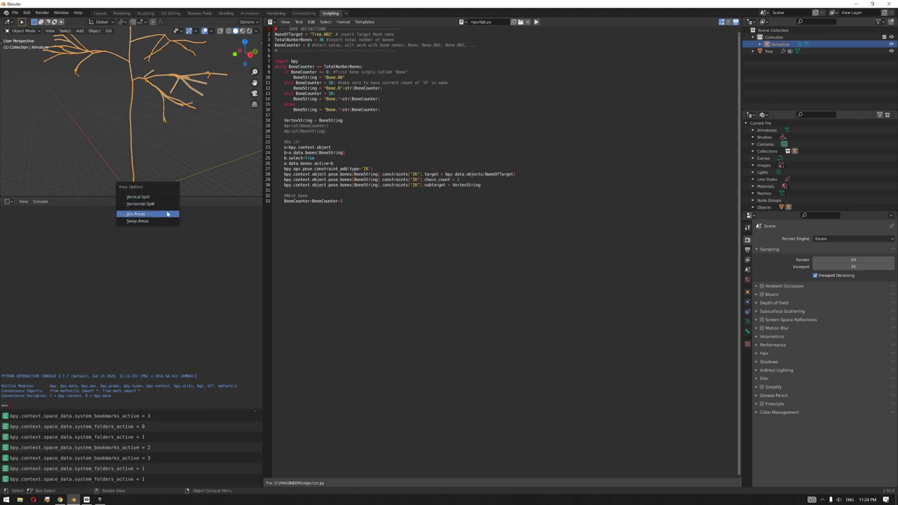
click(164, 214)
click(174, 226)
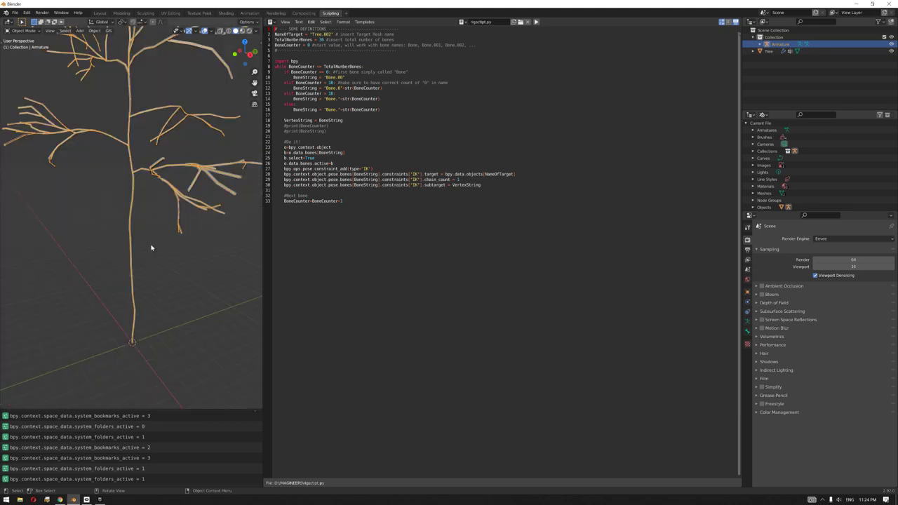
Widen the 3D viewport beside the script editor so the whole tree armature fits in it.
scroll(160, 239, up, 2)
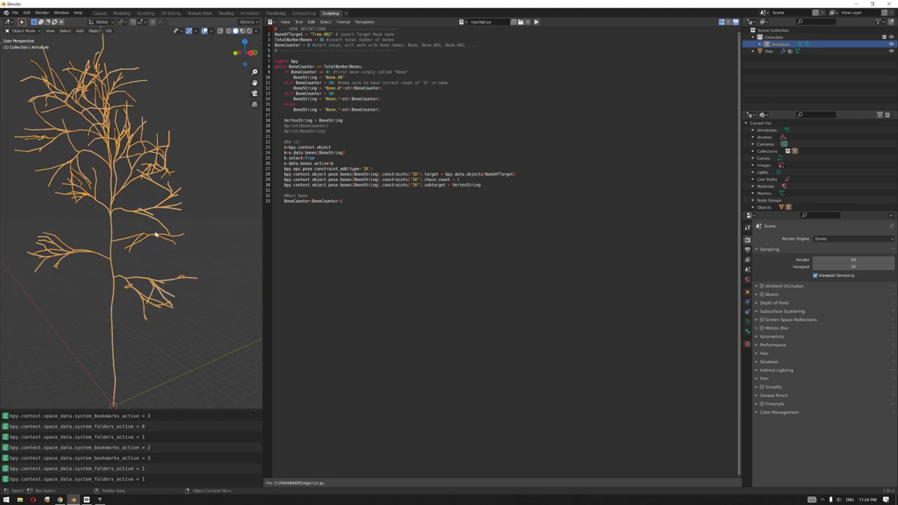
drag(261, 245, 328, 245)
middle_drag(265, 228, 267, 222)
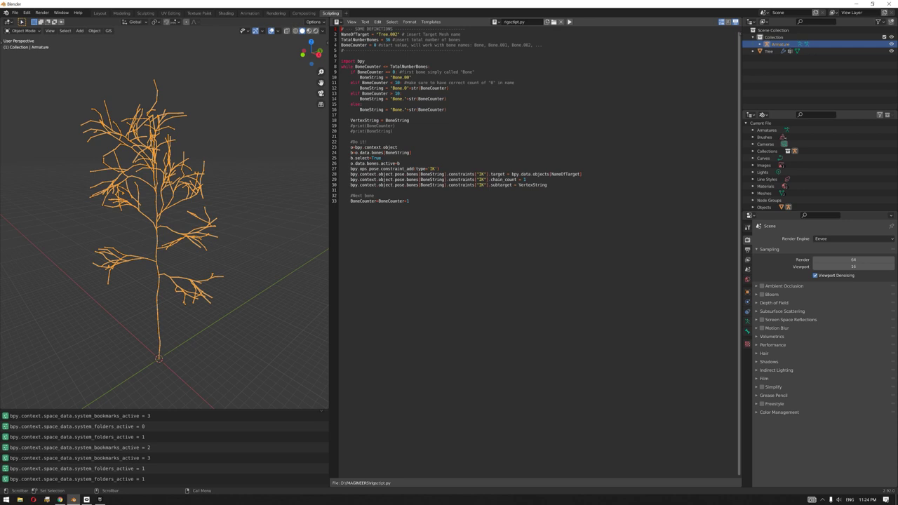
ctrl+middle_drag(237, 203, 236, 244)
scroll(237, 244, down, 5)
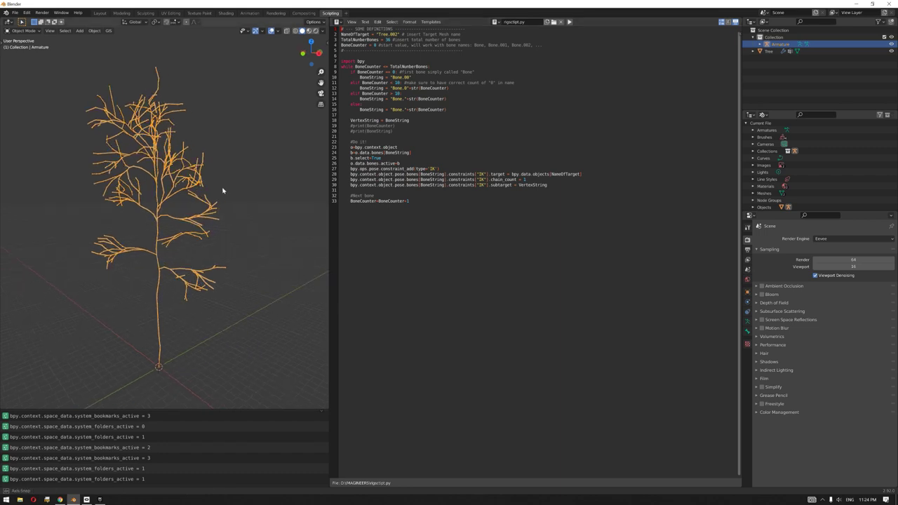
scroll(223, 194, up, 1)
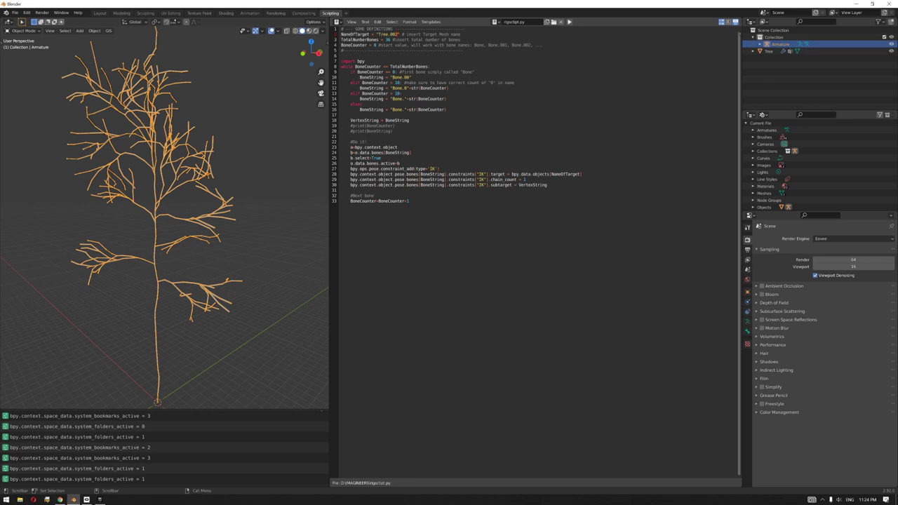
Change the NameOfTarget value in the rig script to "Tree".
key(BackSpace)
key(BackSpace)
key(BackSpace)
key(BackSpace)
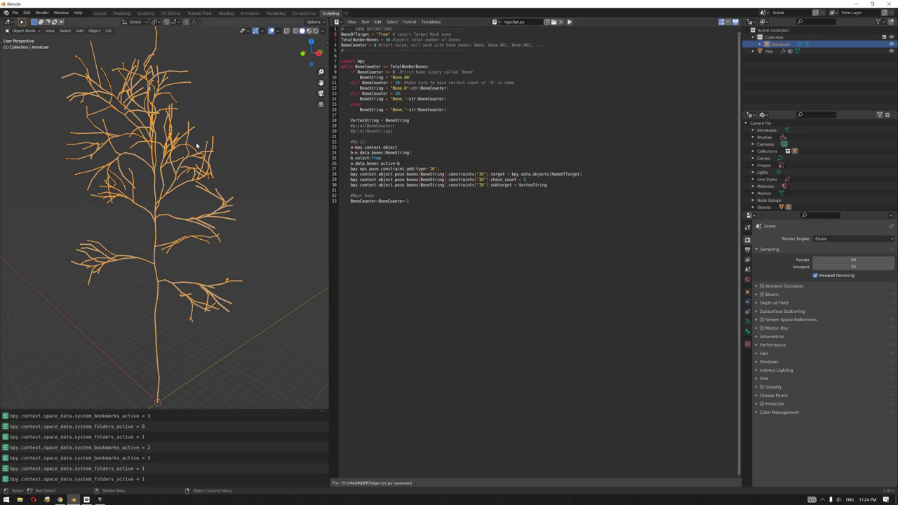
Check the tree mesh's last vertex group in its object data and set the script's TotalNumberBones to 601.
click(173, 218)
scroll(178, 231, up, 5)
scroll(264, 218, down, 5)
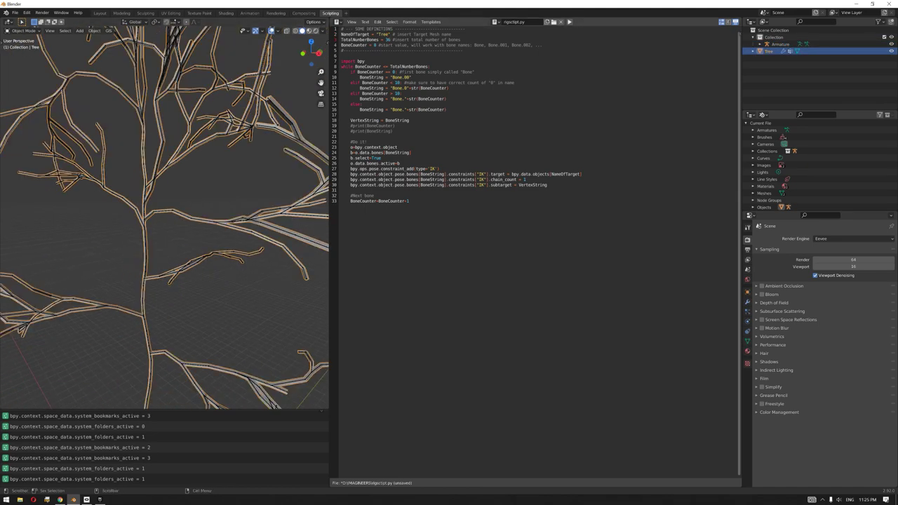
click(747, 341)
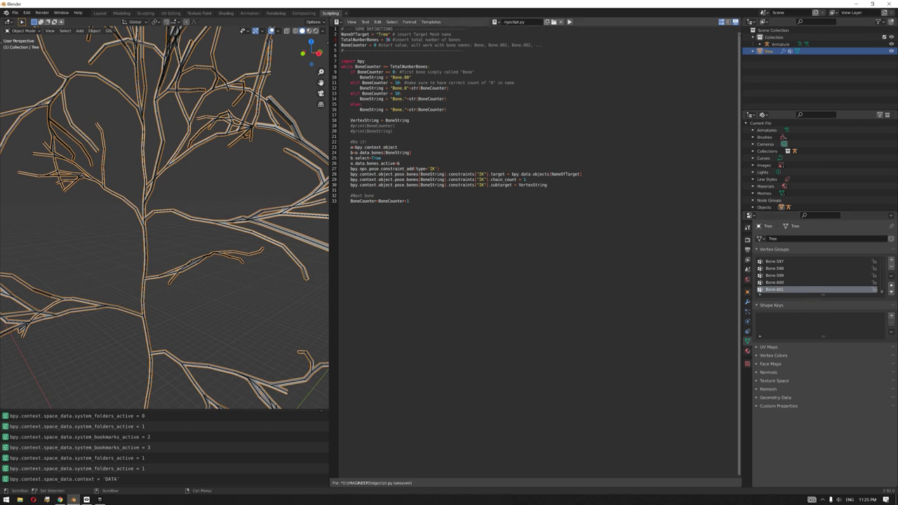
key(BackSpace)
key(BackSpace)
text(601)
scroll(155, 220, down, 4)
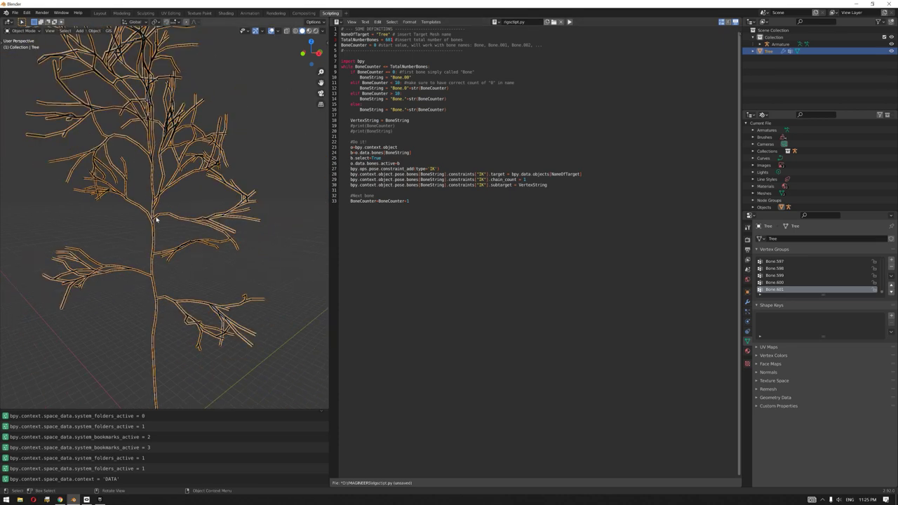
Select the tree object in Object Mode and convert it to a mesh.
scroll(200, 231, down, 3)
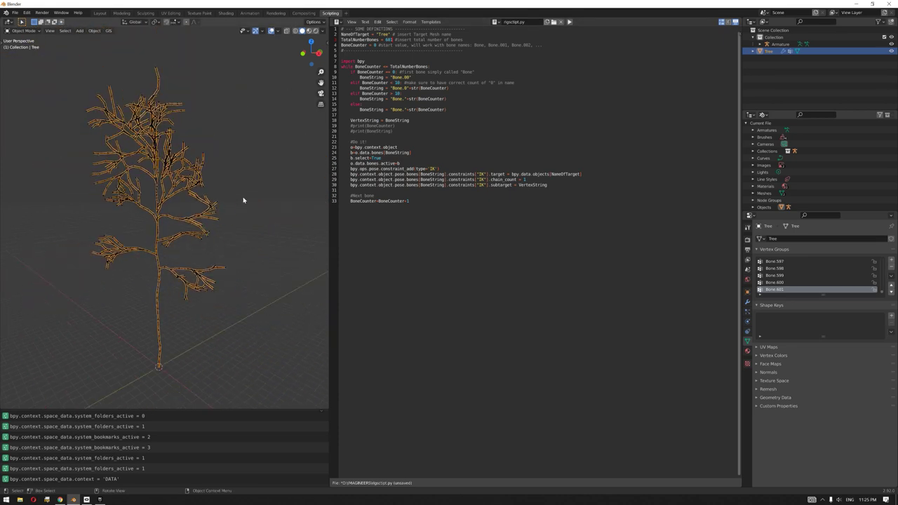
middle_drag(287, 144, 260, 168)
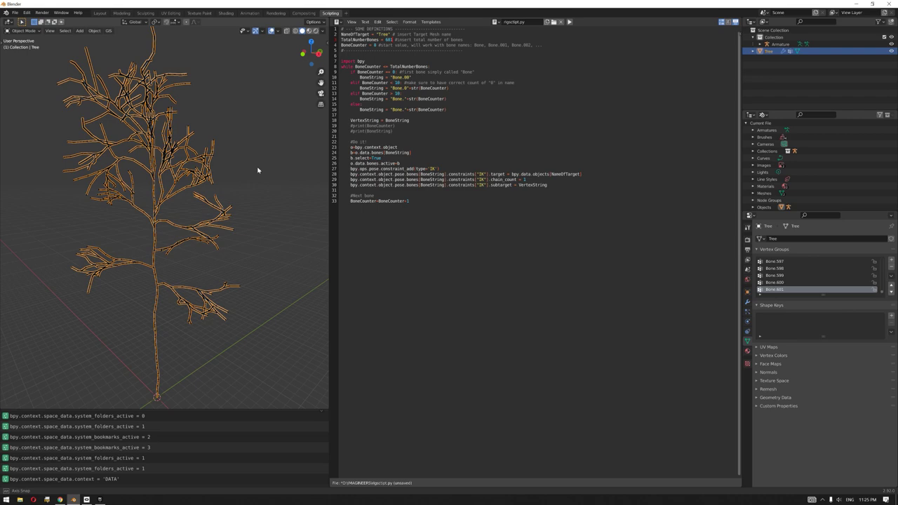
click(198, 183)
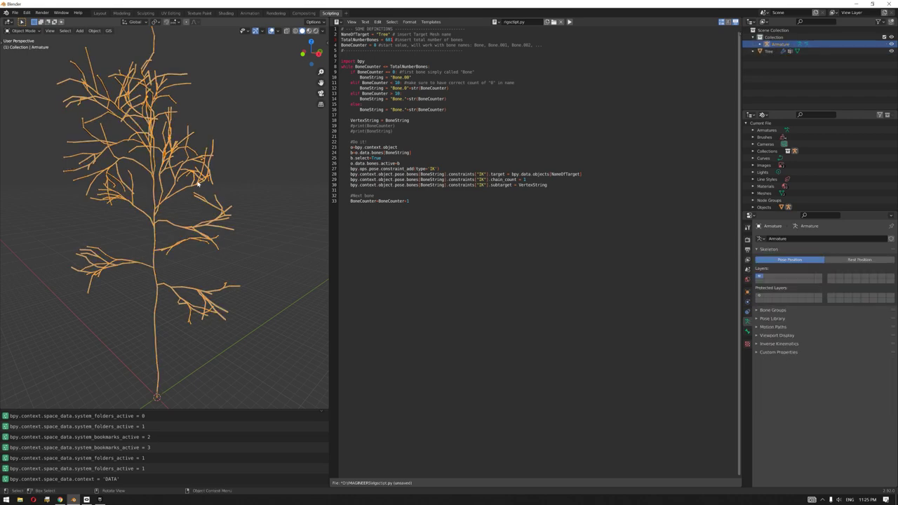
click(25, 31)
click(190, 178)
scroll(190, 178, up, 7)
scroll(183, 170, down, 3)
click(163, 160)
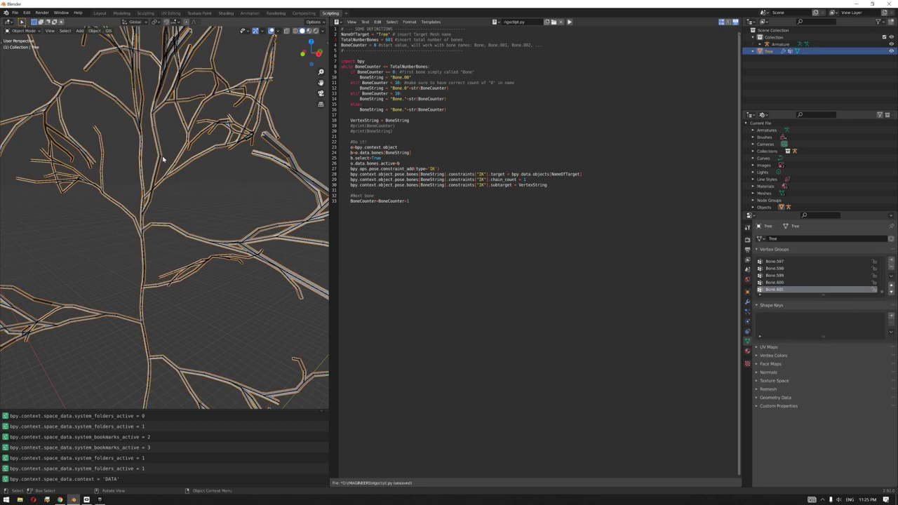
click(97, 32)
click(163, 220)
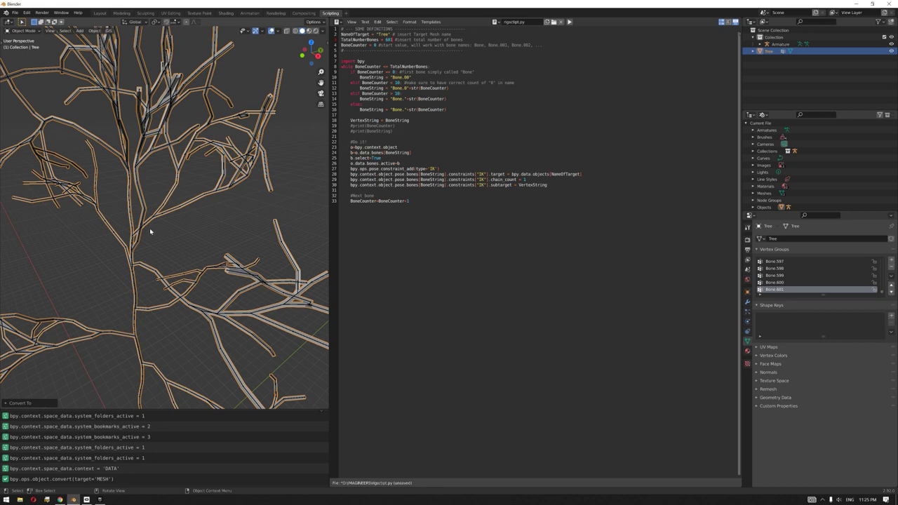
Put the armature in Pose Mode, select all of its bones, and run the rig script to add the IK constraints.
click(139, 239)
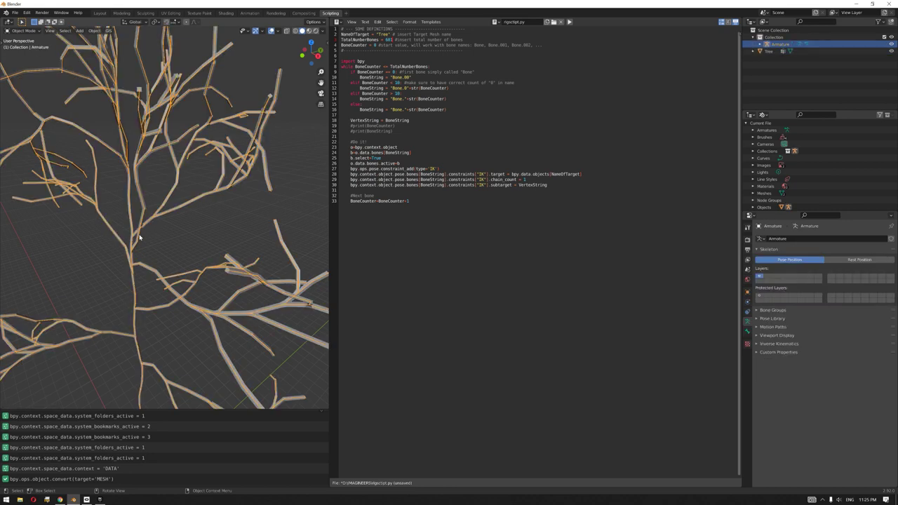
click(24, 31)
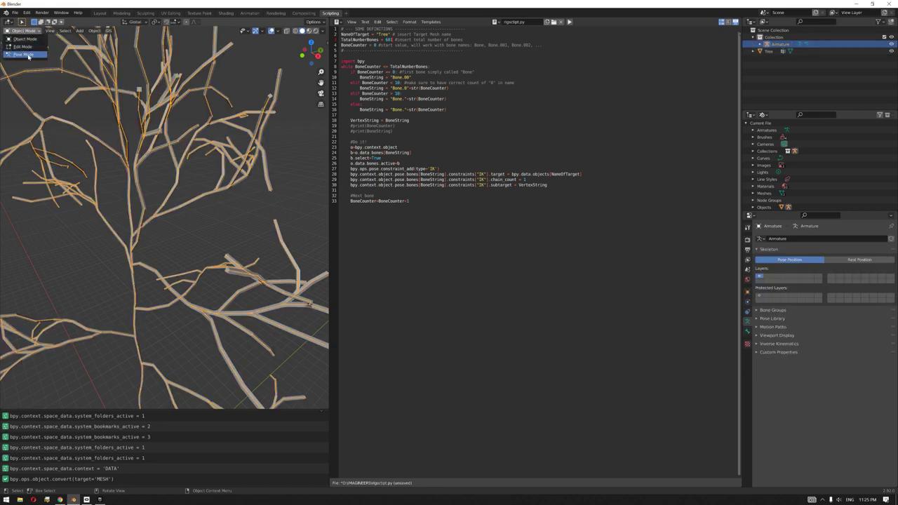
click(24, 54)
scroll(149, 152, down, 5)
key(a)
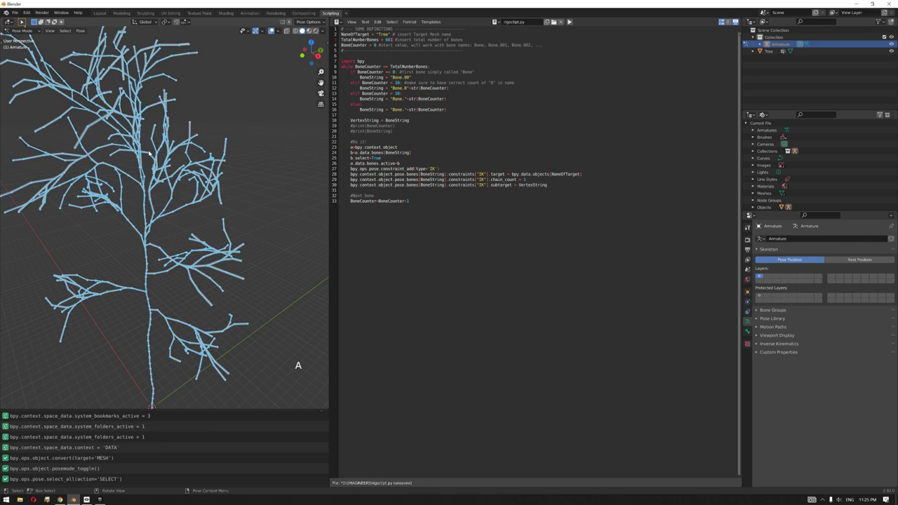
click(569, 21)
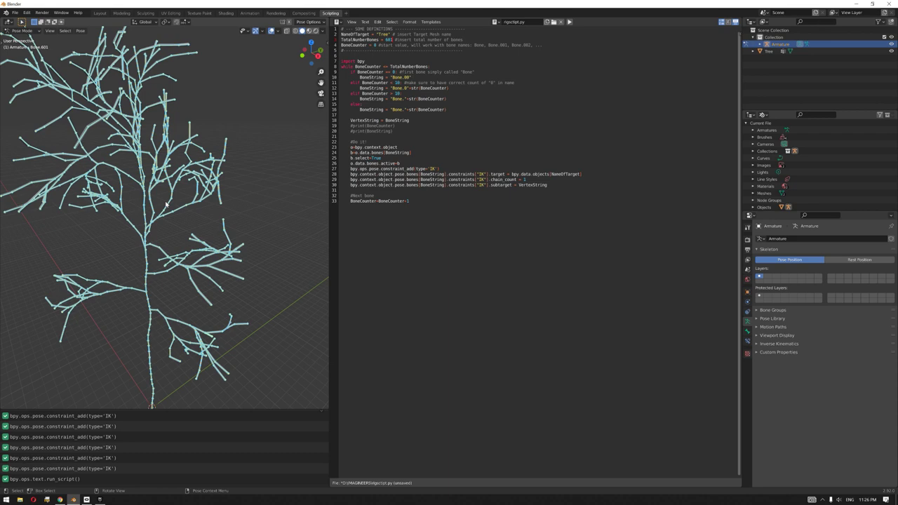
Deselect the bones and examine the armature's IK-constrained bones across the trunk and branches.
middle_drag(191, 225, 202, 221)
scroll(203, 220, up, 1)
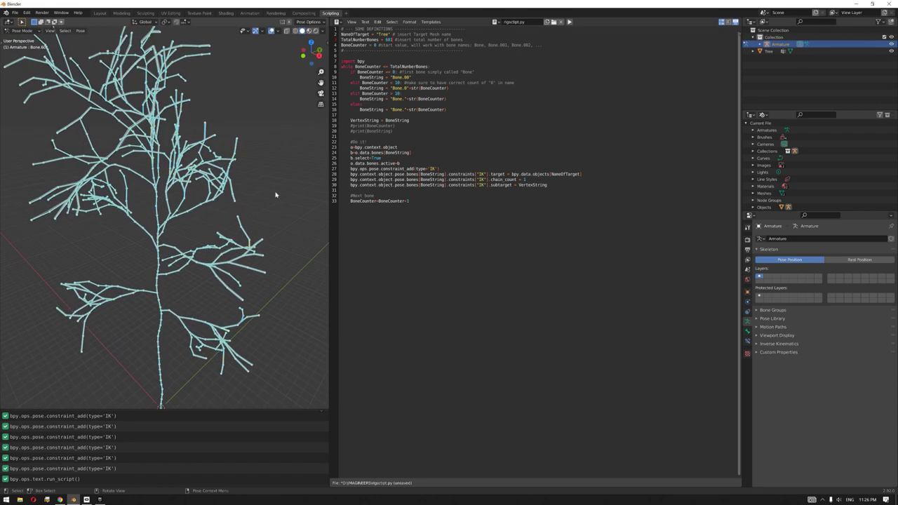
click(246, 188)
scroll(198, 202, up, 2)
scroll(197, 203, down, 6)
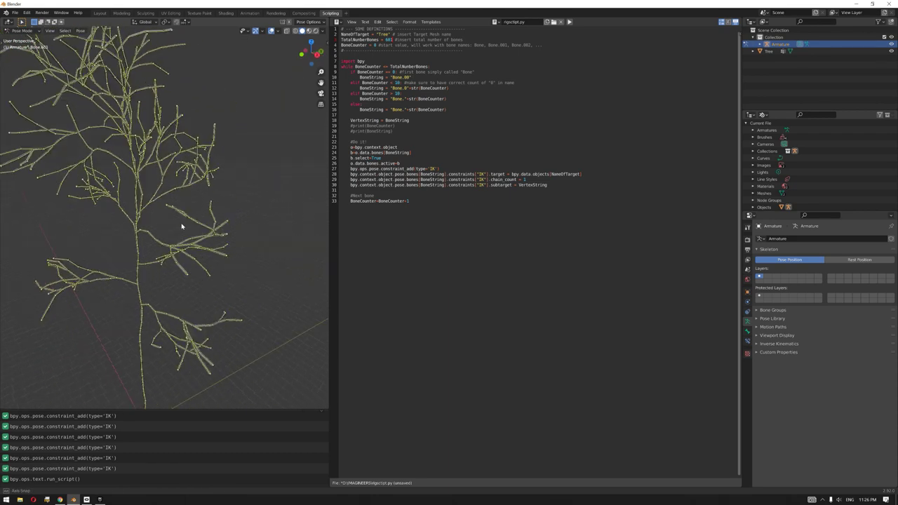
scroll(168, 242, up, 8)
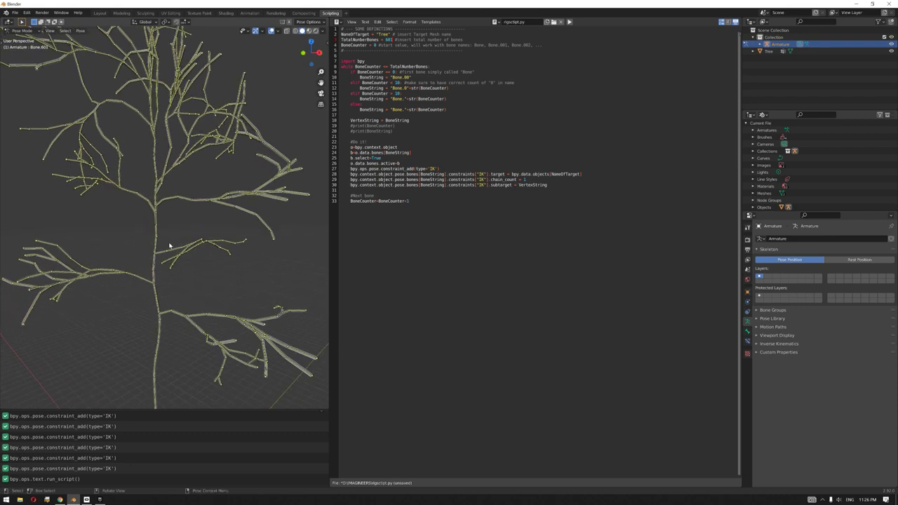
scroll(161, 231, down, 4)
mouse_move(165, 232)
middle_down()
mouse_move(231, 231)
mouse_move(180, 239)
middle_up()
Check the forum post's example bone hierarchy and script in the browser, and return to Blender.
click(60, 500)
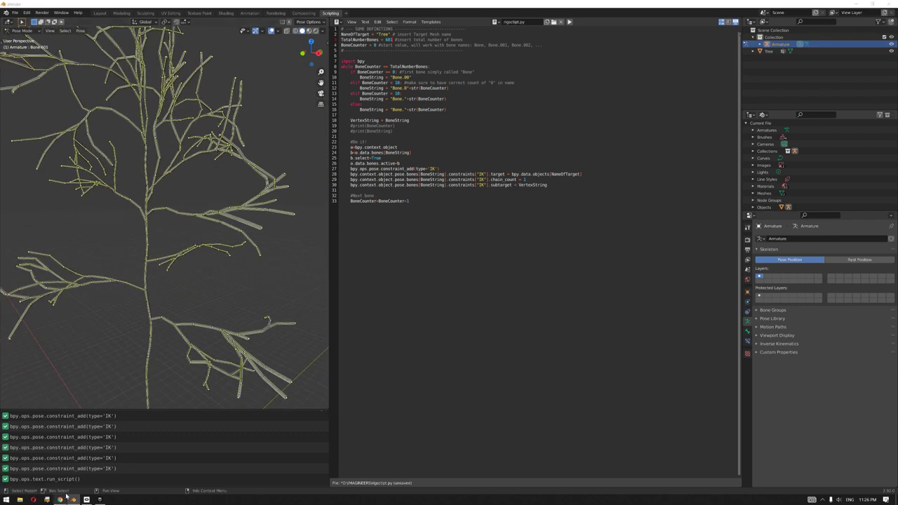
scroll(264, 276, up, 5)
scroll(449, 280, down, 3)
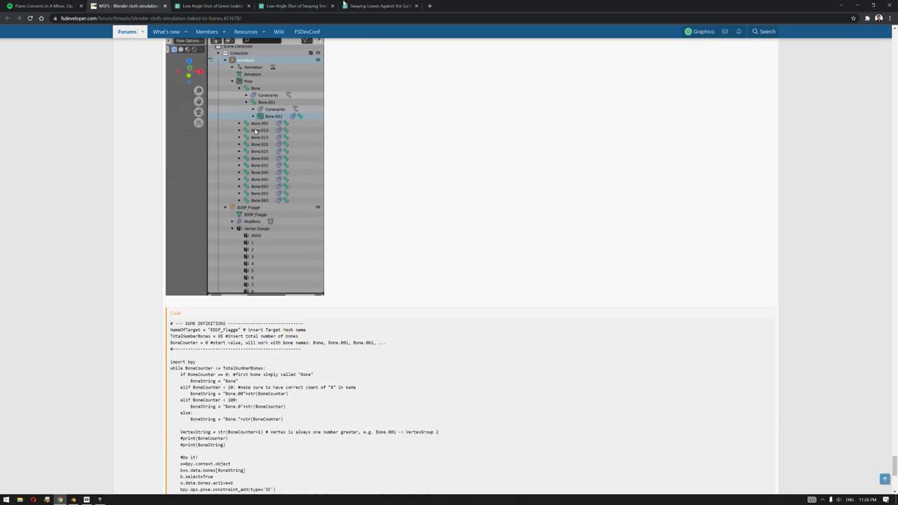
click(858, 5)
Go to the Layout workspace and switch the armature back to Object Mode.
middle_drag(287, 222, 264, 230)
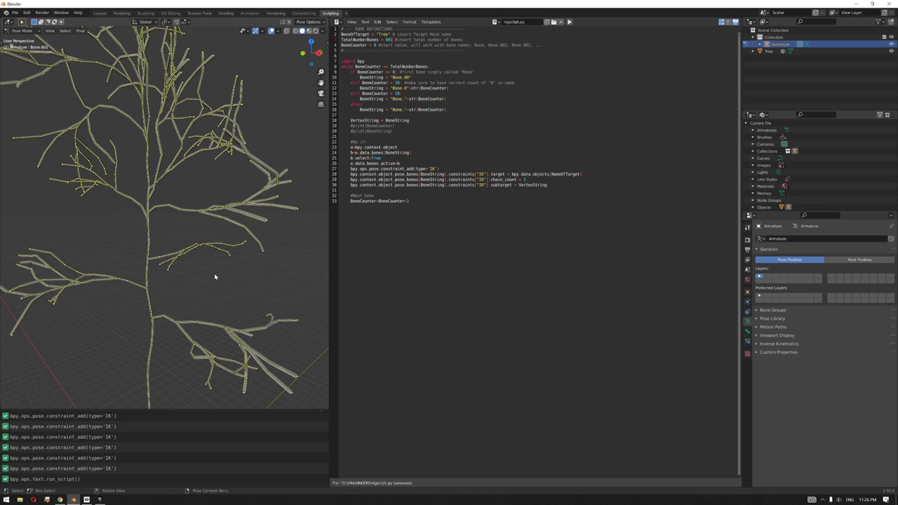
middle_drag(214, 275, 227, 270)
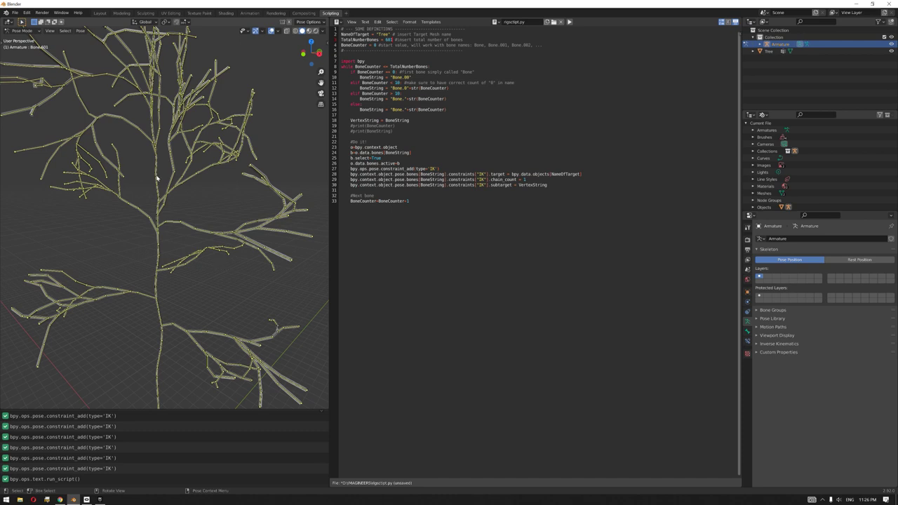
middle_drag(159, 179, 202, 112)
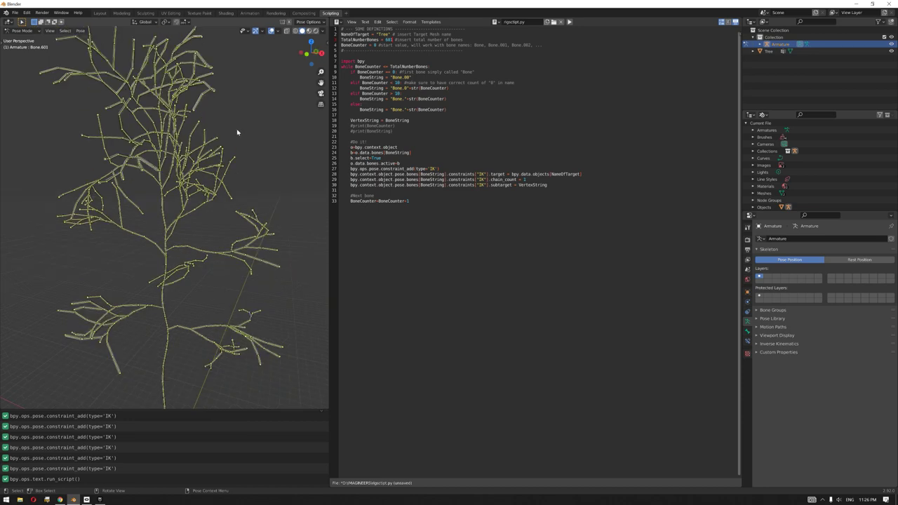
middle_drag(237, 133, 199, 142)
scroll(196, 157, down, 4)
scroll(195, 157, up, 3)
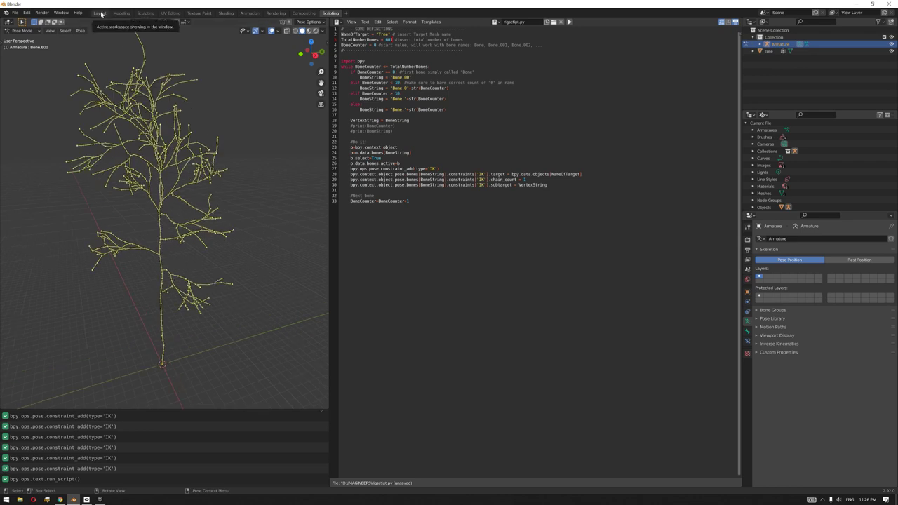
click(99, 12)
click(21, 30)
click(21, 35)
Select the tree mesh and the armature in turn in wireframe to compare the branches with the bones, and deselect everything.
click(186, 178)
scroll(360, 227, up, 3)
scroll(291, 234, up, 2)
scroll(279, 196, up, 2)
click(283, 193)
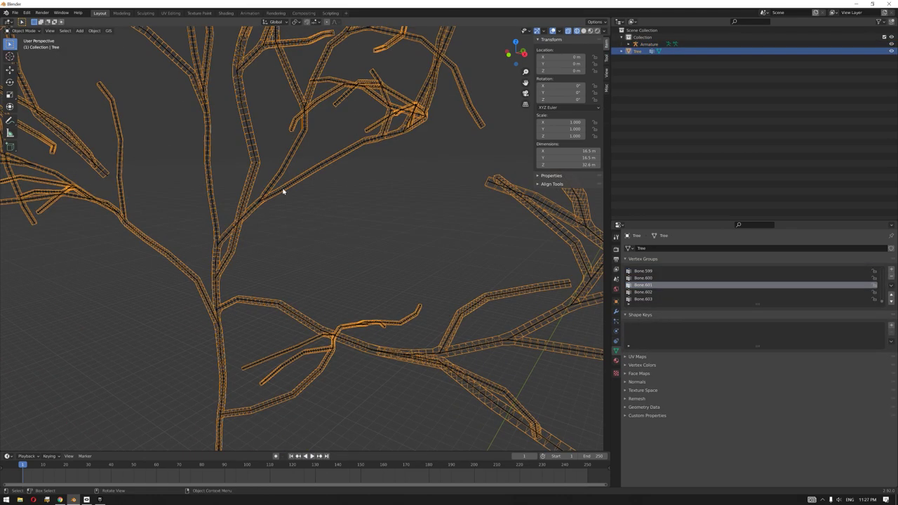
click(284, 190)
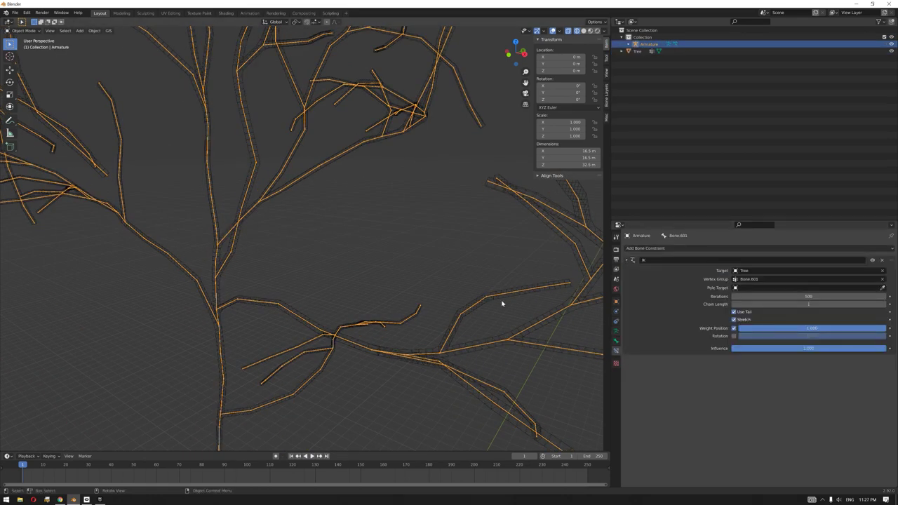
click(407, 235)
scroll(297, 237, down, 8)
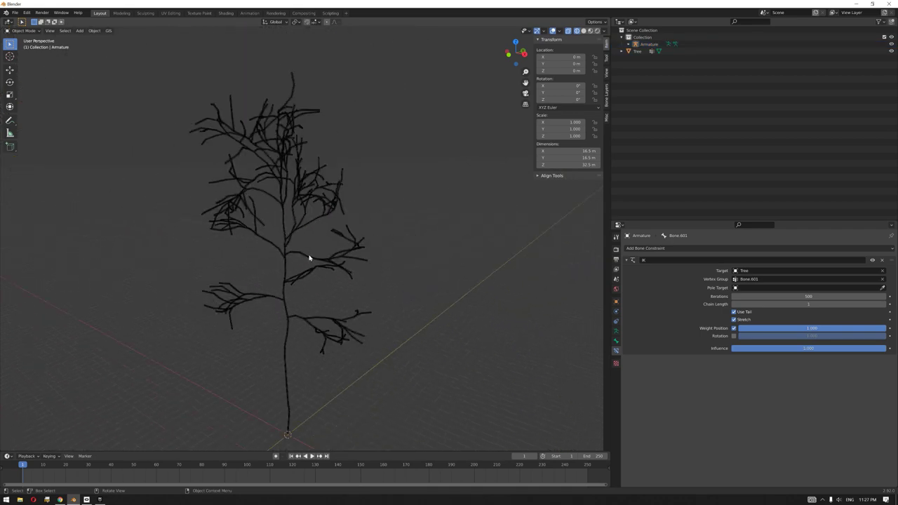
scroll(292, 325, up, 6)
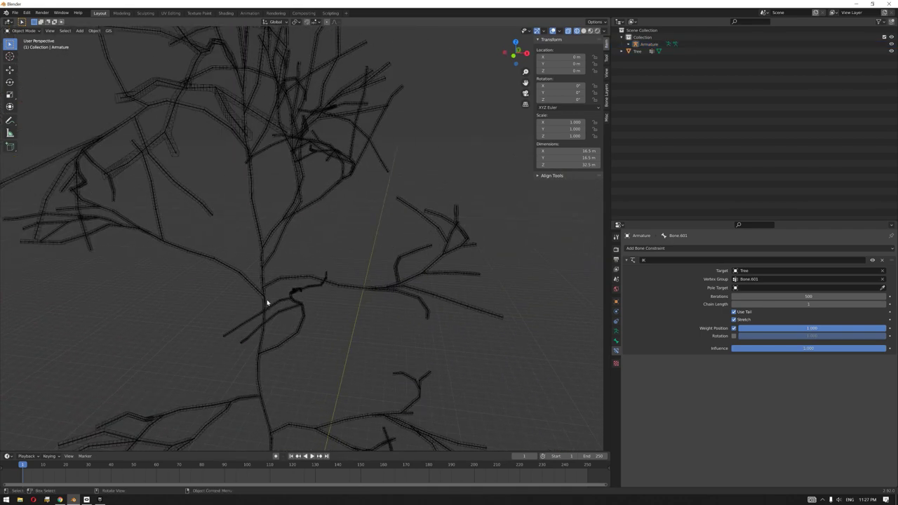
Enable Cloth physics on the tree mesh and set its bending model to Linear.
click(267, 303)
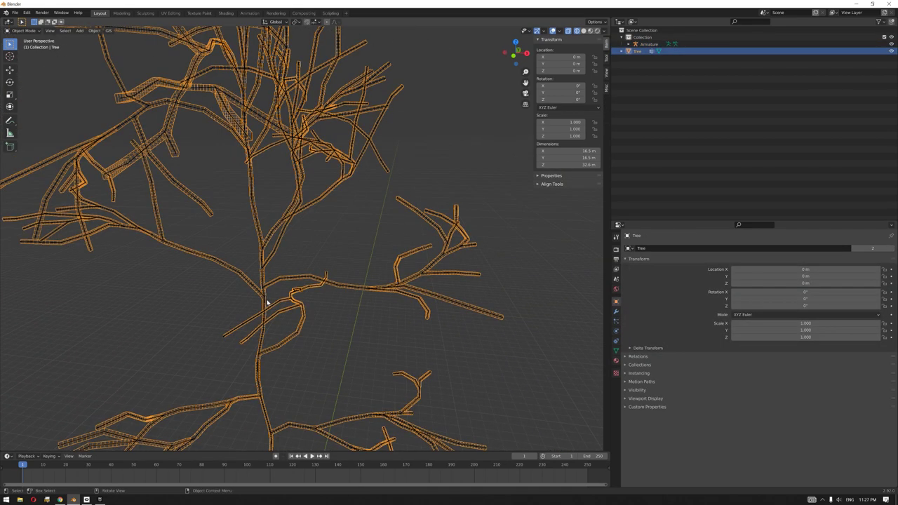
click(616, 332)
click(686, 272)
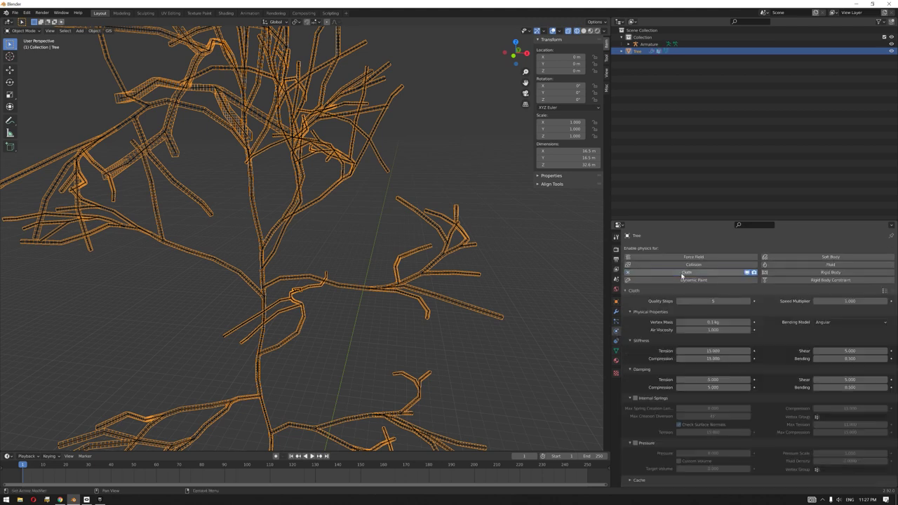
click(833, 323)
click(827, 339)
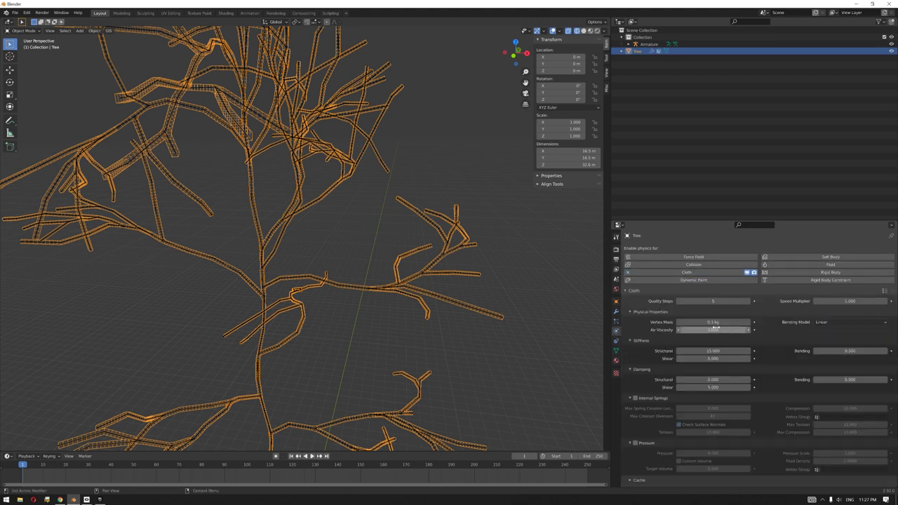
Set the cloth's vertex mass to 0.0005 kg and its quality steps to 1.
click(690, 322)
key(BackSpace)
text(.0005)
key(Return)
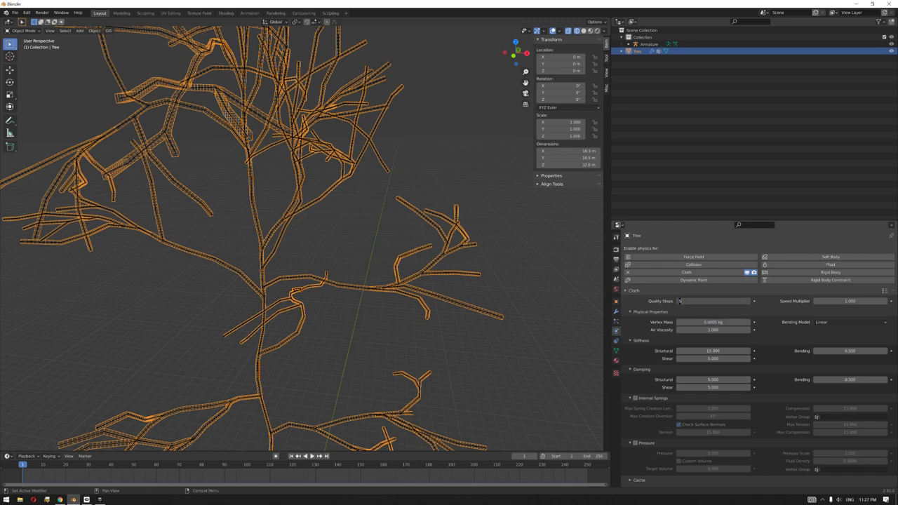
key(Return)
Set the cloth simulation's speed multiplier to 10.
click(849, 301)
text(1)
key(Return)
Set the cloth's bending stiffness to 40 and its bending damping to 30.
click(821, 351)
text(4)
key(Return)
click(855, 379)
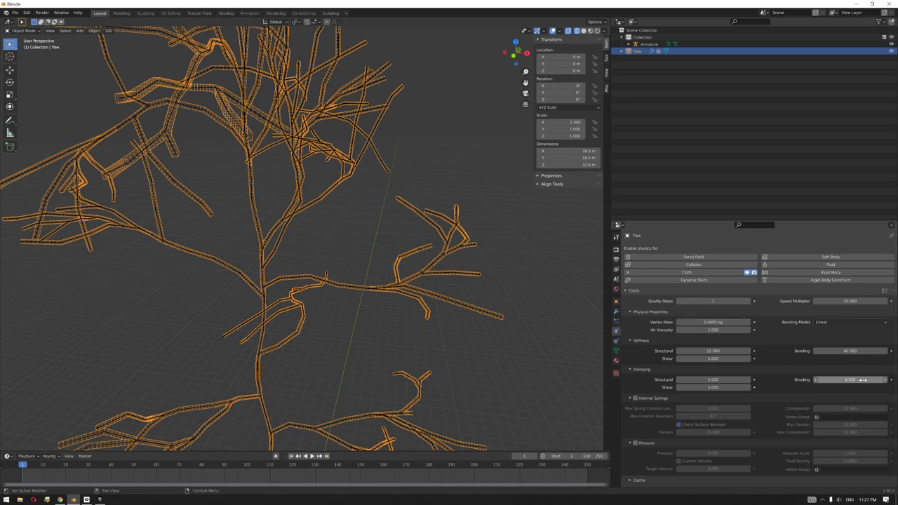
text(85)
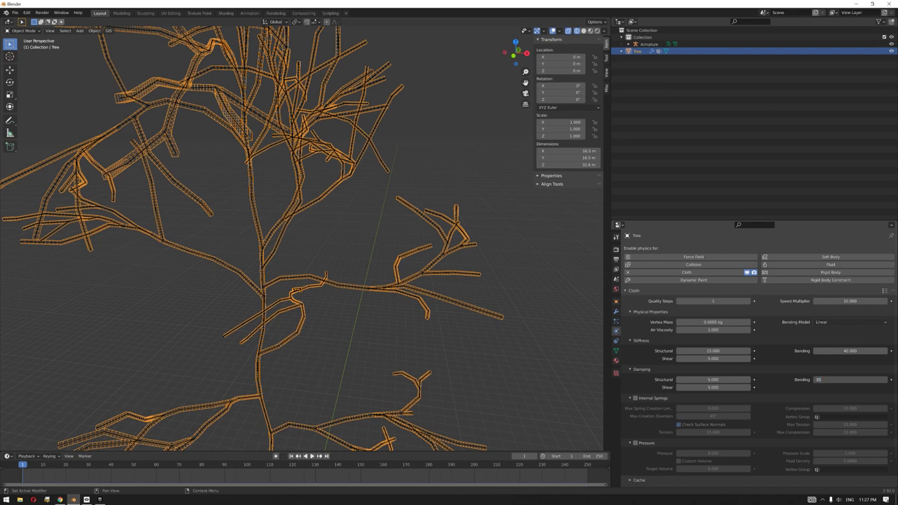
key(Return)
Reselect the tree mesh and enter Edit Mode on it with no vertices selected.
click(406, 306)
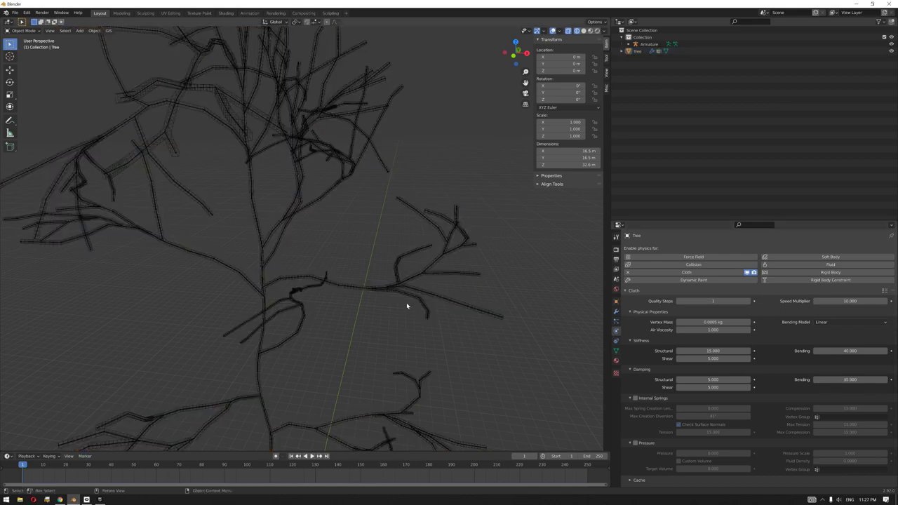
click(406, 301)
middle_drag(391, 270, 331, 266)
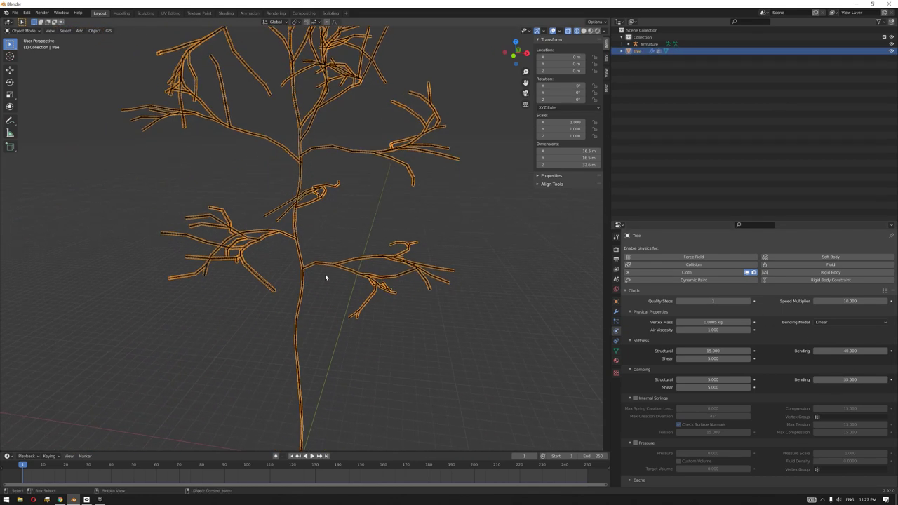
key(Tab)
drag(327, 239, 285, 352)
scroll(333, 333, down, 4)
click(335, 330)
shift+middle_drag(364, 83, 364, 132)
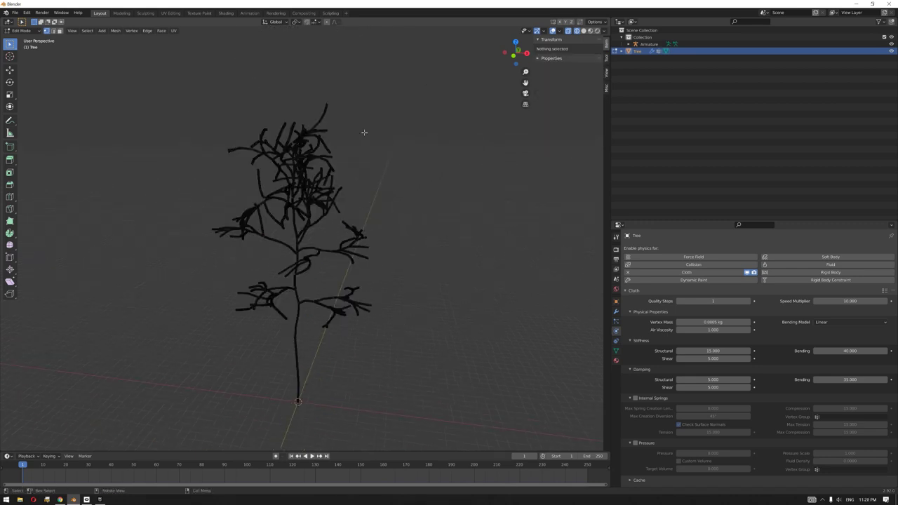
Box-select the trunk's vertices around the tree's centre from the top orthographic view in wireframe.
click(296, 224)
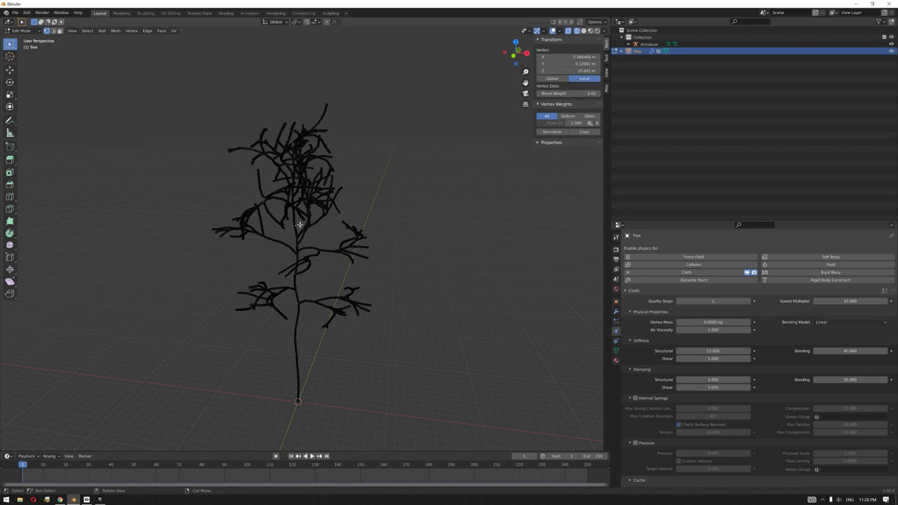
key(KP_7)
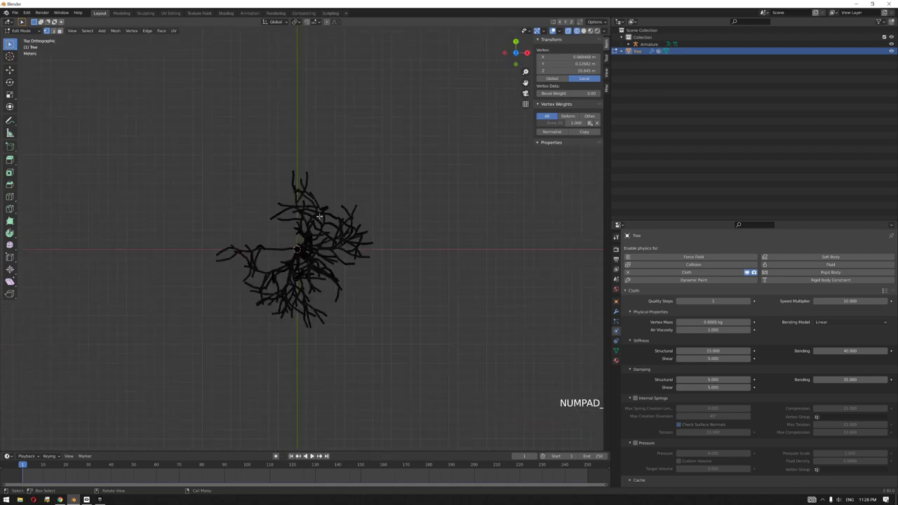
scroll(289, 243, up, 9)
shift+middle_drag(273, 277, 277, 231)
scroll(277, 231, up, 3)
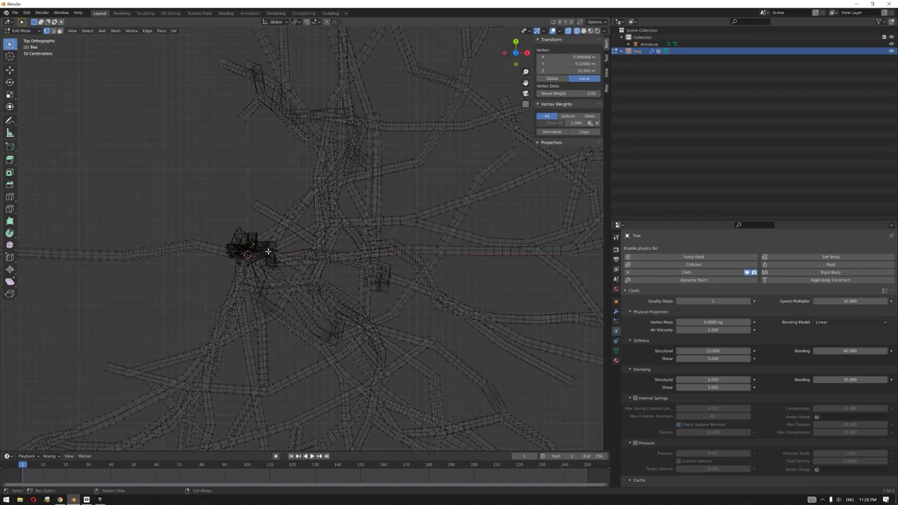
scroll(204, 223, up, 1)
drag(203, 223, 292, 298)
scroll(293, 297, down, 8)
middle_drag(295, 297, 317, 203)
scroll(317, 203, down, 3)
shift+middle_drag(298, 167, 304, 201)
scroll(304, 201, up, 4)
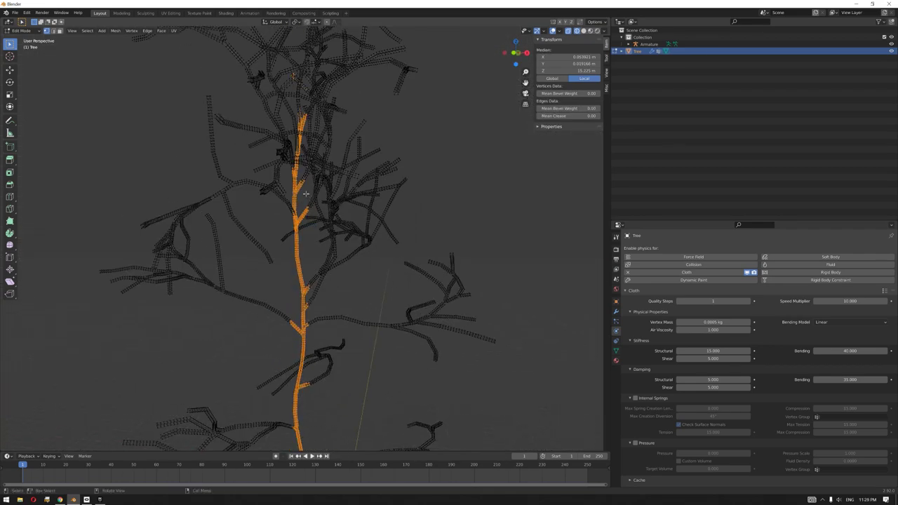
scroll(306, 196, down, 3)
middle_drag(423, 215, 417, 217)
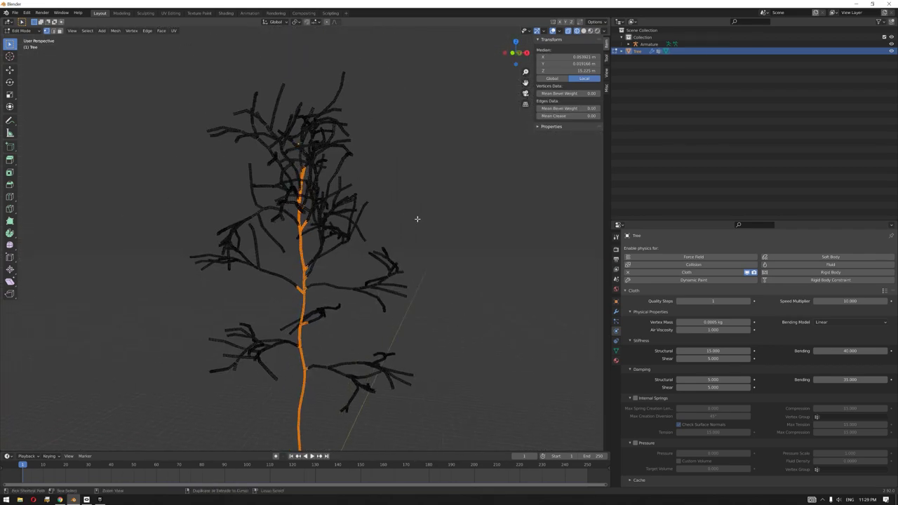
Grow the vertex selection repeatedly from the trunk outward along the branches, leaving the outer twigs unselected.
key(ctrl+KP_Add)
key(ctrl+KP_Add)
key(ctrl+KP_Add)
key(ctrl+KP_Add)
key(ctrl+KP_Add)
key(ctrl+KP_Add)
key(ctrl+KP_Add)
key(ctrl+KP_Add)
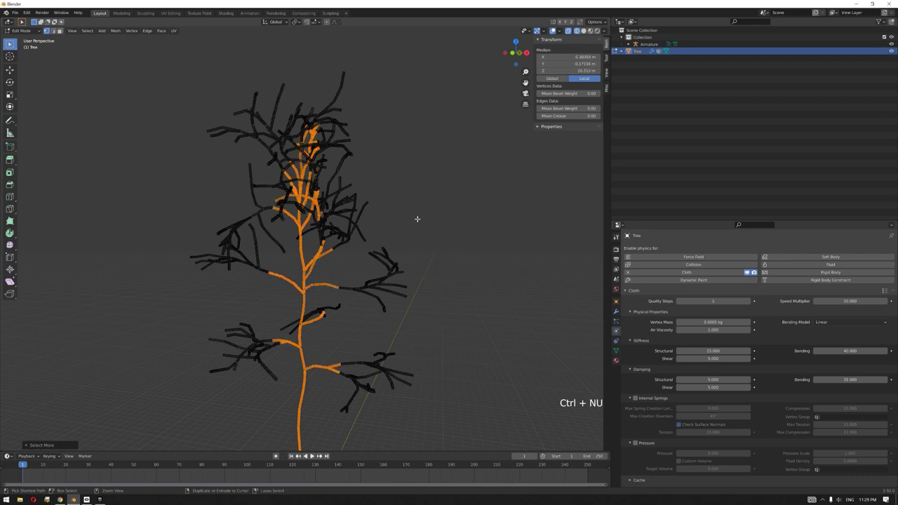
key(ctrl+KP_Add)
key(ctrl+KP_Add)
key(ctrl+KP_Add)
key(ctrl+KP_Add)
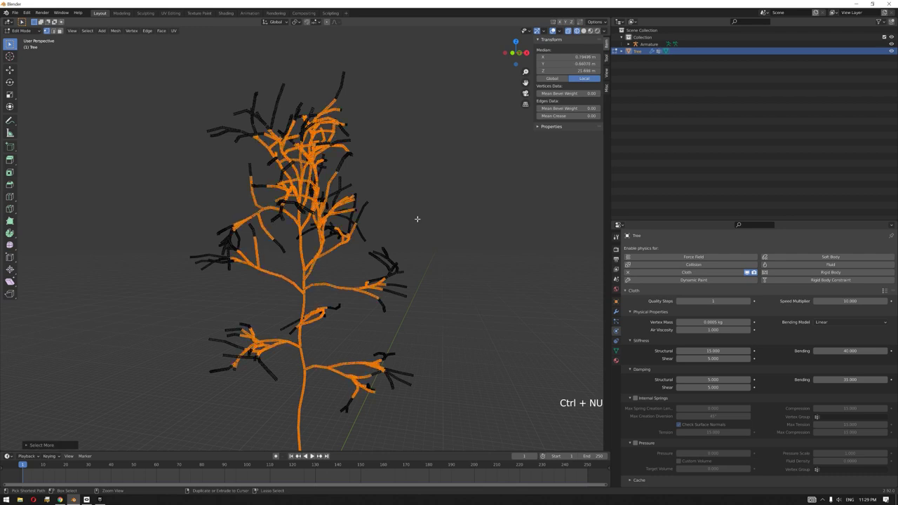
Shrink the grown vertex selection by a few rings and check its extent along the branches.
key(ctrl+KP_Subtract)
key(ctrl+KP_Subtract)
key(ctrl+KP_Subtract)
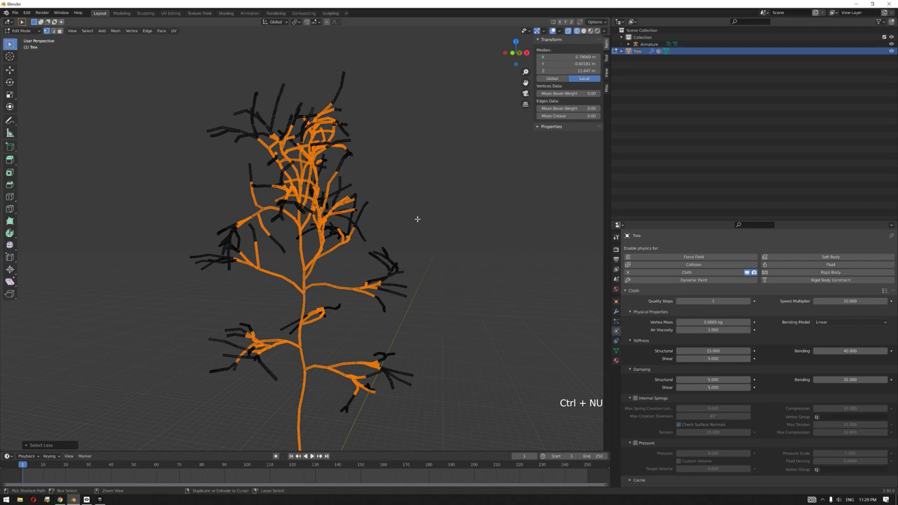
middle_drag(417, 218, 386, 254)
scroll(429, 270, up, 1)
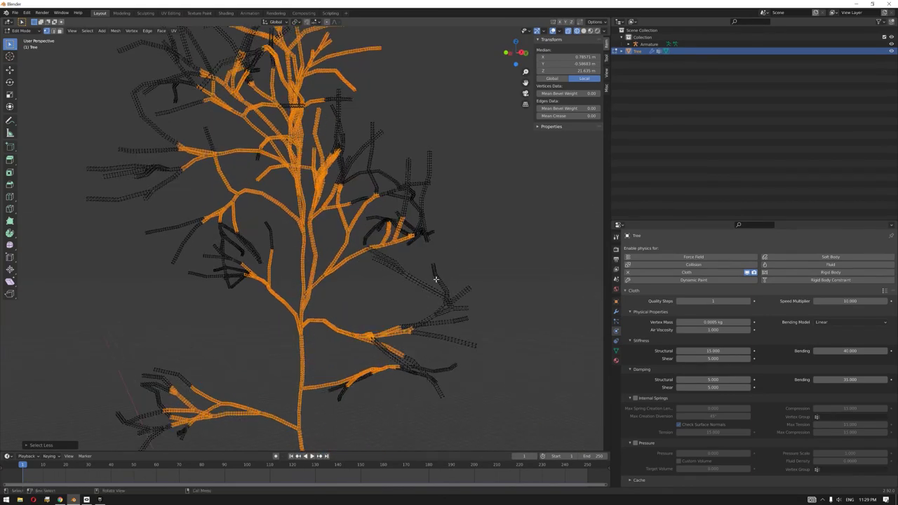
shift+middle_drag(460, 299, 410, 228)
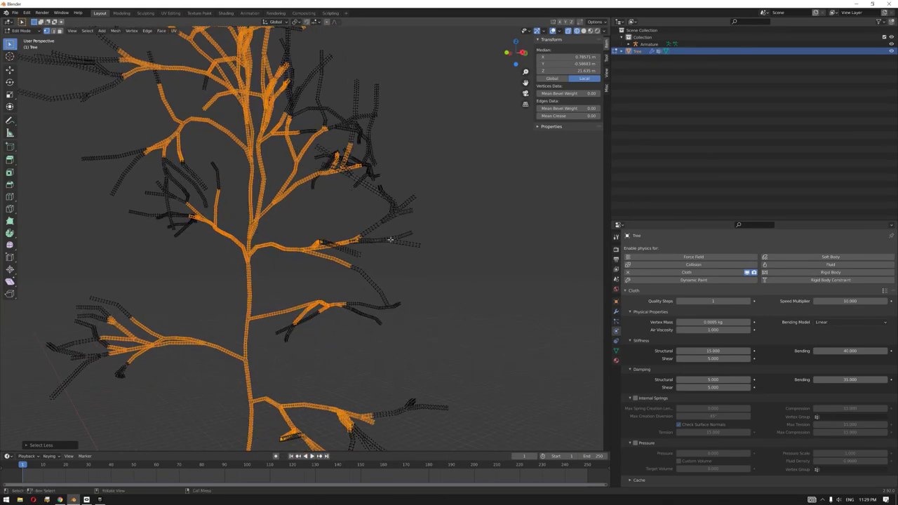
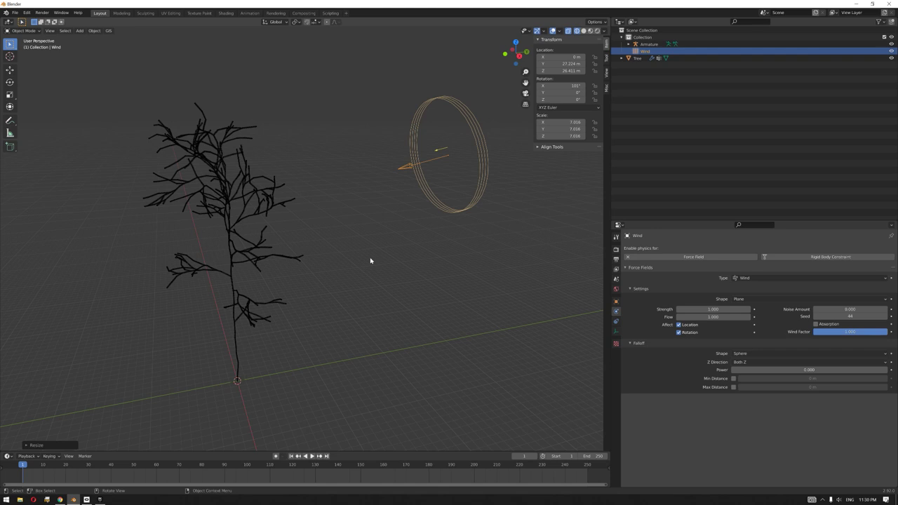
Set the Wind force field's strength to 20 and keyframe the strength value at the current frame.
middle_drag(370, 260, 396, 279)
middle_drag(331, 292, 338, 276)
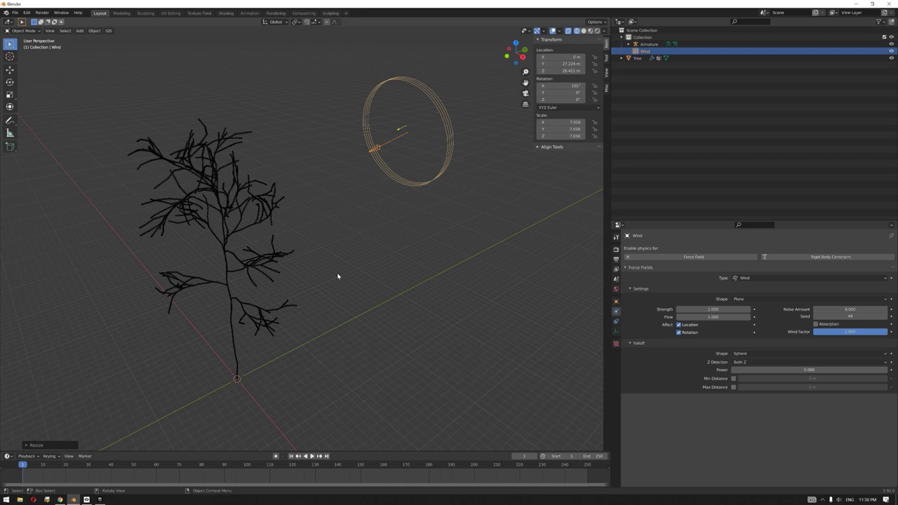
middle_drag(338, 277, 333, 262)
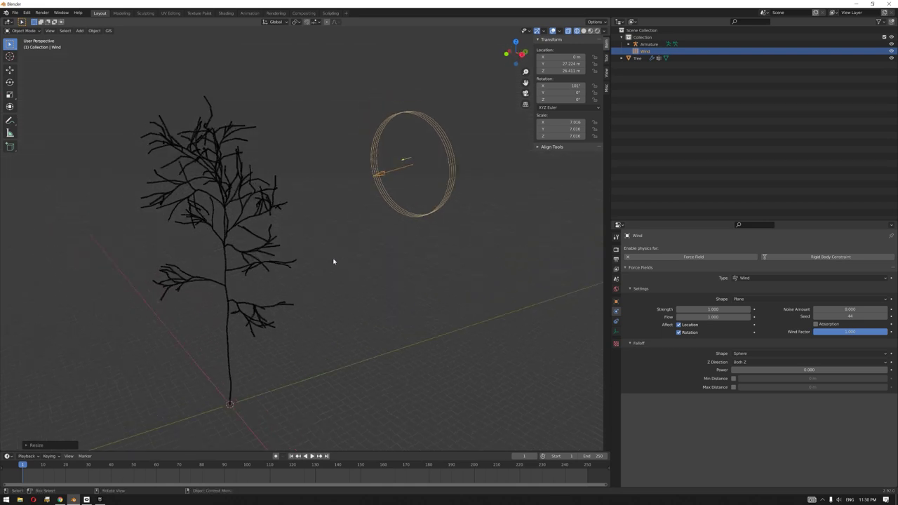
click(250, 251)
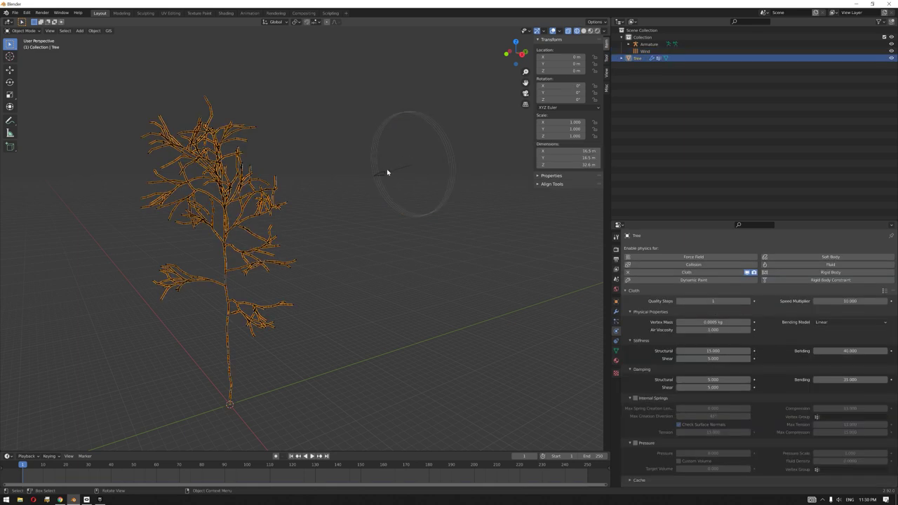
click(388, 172)
click(718, 310)
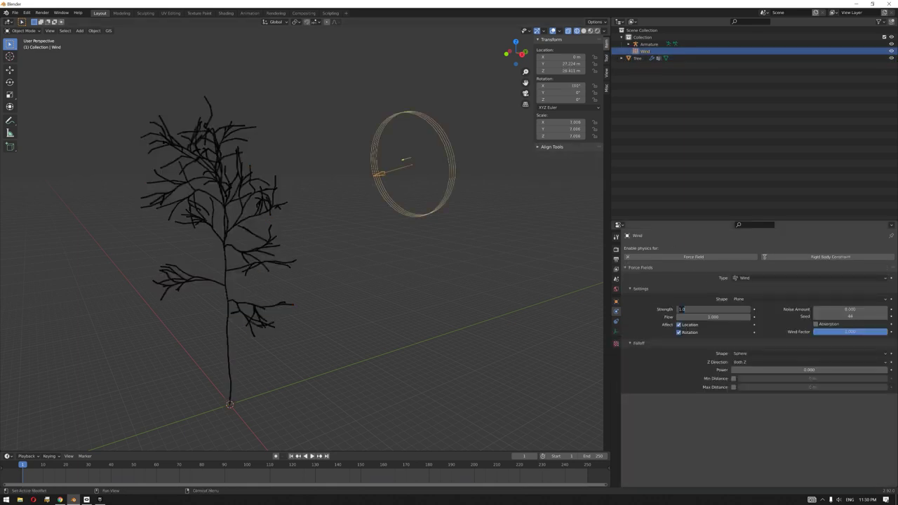
text(20)
key(Return)
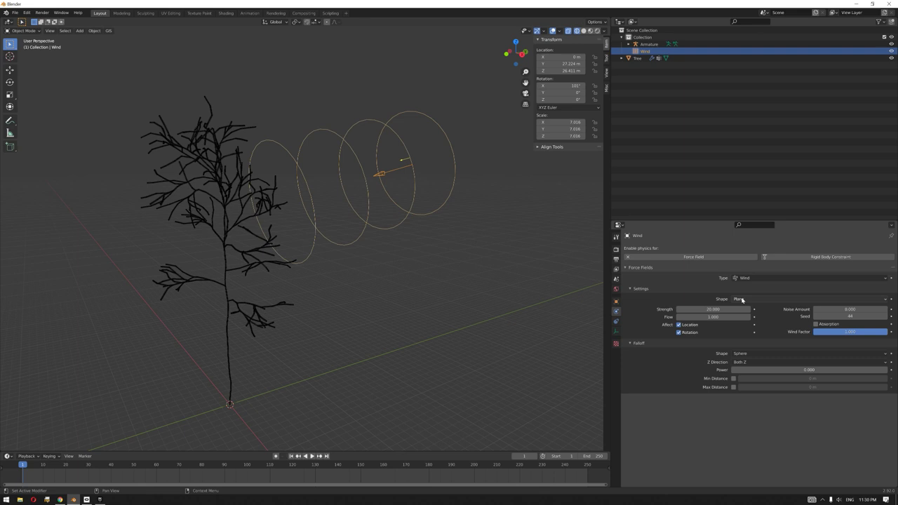
click(754, 310)
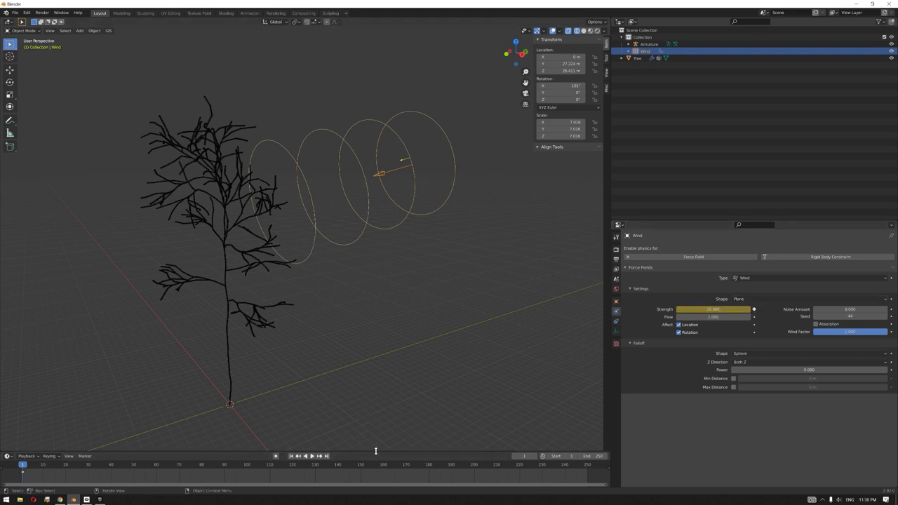
Enlarge the timeline area, switch it to the Graph Editor and show the wind strength curve with its sidebar properties.
drag(373, 451, 379, 360)
click(7, 363)
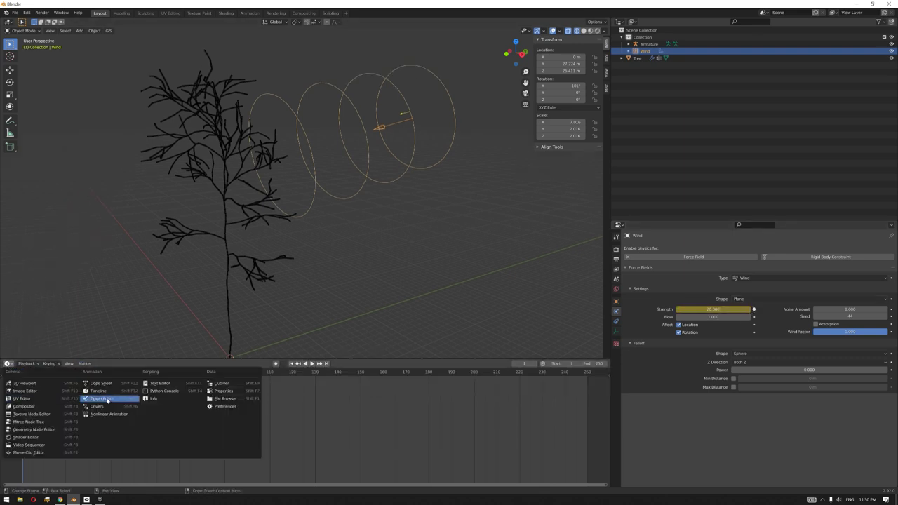
click(106, 400)
scroll(296, 429, down, 5)
middle_drag(296, 429, 298, 478)
middle_drag(317, 409, 282, 445)
key(n)
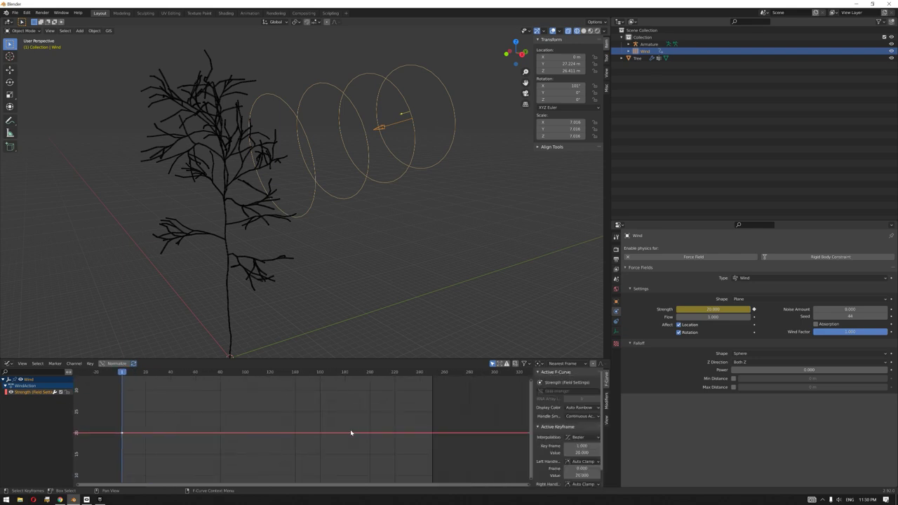
Add a Noise modifier to the wind strength curve, raising its scale to 32.6 and increasing its strength.
click(606, 402)
click(557, 385)
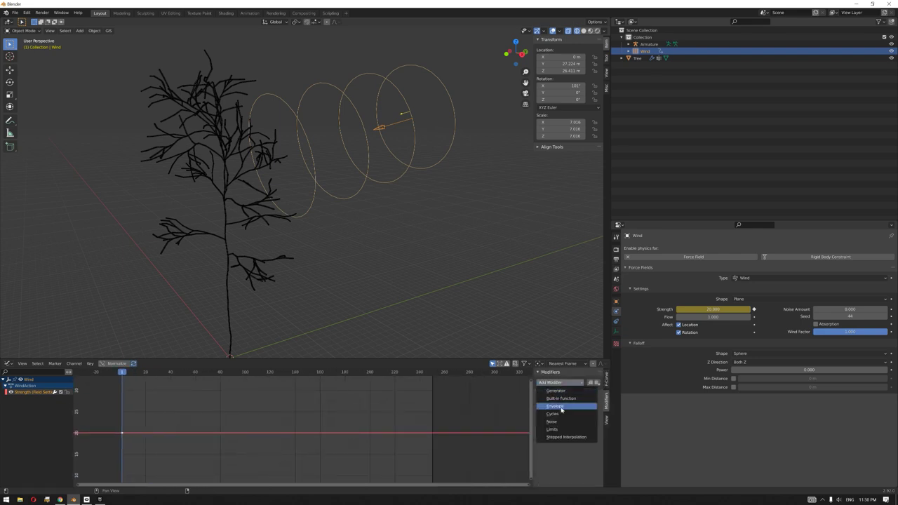
click(558, 421)
drag(558, 413, 667, 421)
scroll(360, 421, down, 4)
middle_drag(360, 420, 366, 444)
Save the blend file, play the wind simulation on the tree and return to frame 0.
middle_drag(331, 288, 323, 289)
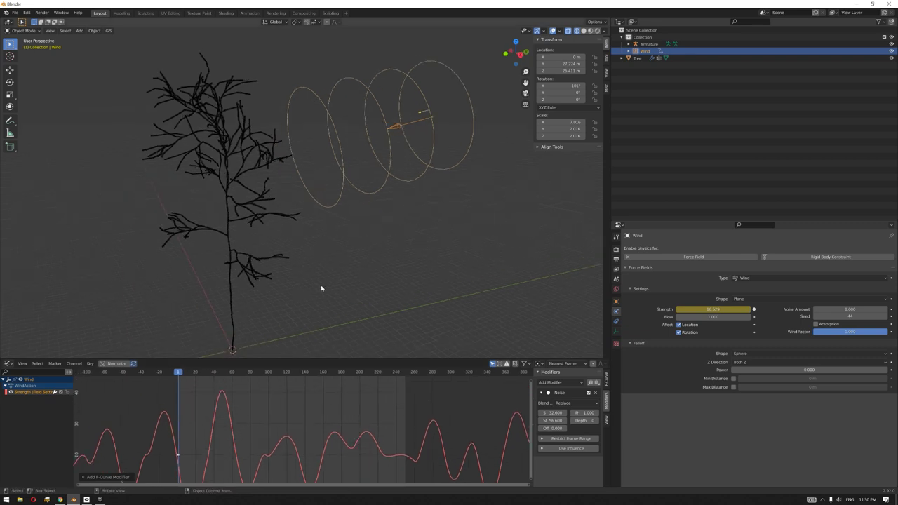
key(ctrl+s)
key(space)
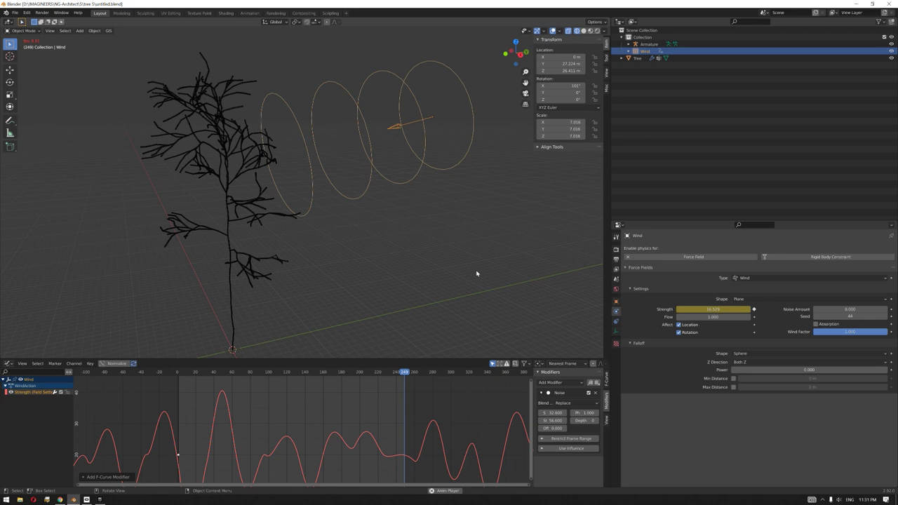
key(space)
drag(182, 376, 315, 382)
middle_drag(257, 253, 293, 237)
scroll(280, 244, up, 4)
drag(315, 378, 141, 376)
scroll(368, 214, down, 4)
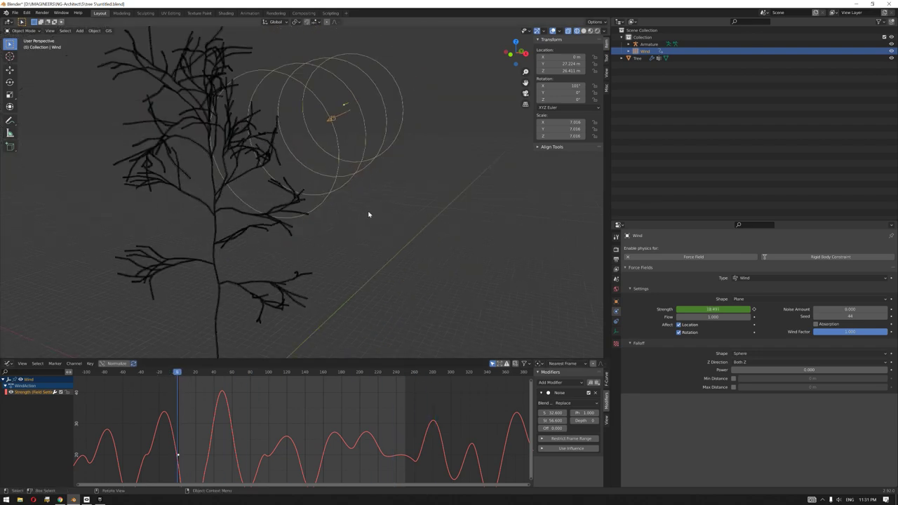
Enter Edit Mode on the tree mesh and select the vertices of its Nonmovable vertex group.
click(247, 218)
click(616, 350)
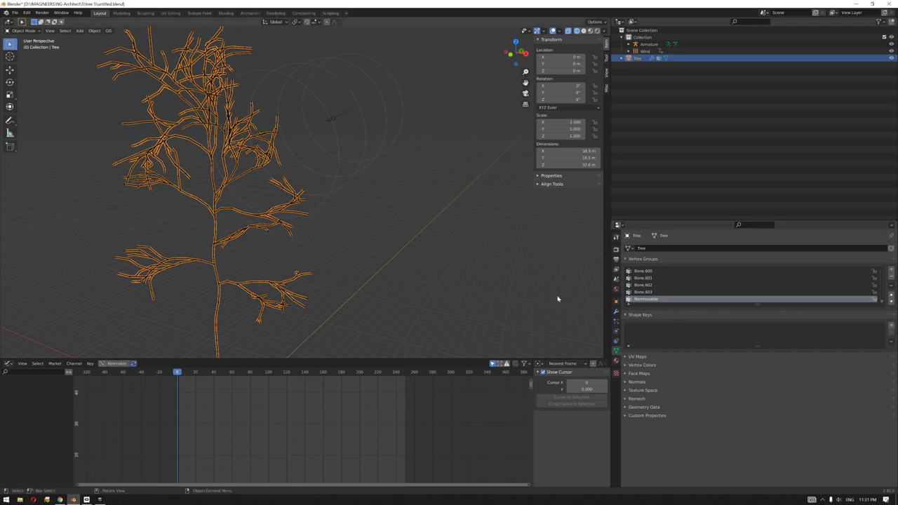
key(Tab)
click(788, 313)
middle_drag(411, 240, 405, 242)
Grow the selection a few rings towards the twigs, assign it to the Nonmovable vertex group and return to Object Mode.
key(ctrl+KP_Add)
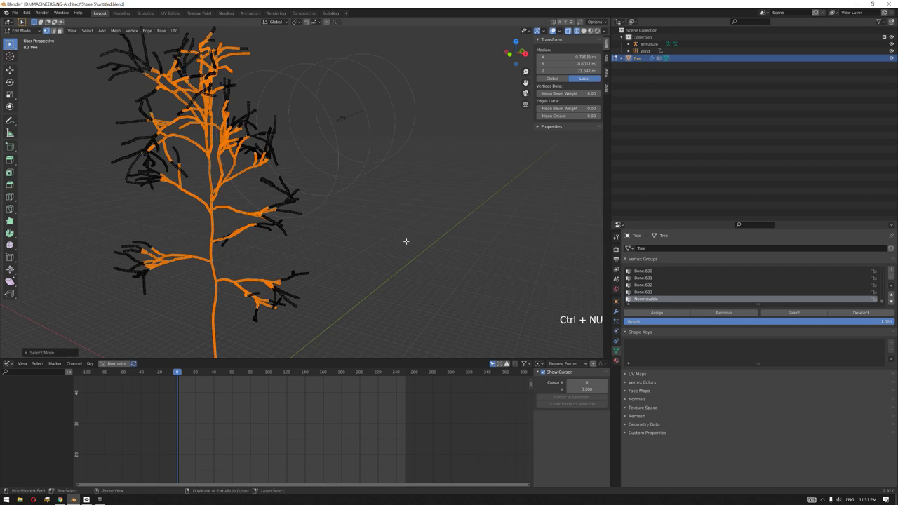
key(ctrl+KP_Add)
key(ctrl+KP_Add)
key(ctrl+KP_Add)
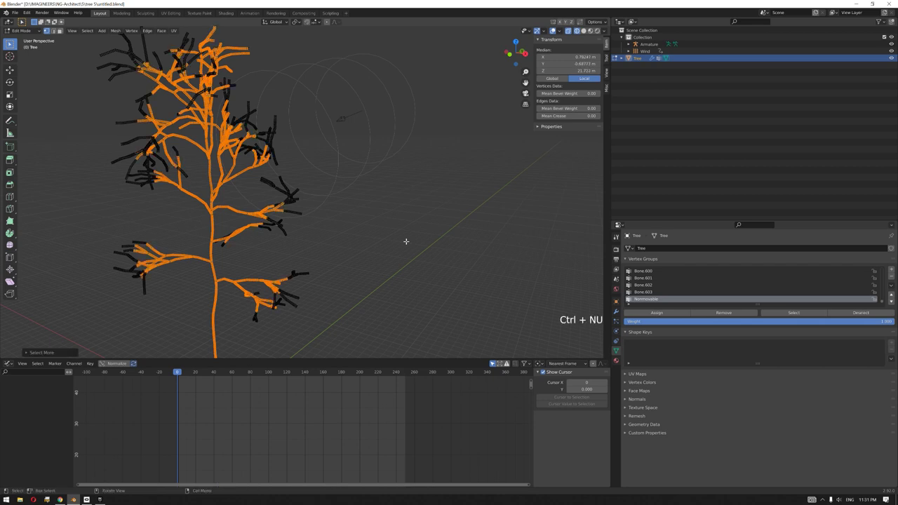
middle_drag(397, 219, 393, 223)
click(665, 313)
key(Tab)
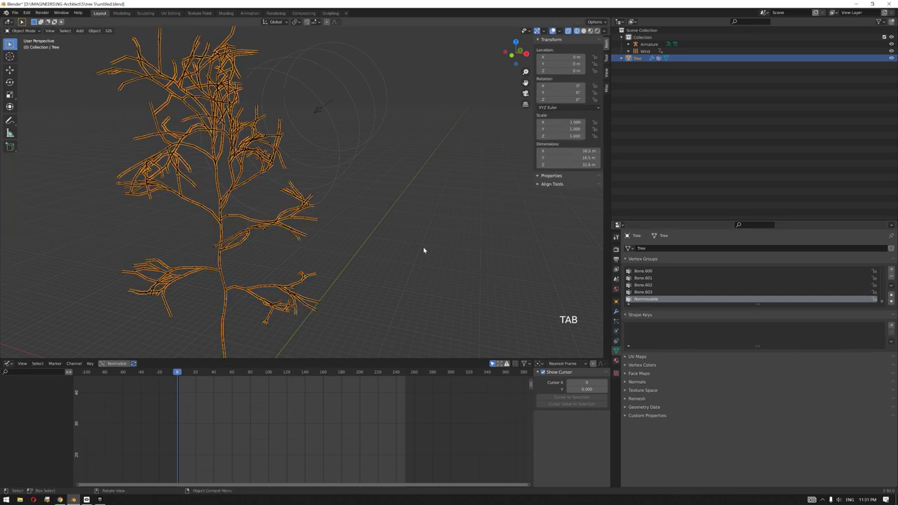
Select the Wind object and set its strength curve's Noise modifier to scale 17.5, strength 57.4, phase -0.9 and depth 3.
click(421, 253)
scroll(418, 258, down, 3)
middle_drag(417, 258, 387, 249)
scroll(387, 249, up, 2)
middle_drag(392, 197, 426, 215)
drag(473, 41, 399, 201)
scroll(322, 419, down, 2)
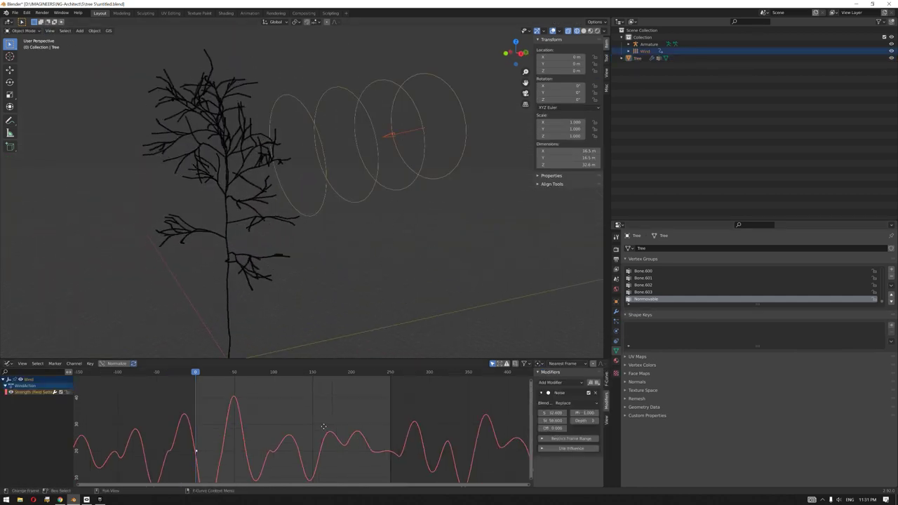
middle_drag(310, 454, 303, 424)
scroll(303, 424, down, 1)
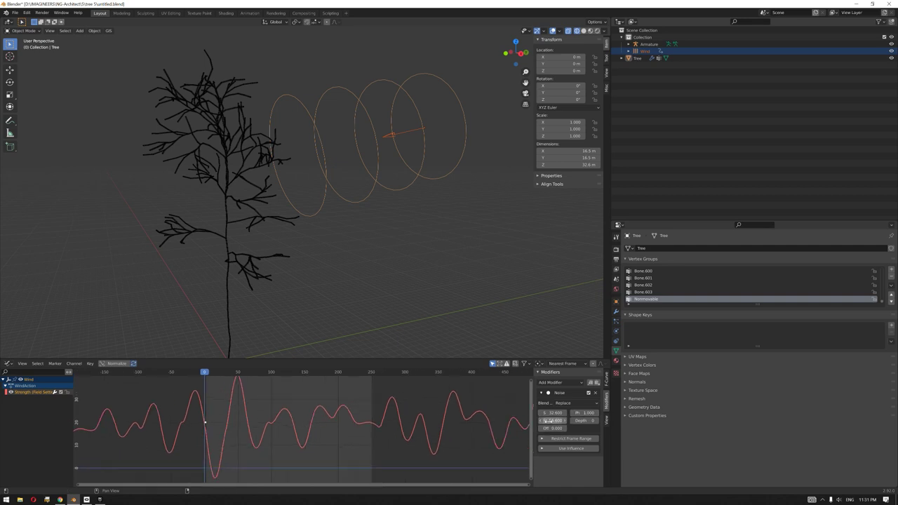
drag(552, 420, 592, 421)
drag(557, 414, 449, 413)
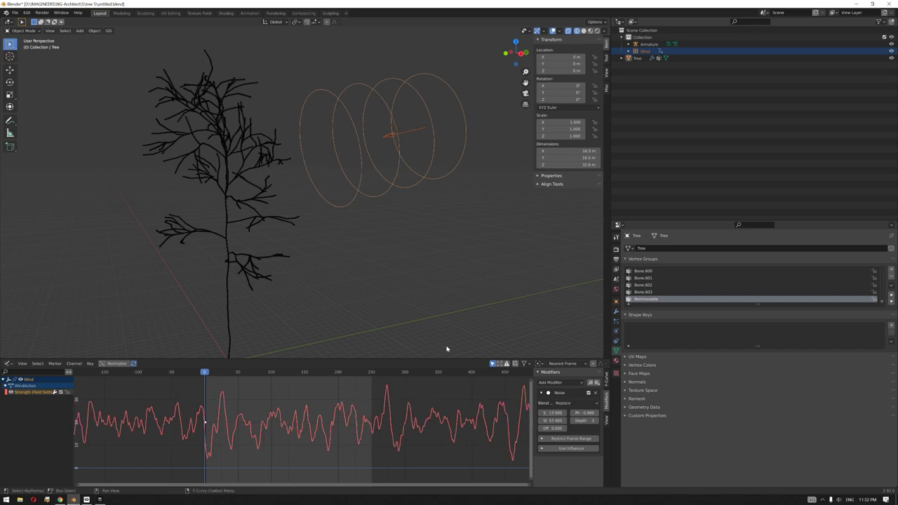
Play the wind simulation through its frame range, replay it from the start and examine the branch movement up close.
click(379, 298)
key(space)
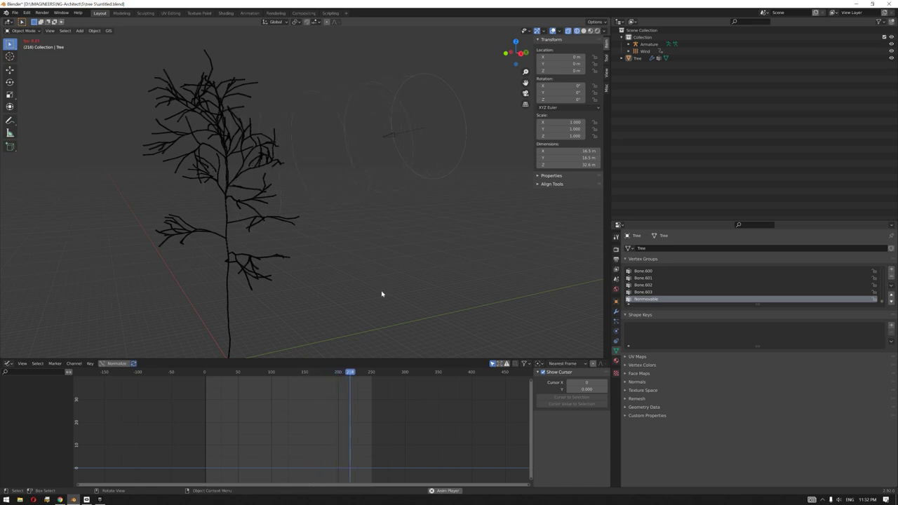
key(space)
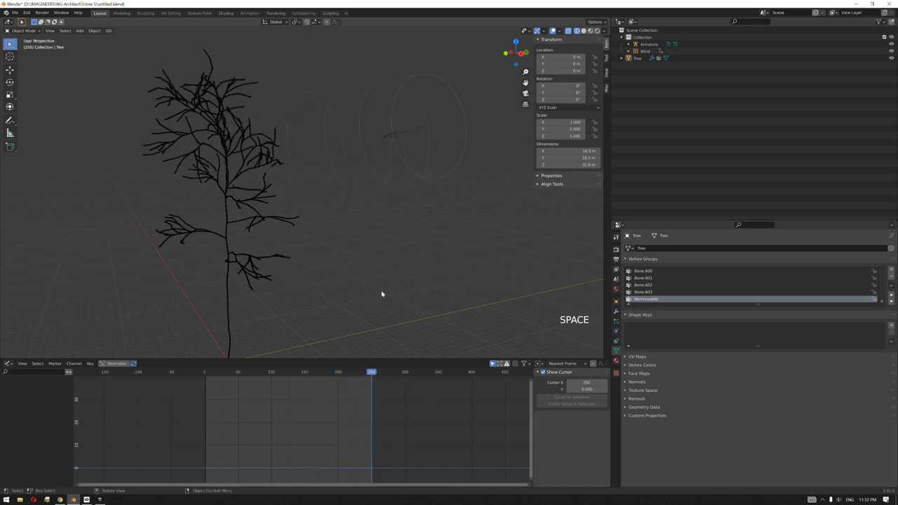
drag(371, 371, 195, 387)
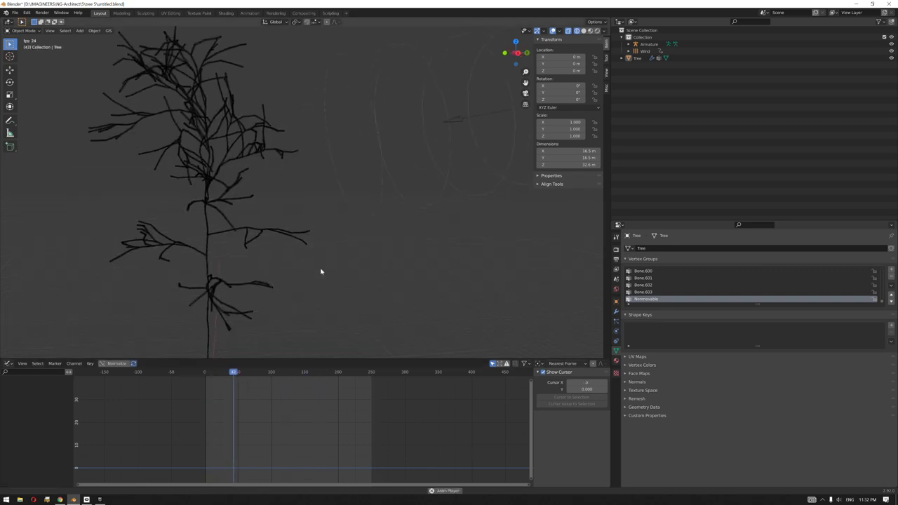
middle_drag(321, 271, 310, 263)
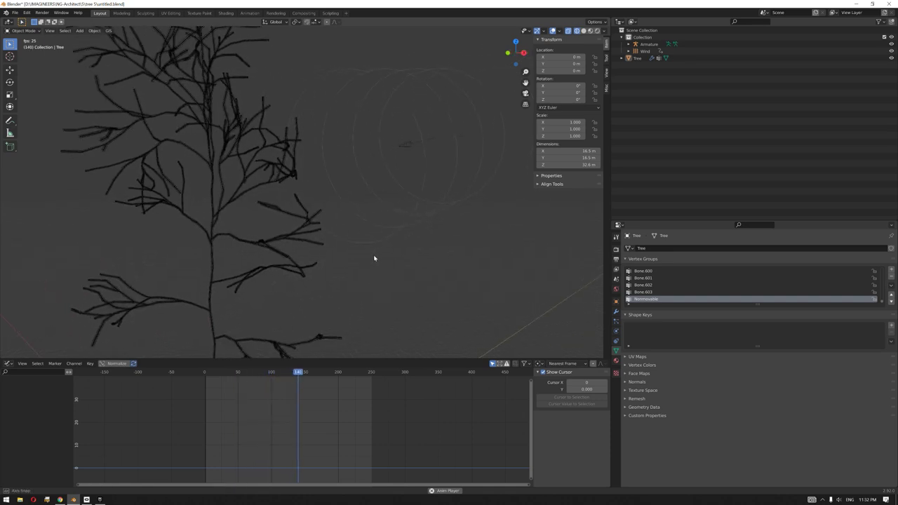
middle_drag(372, 256, 359, 262)
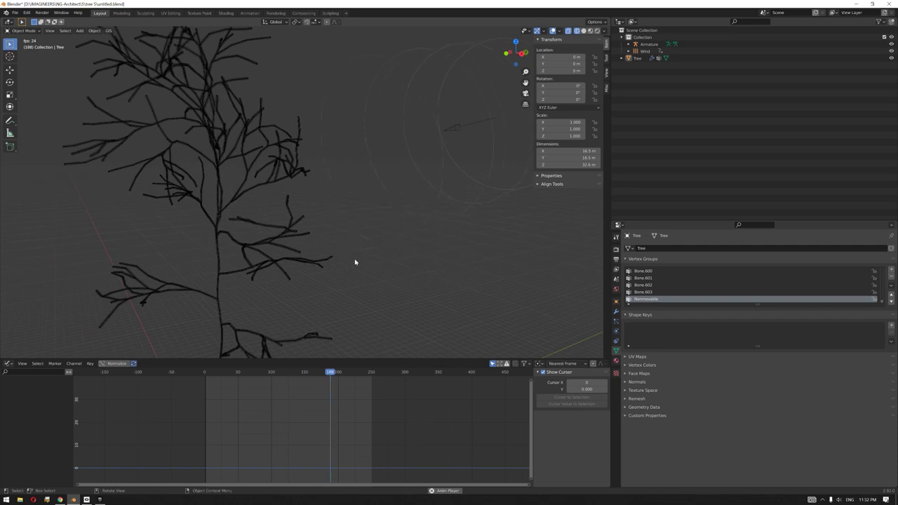
key(space)
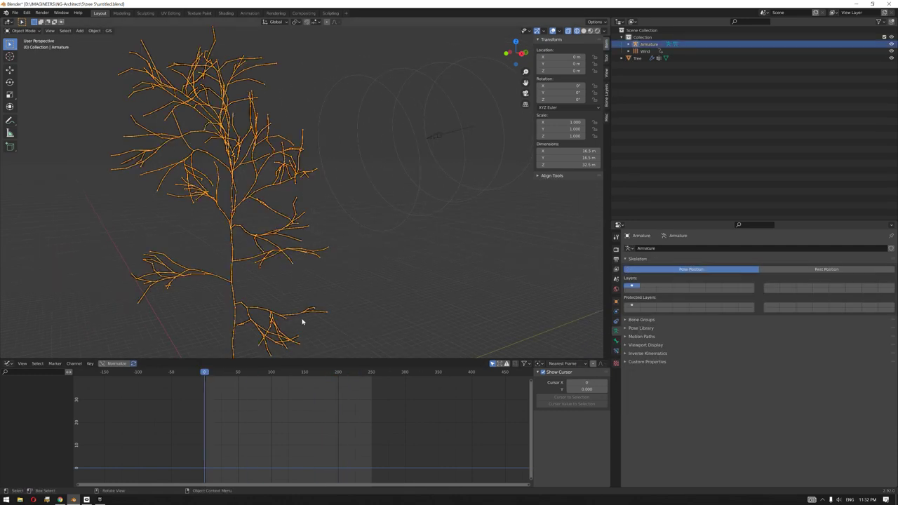
Set the tree's cloth physics to 5 quality steps and a speed multiplier of 20.
click(300, 315)
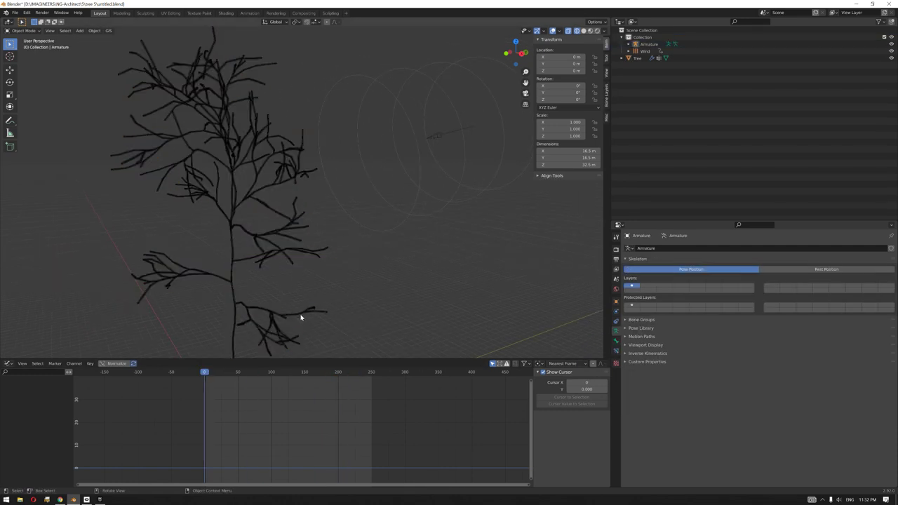
click(301, 318)
click(616, 334)
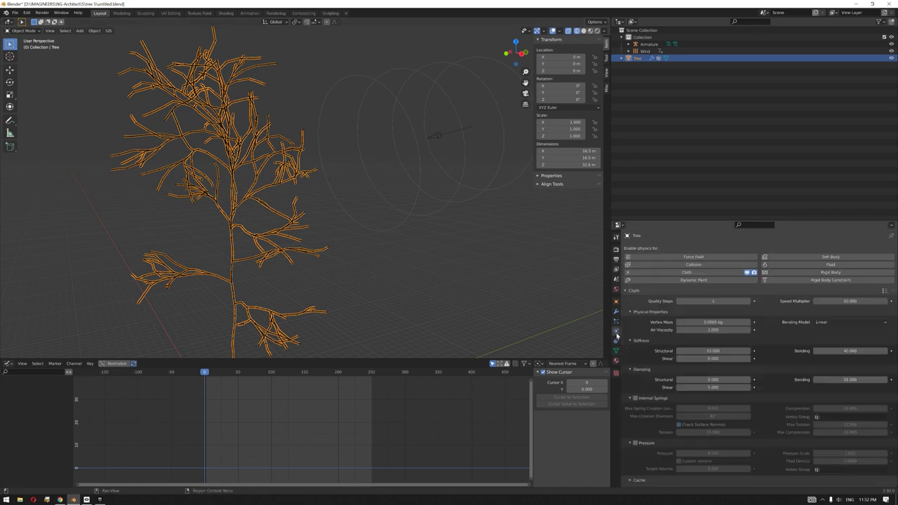
click(710, 301)
key(Return)
click(846, 301)
text(20)
key(Return)
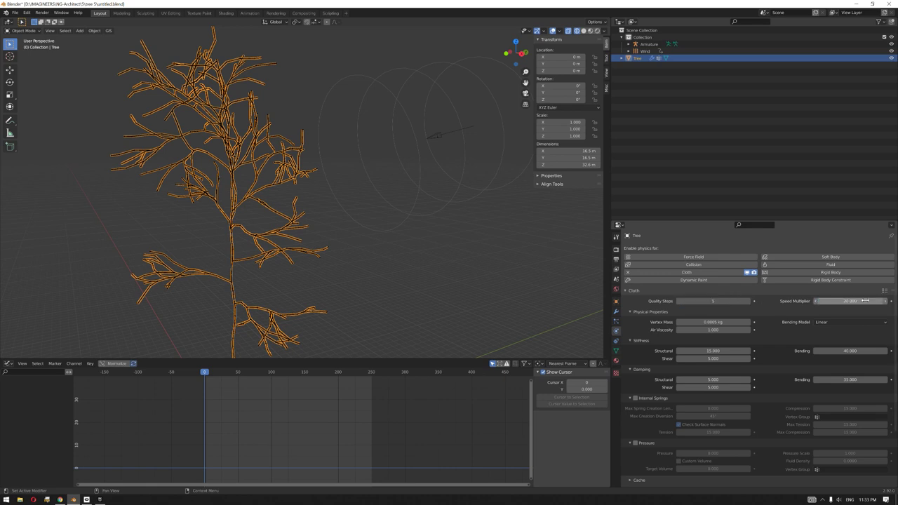
Set the simulation end frame in the tree's cloth cache settings to 1000.
scroll(760, 362, down, 4)
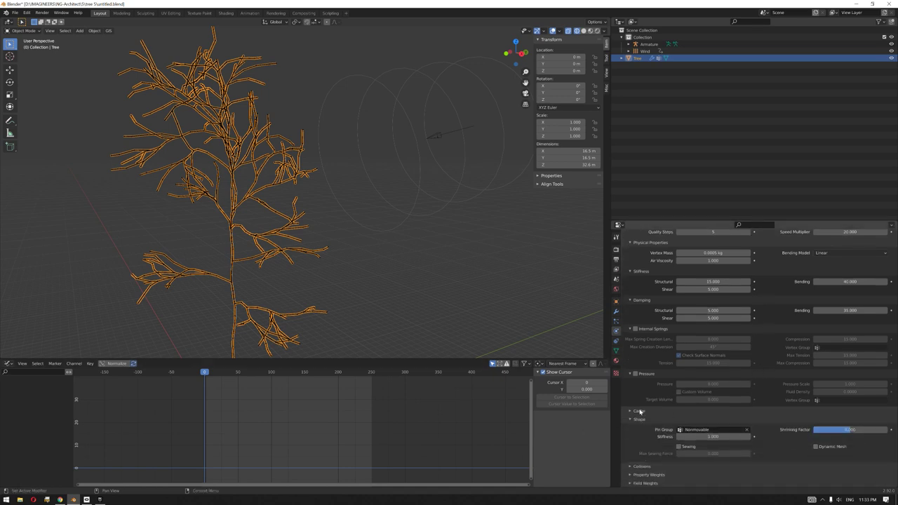
click(638, 411)
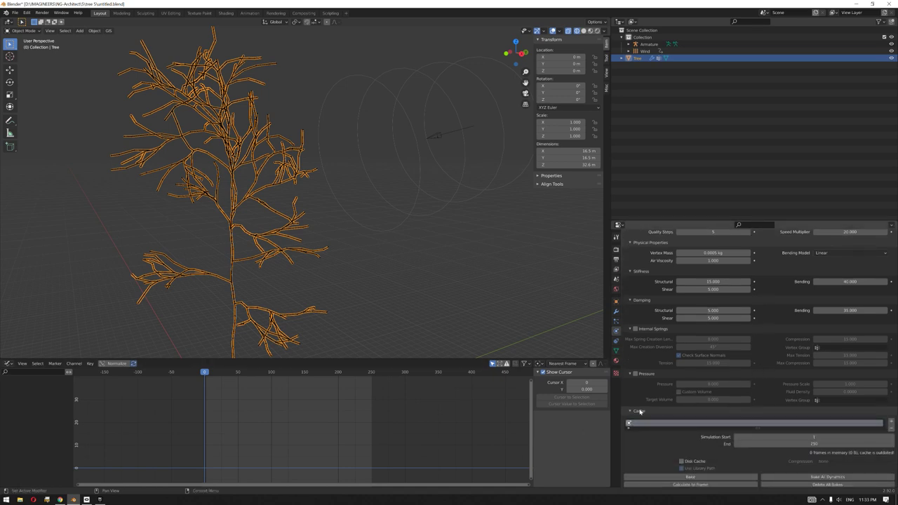
click(806, 444)
Switch the Graph Editor area back to the Timeline and set the scene's end frame to 1000.
click(12, 365)
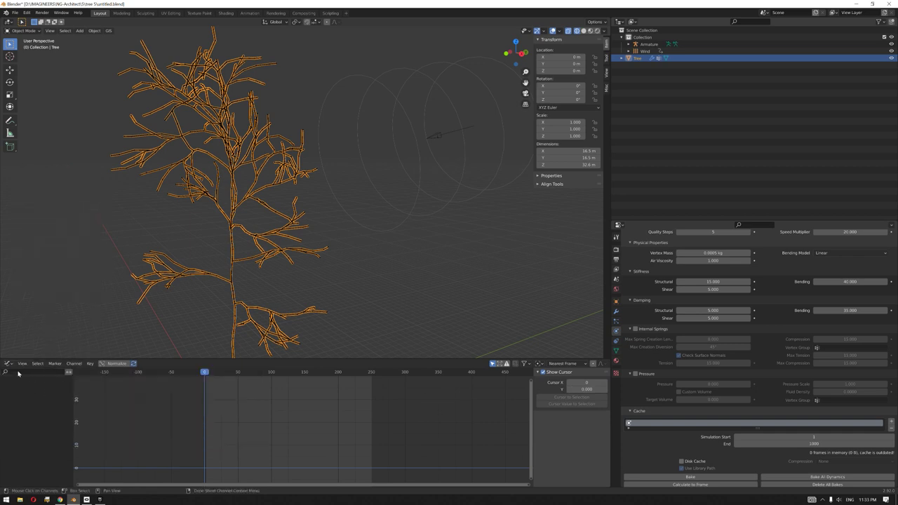
click(9, 363)
click(113, 393)
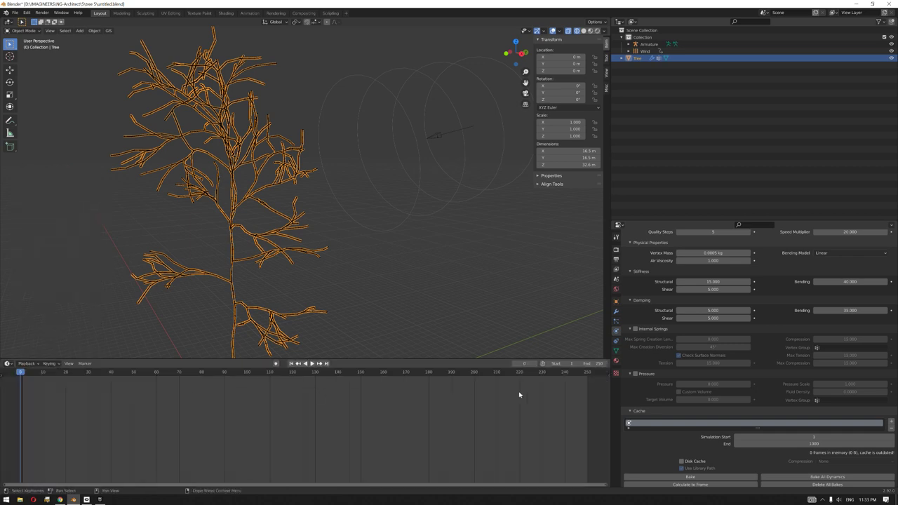
text(1000)
key(Return)
Play the animation with the tree deselected to calculate the cloth cache over the extended frame range.
click(380, 270)
scroll(337, 287, down, 3)
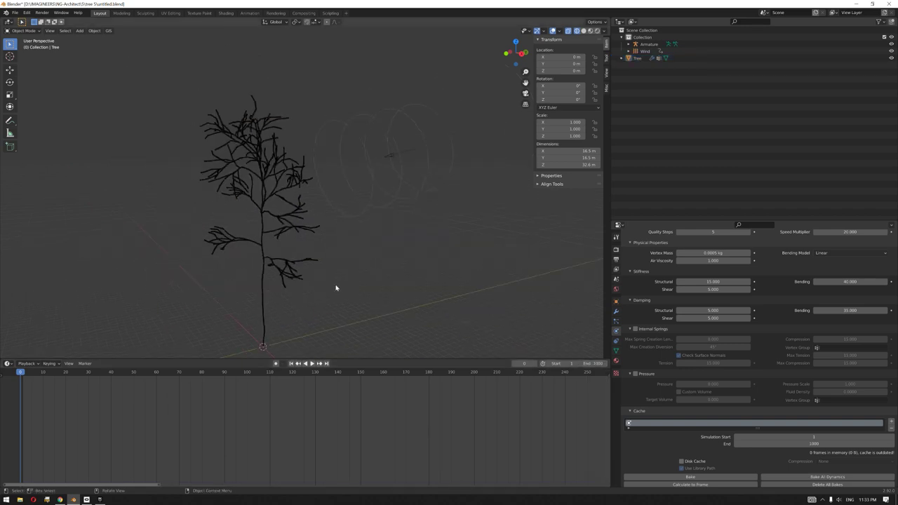
middle_drag(394, 292, 372, 289)
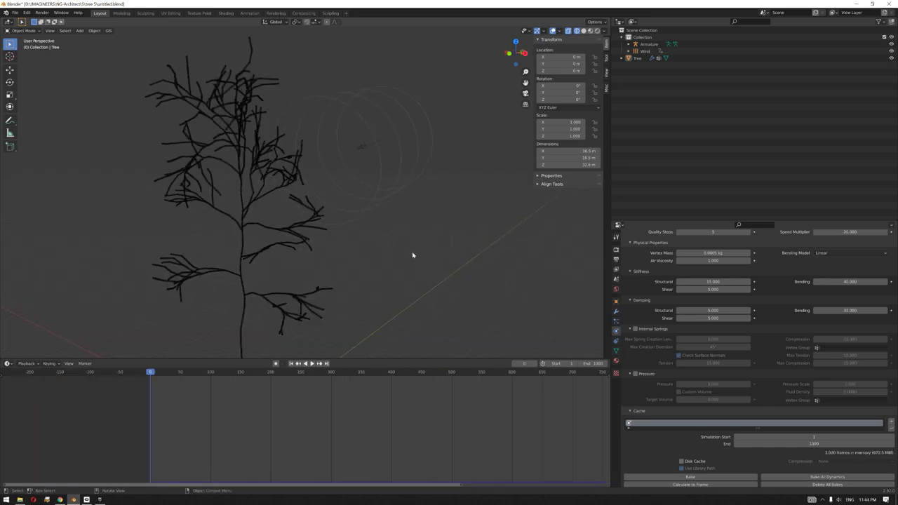
key(space)
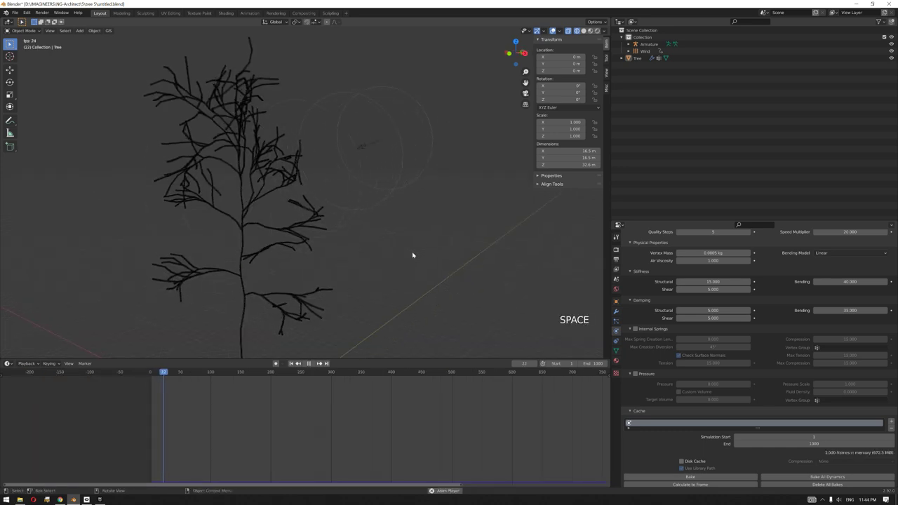
Examine the cached wind animation from several angles in a maximized viewport, restore the layout, and stop playback.
key(ctrl+space)
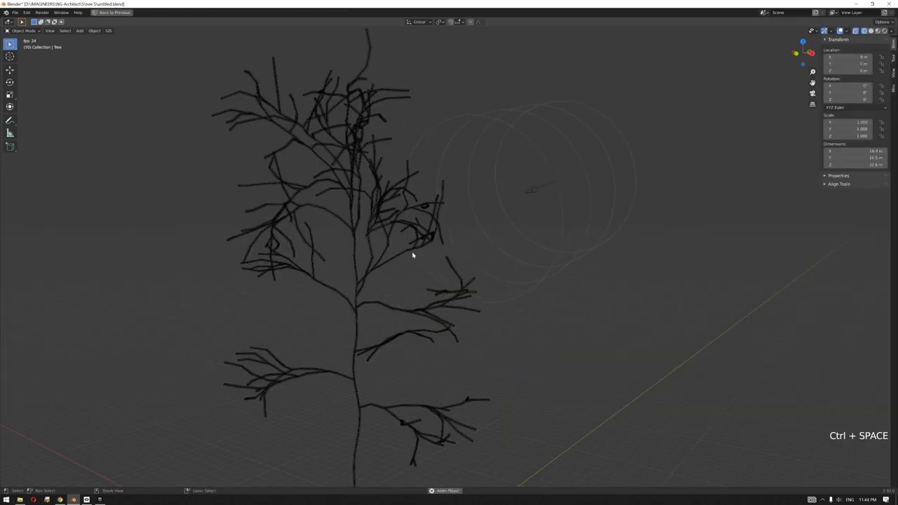
mouse_move(451, 244)
middle_down()
mouse_move(397, 245)
mouse_move(451, 216)
mouse_move(442, 240)
mouse_move(457, 252)
middle_up()
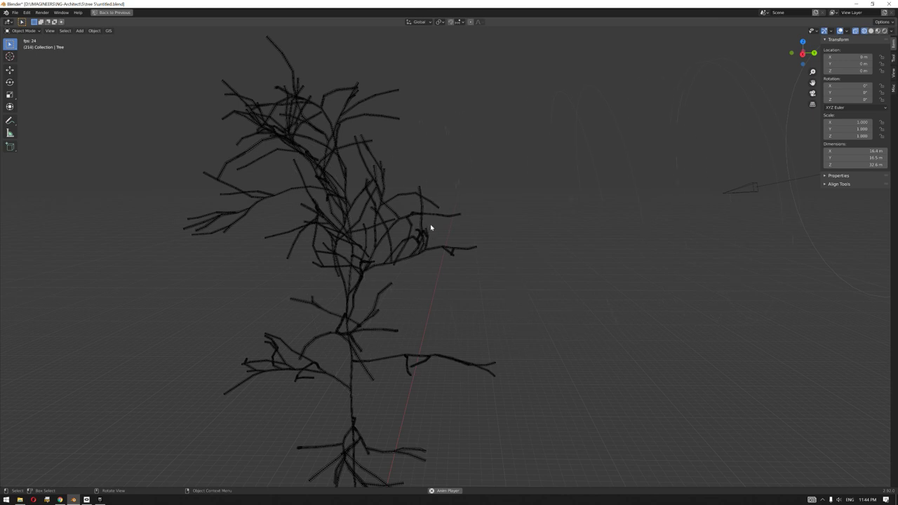
middle_drag(431, 227, 443, 226)
scroll(386, 214, down, 2)
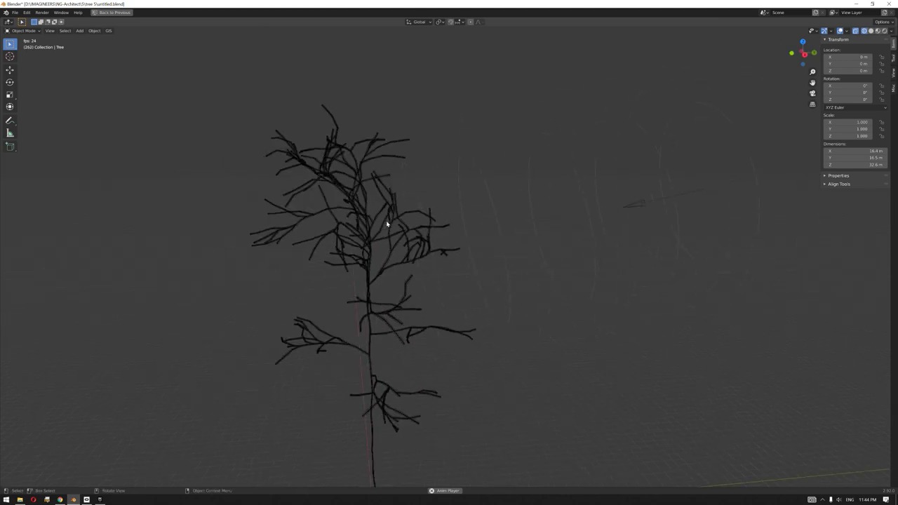
middle_drag(386, 221, 434, 257)
scroll(433, 253, down, 2)
key(ctrl+space)
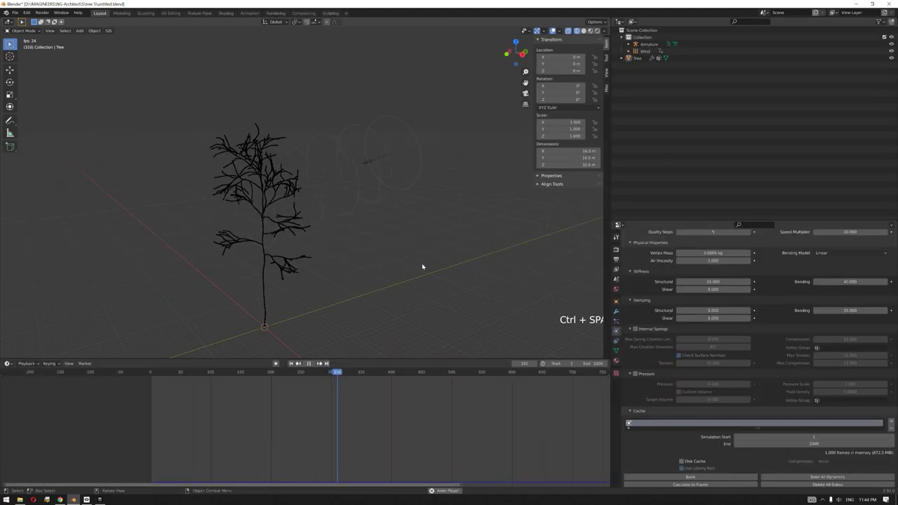
key(space)
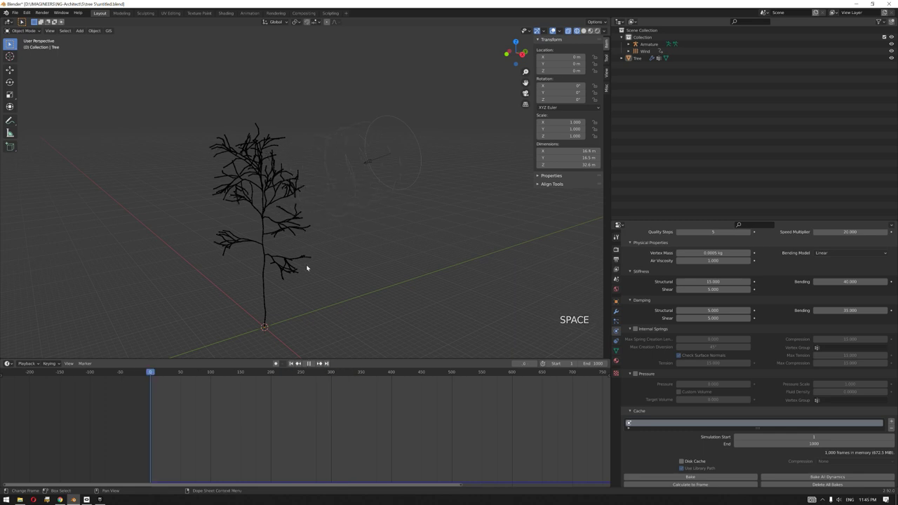
Select the tree, switch the Outliner area to the Mtree Node Tree editor, and save the node setup as the scots pine preset.
scroll(318, 268, up, 6)
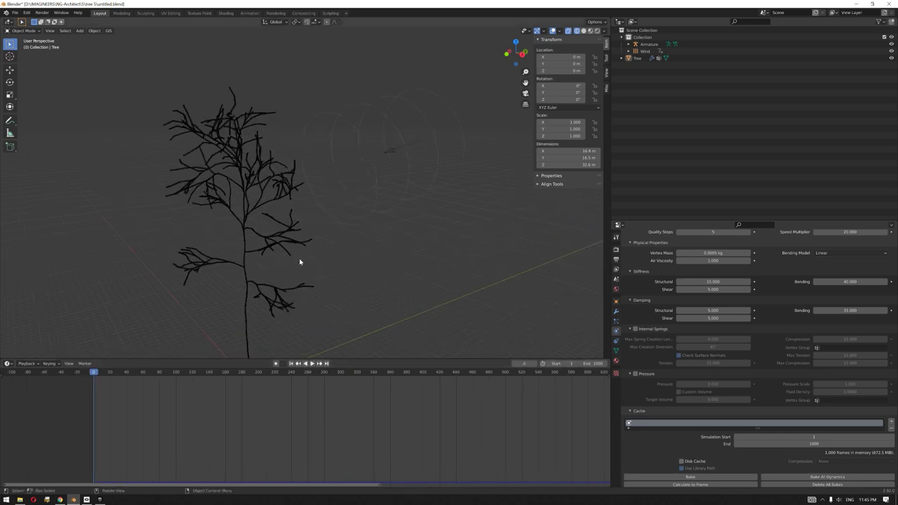
click(314, 222)
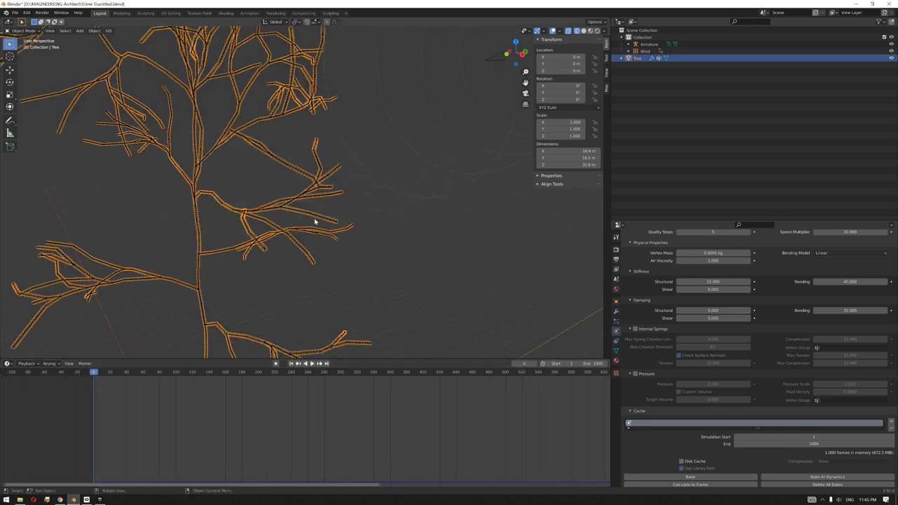
click(620, 22)
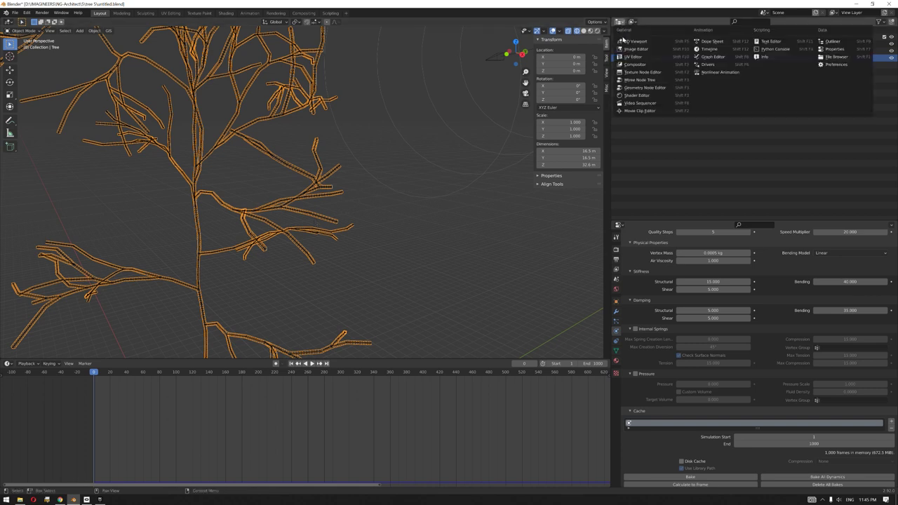
click(642, 80)
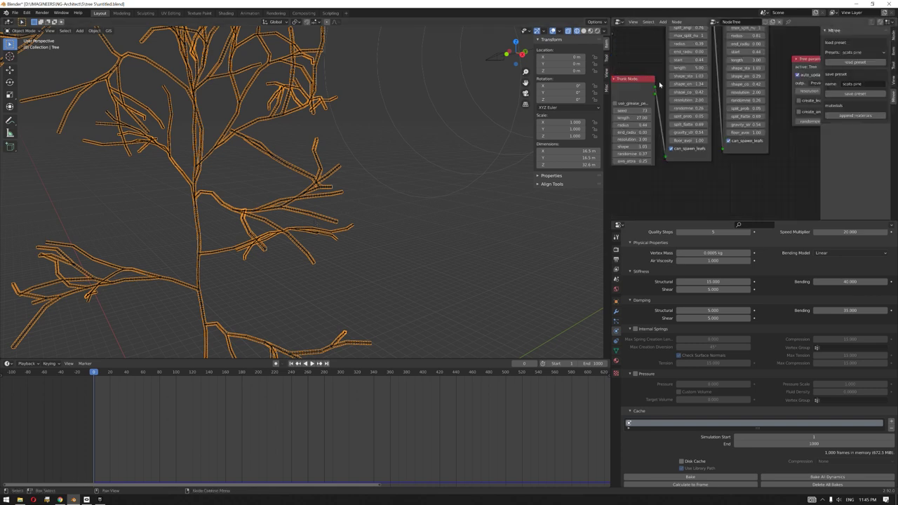
scroll(702, 138, down, 1)
middle_drag(770, 161, 766, 200)
scroll(772, 187, down, 2)
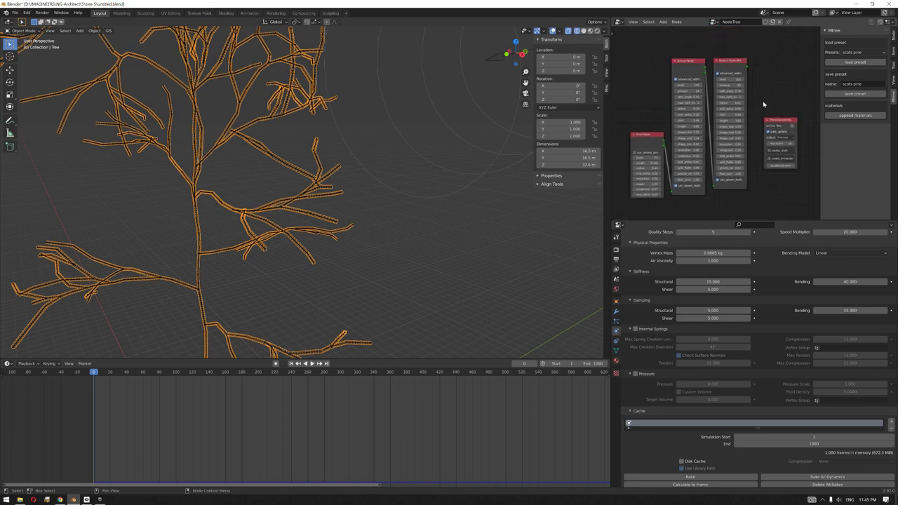
click(860, 94)
Select the tree's armature, put it in Pose Mode, and select all of its bones.
scroll(354, 148, down, 8)
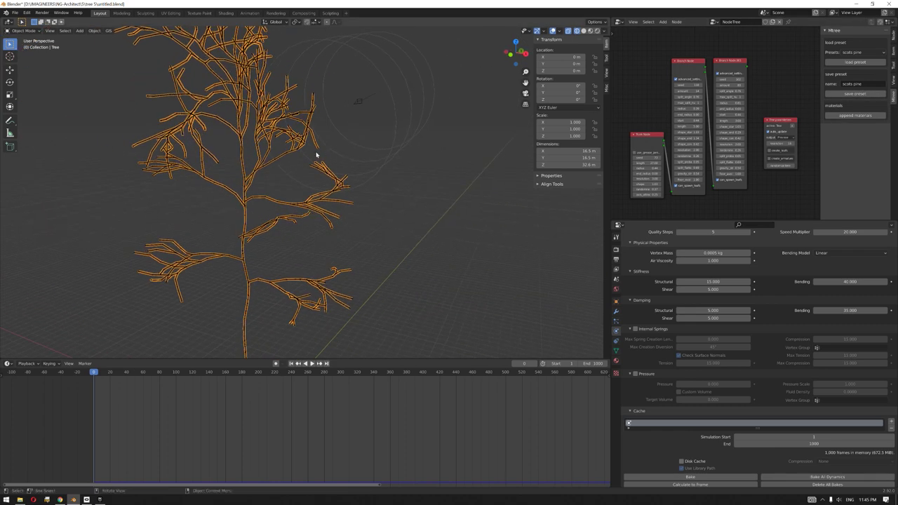
scroll(280, 176, up, 4)
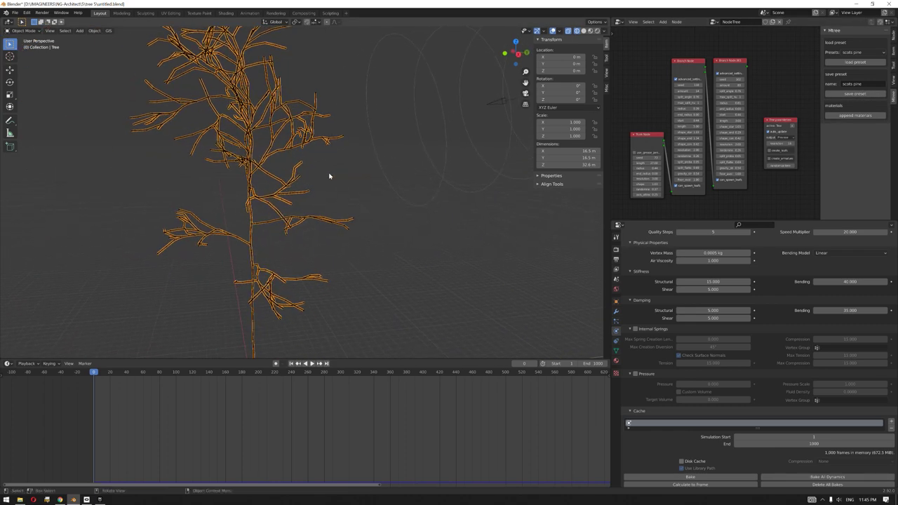
scroll(284, 213, up, 2)
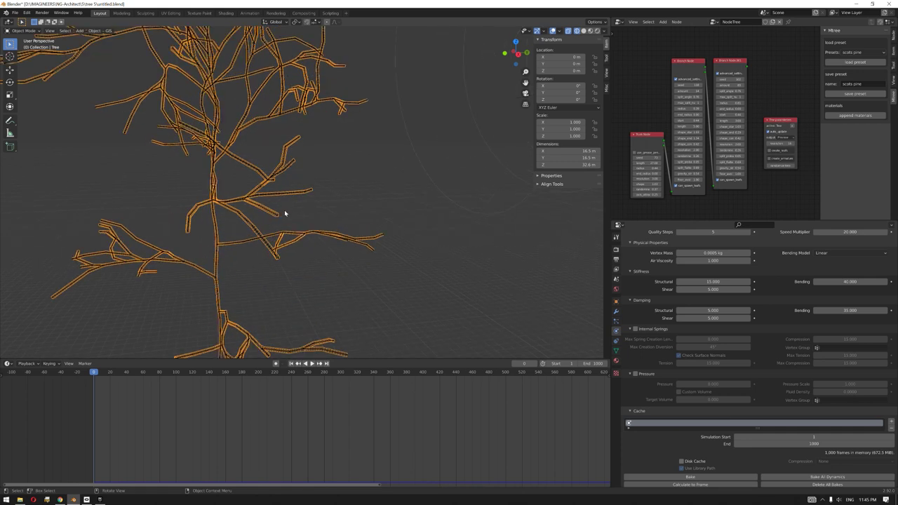
scroll(280, 211, up, 1)
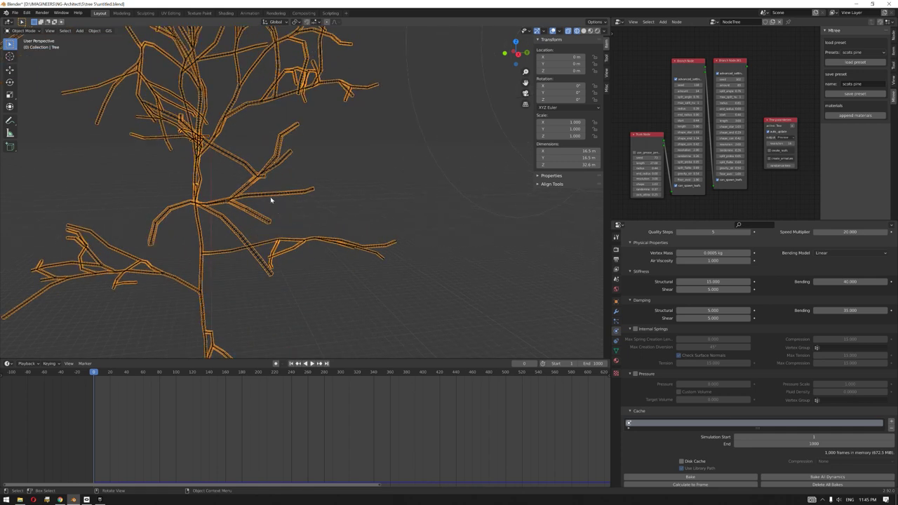
click(269, 197)
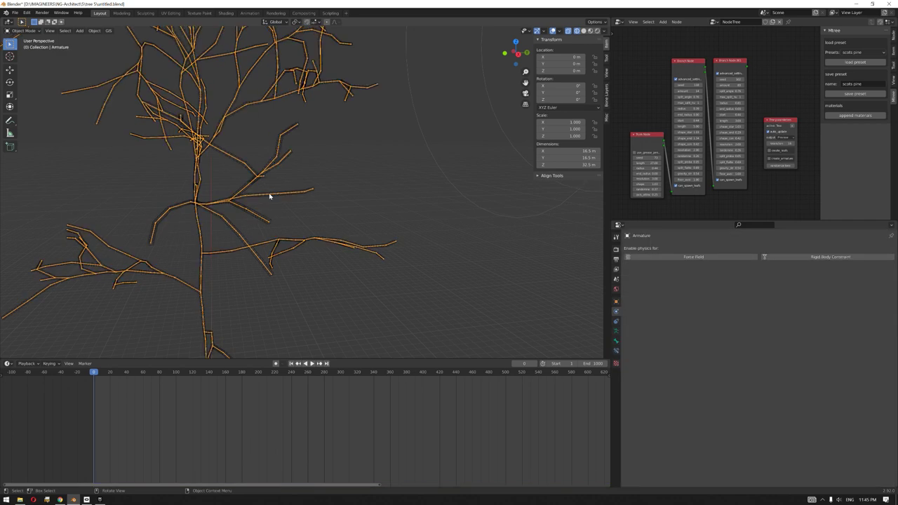
click(25, 31)
click(27, 55)
key(a)
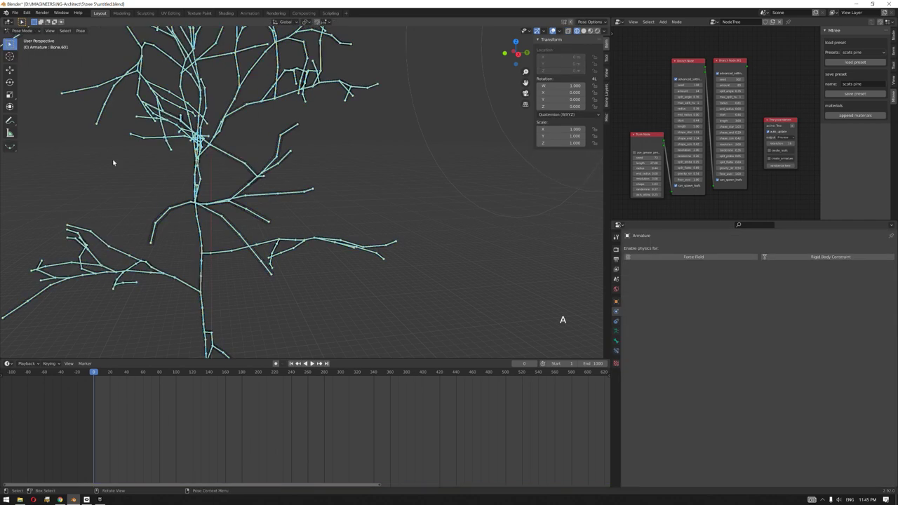
Bake the bones' pose action over frames 1 to 1000 with only selected bones, visual keying, clear constraints, clear parents and clean curves enabled.
click(78, 32)
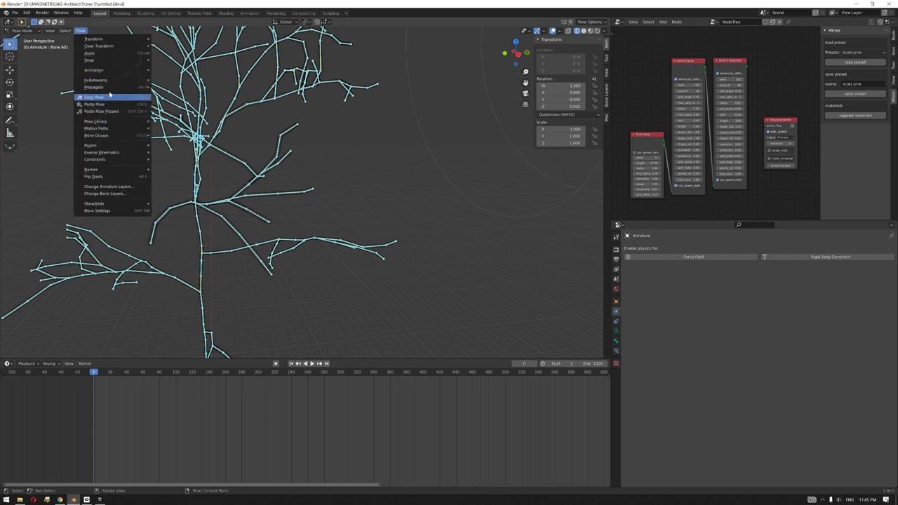
mouse_move(113, 72)
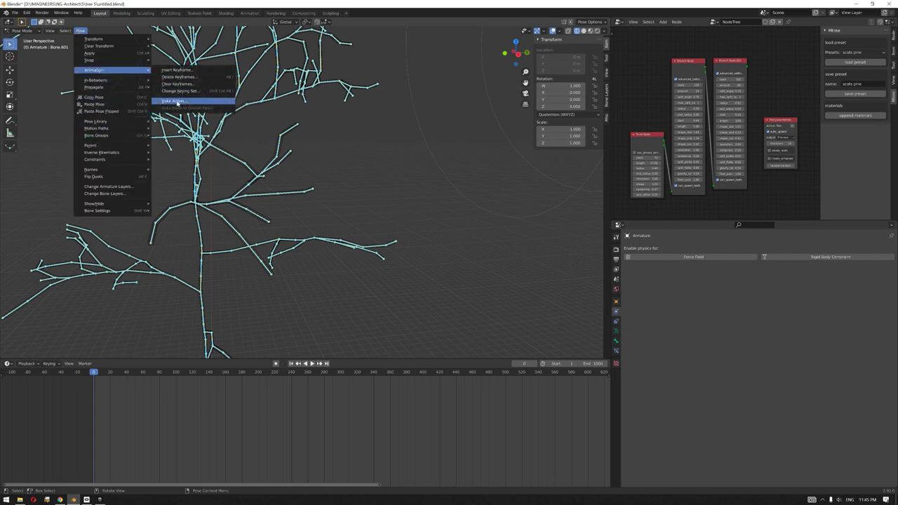
click(177, 104)
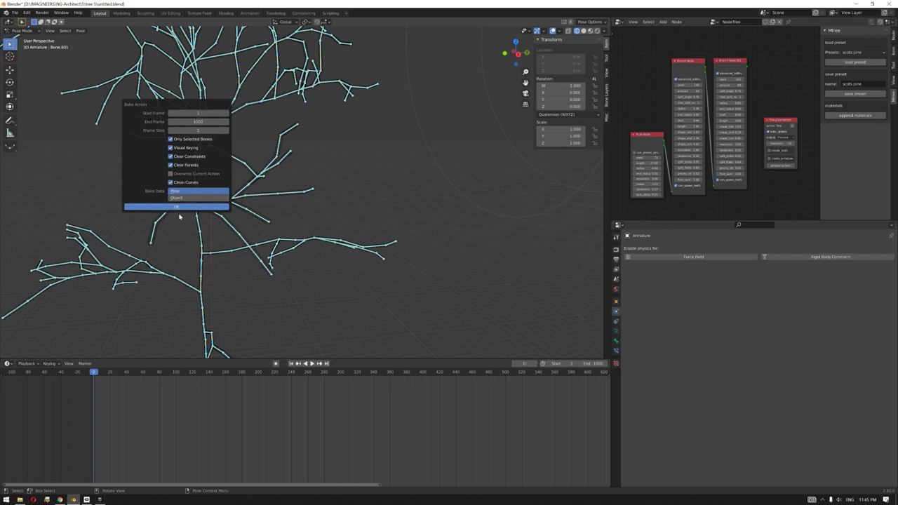
click(182, 208)
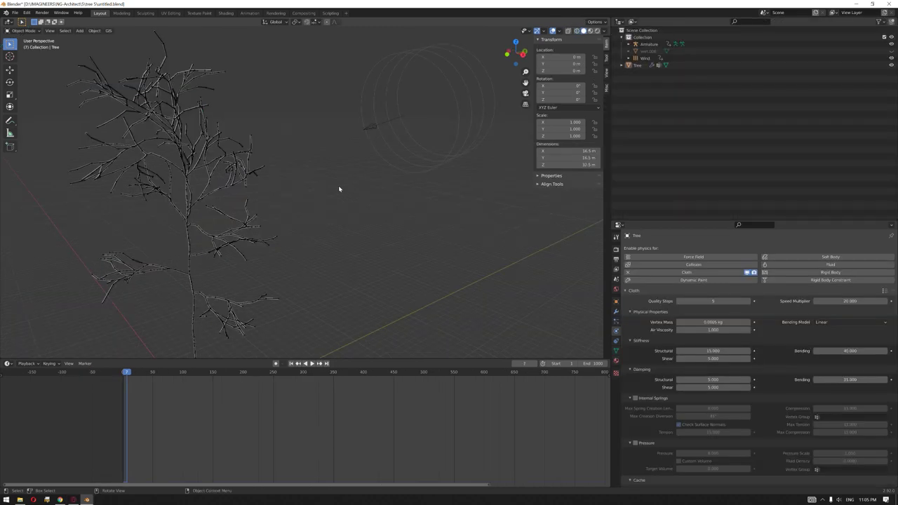
Delete the cloth-simulated tree mesh and the wind force field, keeping the baked armature.
scroll(269, 243, up, 2)
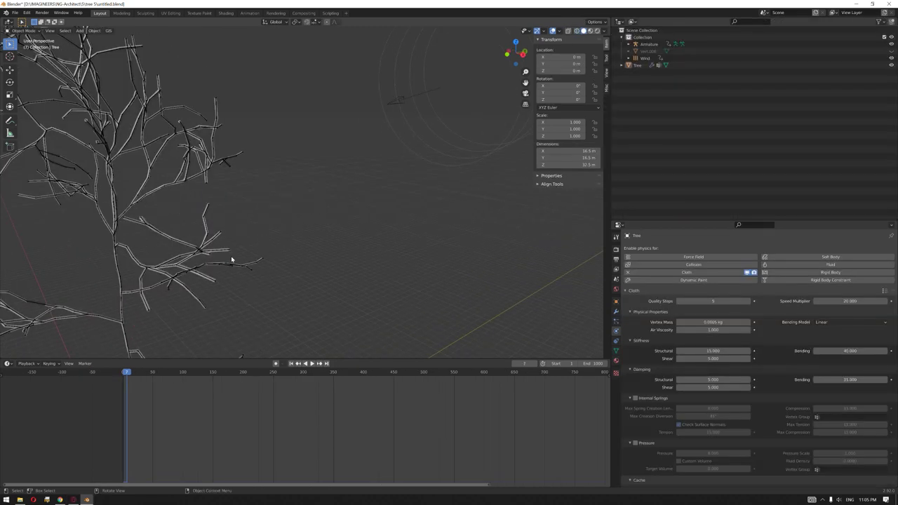
click(225, 252)
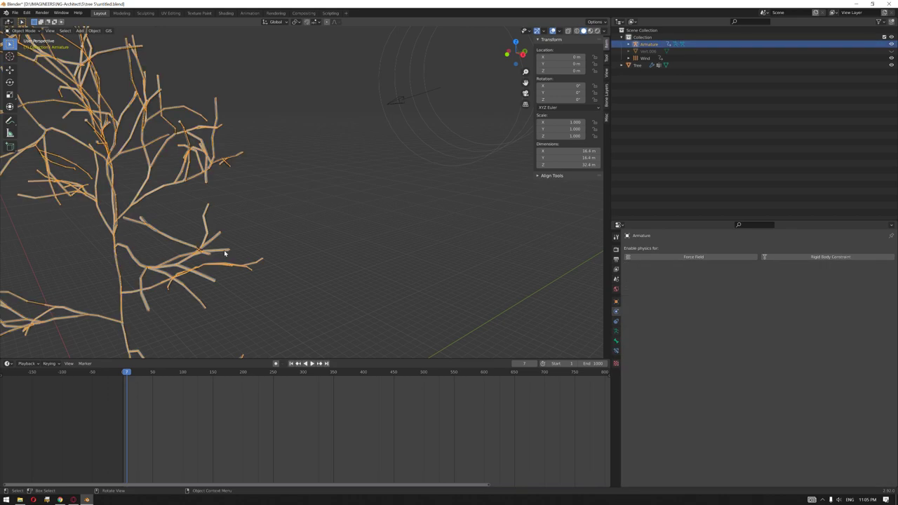
click(225, 252)
key(Delete)
click(413, 84)
key(Delete)
Play the baked armature animation to check the bones' motion, stop it, and return to frame 0.
scroll(369, 164, down, 3)
key(space)
scroll(240, 264, up, 2)
scroll(243, 259, down, 1)
scroll(264, 252, down, 2)
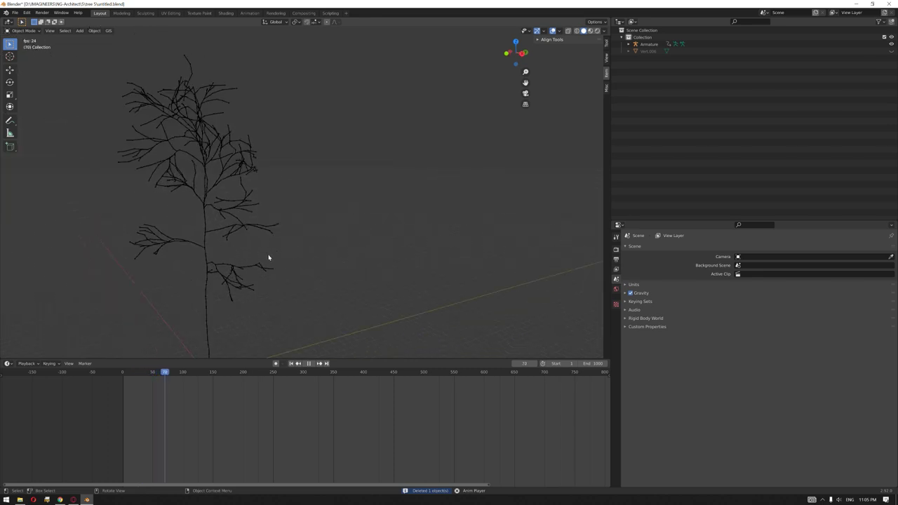
key(space)
drag(175, 372, 123, 373)
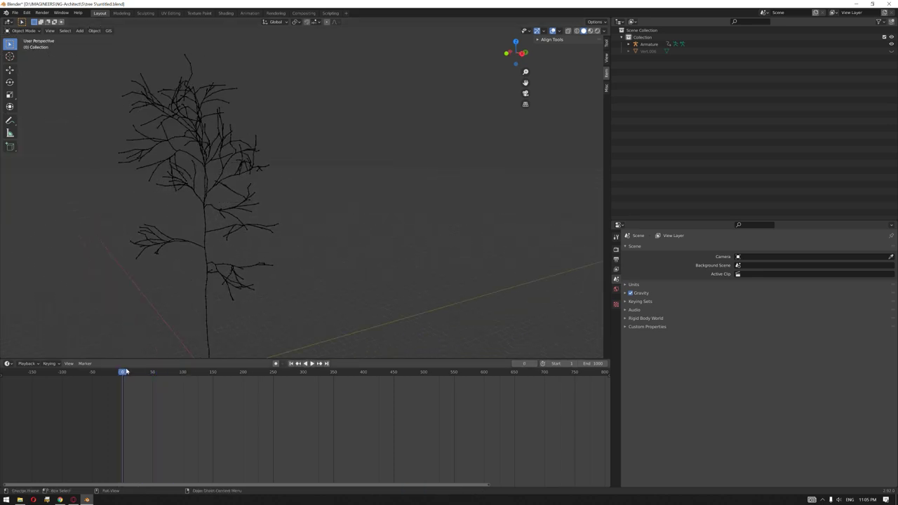
Open the Mtree node tree in place of the Outliner and generate a new tree with its output set to Final.
scroll(327, 241, down, 2)
click(620, 22)
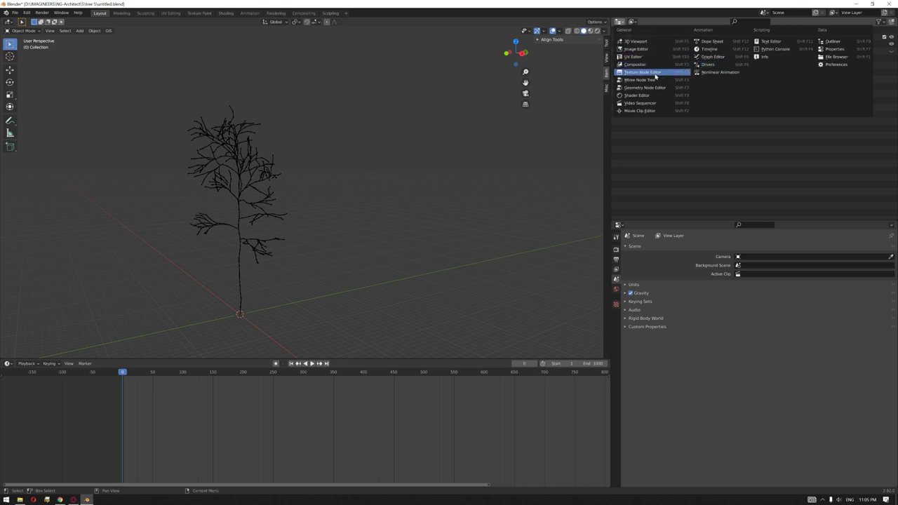
click(653, 80)
ctrl+scroll(762, 161, right, 5)
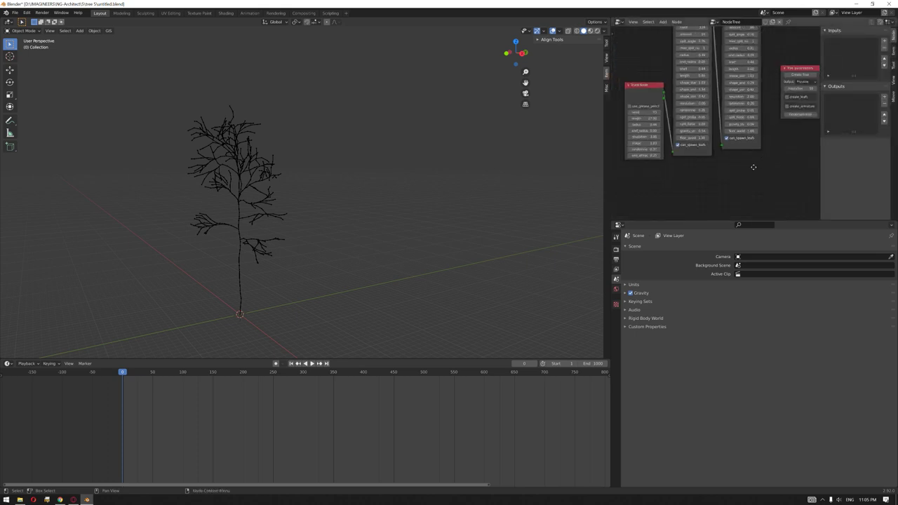
click(756, 104)
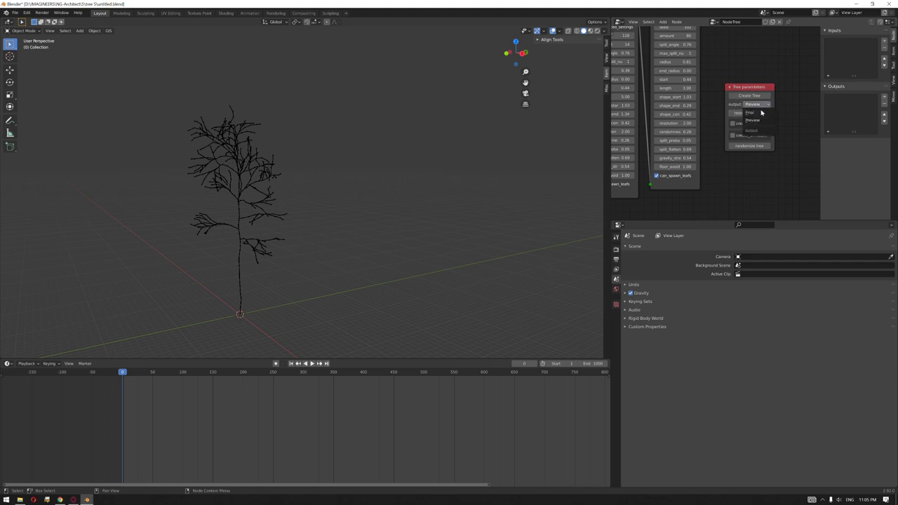
click(761, 113)
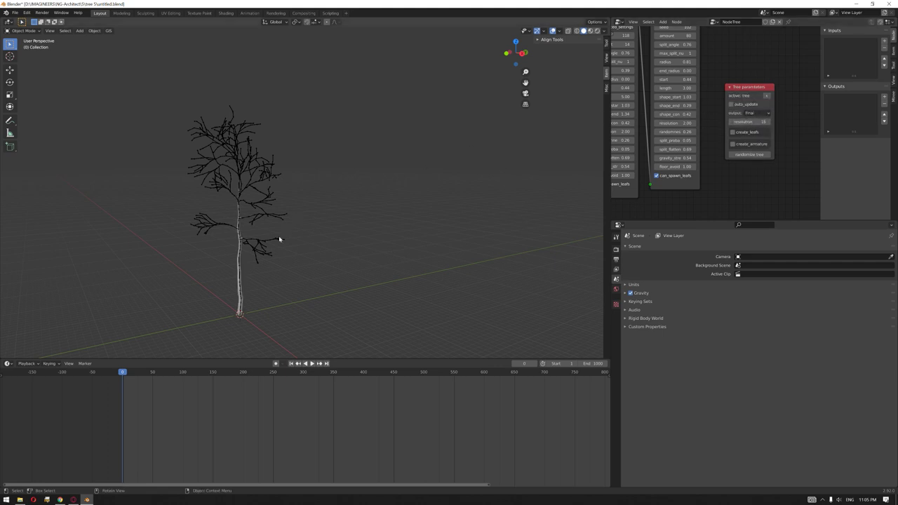
Isolate the newly generated tree in local view and examine its trunk and branch junctions.
scroll(281, 231, up, 5)
scroll(256, 240, up, 4)
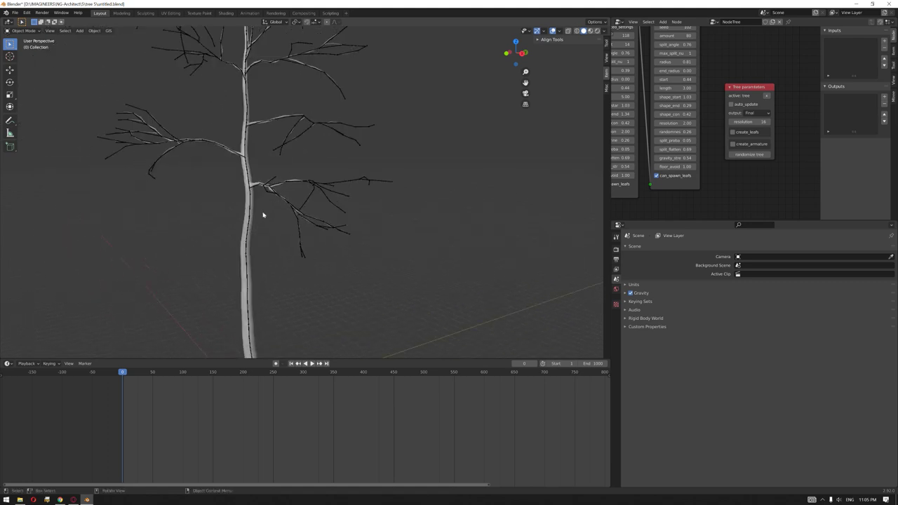
click(220, 224)
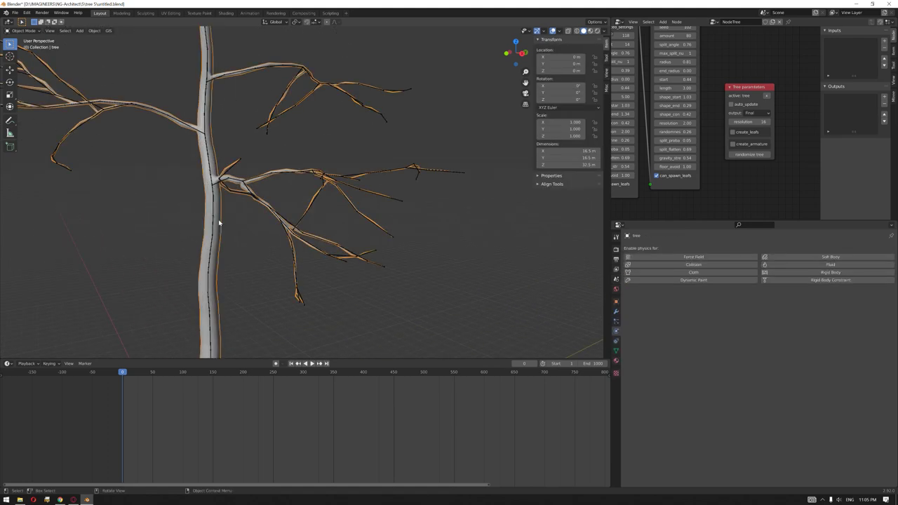
key(KP_Divide)
scroll(344, 207, up, 4)
middle_drag(347, 243, 362, 284)
scroll(362, 283, up, 8)
middle_drag(295, 245, 500, 95)
scroll(337, 194, down, 2)
scroll(325, 198, up, 2)
Enable the wireframe overlay, inspect the new tree's branch topology, and leave local view.
click(560, 31)
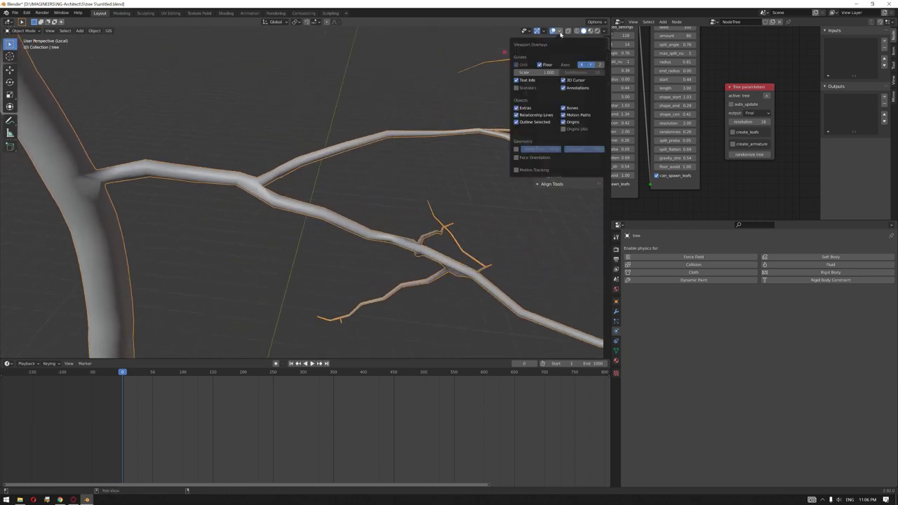
click(515, 149)
middle_drag(304, 98, 314, 155)
scroll(463, 238, up, 5)
middle_drag(465, 232, 290, 127)
key(KP_Divide)
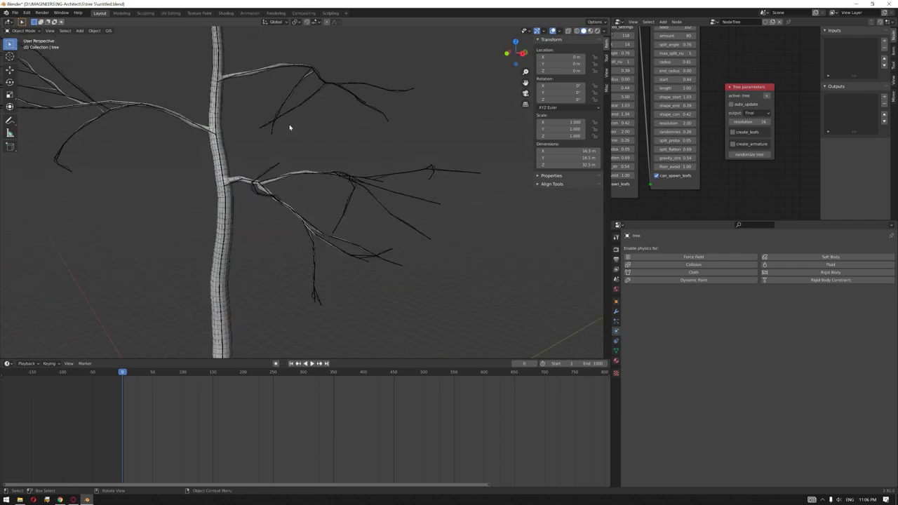
Parent the final tree mesh to the baked armature.
scroll(341, 164, up, 4)
middle_drag(341, 164, 308, 173)
scroll(342, 169, down, 4)
click(287, 187)
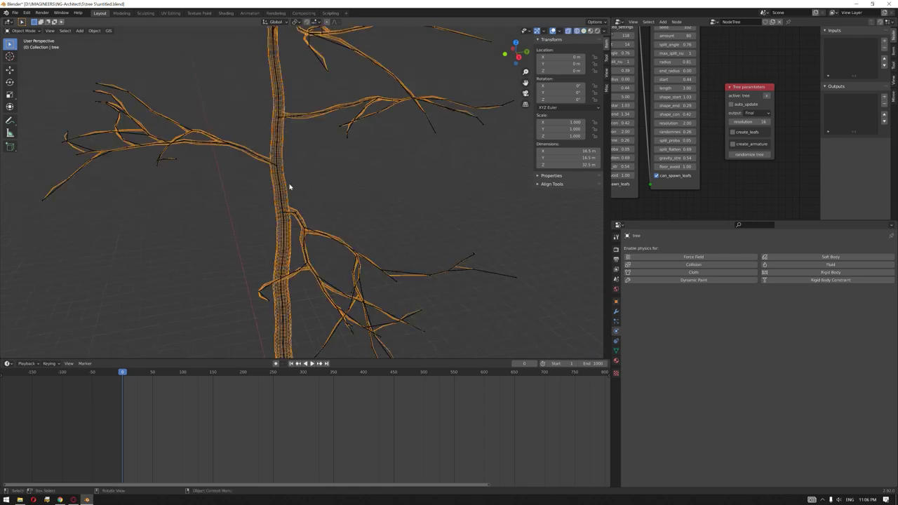
scroll(283, 191, up, 2)
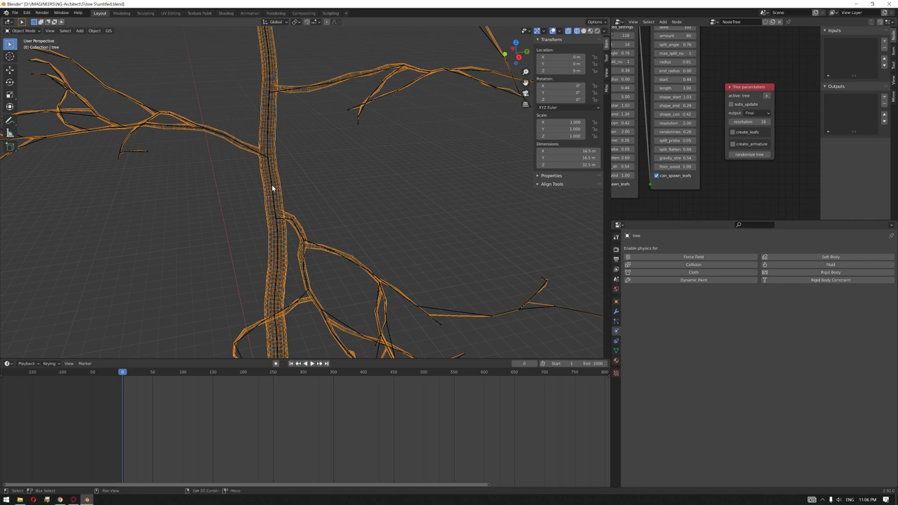
click(272, 188)
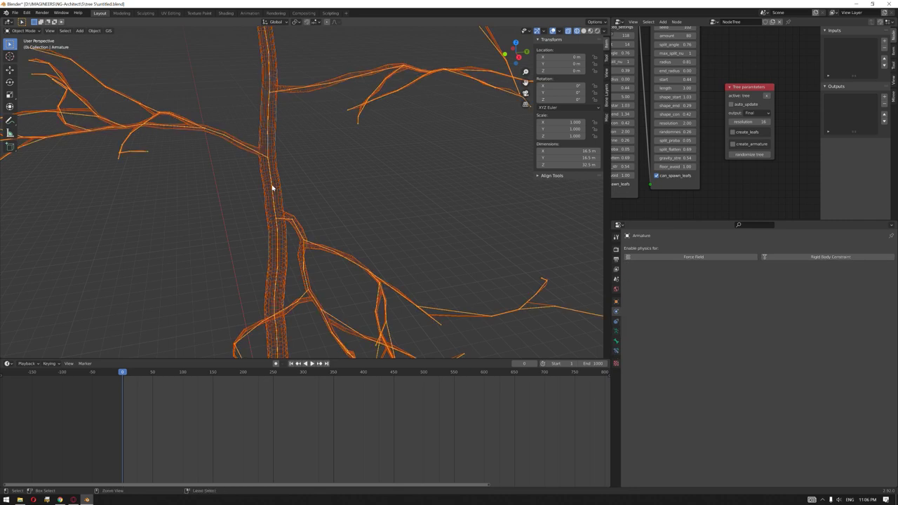
key(ctrl+p)
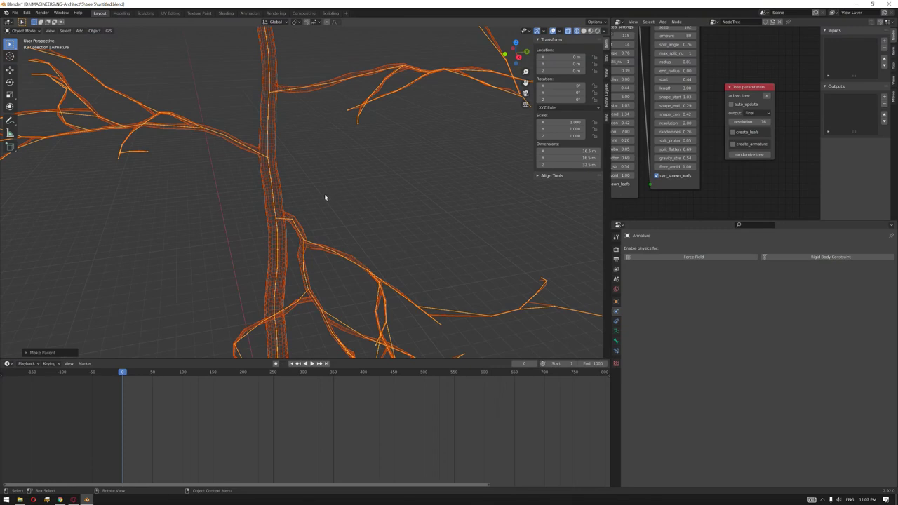
click(326, 196)
Play the animation and isolate the tree mesh in local view.
middle_drag(341, 190, 376, 211)
key(space)
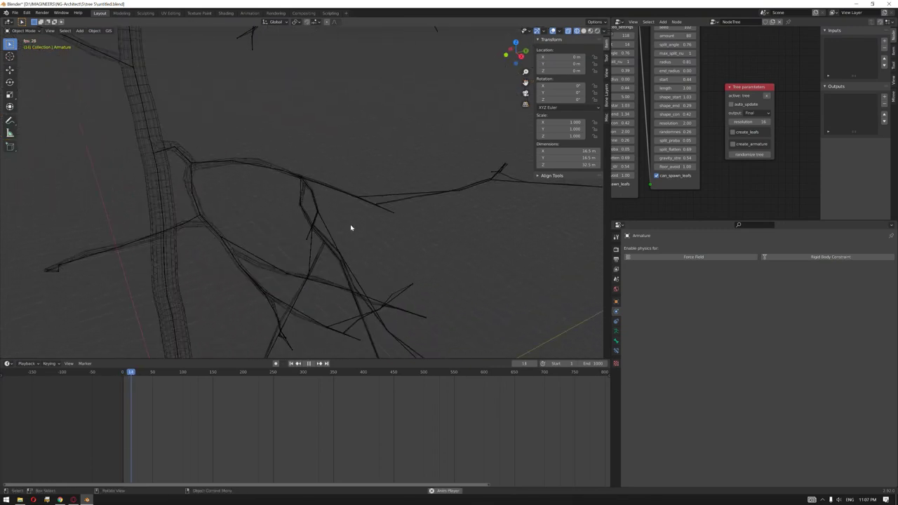
click(309, 173)
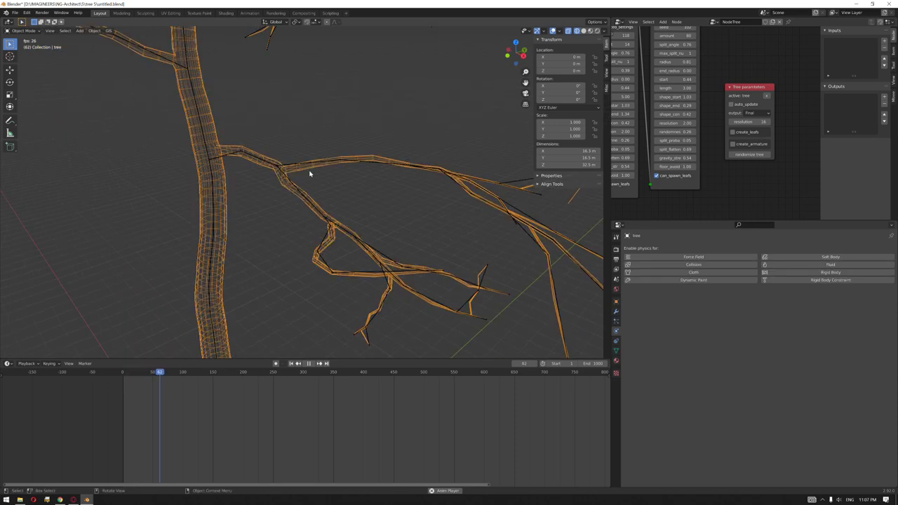
key(KP_Decimal)
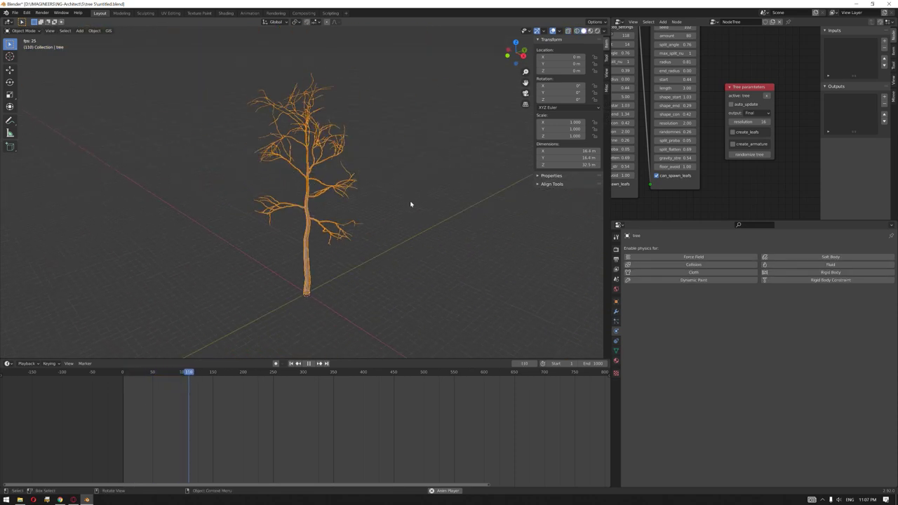
Examine how the trunk, branches and thin branch tips deform with the armature during playback.
scroll(421, 246, up, 3)
click(423, 256)
scroll(423, 257, up, 8)
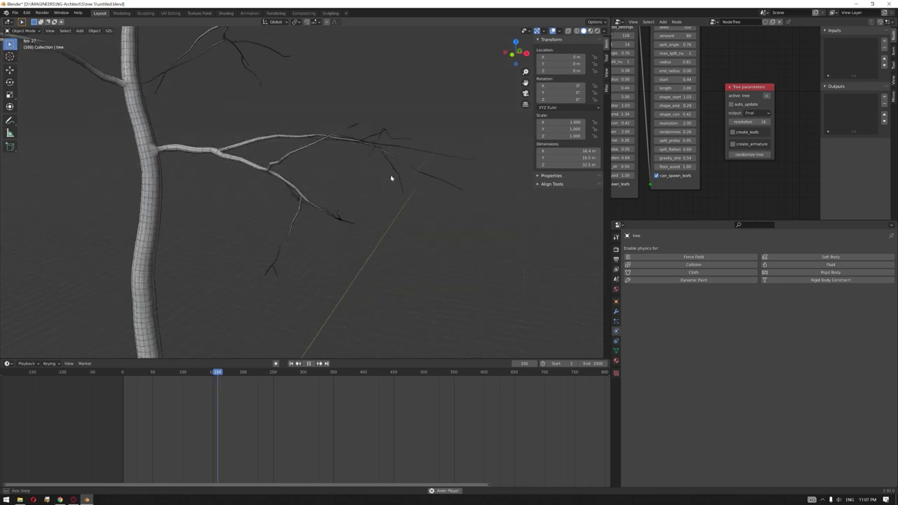
scroll(296, 155, up, 3)
middle_drag(300, 152, 334, 159)
scroll(334, 160, up, 3)
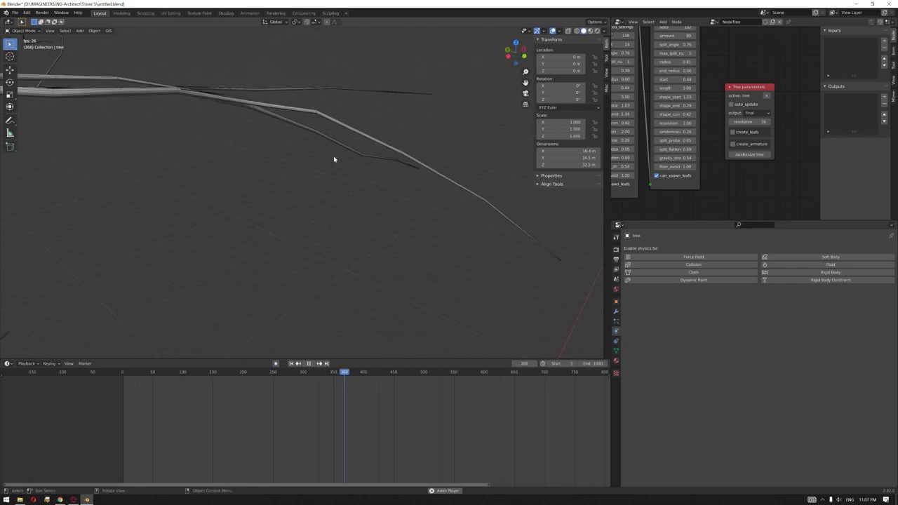
scroll(334, 160, down, 3)
scroll(294, 180, down, 4)
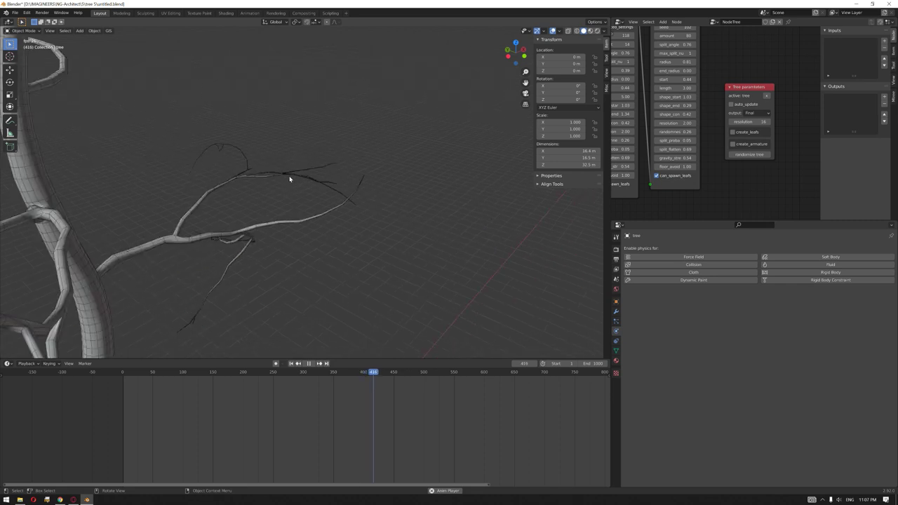
middle_drag(279, 176, 280, 185)
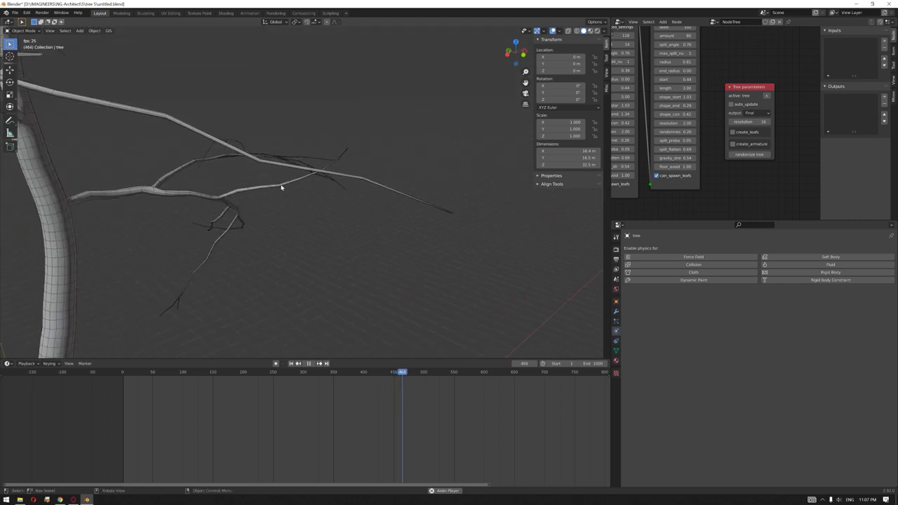
Stop the playback, return to frame 0 and leave local view.
key(space)
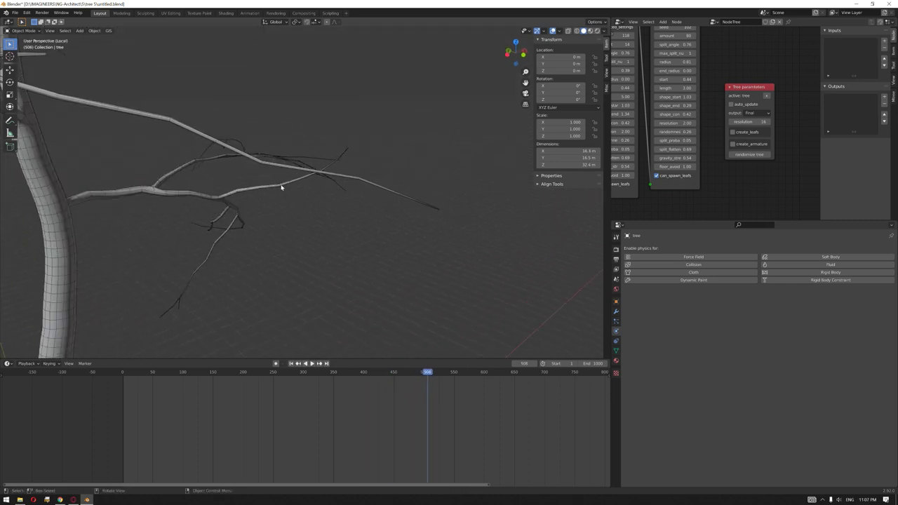
drag(425, 372, 122, 372)
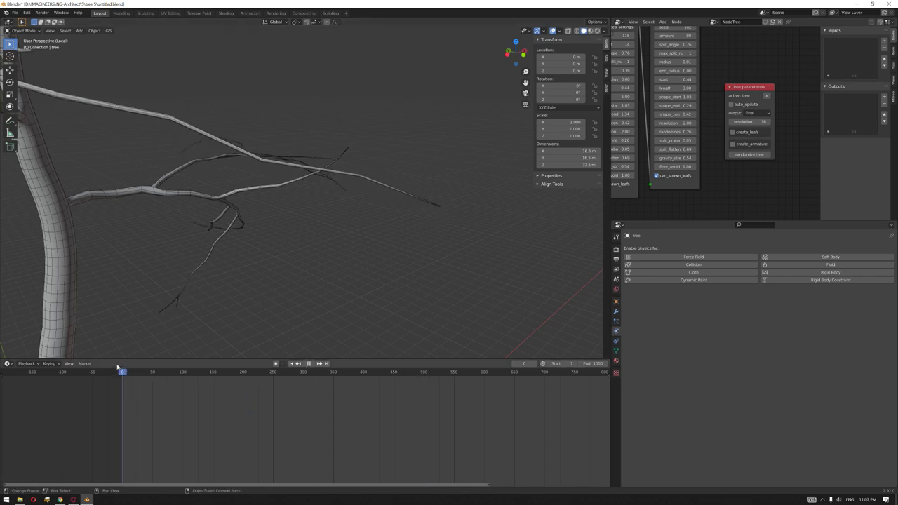
middle_drag(371, 294, 360, 252)
key(KP_Divide)
mouse_move(311, 217)
middle_down()
mouse_move(347, 227)
mouse_move(324, 226)
middle_up()
scroll(322, 226, up, 4)
scroll(324, 225, up, 2)
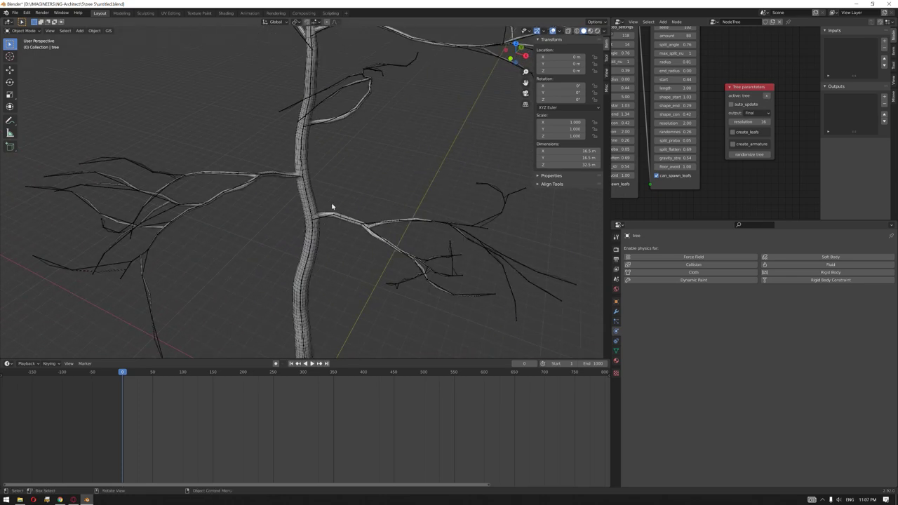
middle_drag(331, 208, 315, 195)
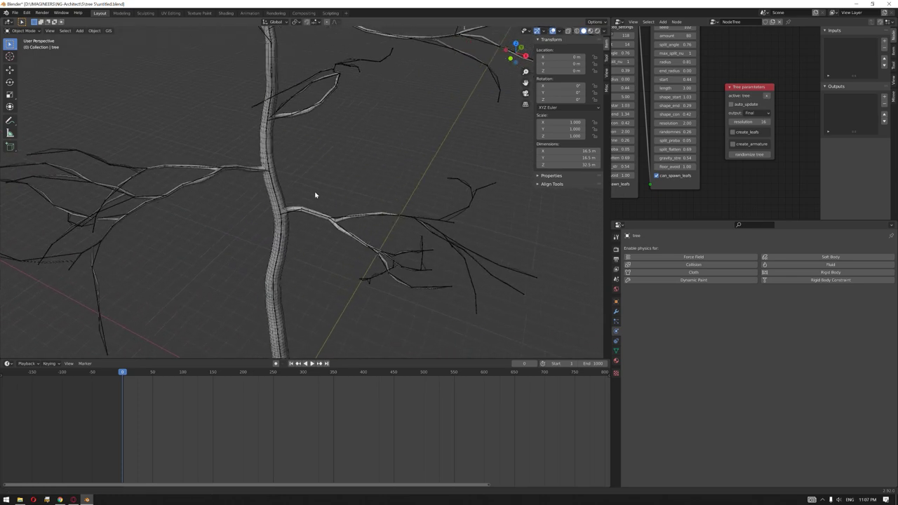
Enable create_leafs in the Tree parameters node and bring its leaf settings into view.
click(733, 133)
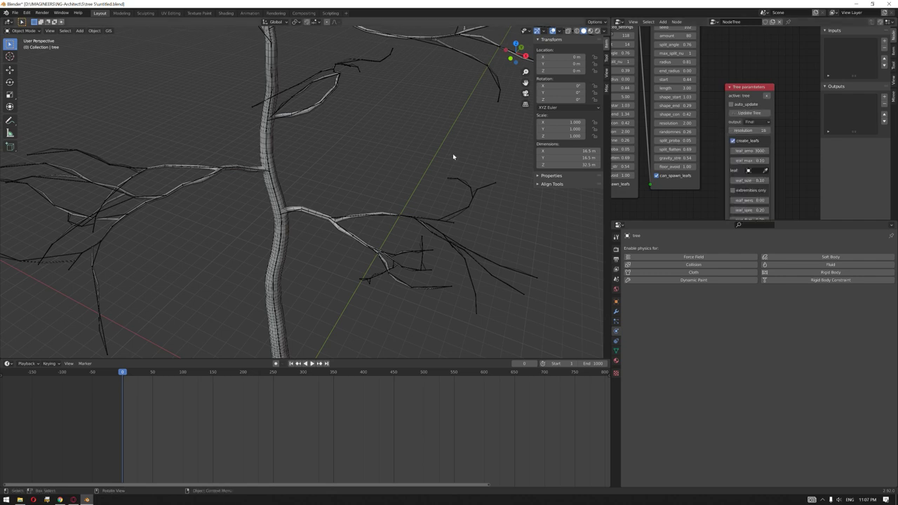
middle_drag(456, 152, 439, 154)
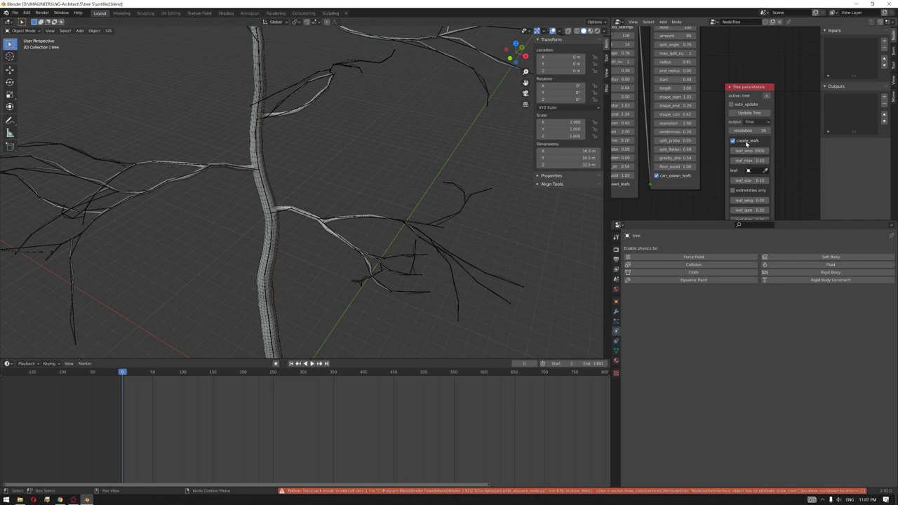
middle_drag(729, 184, 750, 125)
scroll(693, 184, down, 1)
middle_drag(692, 184, 709, 145)
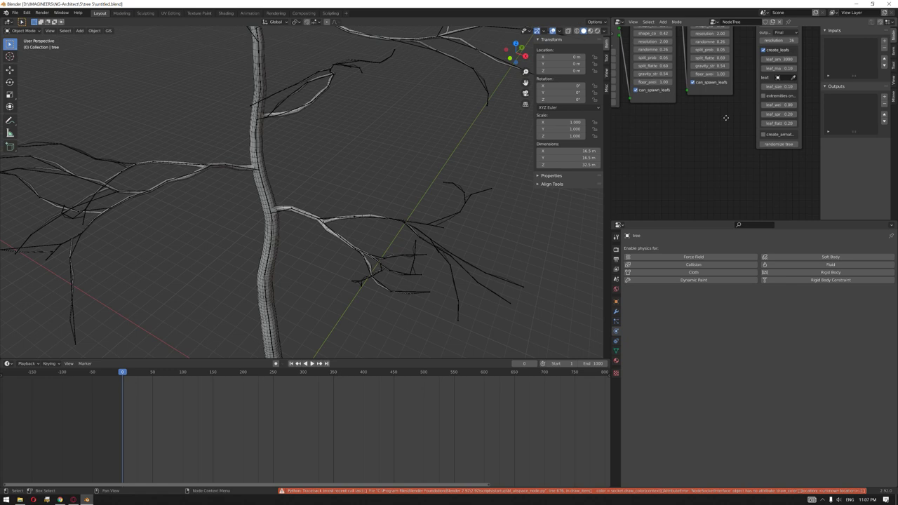
middle_drag(726, 118, 725, 124)
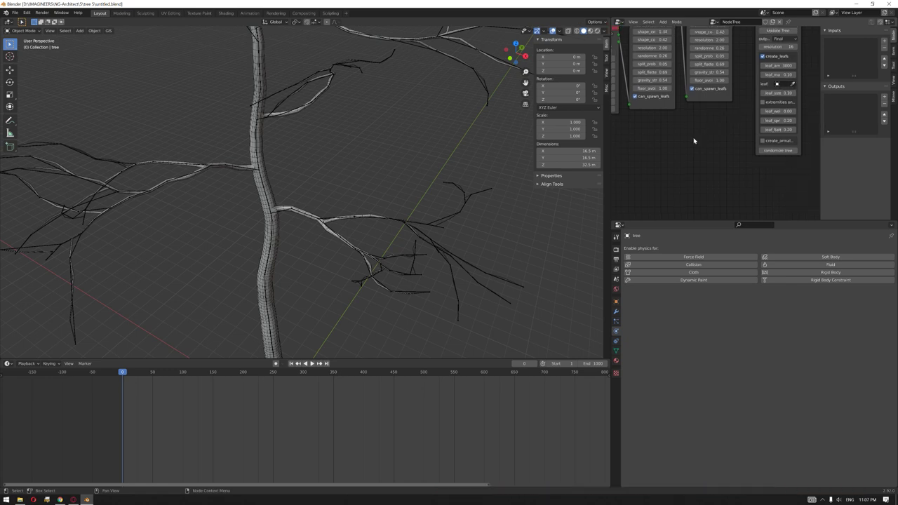
Add a Twig node in the empty space below the branch nodes and execute it to generate a twig.
shift+scroll(692, 146, up, 1)
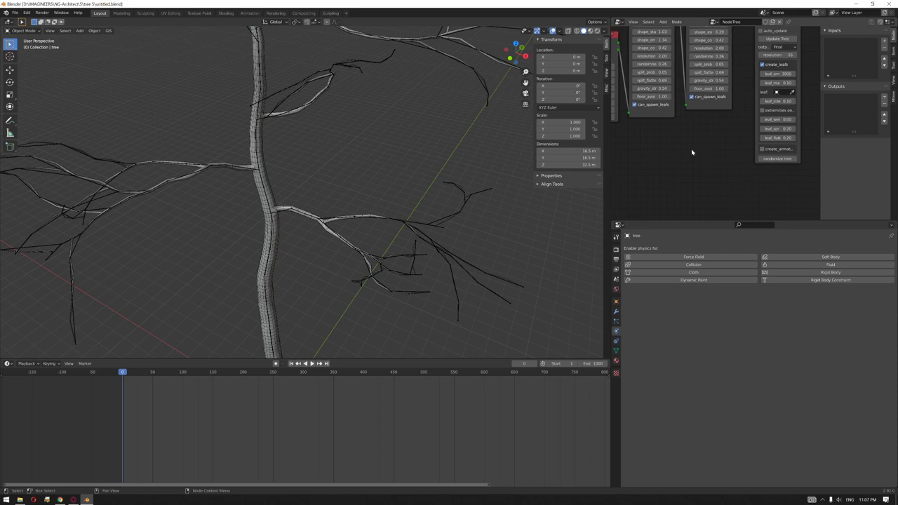
shift+scroll(691, 148, down, 1)
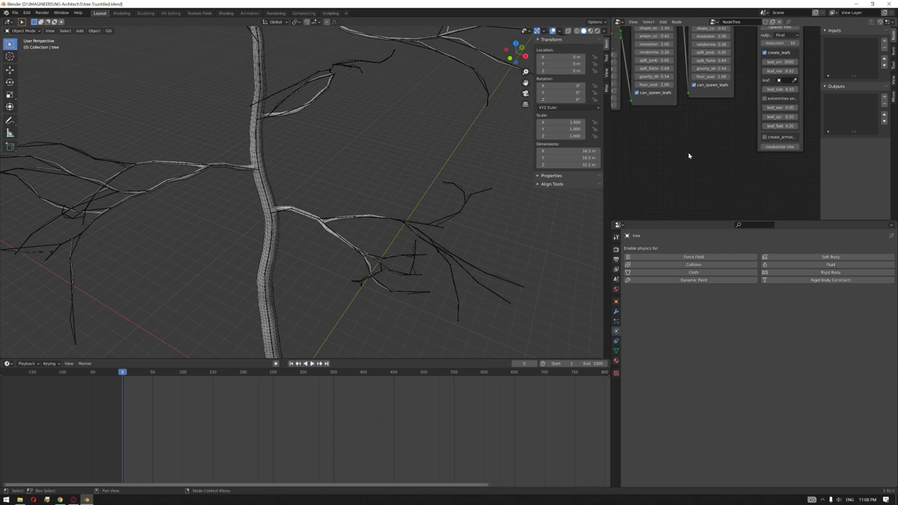
key(shift+a)
mouse_move(680, 166)
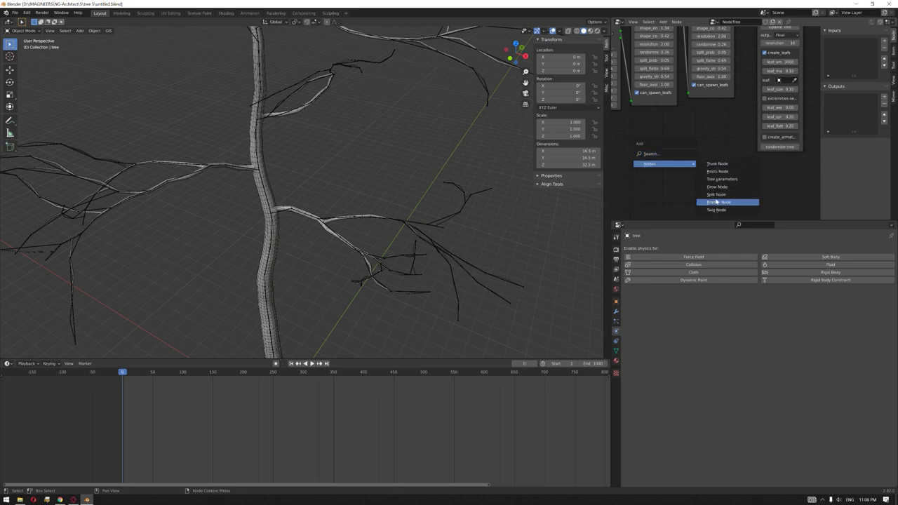
key(Escape)
key(shift+a)
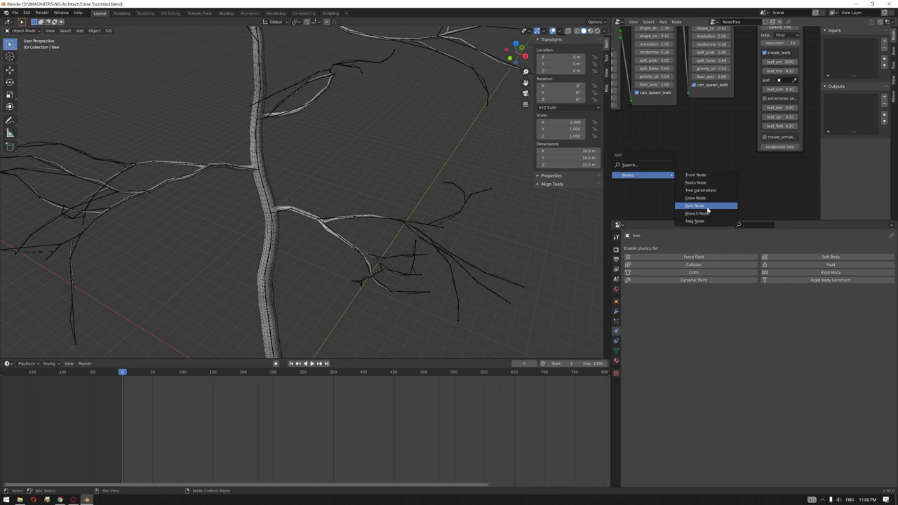
click(694, 220)
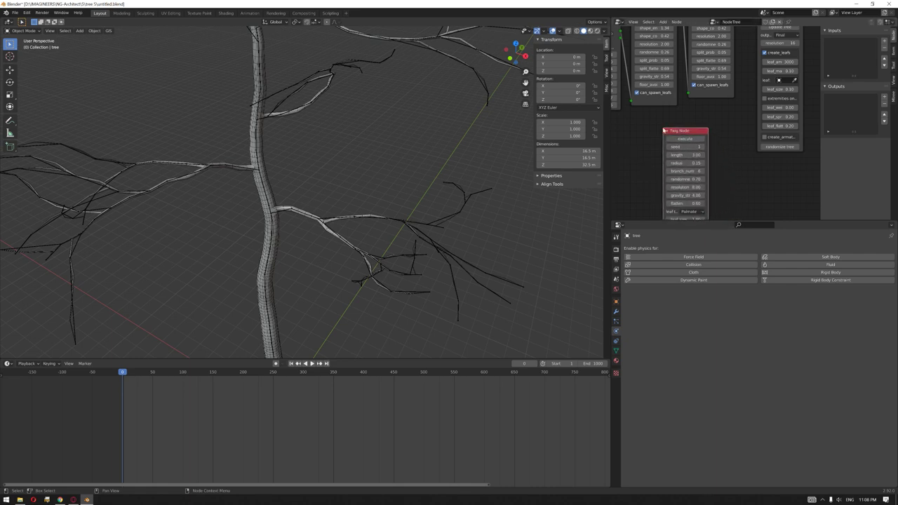
click(690, 143)
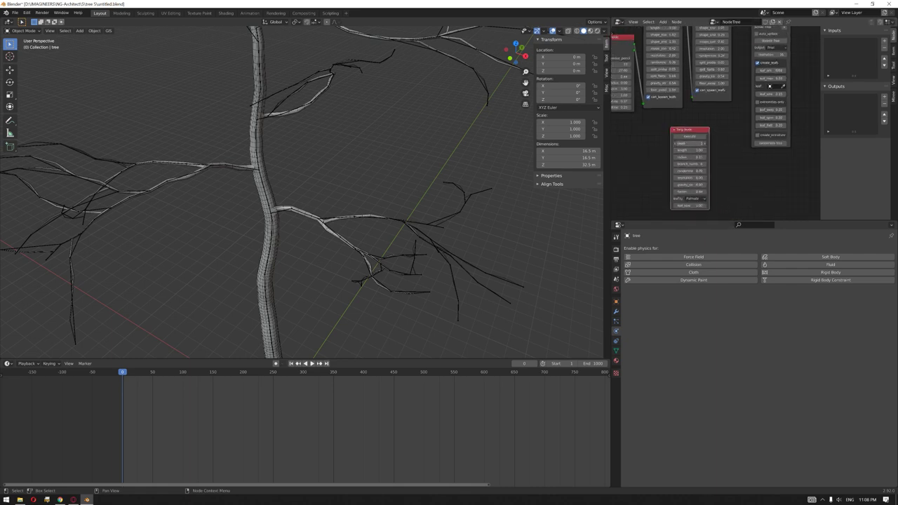
click(690, 136)
Switch the viewport to Material Preview shading and inspect the generated twig's palmate leaves at the trunk base.
mouse_move(329, 176)
middle_down()
mouse_move(321, 187)
mouse_move(357, 200)
middle_up()
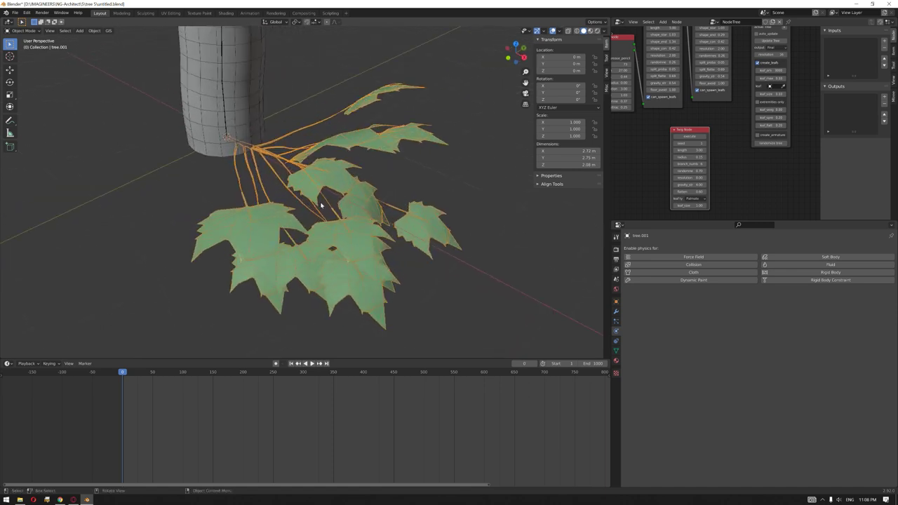
key(z)
click(416, 203)
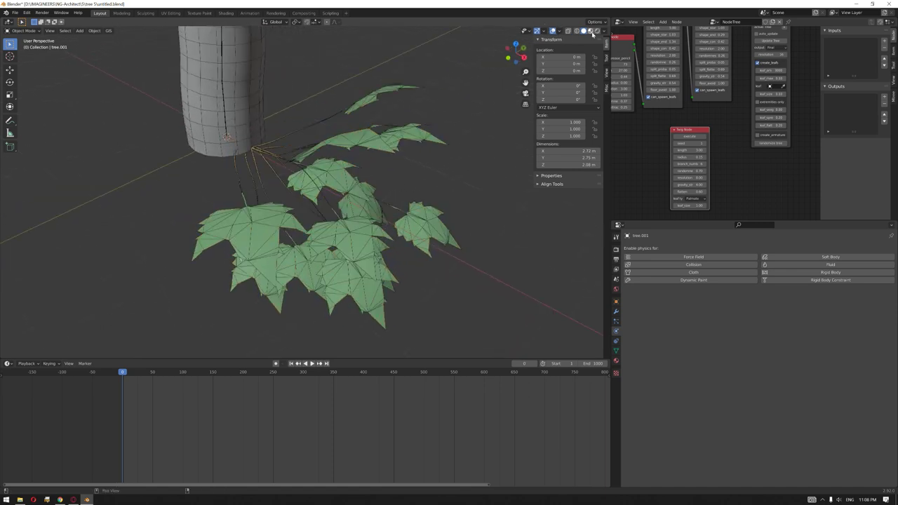
middle_drag(359, 158, 343, 193)
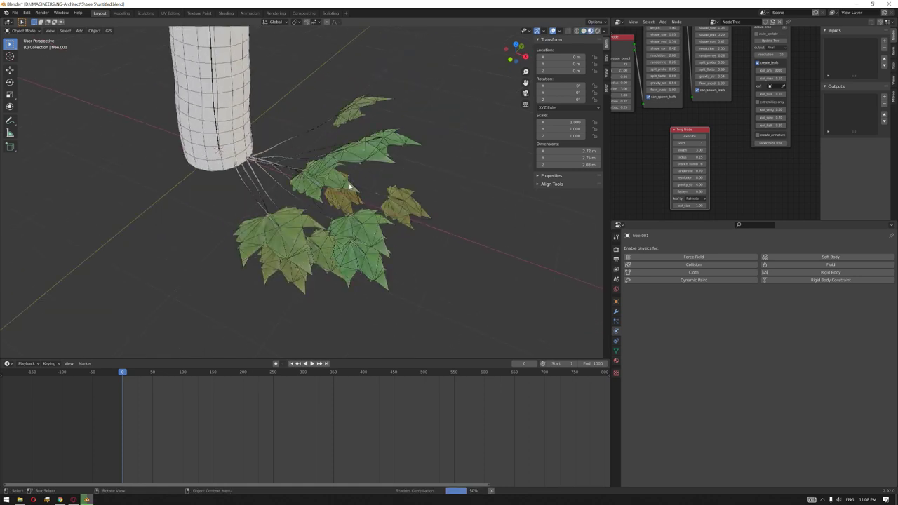
middle_drag(351, 188, 465, 171)
scroll(336, 195, up, 2)
scroll(336, 196, down, 1)
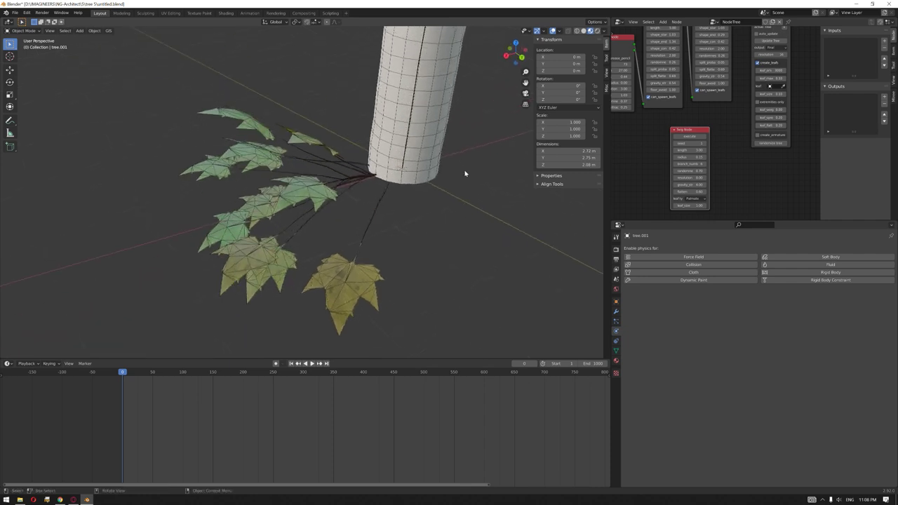
Try the Serrate leaf type in the Twig node and regenerate the twig.
click(695, 200)
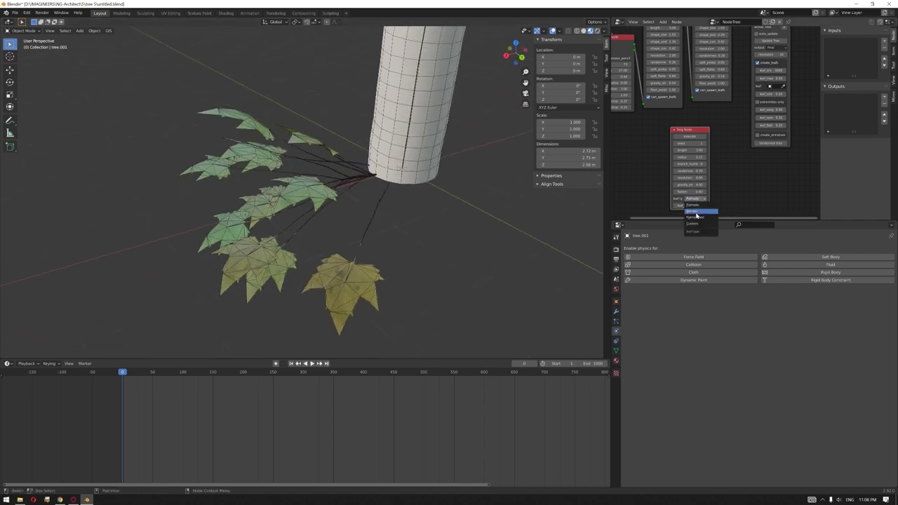
click(694, 212)
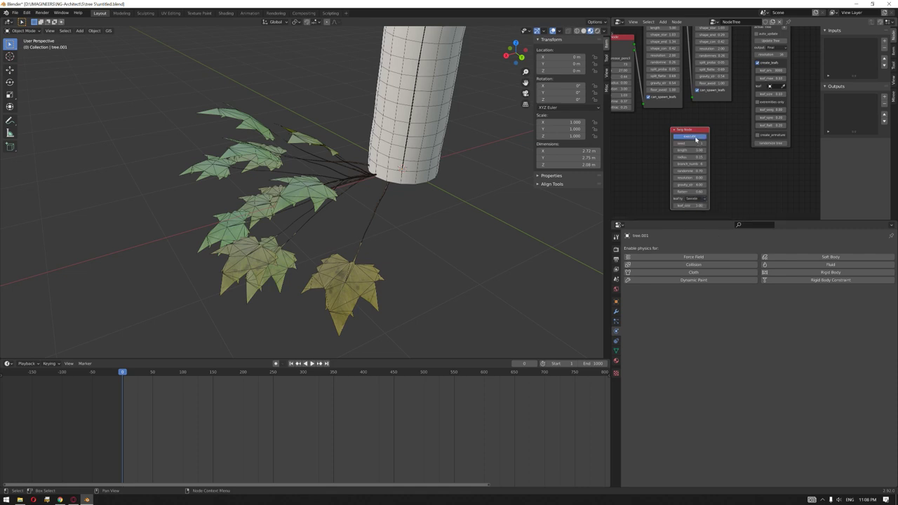
middle_drag(359, 208, 392, 191)
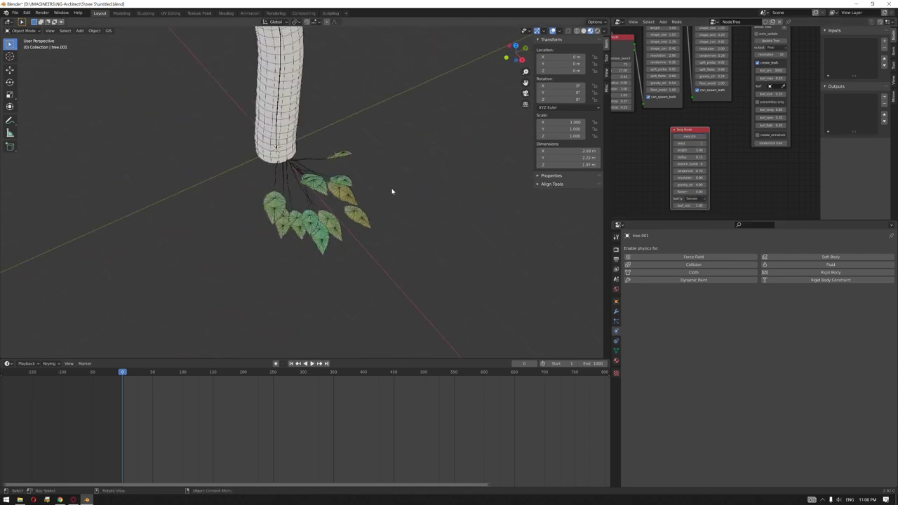
Set the Twig node's leaf type to Palmatisate and regenerate the twig.
click(689, 199)
click(697, 220)
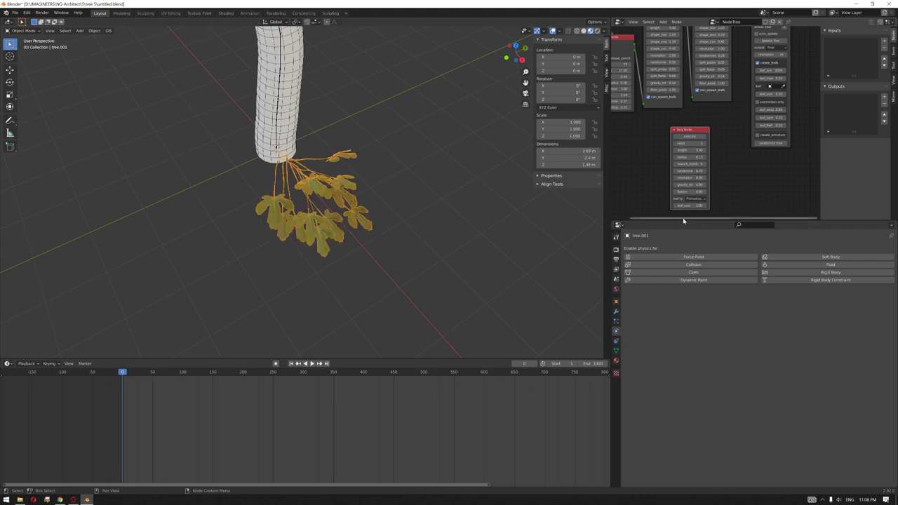
middle_drag(380, 210, 391, 251)
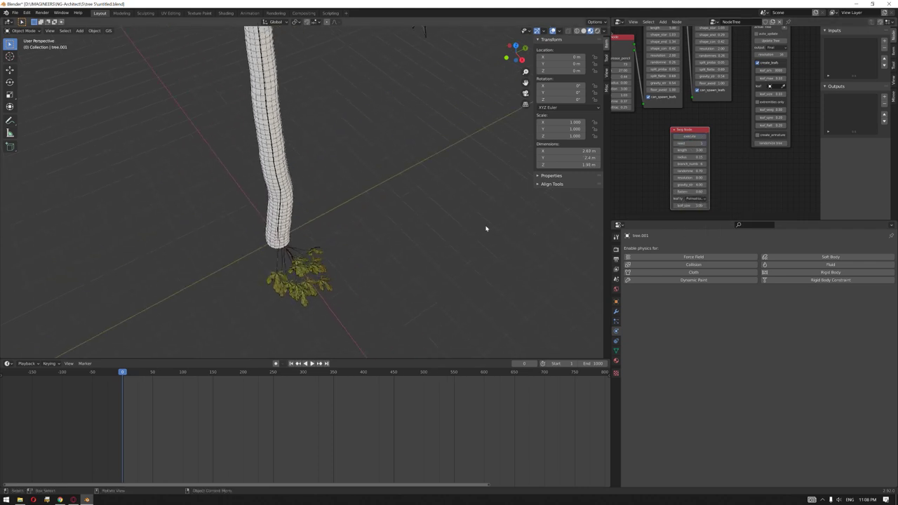
middle_drag(782, 89, 777, 120)
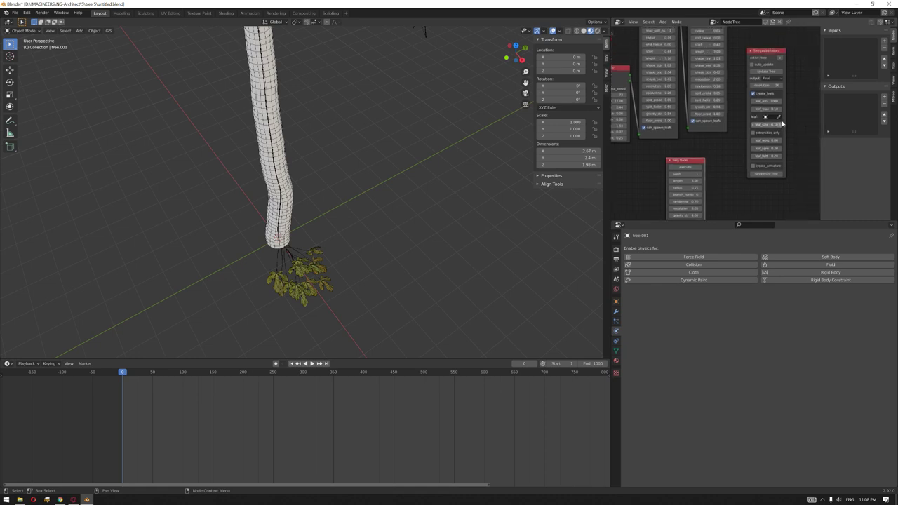
Select the armature inside the trunk and set the leaf amount in the Tree parameters node to 1000.
click(778, 117)
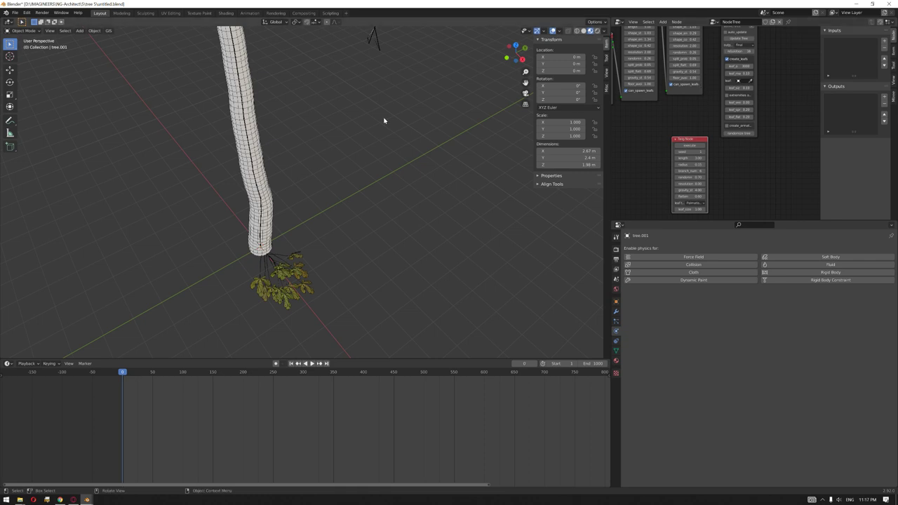
click(258, 190)
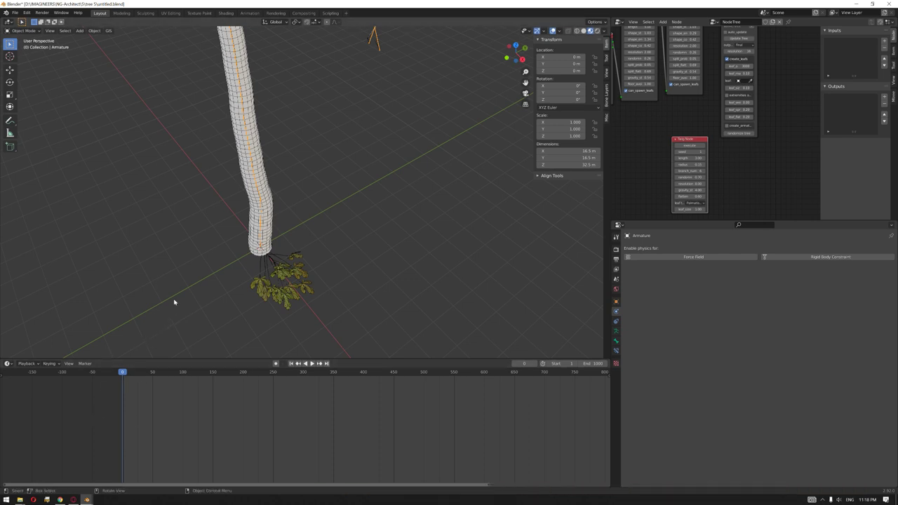
middle_drag(306, 189, 305, 207)
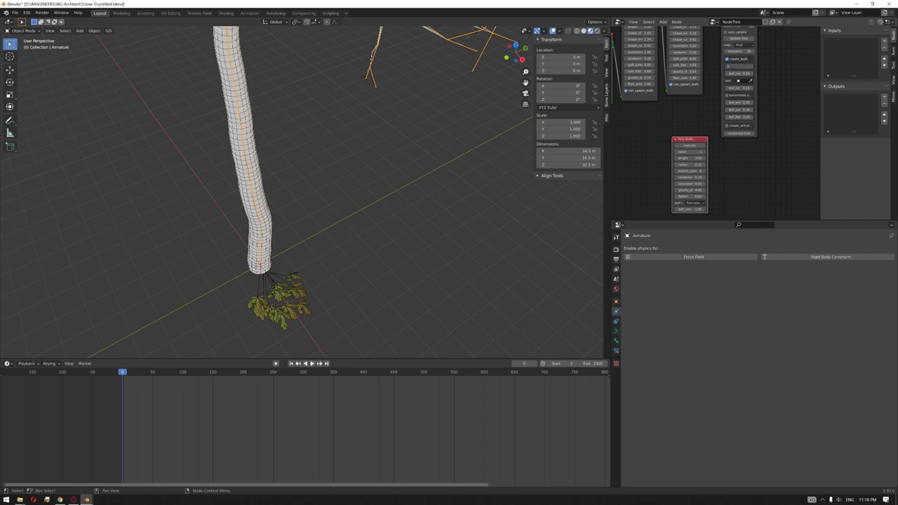
key(Return)
Choose the generated palmate twig at the trunk base as the tree's leaf object and update the tree.
middle_drag(722, 121, 677, 108)
scroll(678, 108, down, 1)
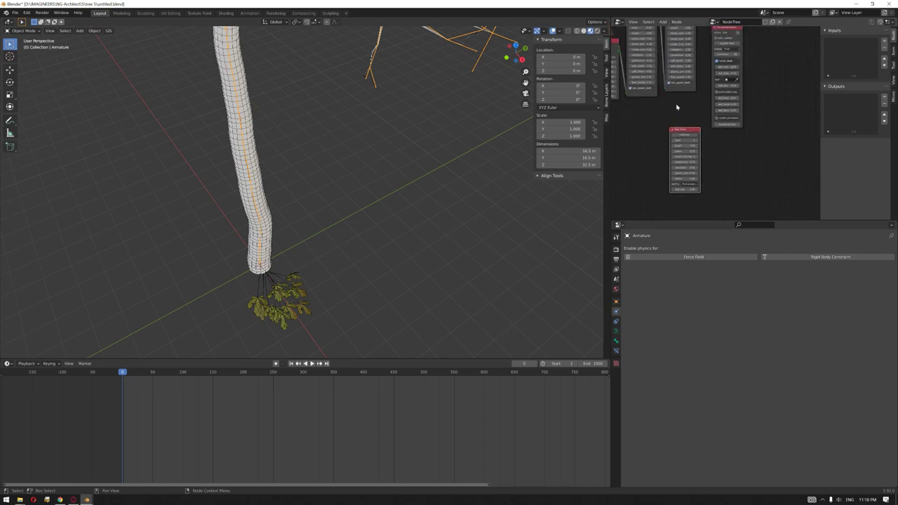
click(737, 75)
click(308, 290)
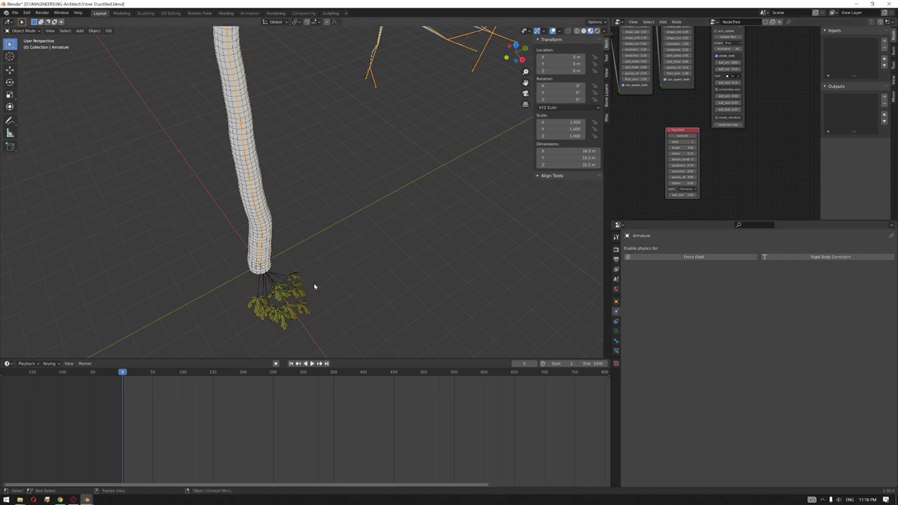
middle_drag(751, 41, 750, 65)
click(732, 64)
scroll(337, 187, down, 2)
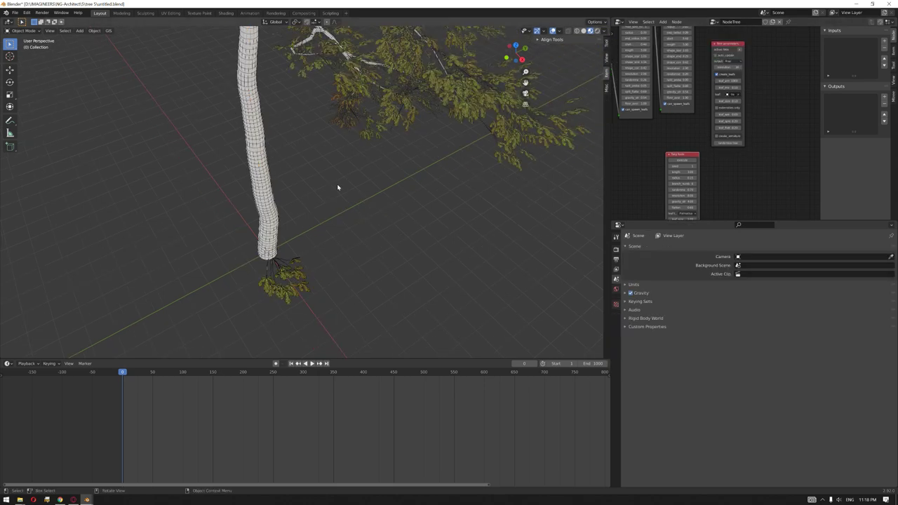
Show the tree in wireframe and paste the copied wind armature back into it.
shift+middle_drag(340, 151, 336, 223)
scroll(280, 176, up, 1)
key(z)
click(169, 152)
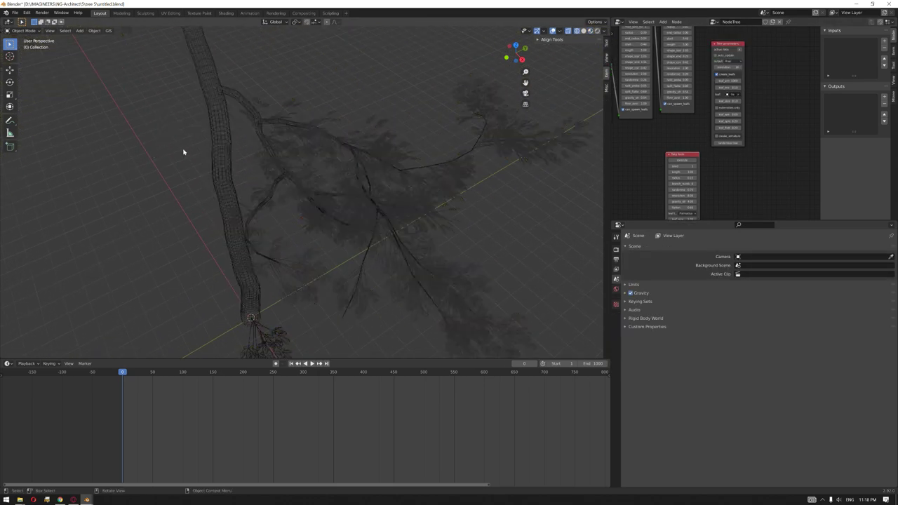
middle_drag(180, 146, 204, 147)
scroll(194, 166, down, 1)
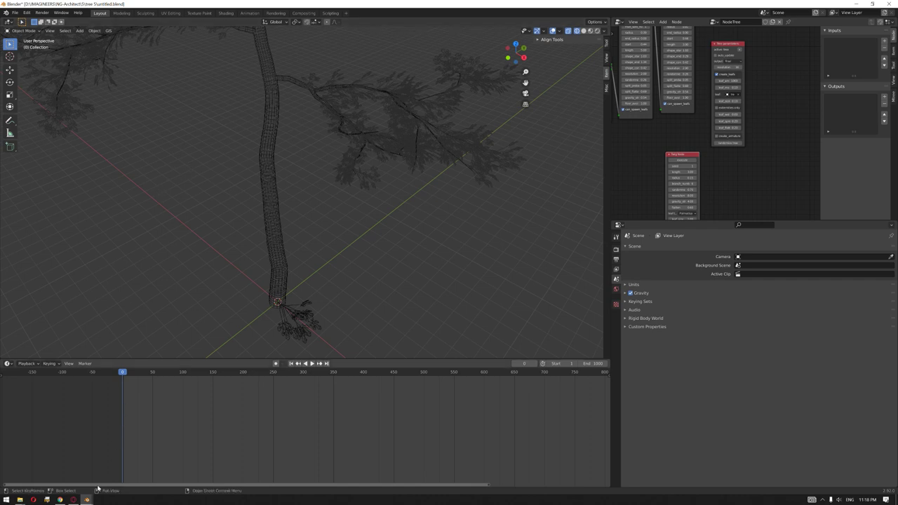
key(ctrl+v)
middle_drag(211, 254, 232, 243)
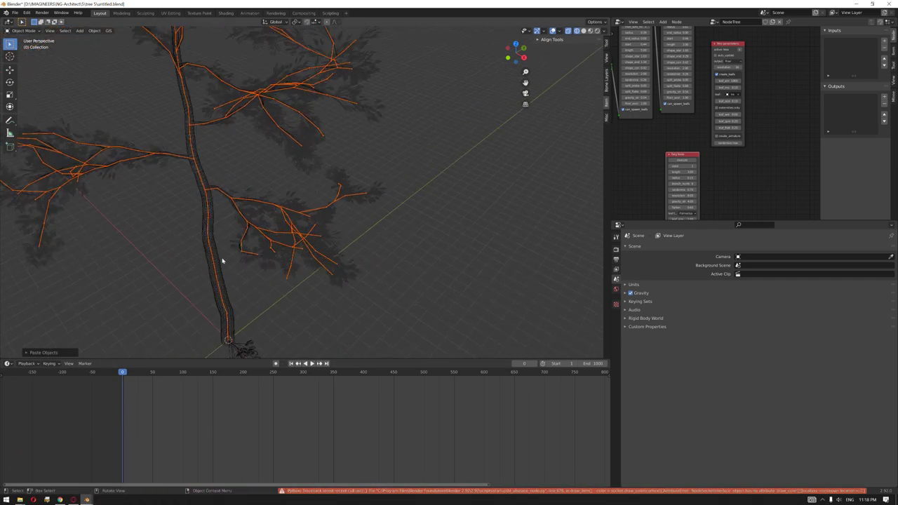
mouse_move(124, 375)
mouse_down()
mouse_move(498, 386)
mouse_move(124, 390)
mouse_up()
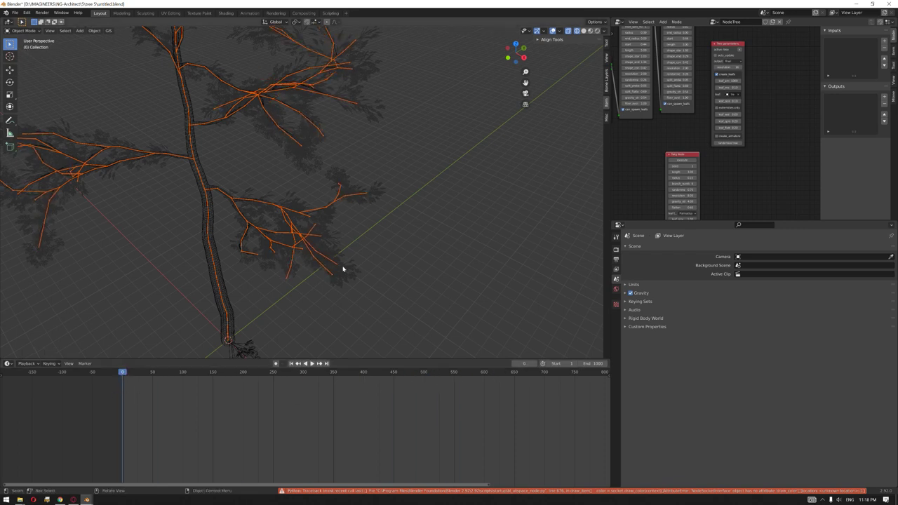
Return the viewport to Material Preview shading and examine the palmate leaves on the lower branch up close.
middle_drag(257, 321, 437, 201)
click(387, 236)
key(z)
click(503, 234)
scroll(333, 236, up, 4)
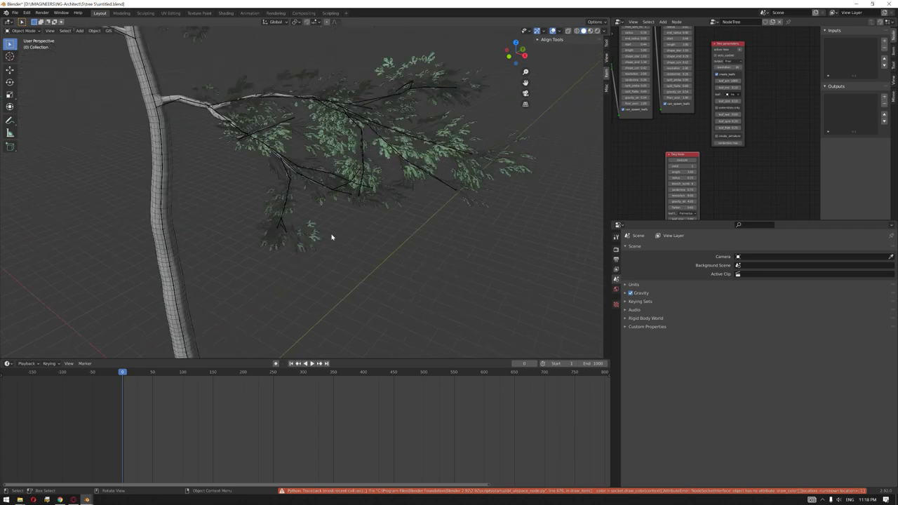
middle_drag(332, 236, 351, 270)
click(590, 31)
mouse_move(391, 178)
middle_down()
mouse_move(383, 169)
mouse_move(382, 177)
middle_up()
scroll(386, 204, up, 3)
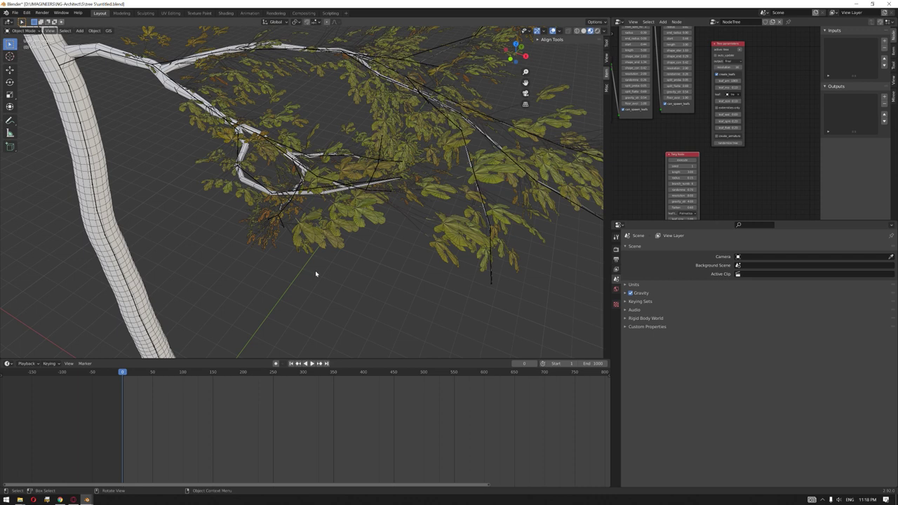
Delete the tree's palmate leaves object and the generated twig at the trunk base.
click(325, 239)
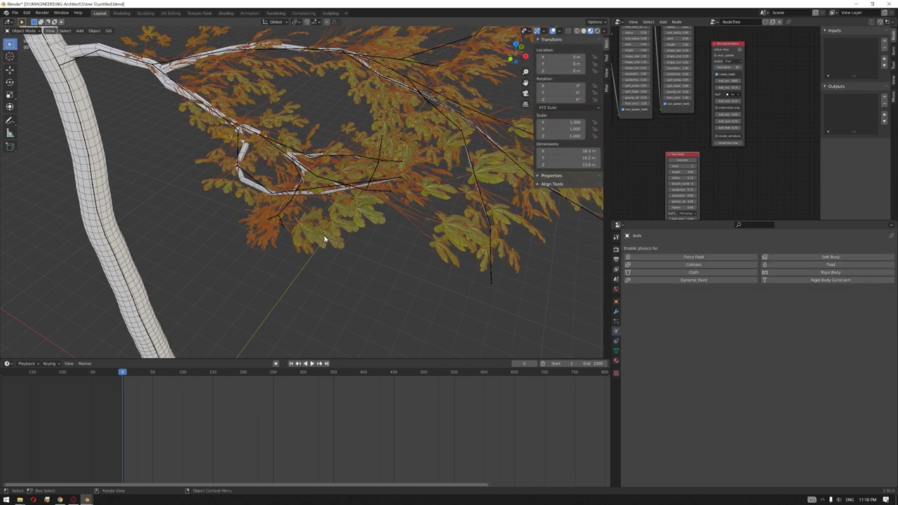
scroll(347, 228, down, 5)
middle_drag(329, 150, 329, 175)
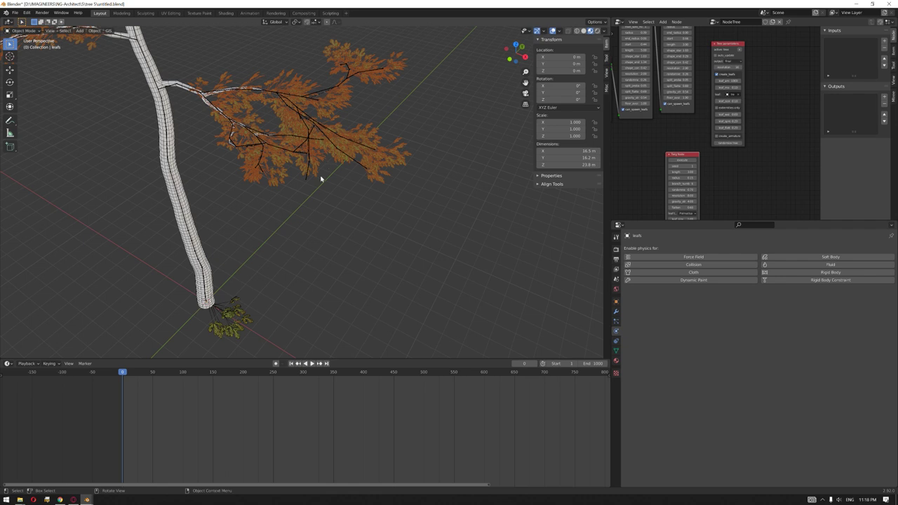
key(Delete)
click(239, 314)
key(Delete)
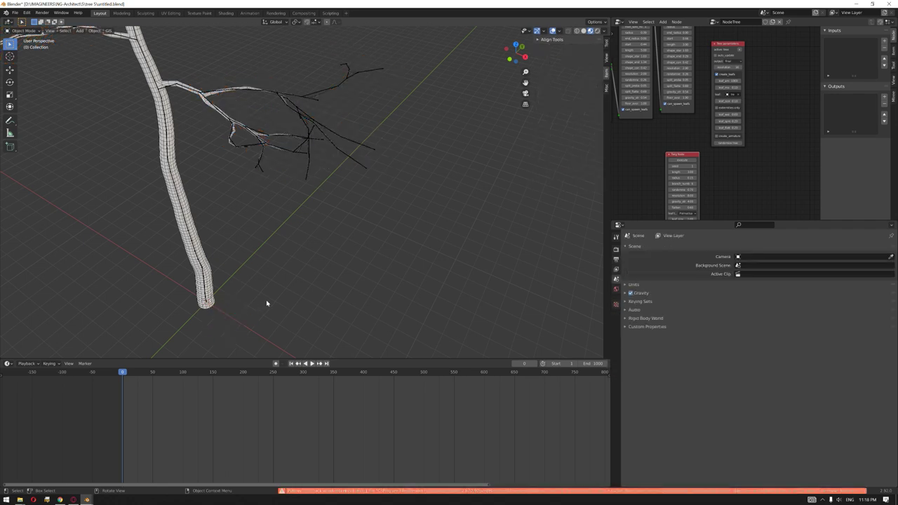
Paste the copied three-leaf twig model into the scene beside the trunk base and frame it in the viewport.
key(ctrl+z)
shift+middle_drag(282, 289, 290, 247)
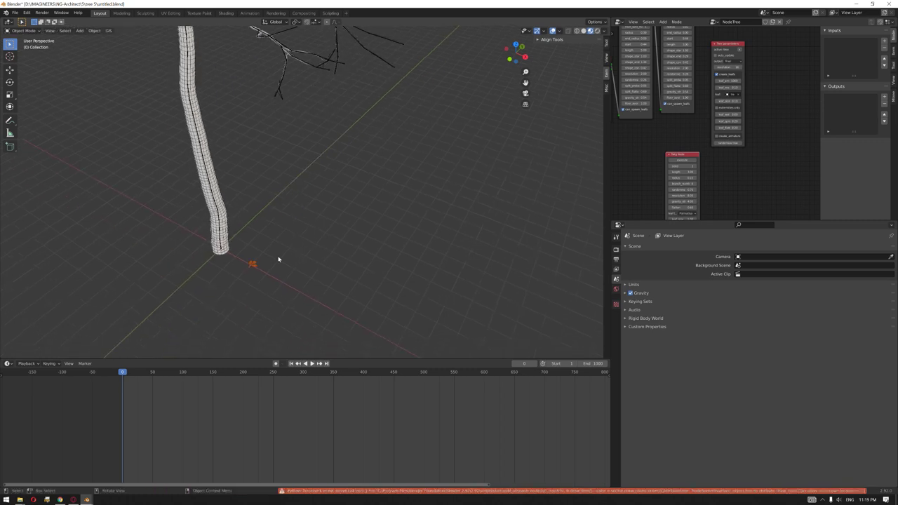
key(KP_Decimal)
scroll(259, 264, down, 3)
middle_drag(328, 276, 322, 287)
click(322, 287)
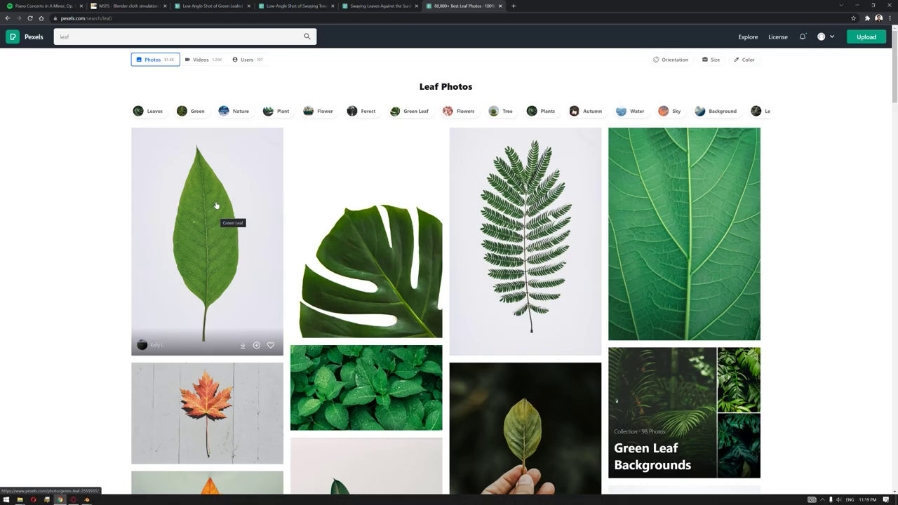
In the browser, view the single green leaf photo on Pexels enlarged as a texture reference, then return to Blender.
click(215, 200)
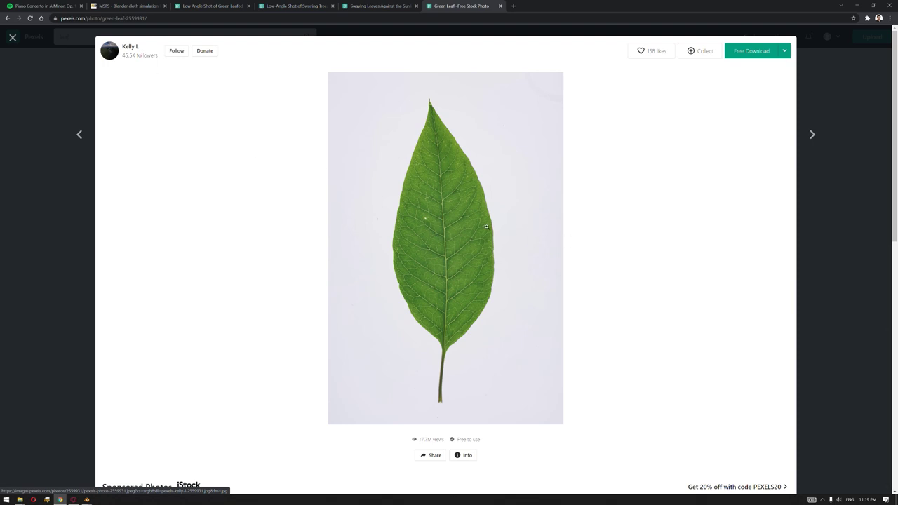
click(460, 237)
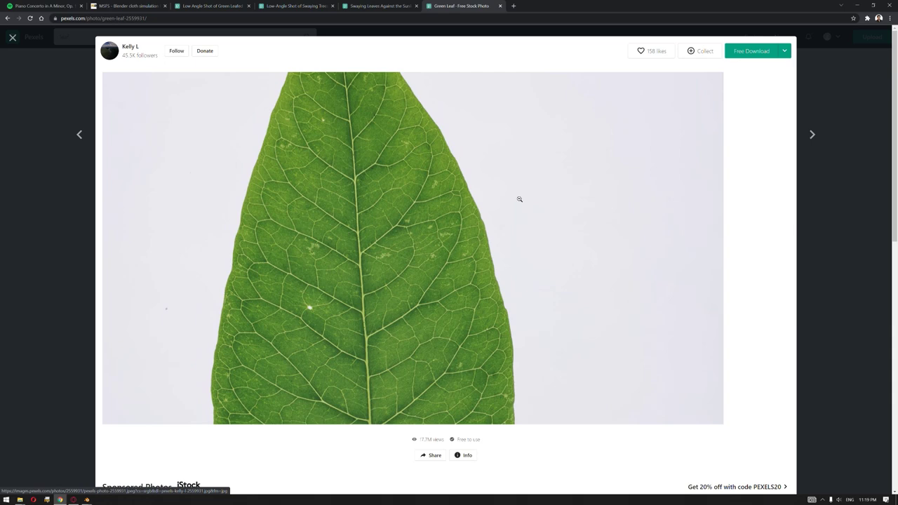
key(Escape)
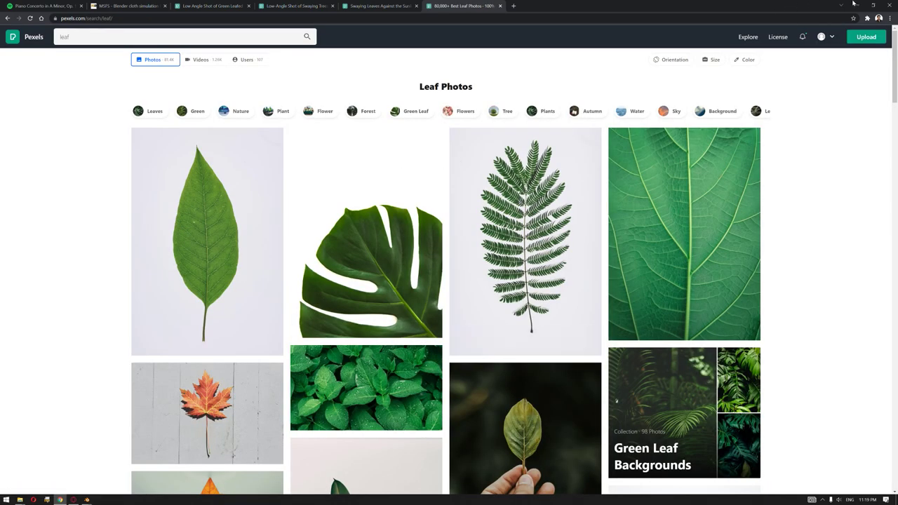
click(854, 4)
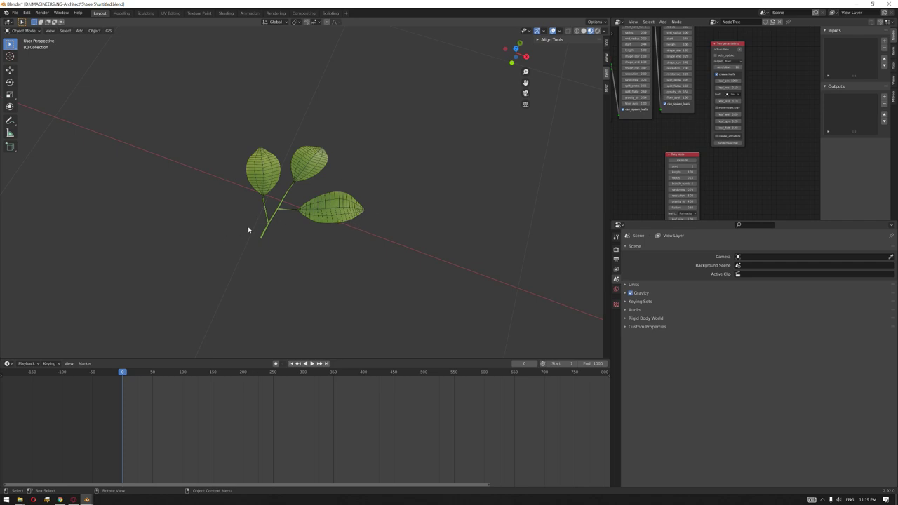
Enable auto_update in the Tree parameters node and pick the three-leaf twig as the tree's leaf object.
mouse_move(285, 186)
middle_down()
mouse_move(298, 188)
mouse_move(290, 194)
middle_up()
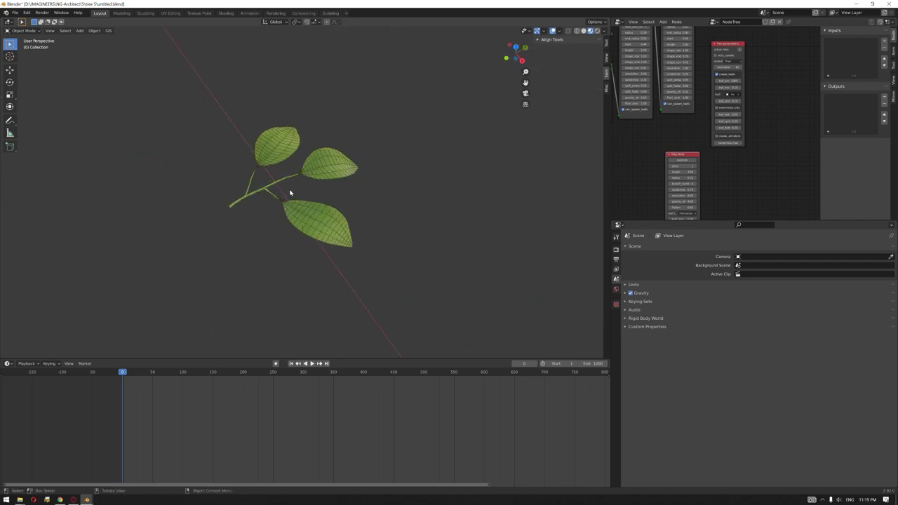
scroll(292, 194, down, 3)
shift+middle_drag(325, 168, 341, 281)
scroll(358, 289, down, 5)
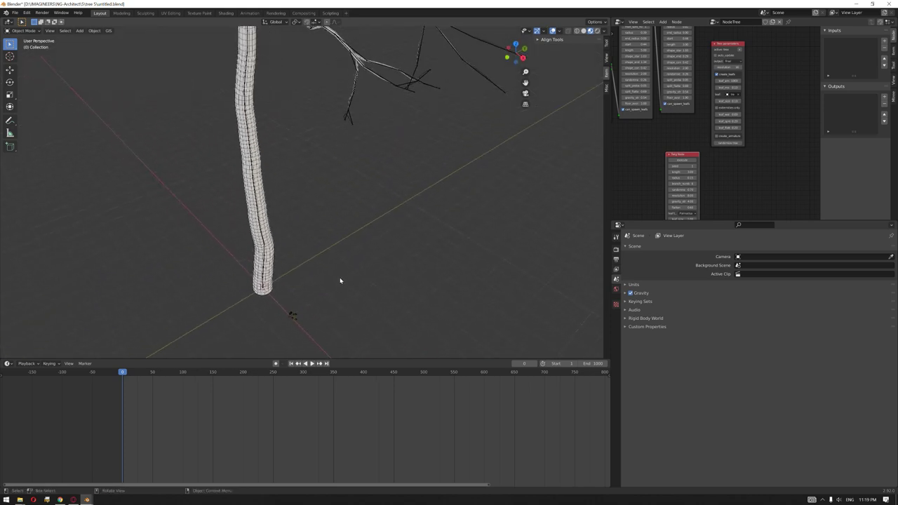
click(728, 58)
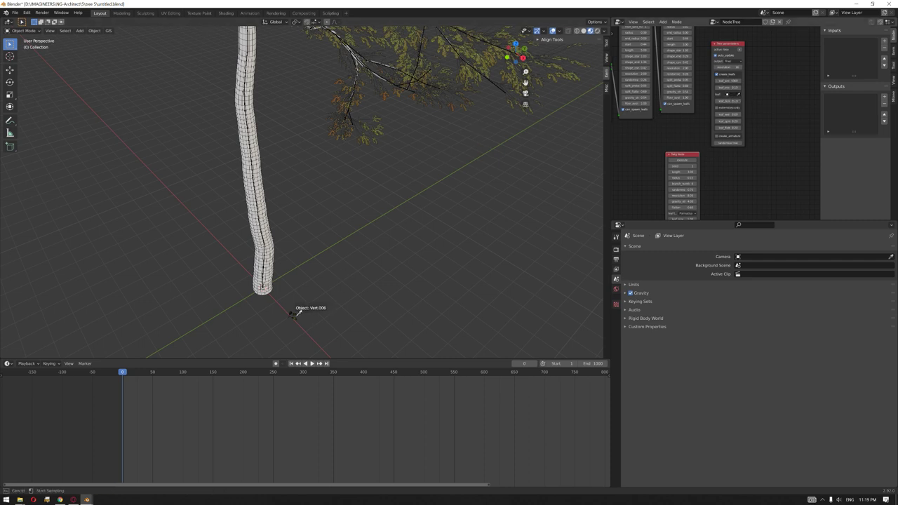
click(294, 315)
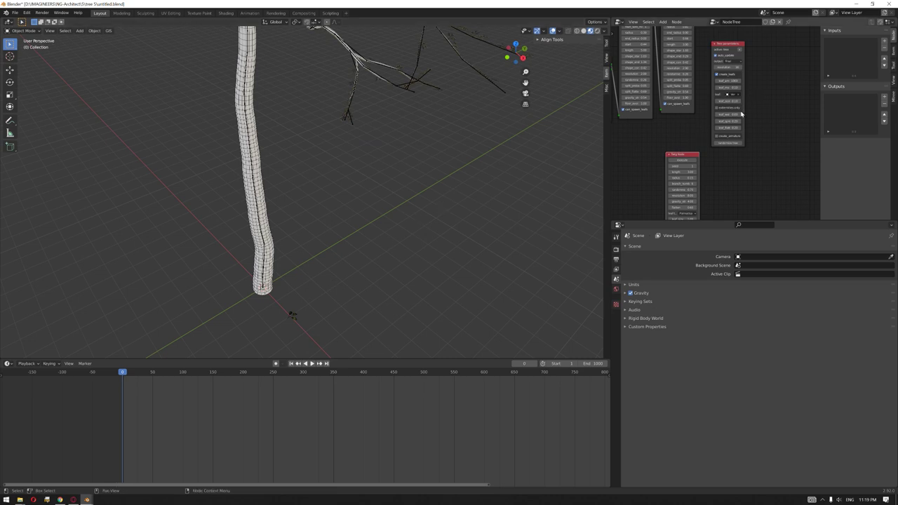
Set the leaf size to 0.35 and the leaf weight to 0.40 in the Tree parameters node.
scroll(740, 114, up, 2)
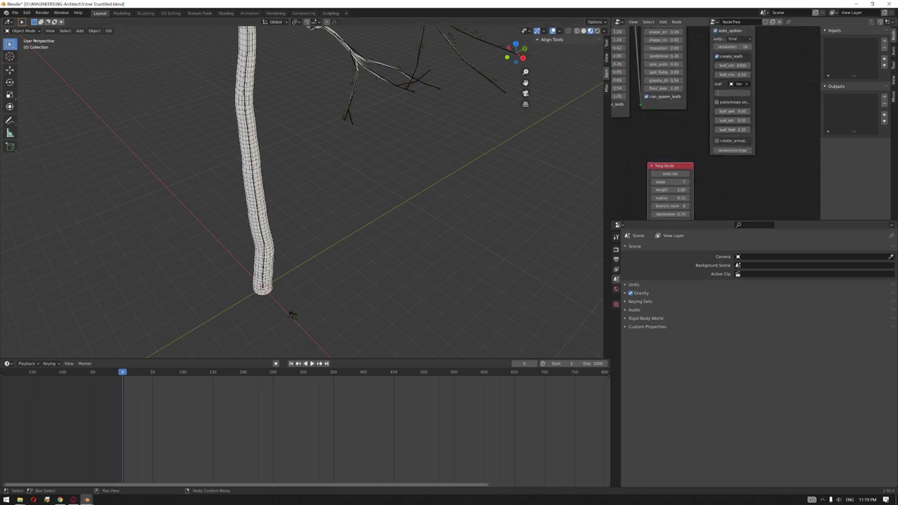
key(Return)
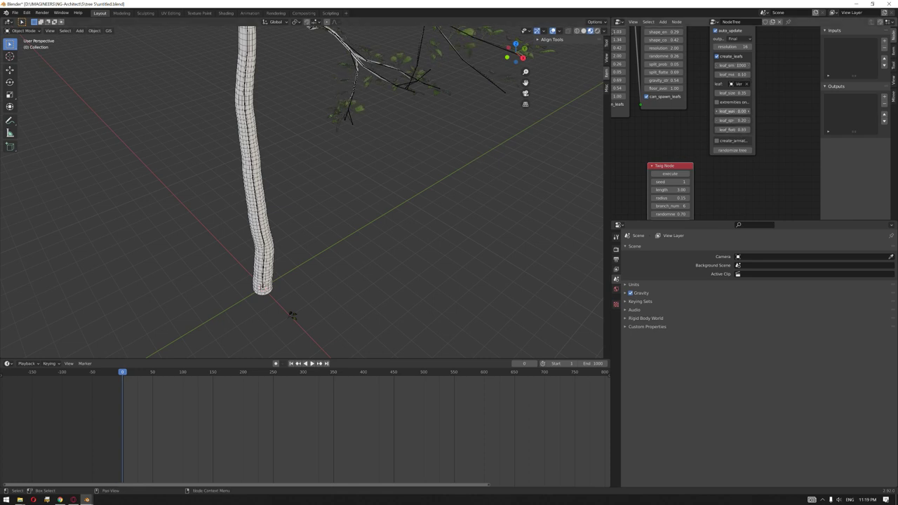
drag(732, 111, 754, 112)
scroll(365, 200, down, 2)
shift+middle_drag(327, 101, 241, 176)
scroll(344, 243, up, 2)
scroll(243, 179, up, 3)
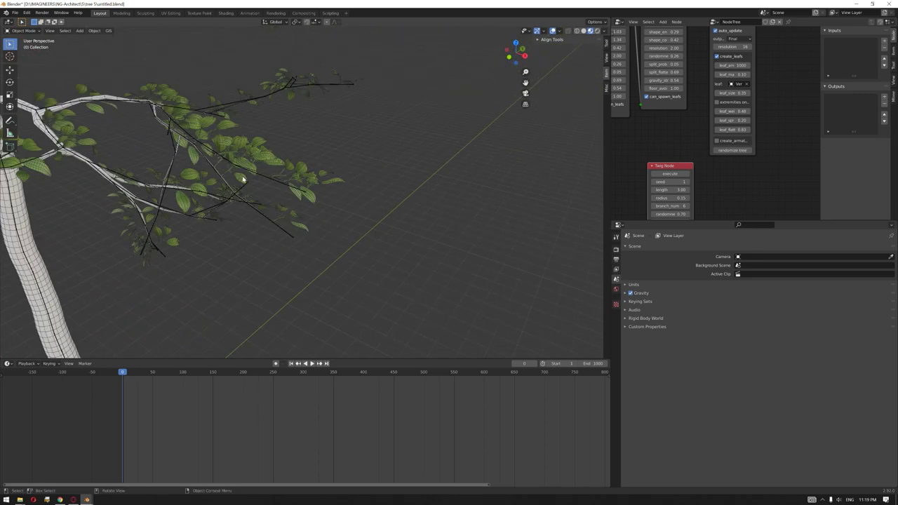
Play the wind animation to check the branches against the armature, and return the playhead to frame 0.
key(space)
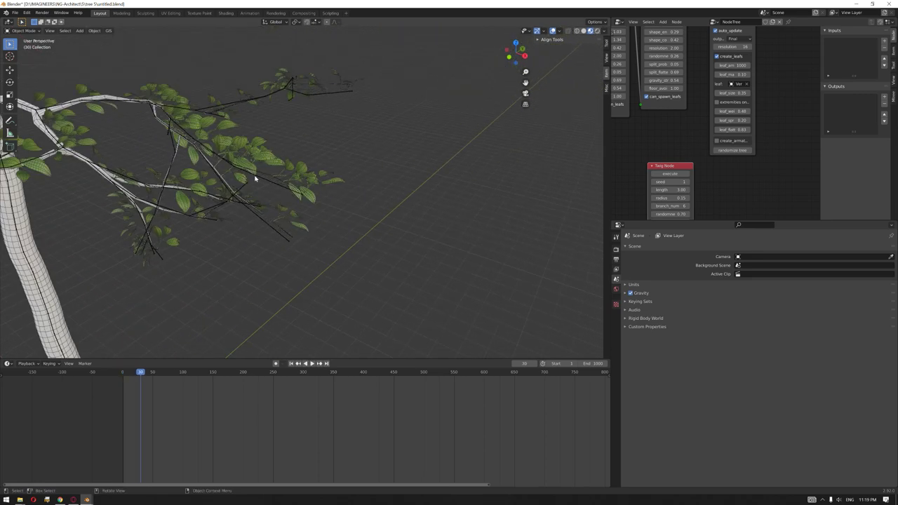
drag(145, 375, 99, 380)
key(space)
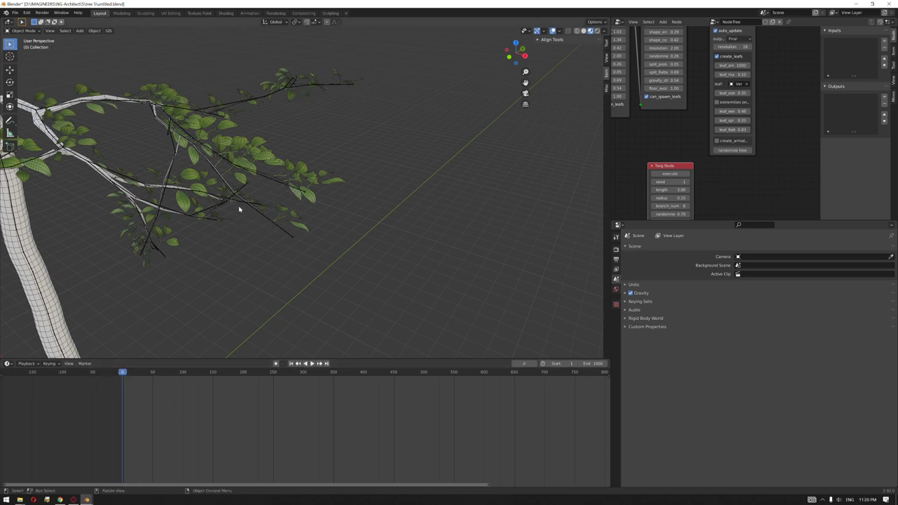
Parent the tree mesh to the armature using Armature Deform With Automatic Weights.
click(172, 188)
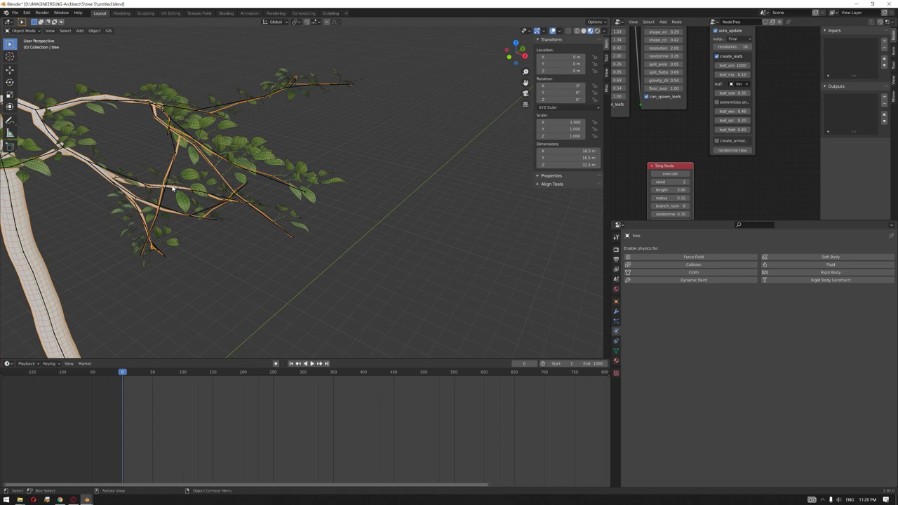
click(164, 196)
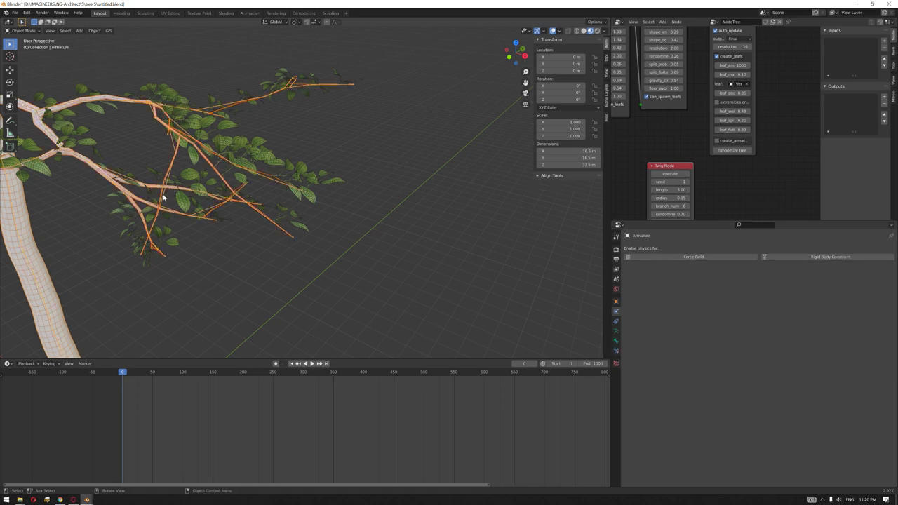
key(ctrl+p)
click(141, 237)
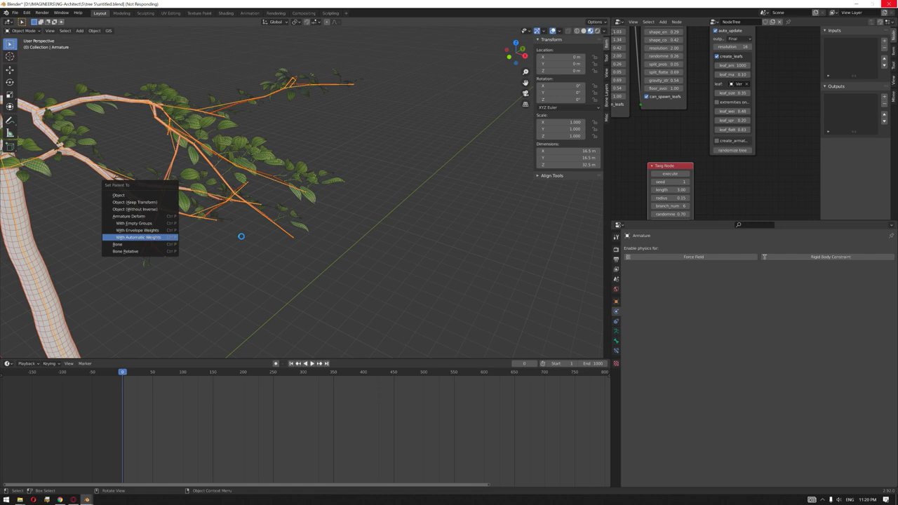
click(230, 233)
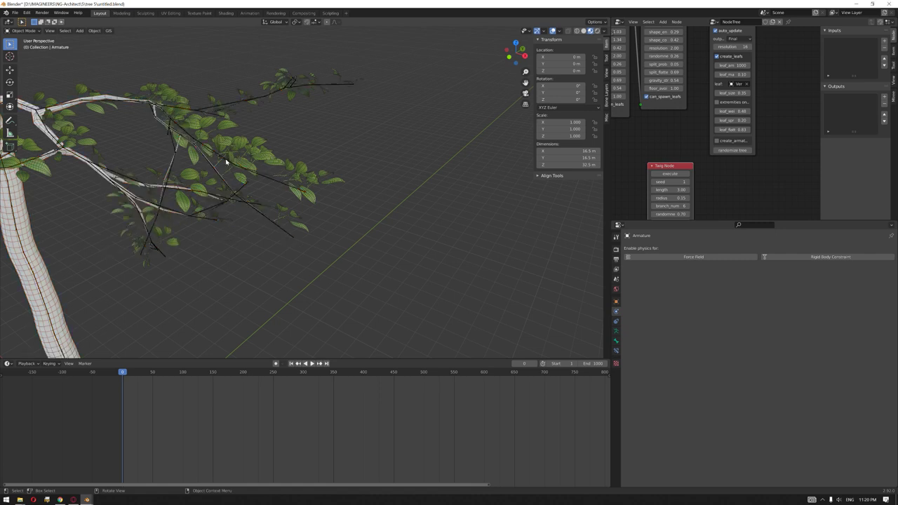
Convert the leafs particle system on the tree's leaf object into real leaf meshes.
click(234, 148)
middle_drag(326, 183, 257, 183)
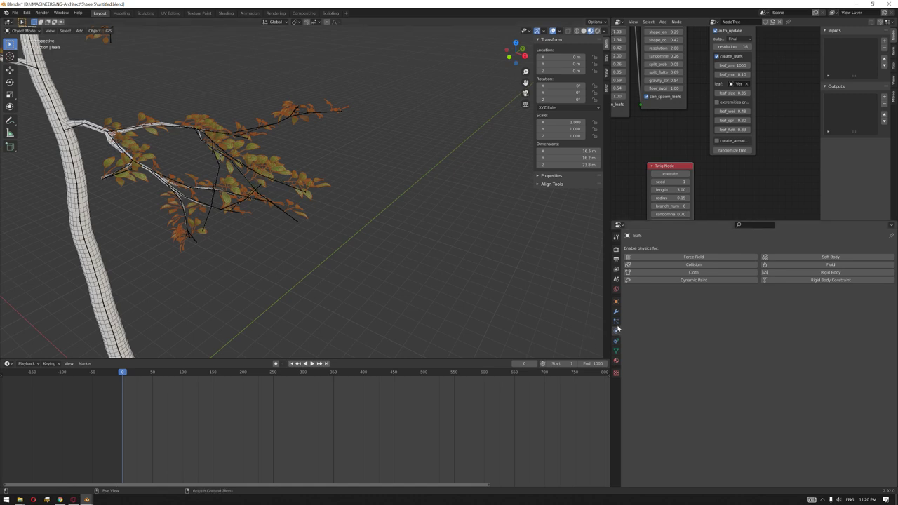
click(616, 312)
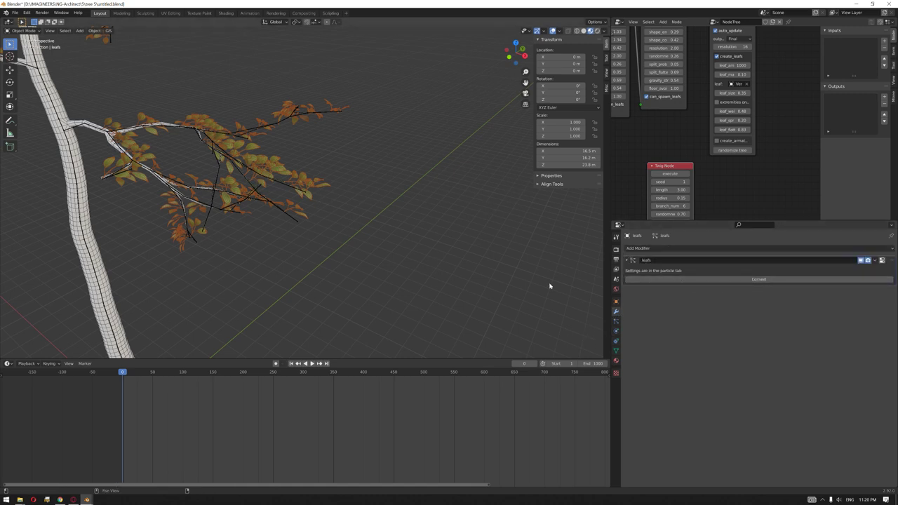
middle_drag(297, 253, 351, 250)
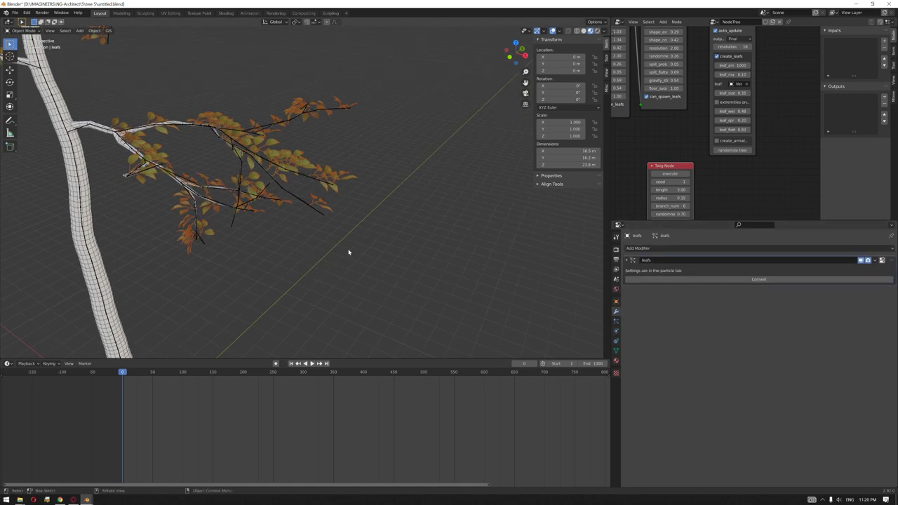
click(771, 280)
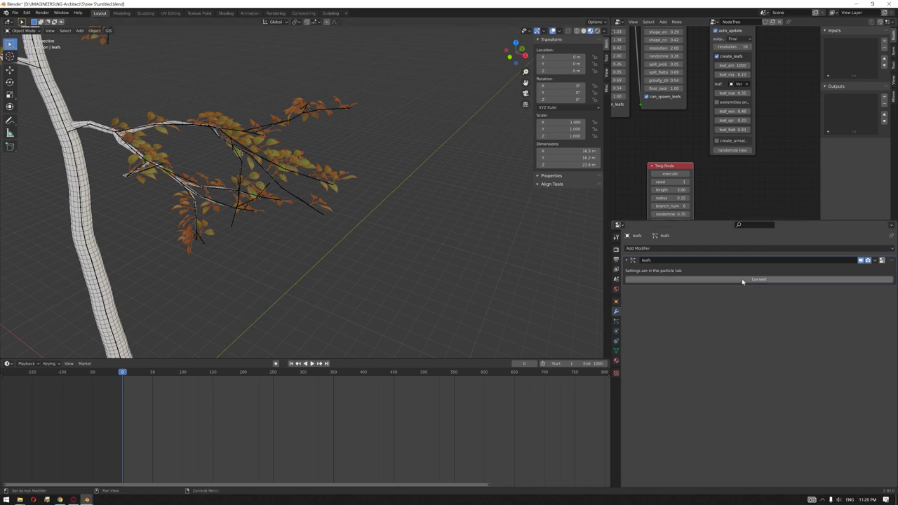
Delete the original leafs emitter object, keeping the converted leaf meshes.
click(268, 234)
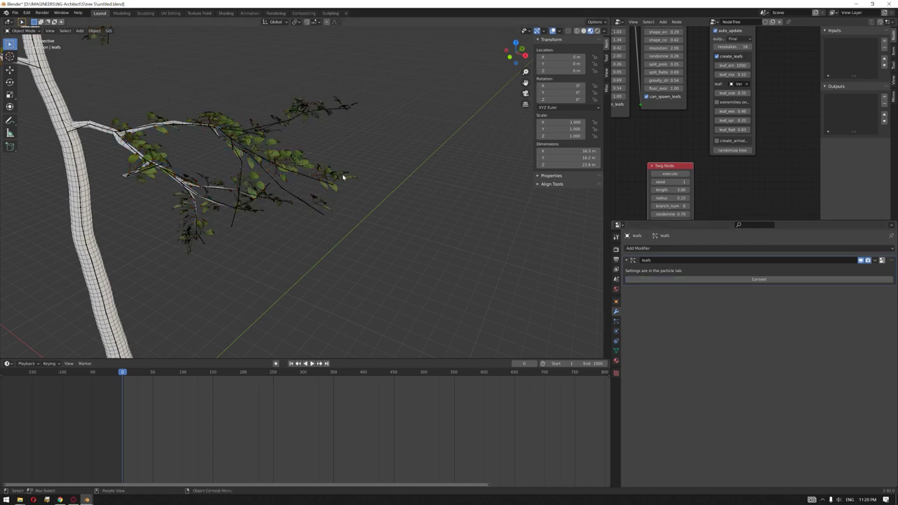
key(Delete)
scroll(309, 174, down, 3)
scroll(296, 163, up, 5)
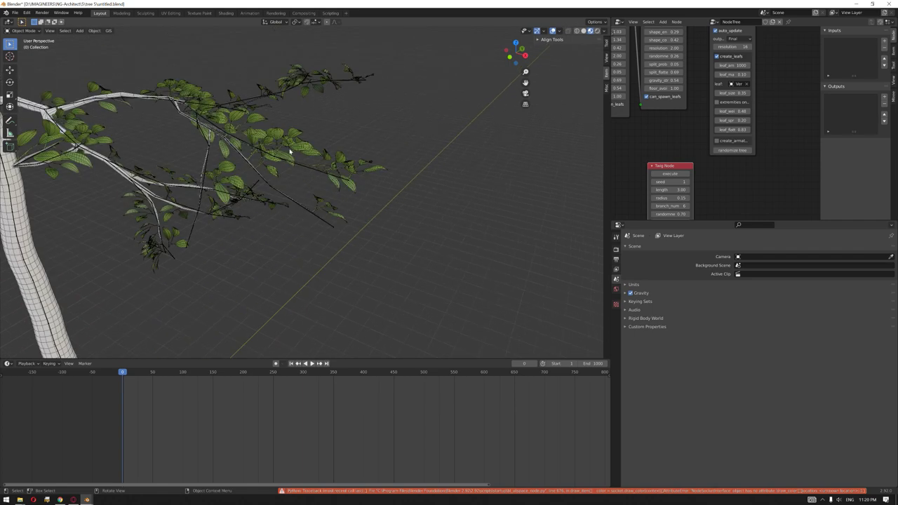
scroll(294, 153, down, 4)
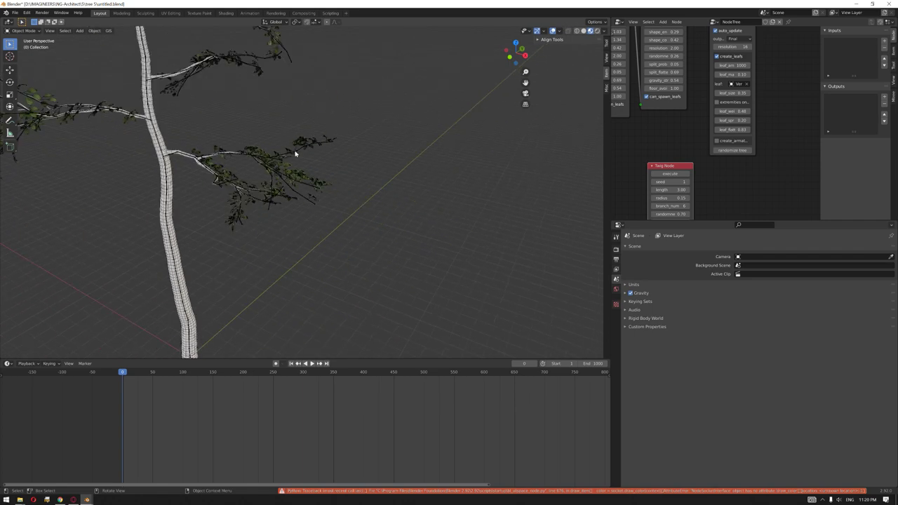
scroll(291, 191, up, 3)
Select all converted leaf meshes by inverting the selection of tree and armature, and parent them to the tree mesh.
click(291, 173)
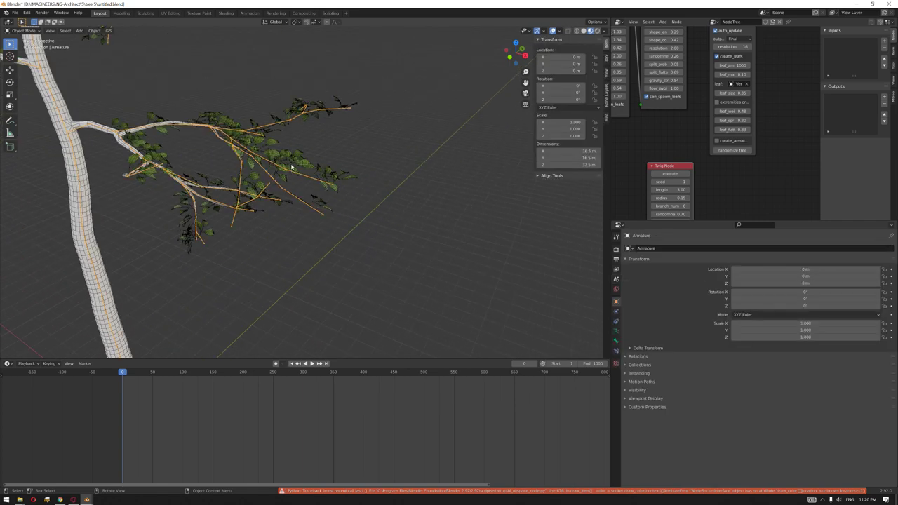
scroll(293, 176, down, 5)
drag(99, 362, 102, 361)
scroll(293, 299, up, 3)
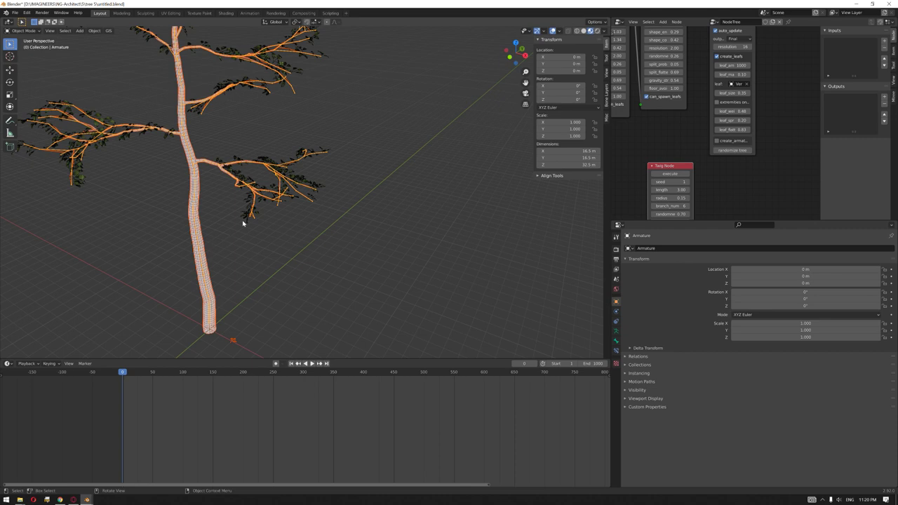
scroll(243, 223, up, 3)
key(ctrl+i)
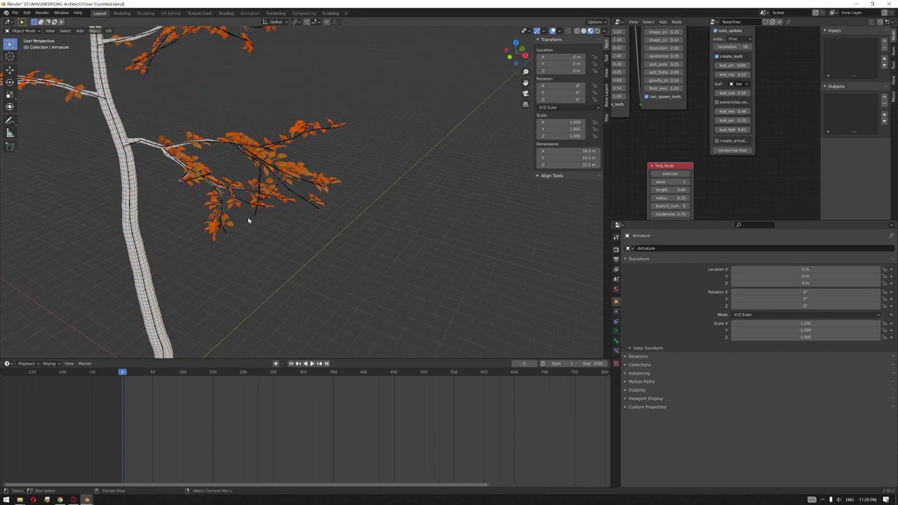
scroll(221, 189, up, 3)
scroll(239, 200, up, 3)
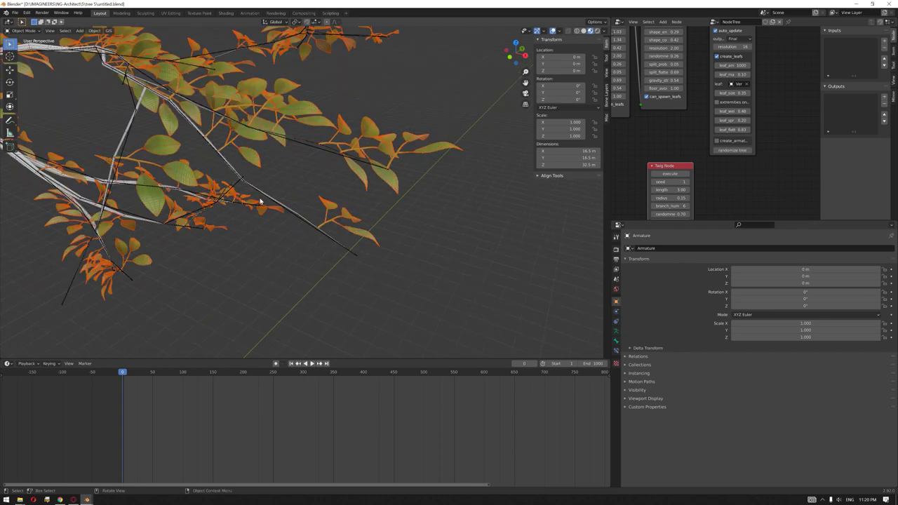
click(274, 202)
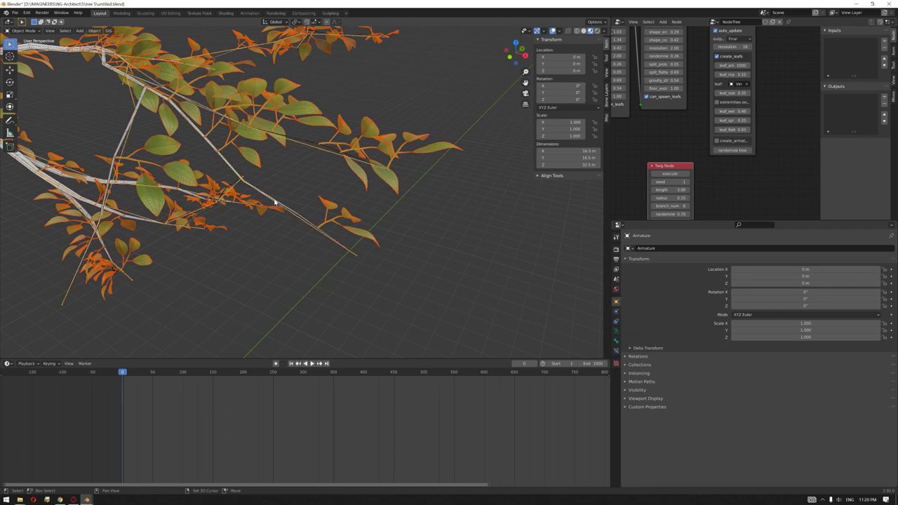
key(ctrl+z)
scroll(238, 242, up, 3)
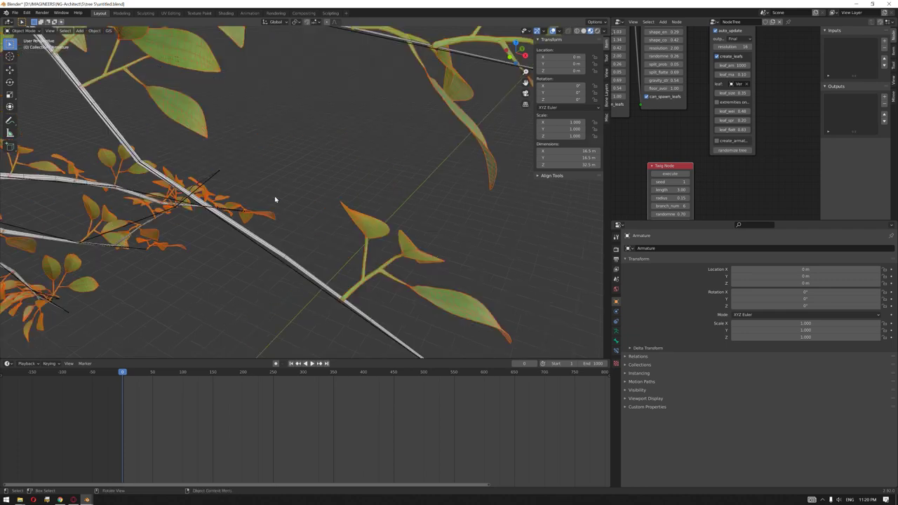
scroll(240, 241, down, 1)
click(275, 250)
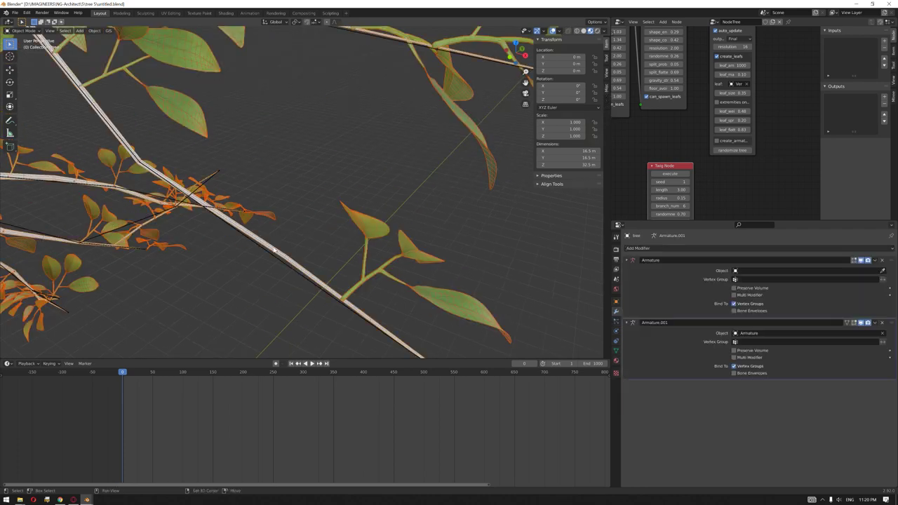
key(ctrl+p)
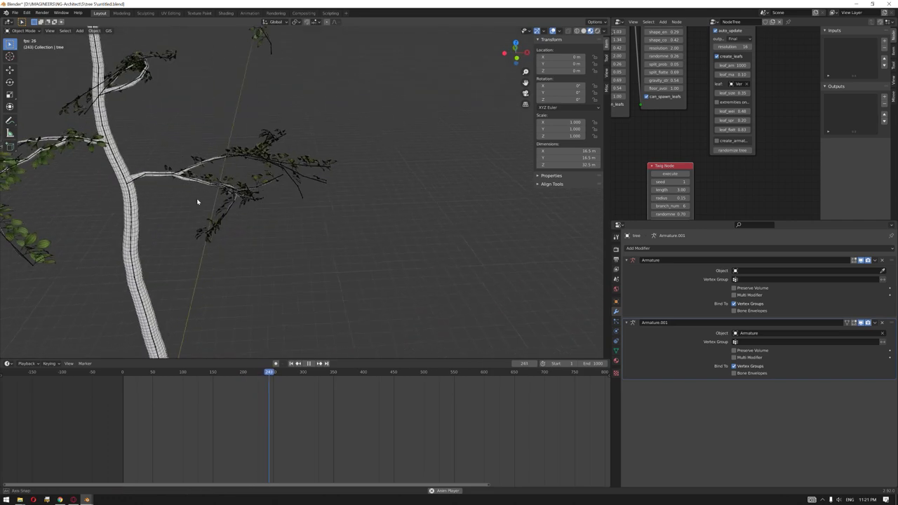
Hide the armature in the viewport while the wind animation plays.
middle_drag(169, 212, 271, 218)
scroll(271, 218, up, 3)
shift+middle_drag(120, 193, 222, 218)
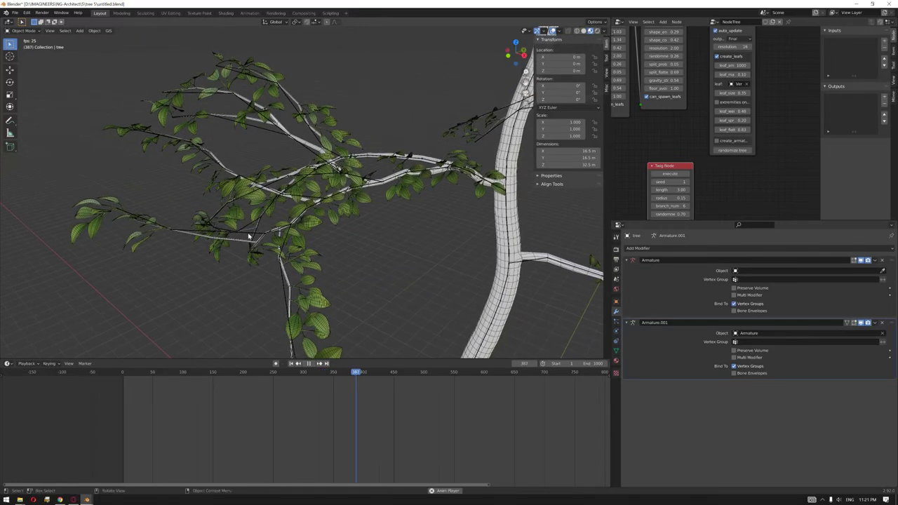
click(249, 237)
key(h)
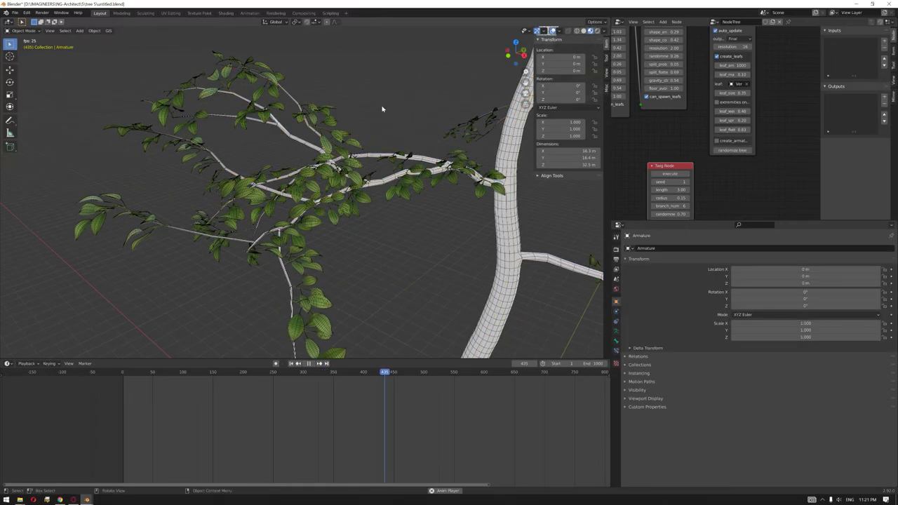
Examine how the leaves and branches follow the wind animation, both close up and across the whole tree.
scroll(377, 125, down, 2)
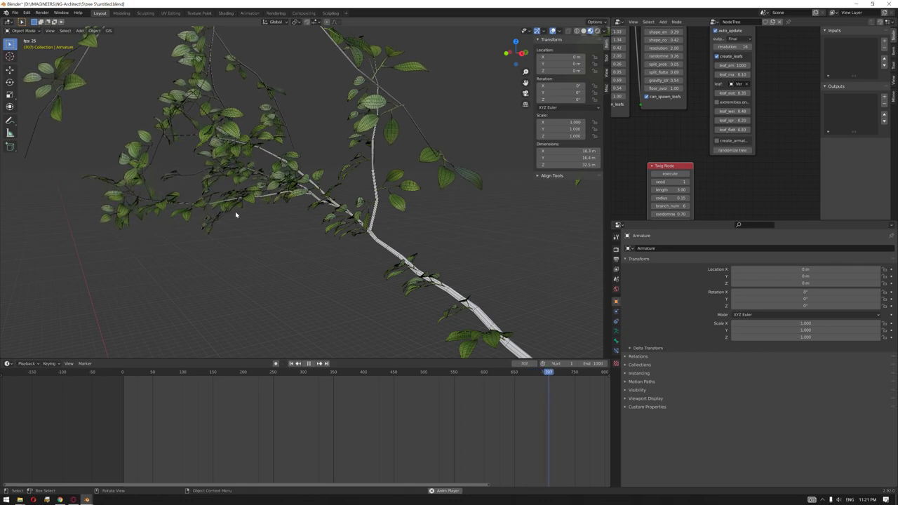
scroll(264, 225, down, 2)
middle_drag(265, 227, 298, 226)
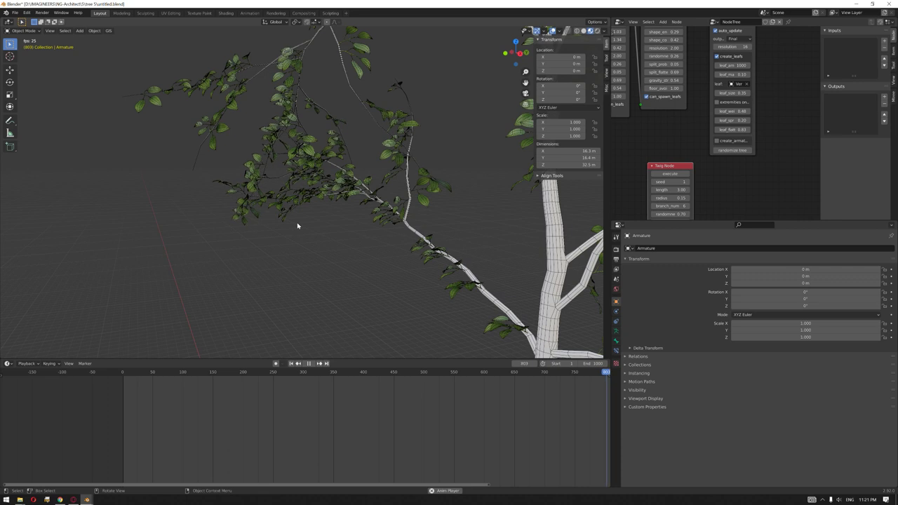
middle_drag(306, 217, 302, 220)
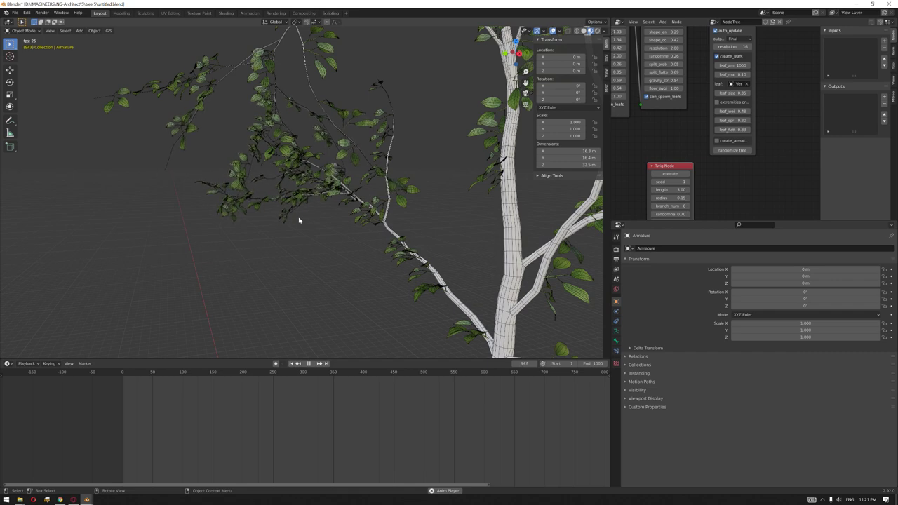
scroll(299, 220, down, 2)
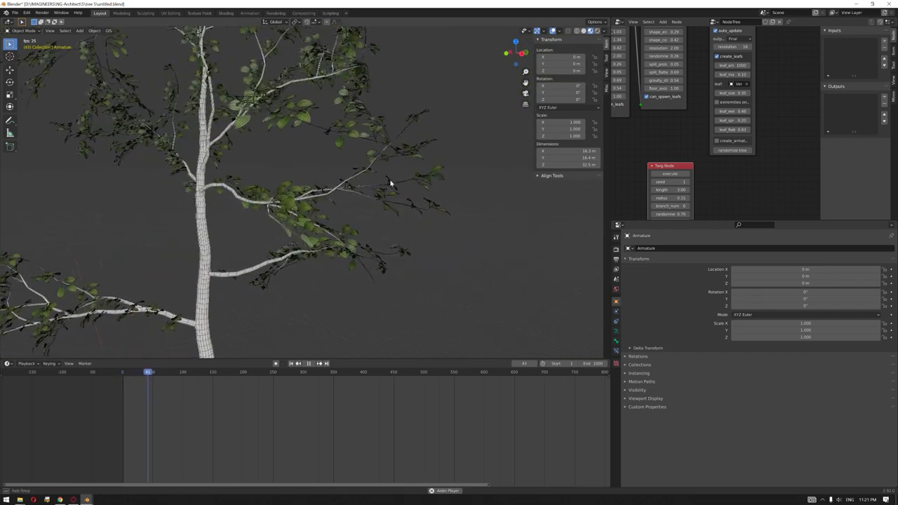
shift+middle_drag(419, 190, 357, 221)
scroll(379, 182, down, 3)
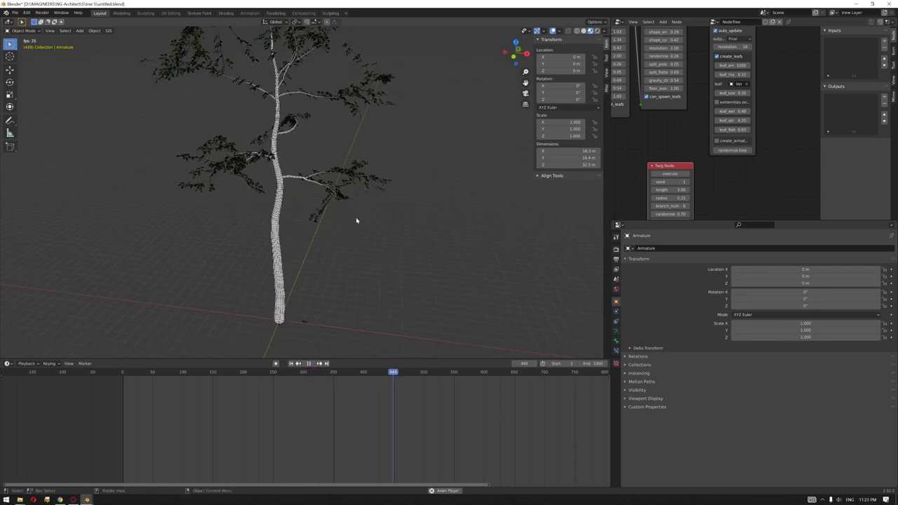
mouse_move(345, 251)
middle_down()
mouse_move(350, 244)
mouse_move(353, 254)
middle_up()
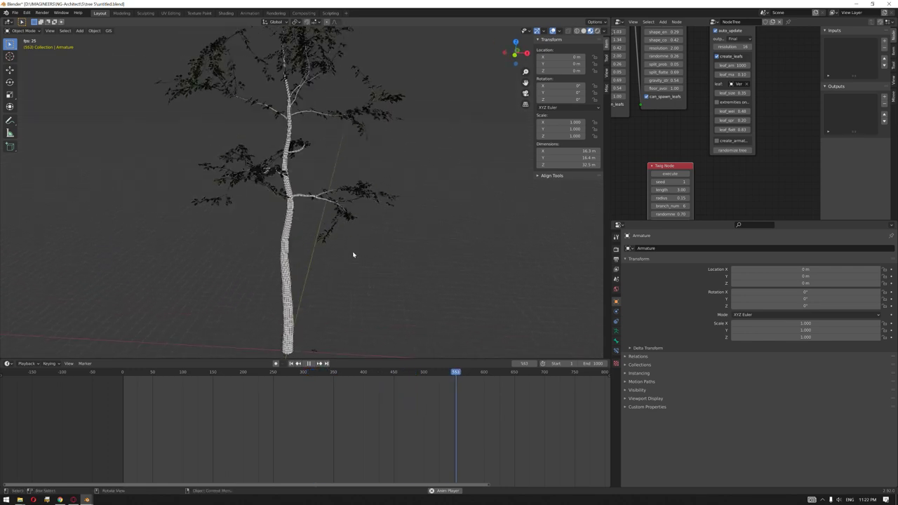
middle_drag(353, 255, 325, 260)
scroll(312, 261, up, 3)
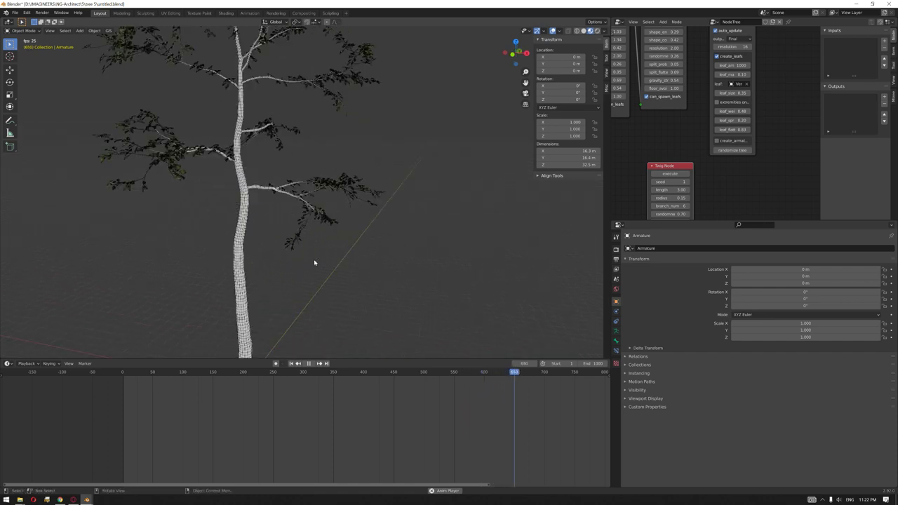